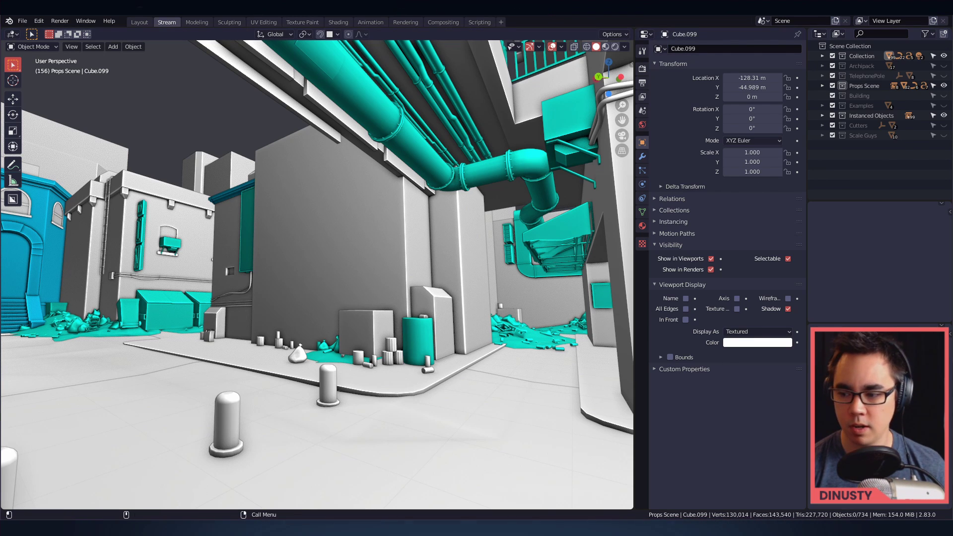
click(140, 22)
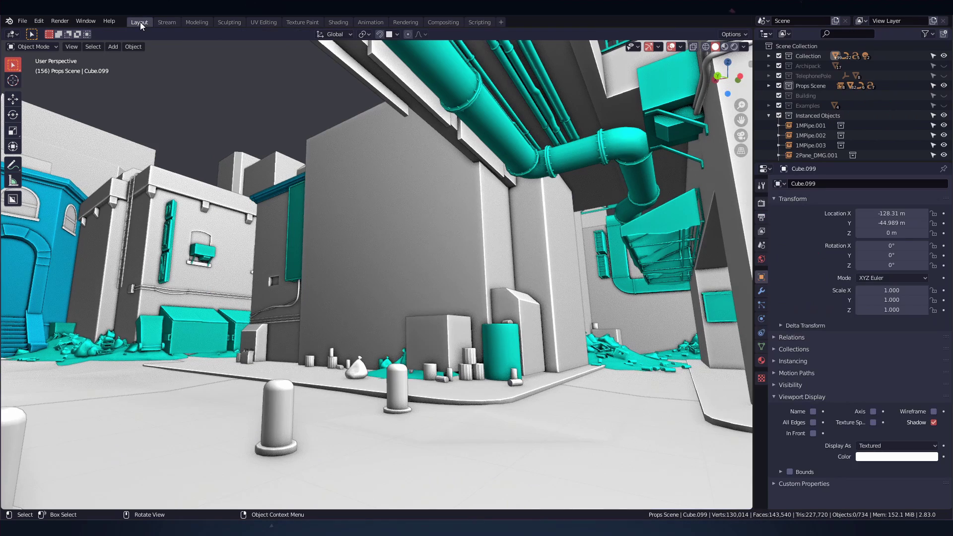
middle_drag(288, 145, 471, 249)
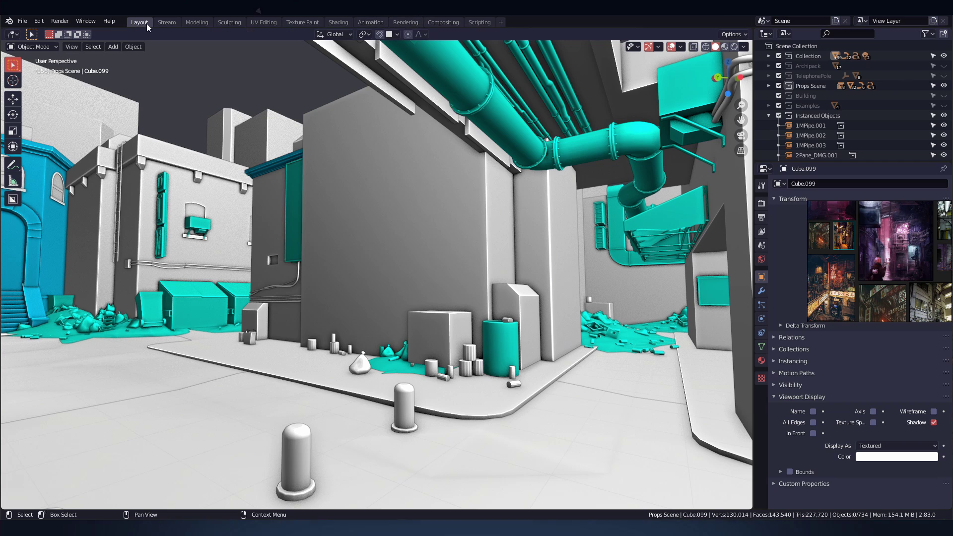
click(167, 22)
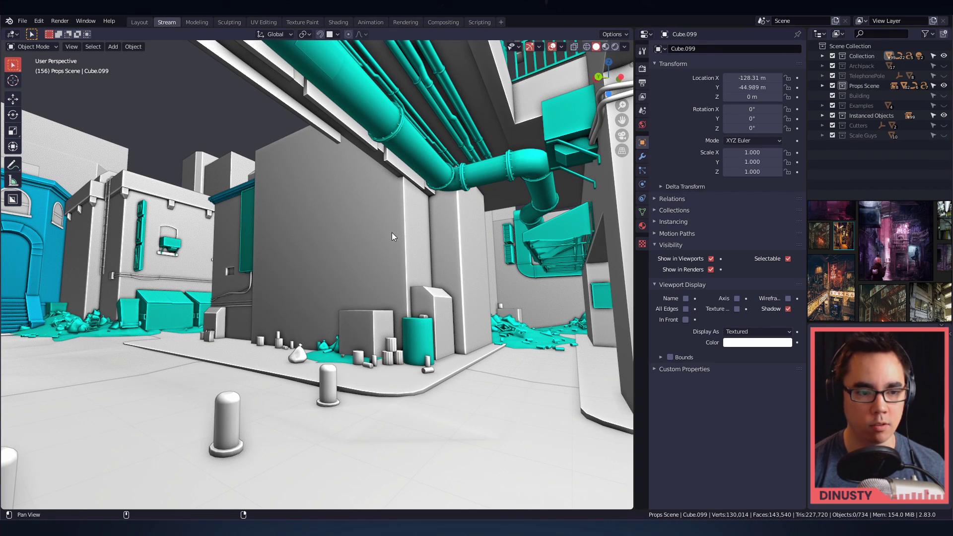
- Examine the curved teal sign in front of the pipes and the EMPIRE SODA CO sign on the blue building
middle_drag(391, 232, 372, 227)
shift+middle_drag(159, 209, 254, 249)
click(169, 217)
key(f)
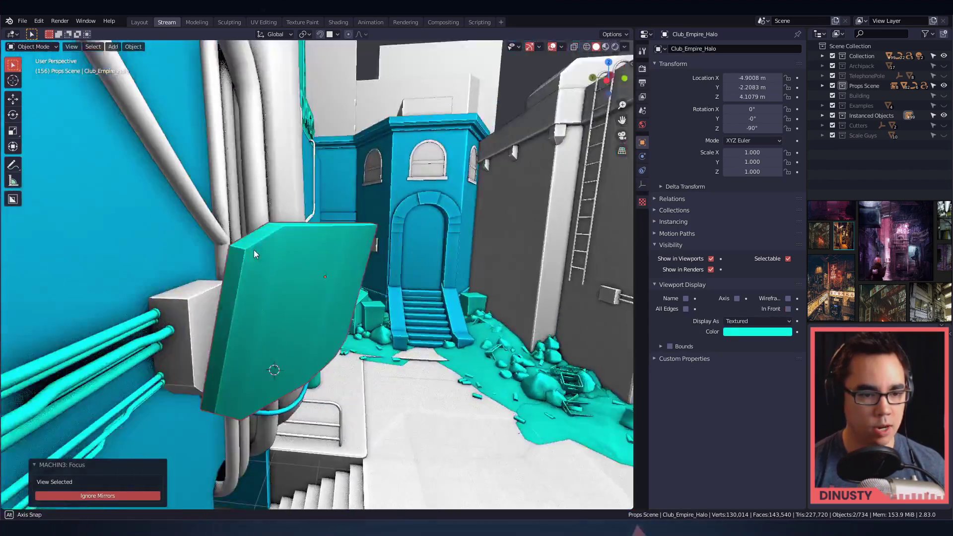
alt+drag(254, 250, 154, 254)
alt+drag(294, 290, 298, 350)
click(460, 109)
key(f)
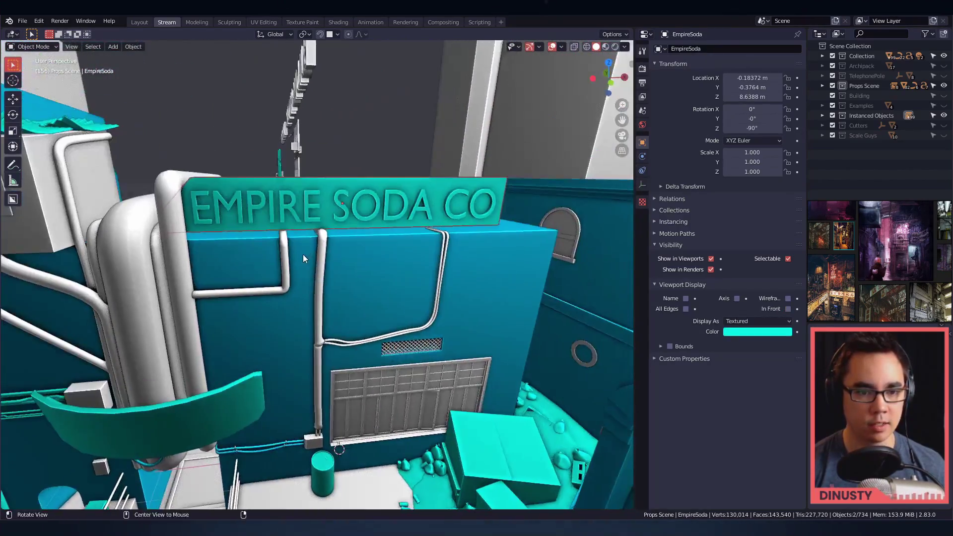
- Examine the damaged three-pane sign above the alley and its surroundings around the wide staircase
alt+drag(303, 256, 320, 217)
alt+shift+drag(321, 164, 315, 185)
click(236, 136)
key(f)
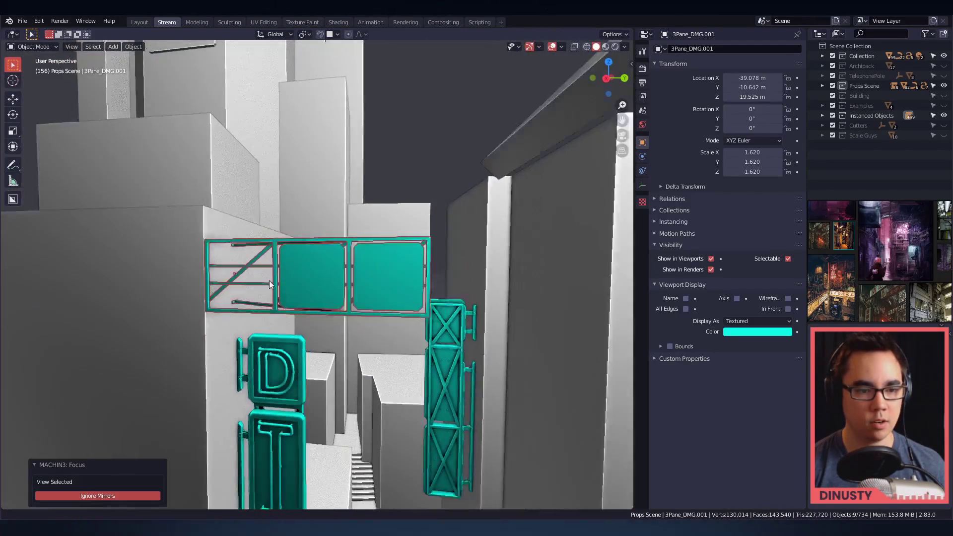
alt+drag(269, 281, 380, 192)
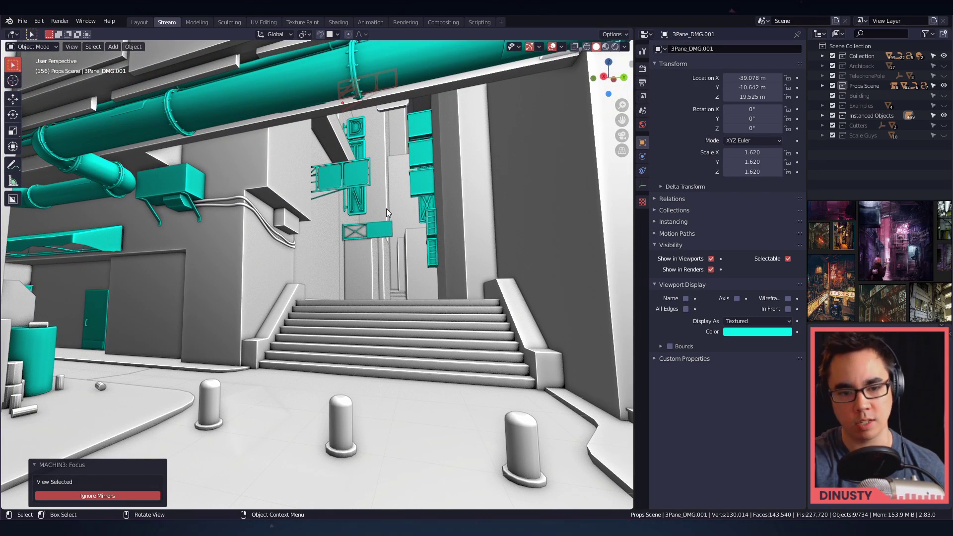
alt+drag(385, 207, 391, 330)
middle_drag(391, 329, 370, 323)
scroll(377, 325, up, 3)
- Examine the ladder on the corner building and the DIN sign beside the alley
click(226, 403)
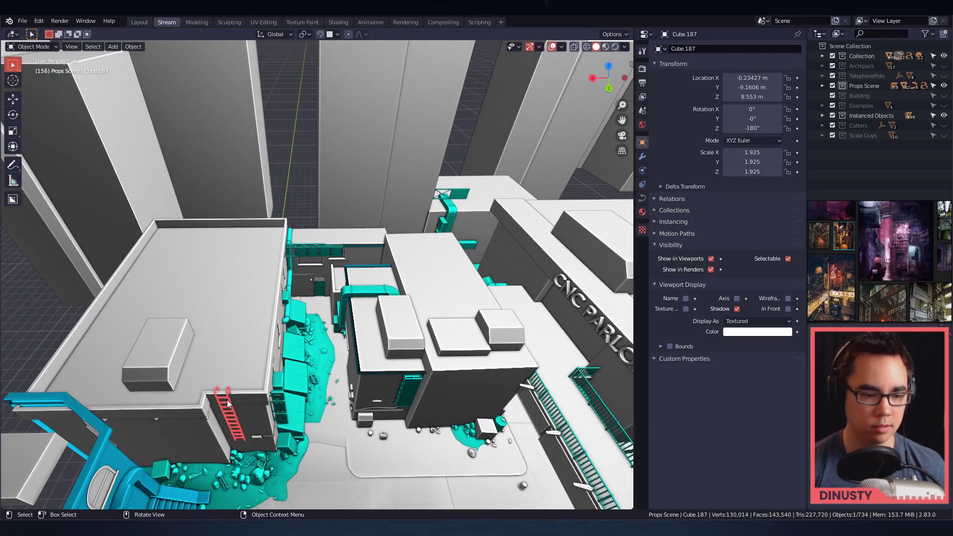
key(f)
middle_drag(304, 386, 248, 317)
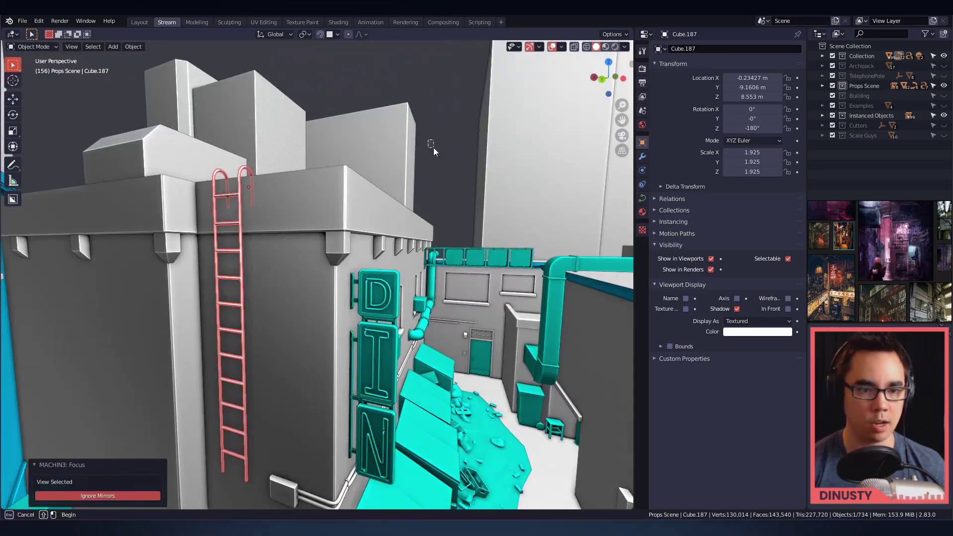
click(434, 147)
ctrl+middle_drag(433, 149, 427, 184)
alt+drag(427, 187, 359, 155)
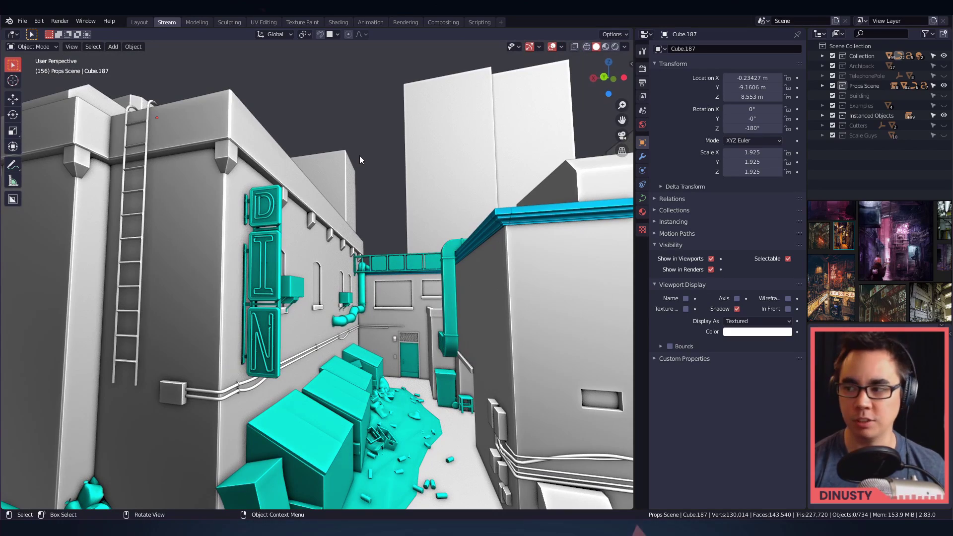
alt+drag(383, 189, 322, 172)
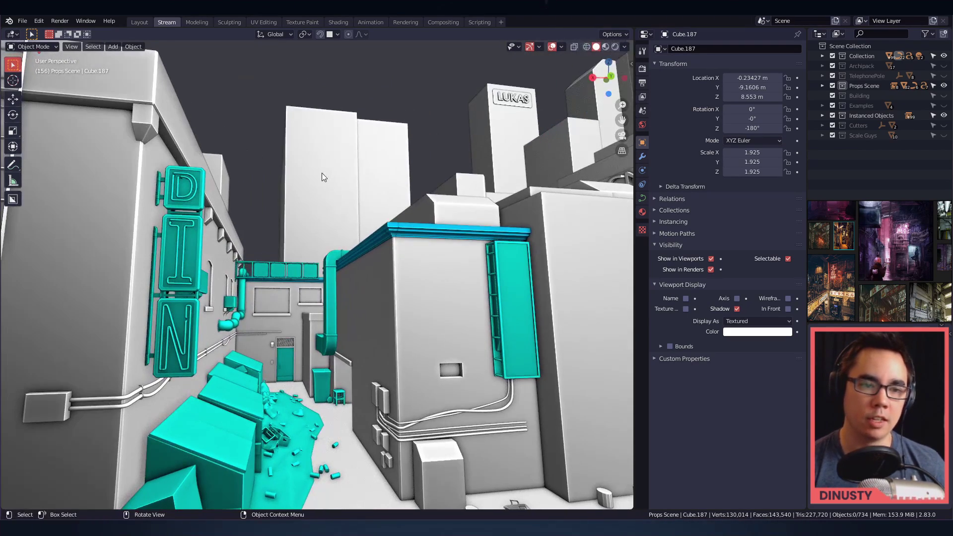
- Examine the background towers behind the alley and the buildings toward the CNC PARLOR sign
click(332, 173)
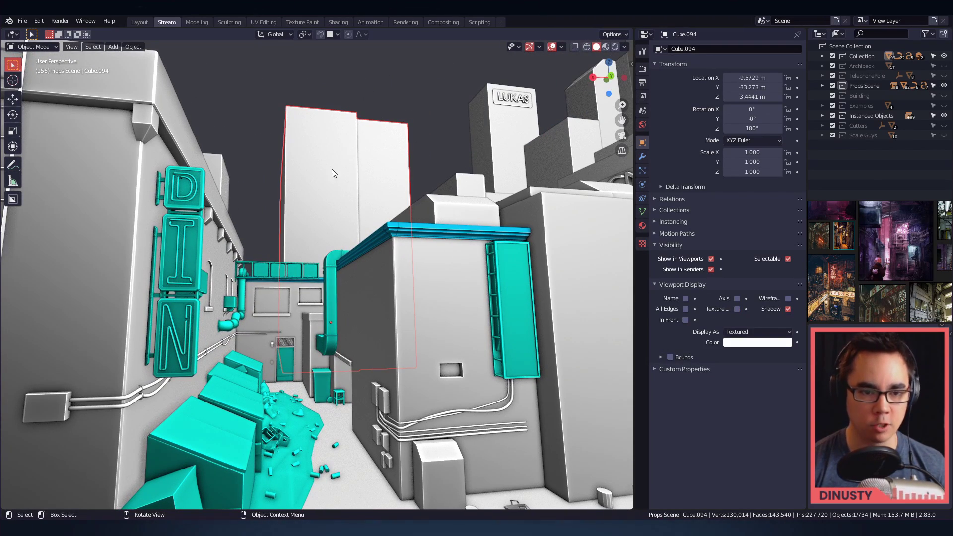
click(430, 112)
middle_drag(431, 112, 420, 96)
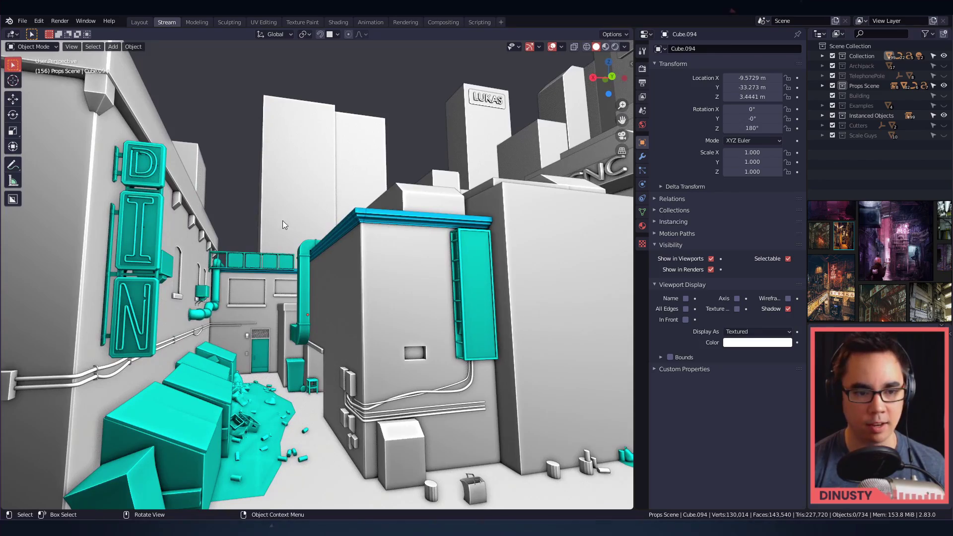
alt+drag(303, 227, 313, 204)
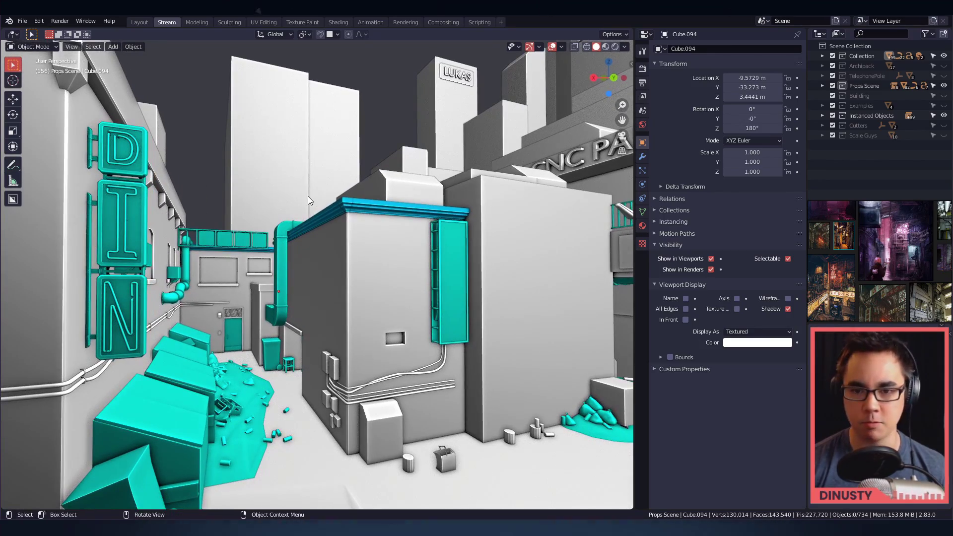
alt+drag(375, 217, 467, 224)
alt+drag(294, 249, 421, 217)
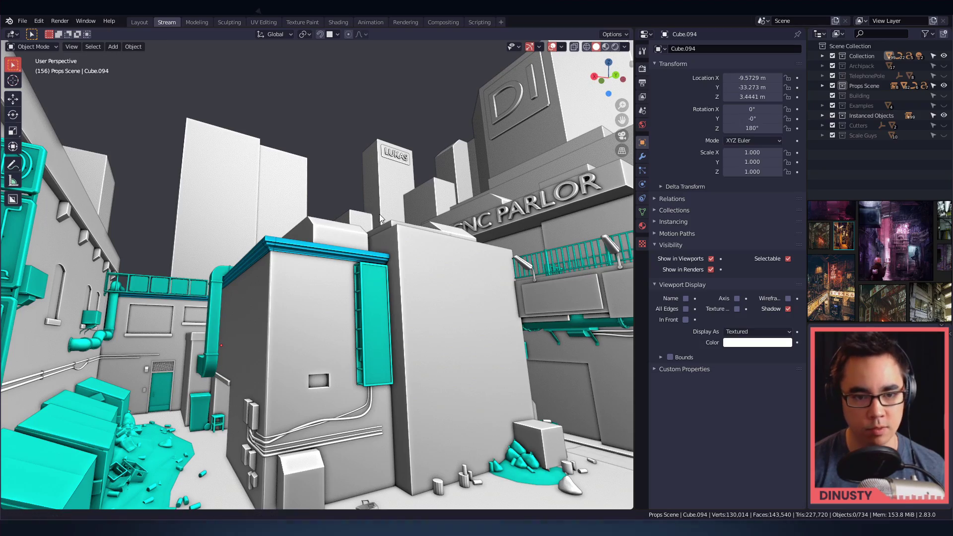
middle_drag(379, 213, 431, 199)
- Delete the tall white panel sign hanging above the footbridge
click(415, 146)
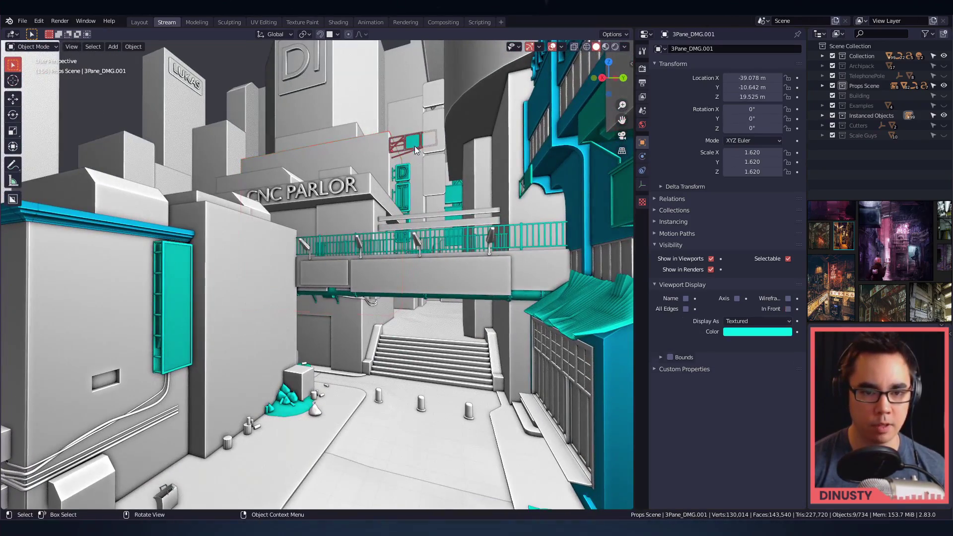
click(382, 162)
middle_drag(383, 161, 366, 192)
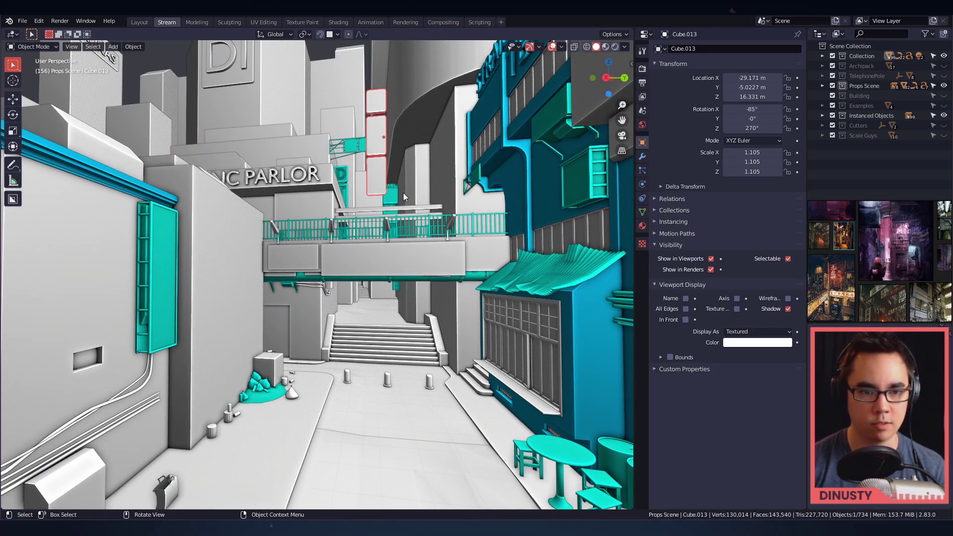
key(Delete)
- Examine the piping under the footbridge, the blue street building and the surrounding rooftops
middle_drag(415, 204, 475, 340)
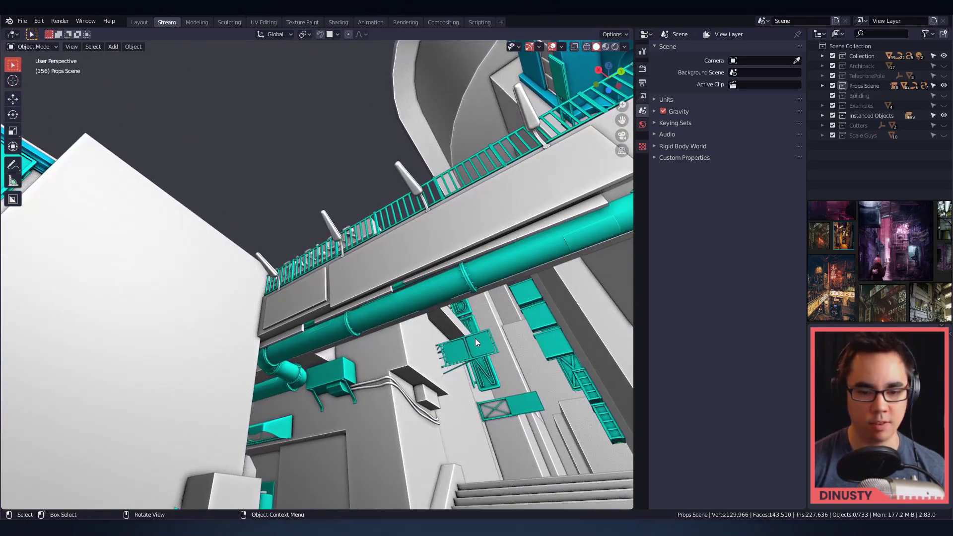
ctrl+middle_drag(526, 382, 375, 345)
ctrl+middle_drag(374, 345, 308, 343)
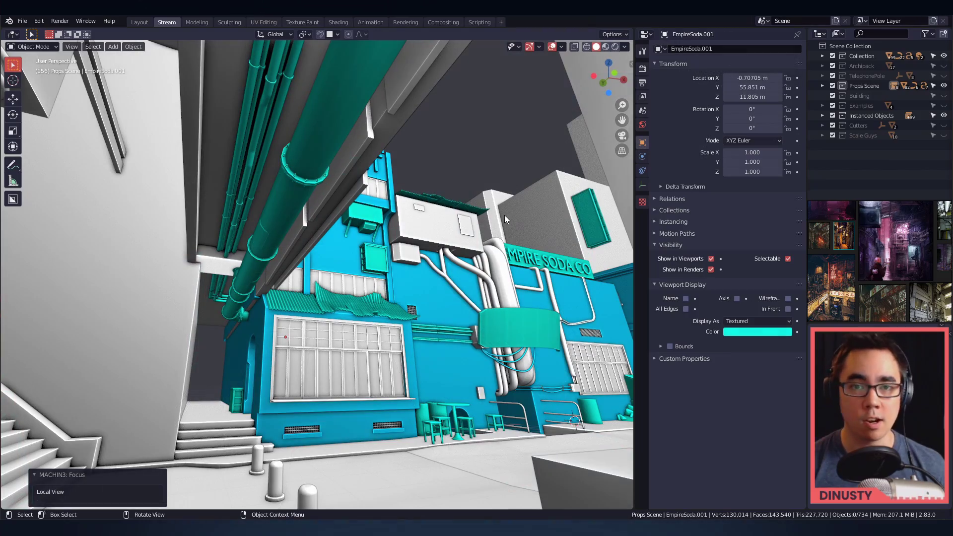
middle_drag(475, 124, 300, 240)
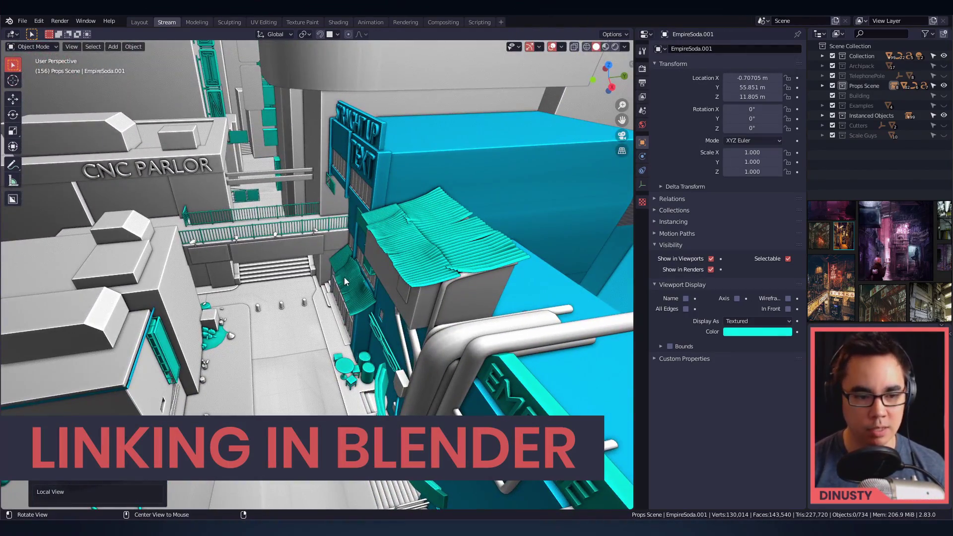
middle_drag(344, 277, 357, 227)
- Look up the command for linking from a library .blend file and check the mode options of the curved teal sign
click(23, 20)
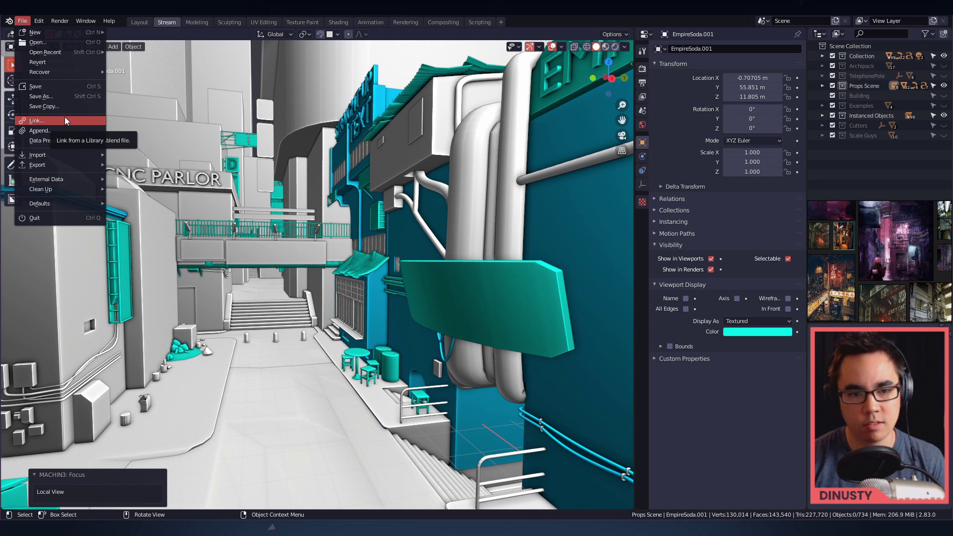
click(491, 269)
middle_drag(492, 269, 459, 304)
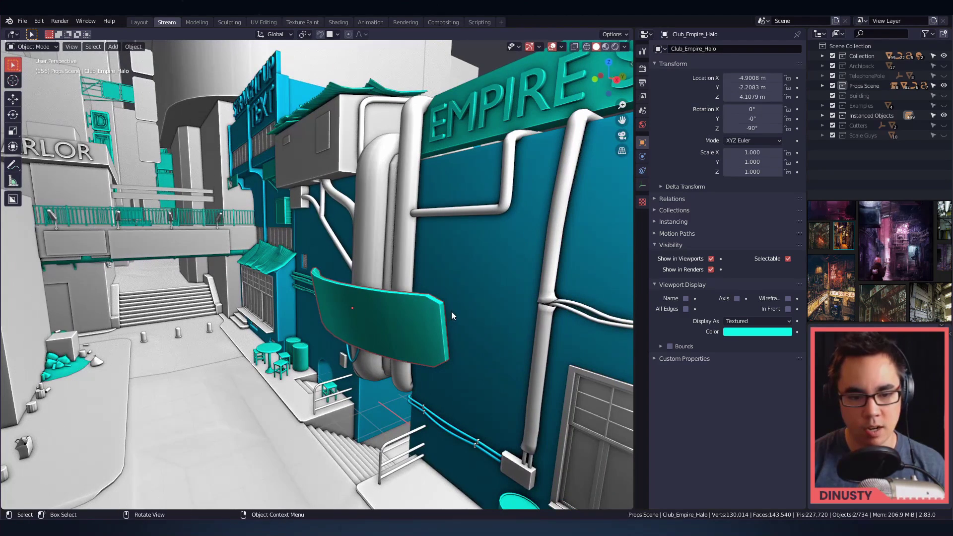
key(ctrl+Tab)
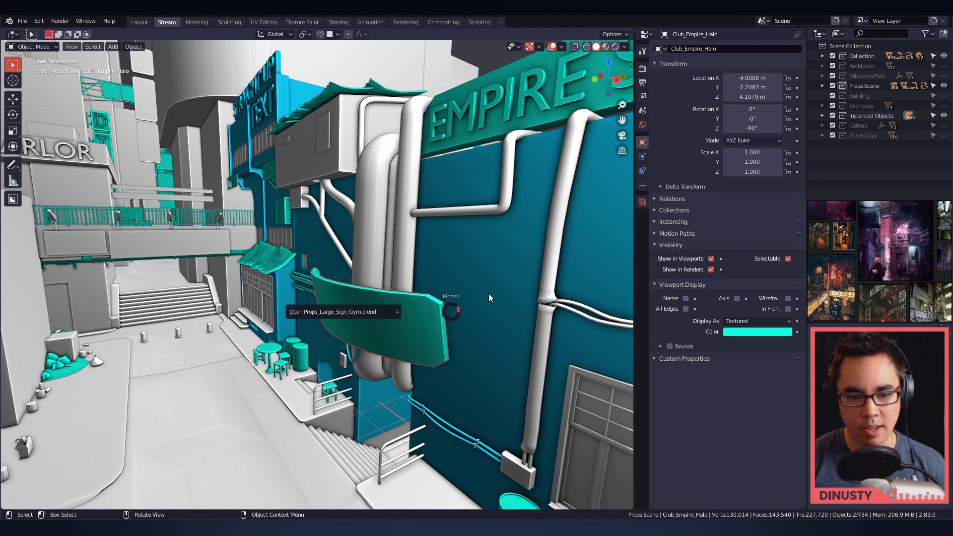
key(Escape)
- Check the mode options of the vertical pipe, and enter and leave vertex editing on the grey wall box
click(406, 211)
key(ctrl+Tab)
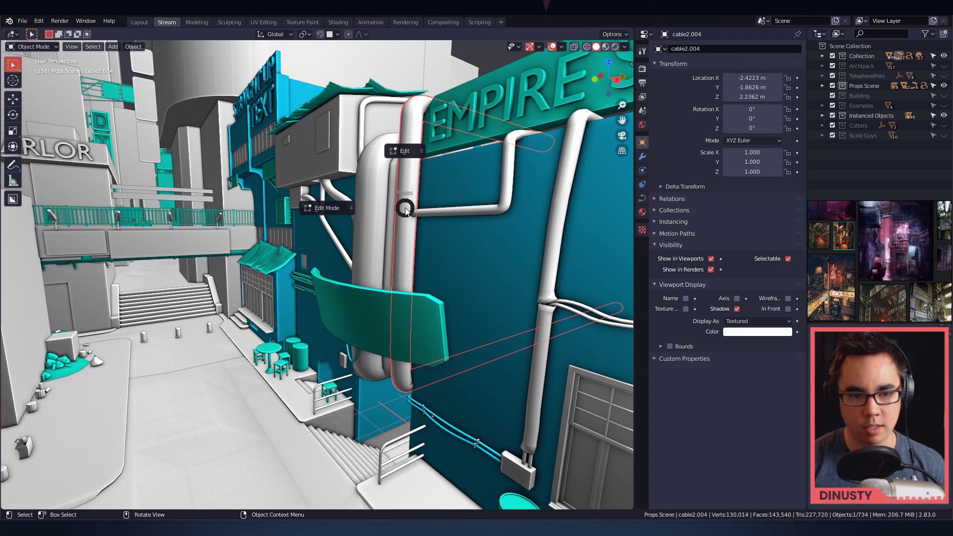
key(Escape)
click(331, 130)
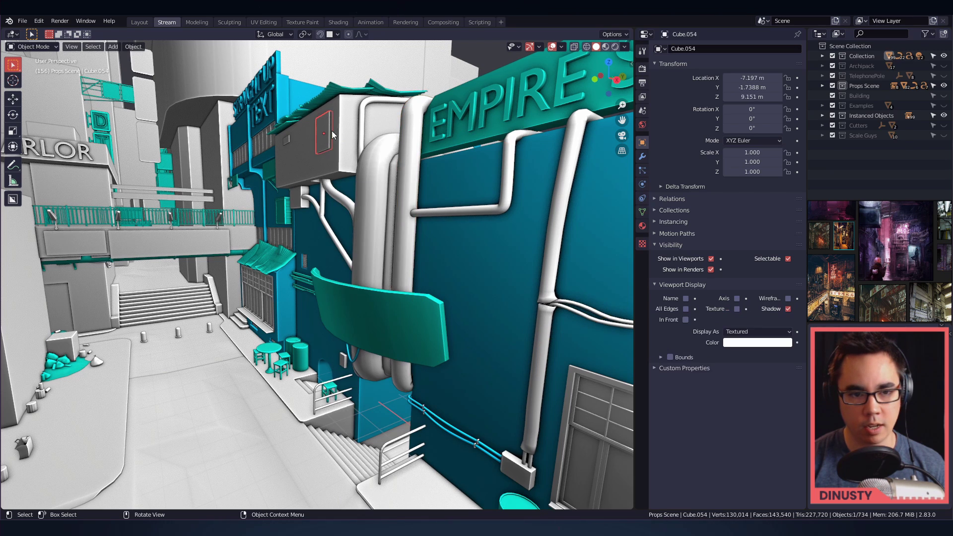
key(ctrl+Tab)
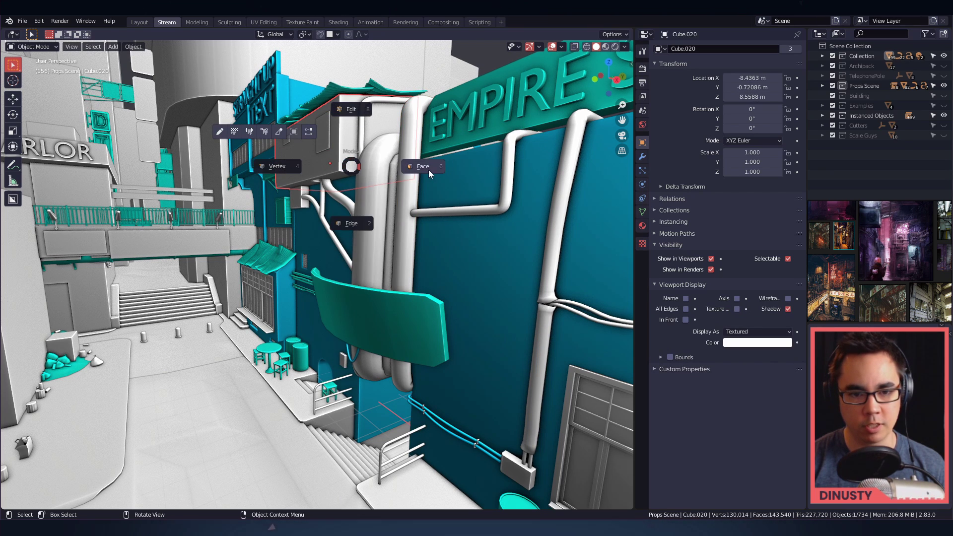
click(281, 165)
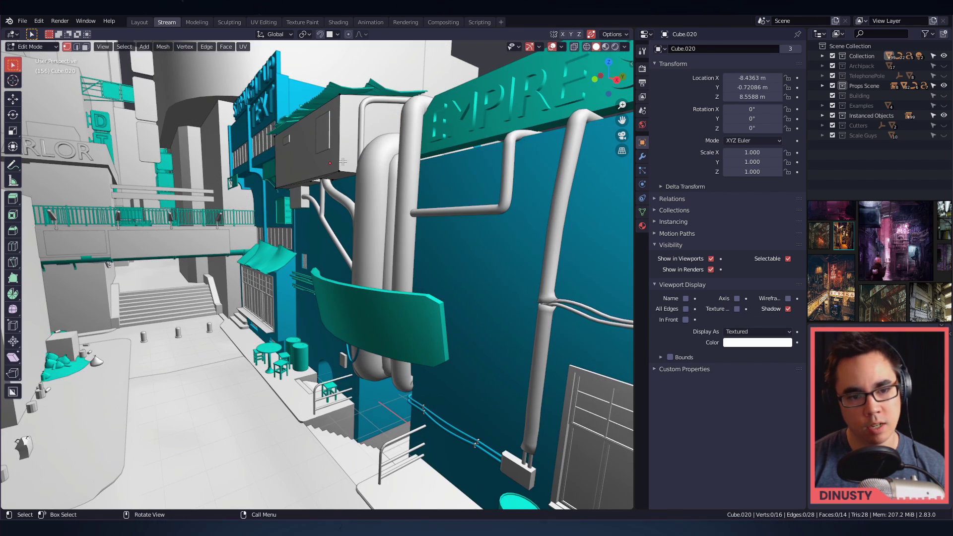
key(Tab)
- Select the curved teal sign on the pipes again and bring up the file commands
click(367, 130)
click(389, 333)
middle_drag(388, 351, 401, 300)
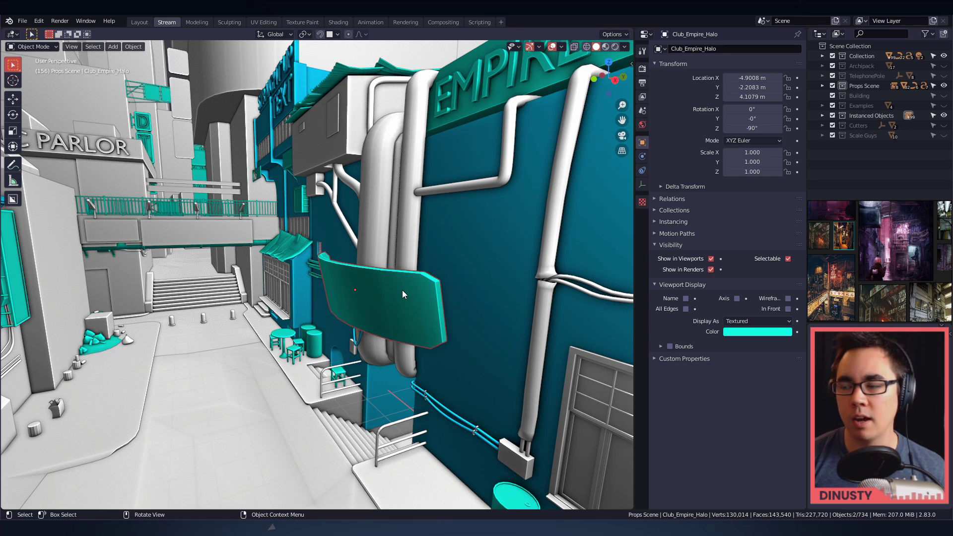
click(26, 17)
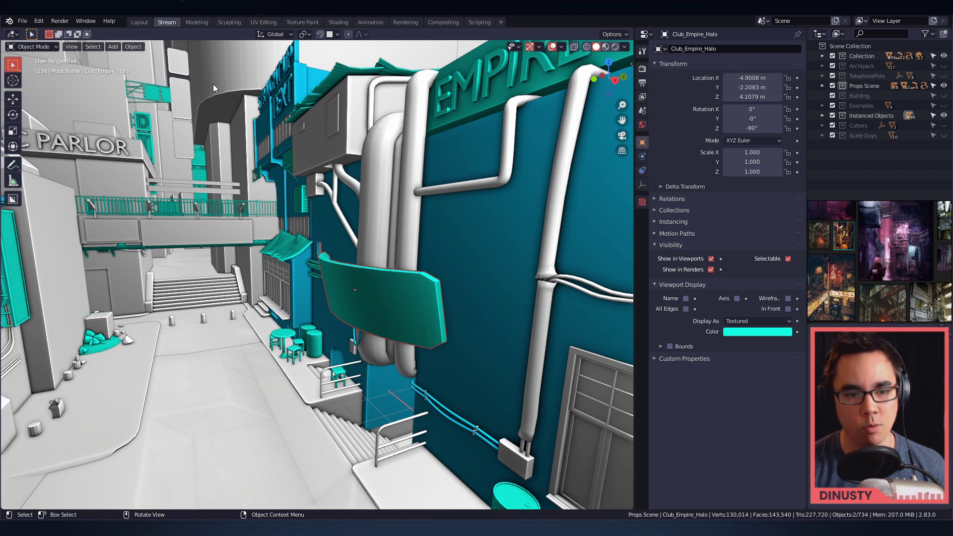
- Find the LARGE SIGNS prop display outside the city scene and select all the signs in it
click(413, 172)
key(KP_Decimal)
click(361, 273)
key(KP_Decimal)
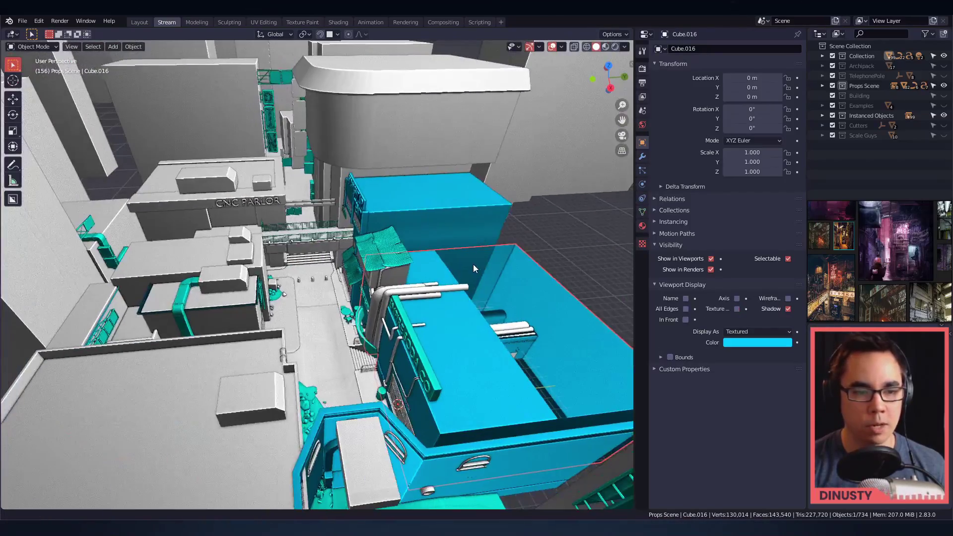
shift+middle_drag(473, 264, 193, 261)
middle_drag(359, 269, 247, 254)
click(246, 258)
shift+middle_drag(326, 272, 297, 238)
scroll(296, 237, up, 1)
middle_drag(179, 231, 185, 241)
shift+middle_drag(185, 240, 211, 242)
drag(176, 215, 453, 333)
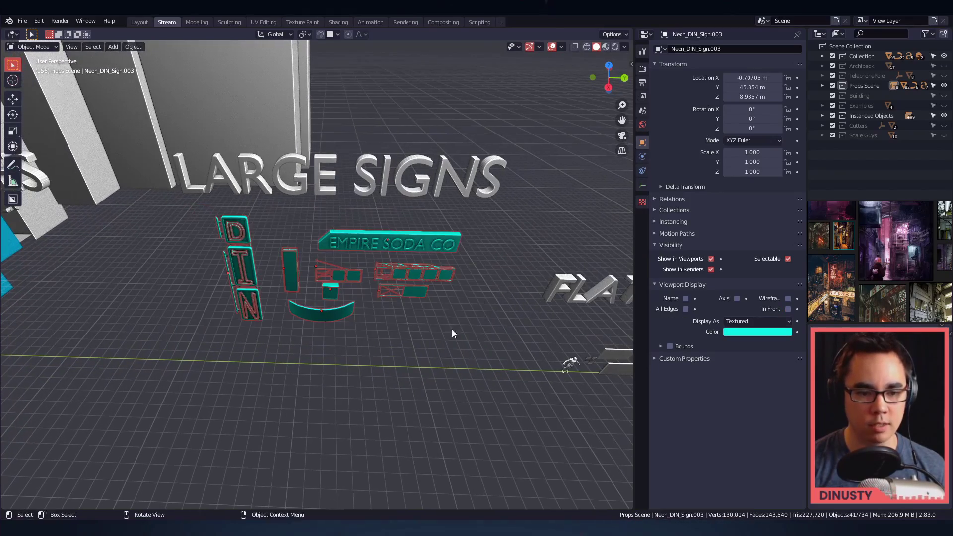
- Select the EMPIRE SODA CO sign in the prop display and inspect its object data properties
click(368, 248)
shift+middle_drag(368, 248, 412, 272)
scroll(377, 278, up, 2)
scroll(406, 268, up, 2)
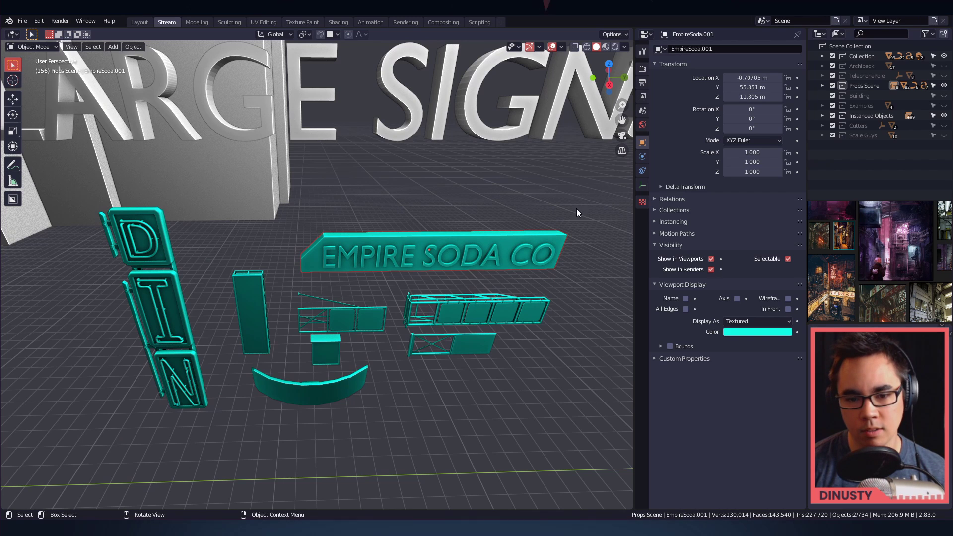
click(642, 185)
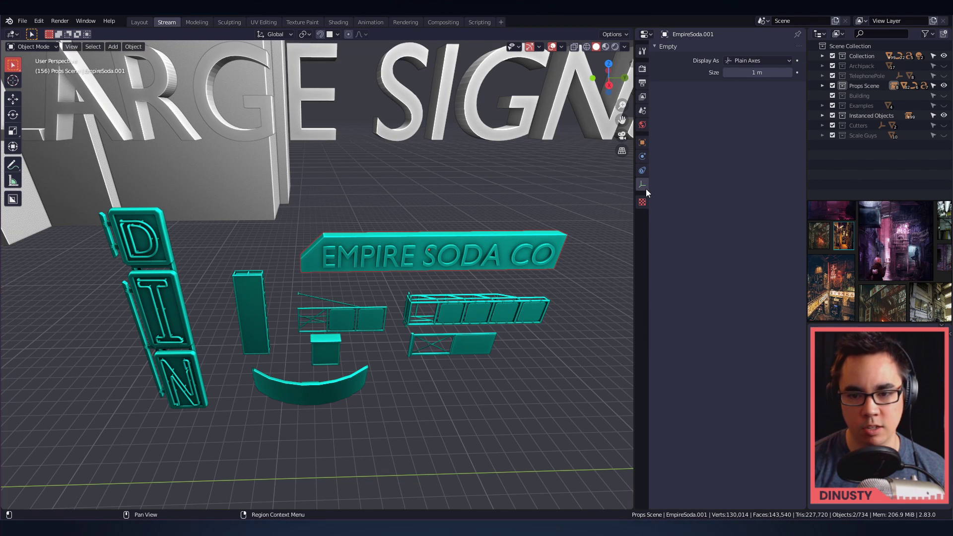
- Select the LARGE SIGNS heading and inspect its text data properties
click(544, 128)
middle_drag(544, 128, 549, 165)
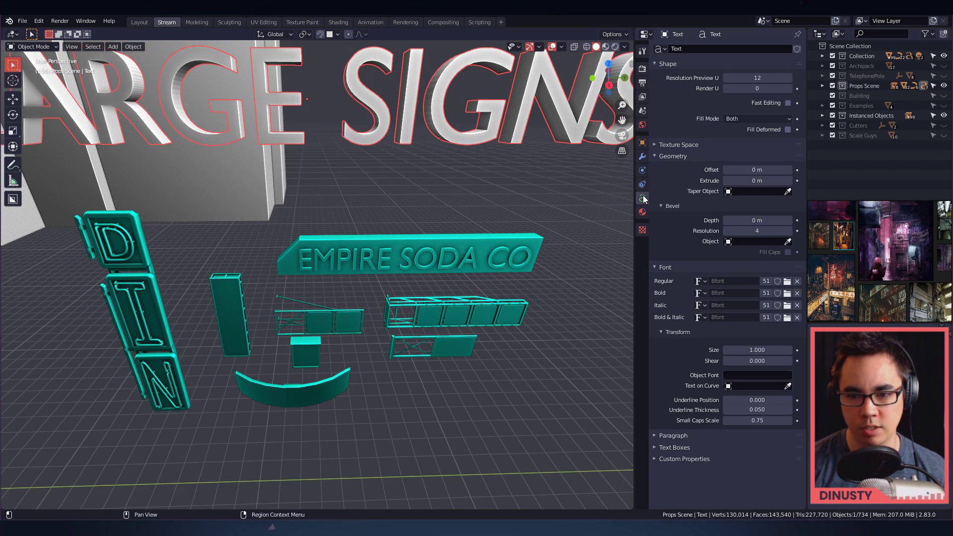
middle_drag(516, 283, 481, 313)
- Add a 2 m cube on the ground below the linked signs in the LARGE SIGNS prop display
key(shift+a)
mouse_move(389, 317)
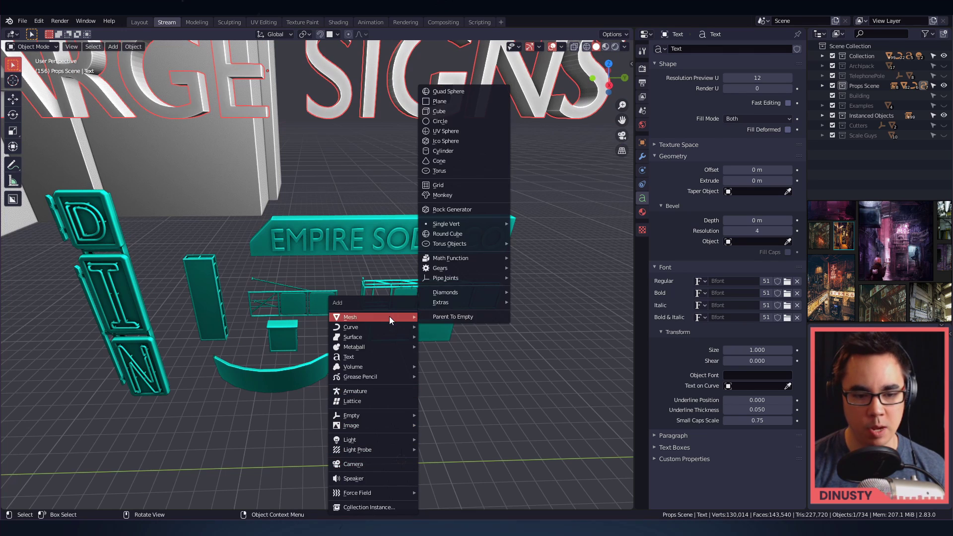
click(462, 109)
shift+middle_drag(533, 281, 497, 181)
scroll(496, 181, down, 1)
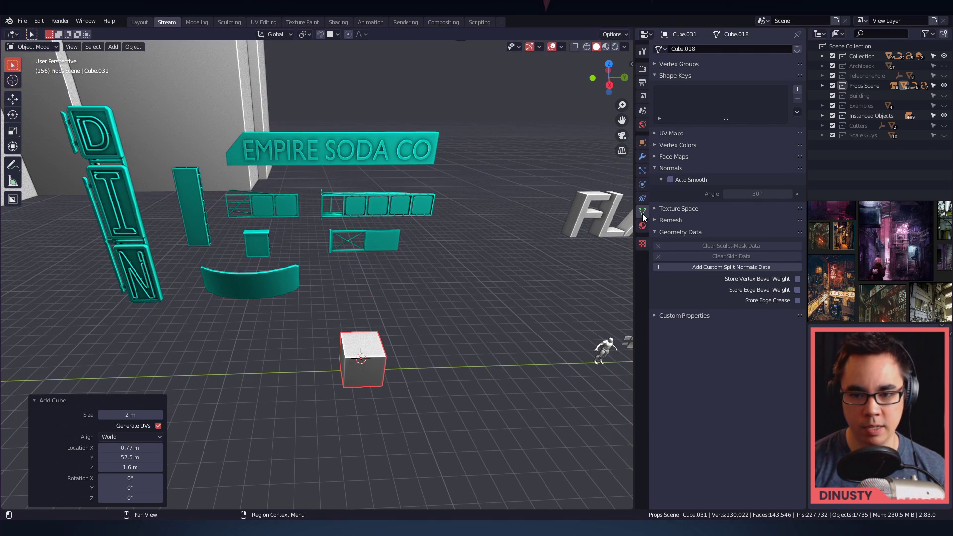
- Inspect the five-pane sign's object data properties and bring up the option for opening its source file
click(375, 214)
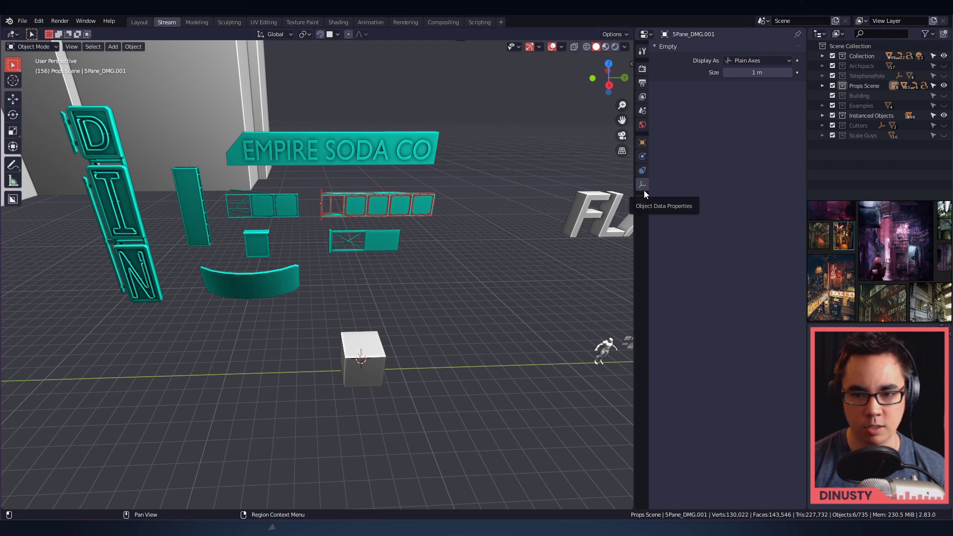
shift+middle_drag(406, 200, 400, 237)
scroll(422, 215, up, 1)
scroll(417, 237, up, 3)
key(Tab)
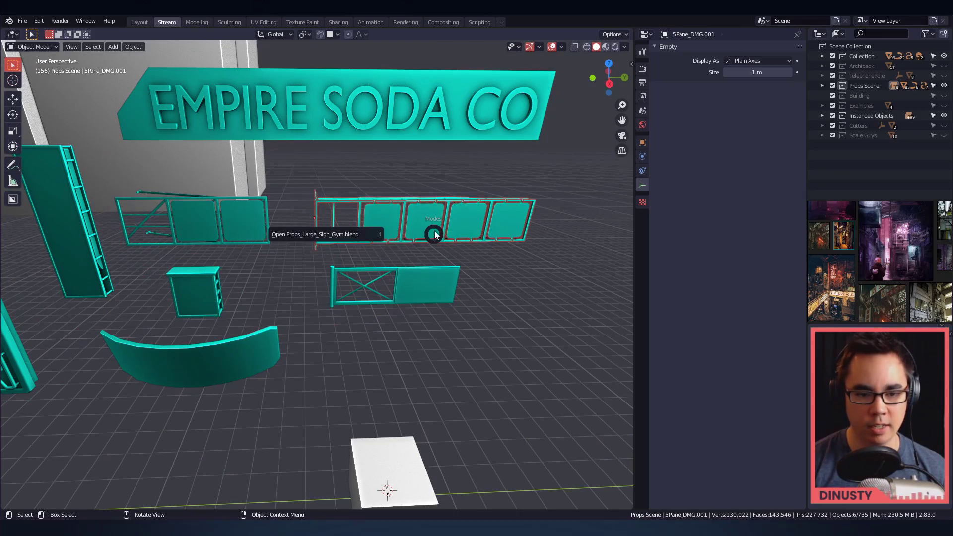
- Select the cube and raise it about 2.57 m off the ground beside the signs
middle_drag(463, 246, 418, 313)
click(389, 389)
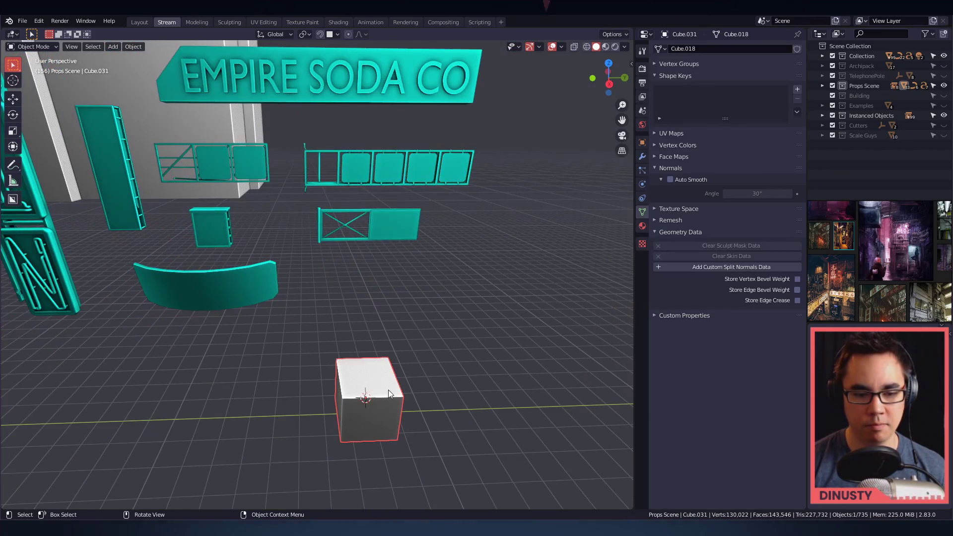
middle_drag(388, 389, 343, 368)
scroll(319, 377, down, 4)
shift+right_click(343, 368)
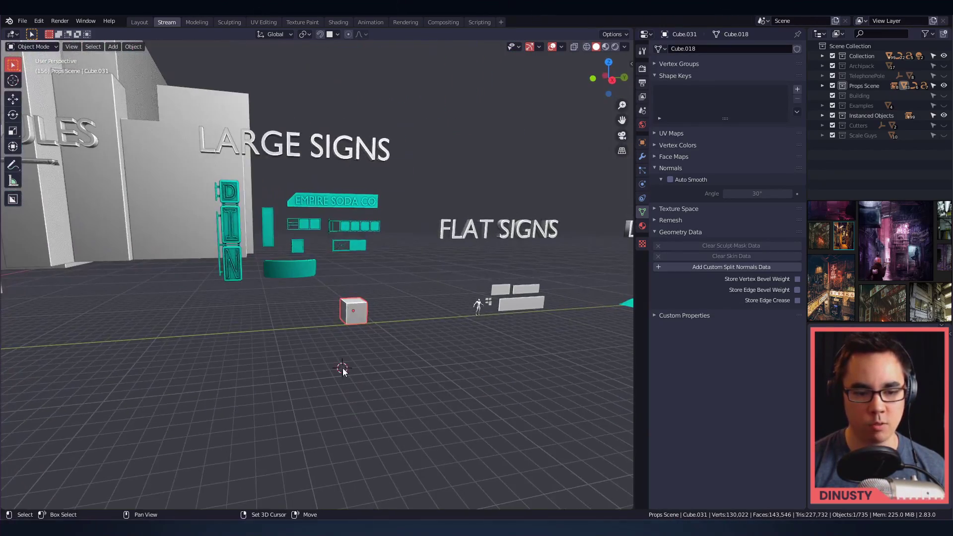
shift+middle_drag(288, 357, 294, 384)
alt+drag(293, 384, 297, 382)
key(g)
click(357, 327)
mouse_move(356, 327)
alt+mouse_down()
mouse_move(345, 373)
mouse_move(353, 345)
alt+mouse_up()
middle_drag(353, 344, 326, 297)
middle_drag(345, 341, 364, 341)
scroll(425, 340, up, 5)
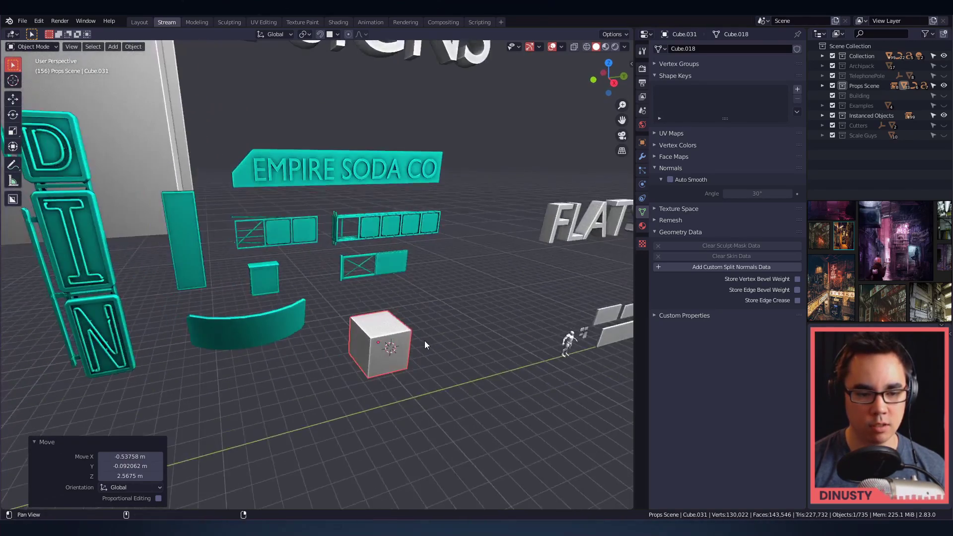
- Bevel the cube's upper front edge with a single segment and an offset of about 0.758 m
shift+middle_drag(424, 340, 397, 323)
key(Tab)
click(391, 382)
click(358, 312)
key(Tab)
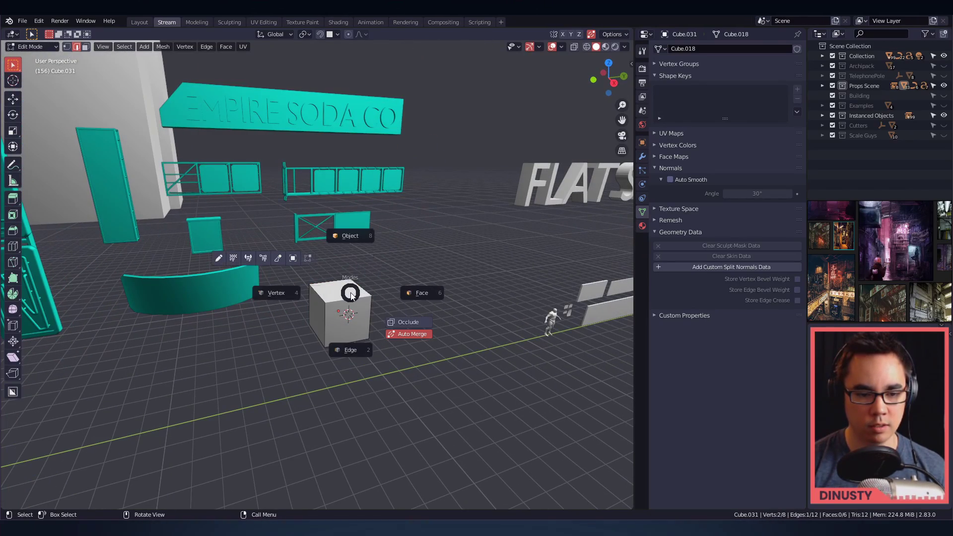
click(351, 348)
key(ctrl+b)
click(415, 306)
scroll(447, 325, up, 2)
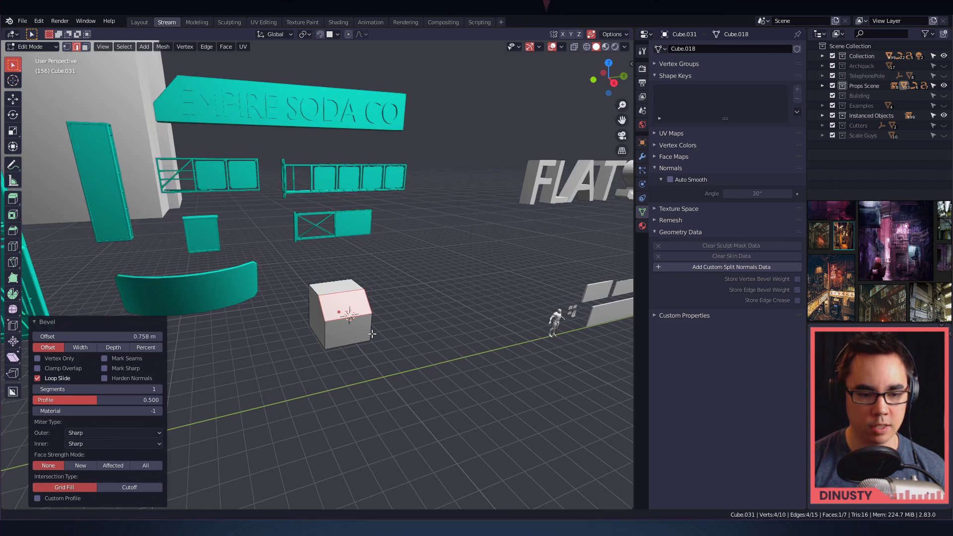
- Inset the cube's lower front face by about 0.25 m and extrude the inner face outward as a block
key(3)
middle_drag(458, 335, 432, 304)
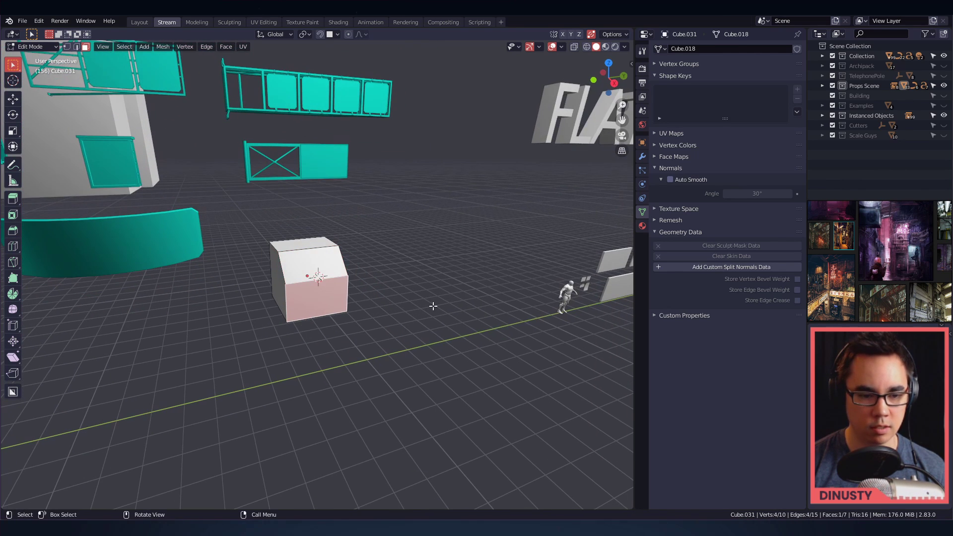
key(i)
click(455, 301)
key(e)
click(457, 310)
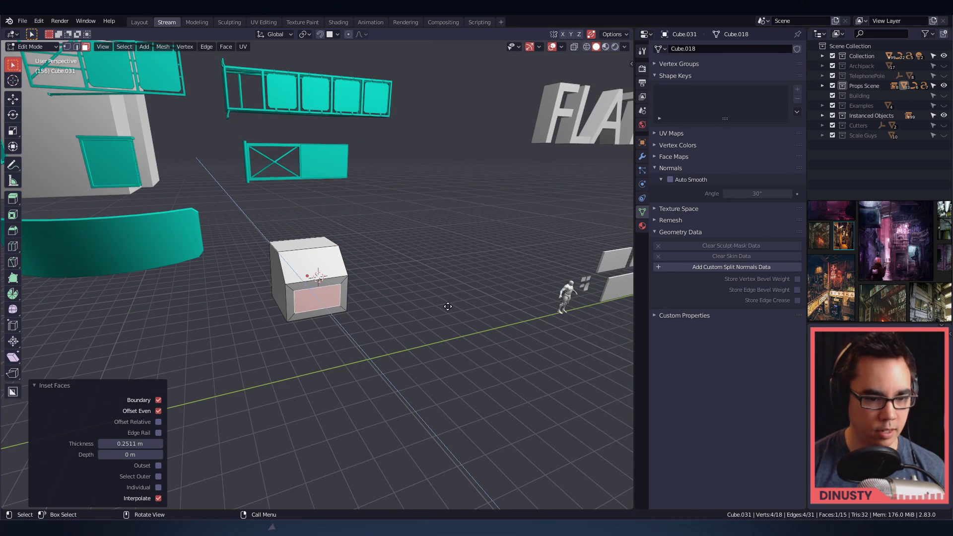
key(Tab)
click(434, 210)
- Copy the edited cube to the clipboard and leave nothing selected
alt+drag(434, 209, 352, 369)
click(407, 283)
scroll(322, 359, down, 2)
scroll(347, 373, down, 1)
key(alt+a)
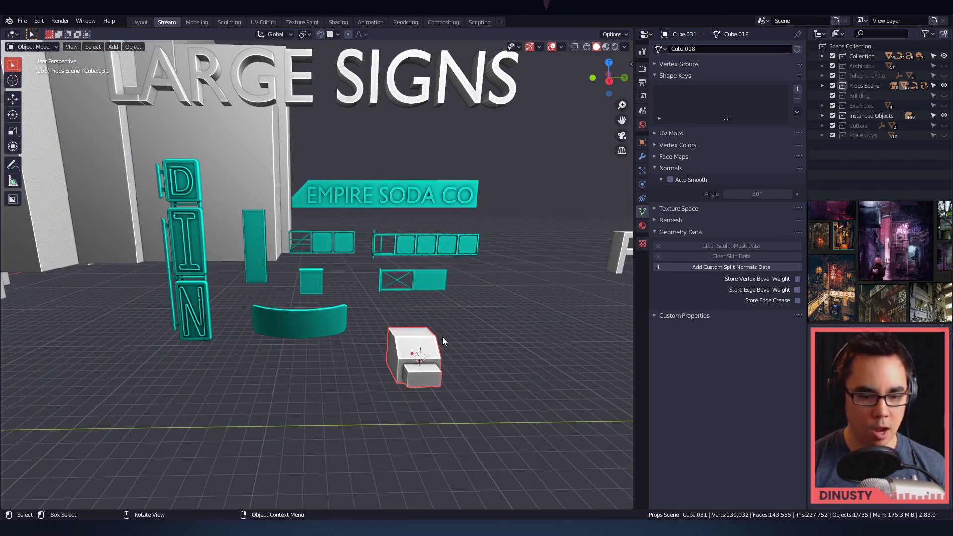
key(ctrl+c)
key(alt+a)
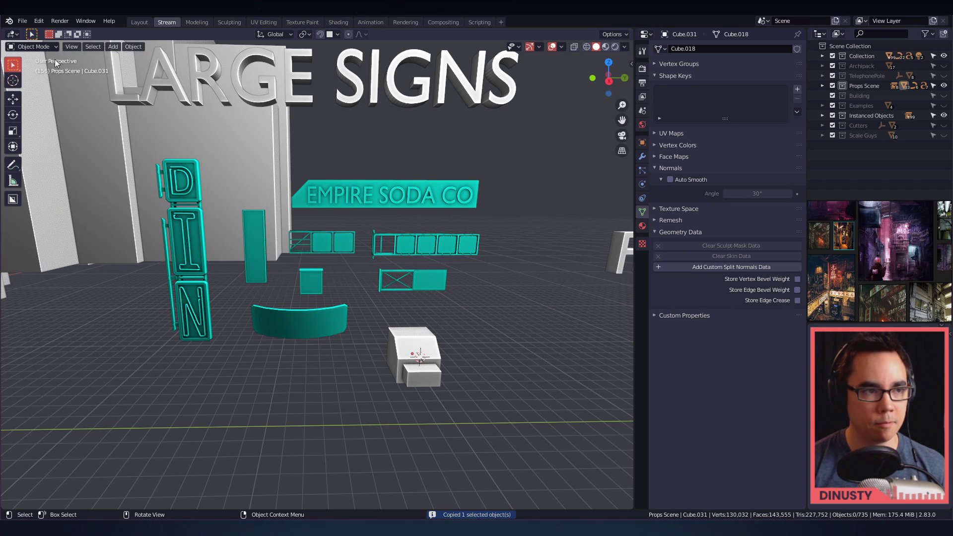
- Save the changes to Blockout001 and open the recent file Props_Large_Sign_Gym.blend
click(22, 21)
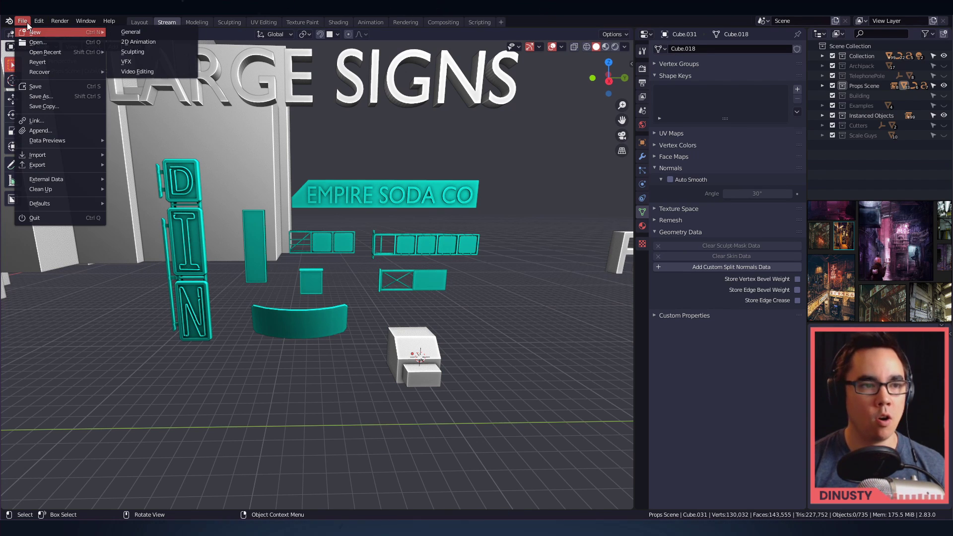
mouse_move(38, 53)
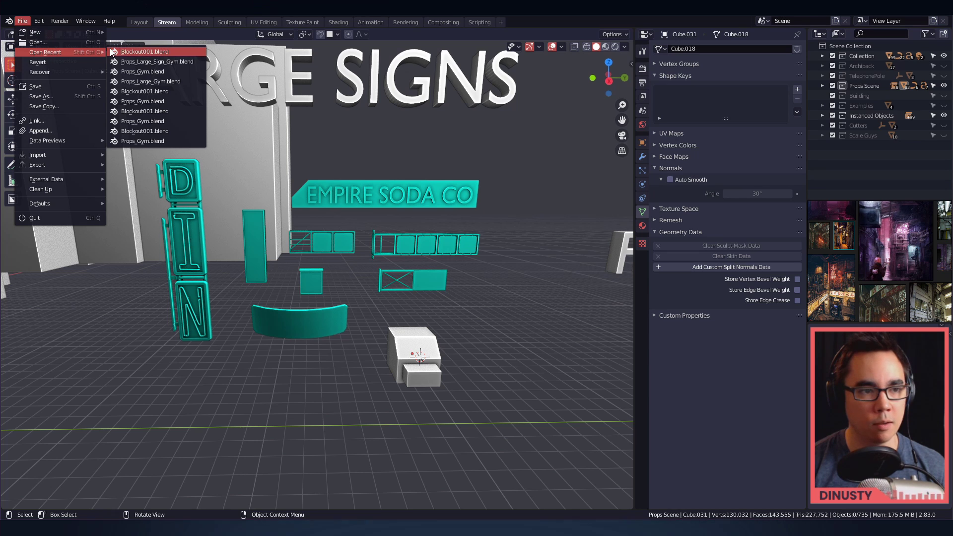
click(163, 64)
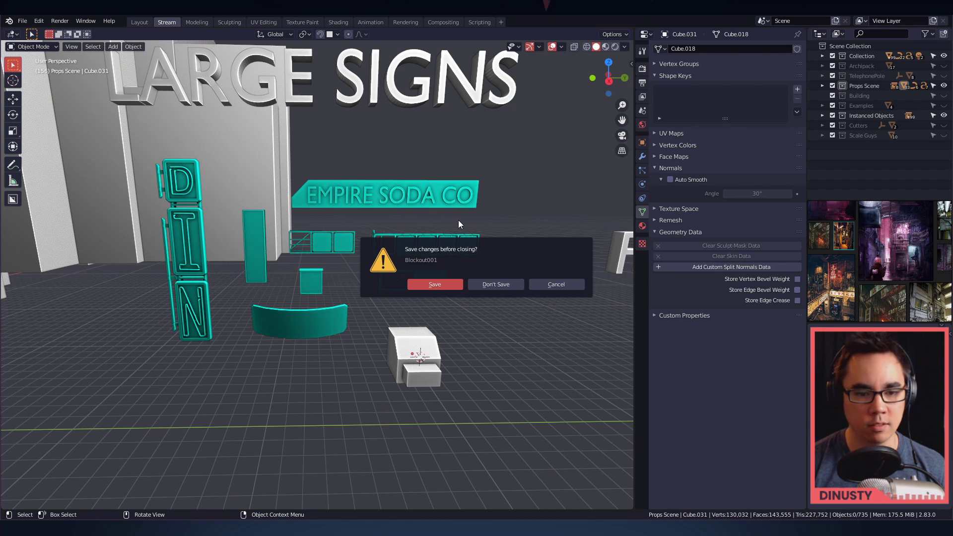
click(444, 284)
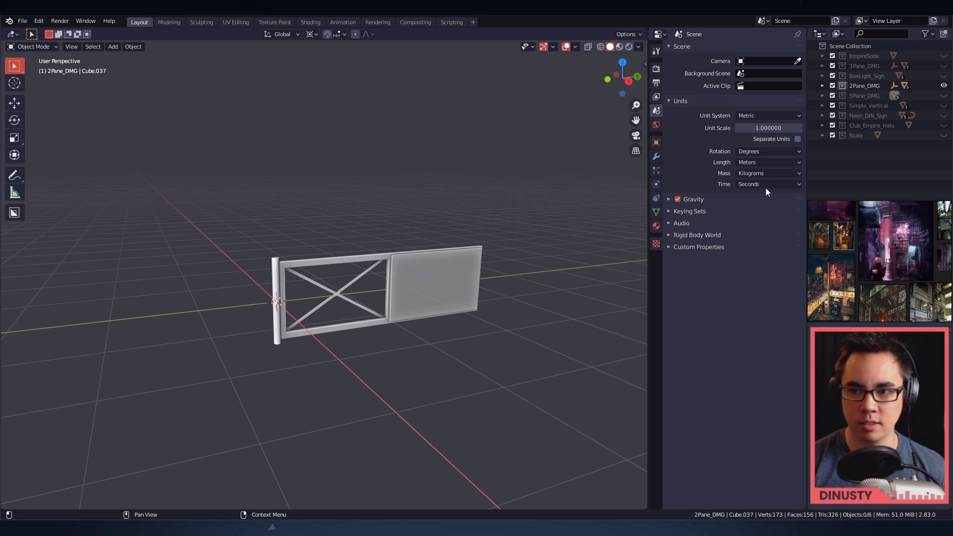
- Create a new collection named BoxTest in the sign props file
mouse_move(455, 230)
middle_down()
mouse_move(466, 219)
mouse_move(495, 226)
mouse_move(441, 230)
mouse_move(447, 217)
middle_up()
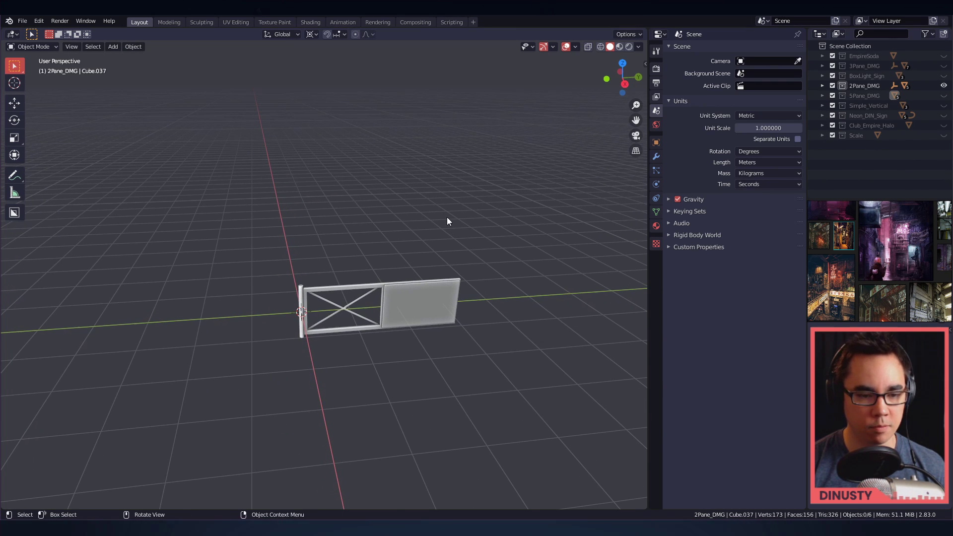
right_click(863, 159)
click(855, 159)
double_click(860, 146)
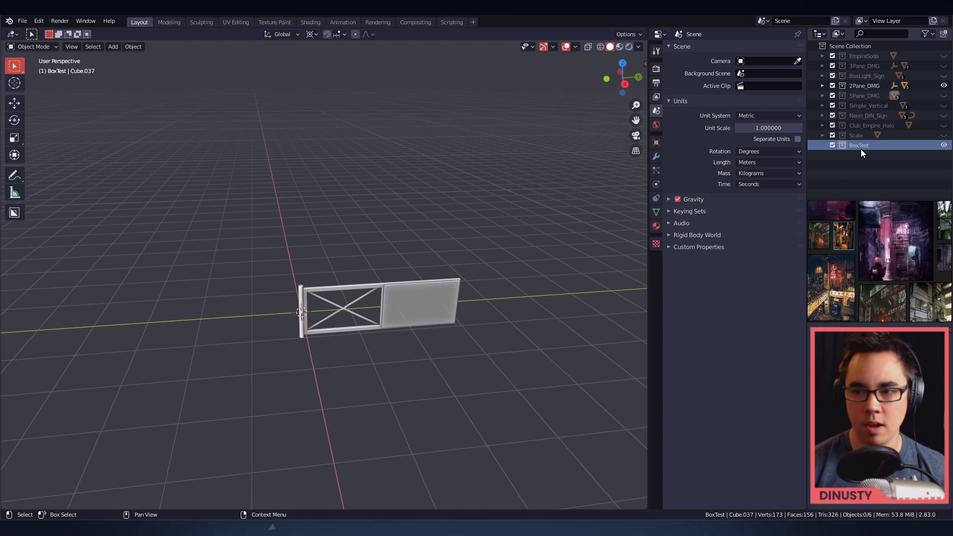
- Paste the copied box into the BoxTest collection and select it in the scene
key(ctrl+v)
scroll(431, 234, down, 8)
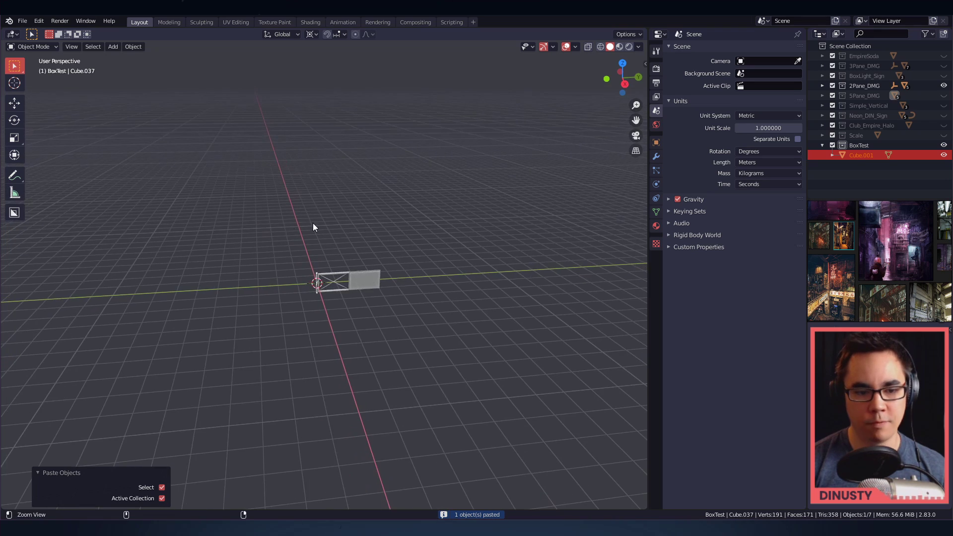
shift+middle_drag(447, 231, 144, 252)
click(511, 241)
- Examine where the pasted box sits relative to the world origin and the two-pane sign
shift+middle_drag(493, 268, 449, 276)
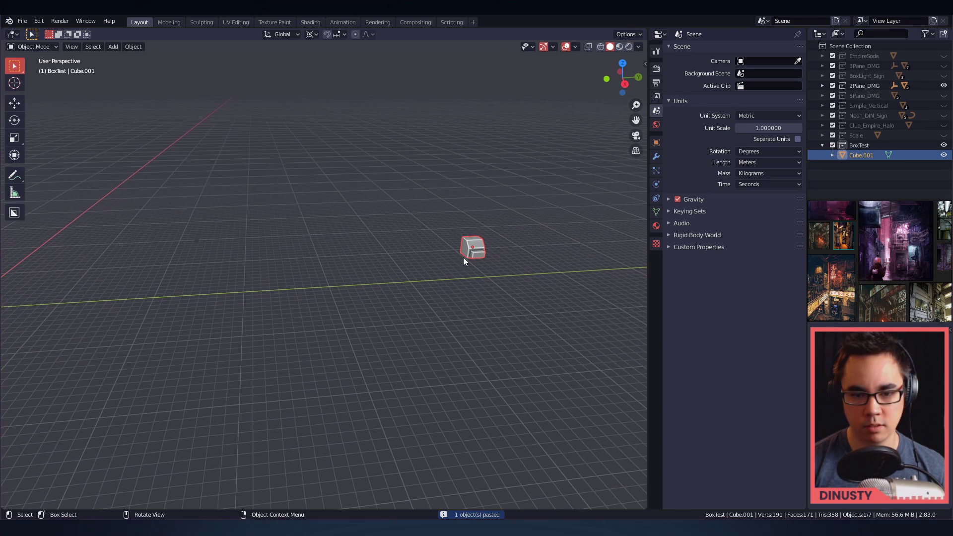
shift+middle_drag(376, 277, 373, 280)
shift+middle_drag(431, 263, 426, 270)
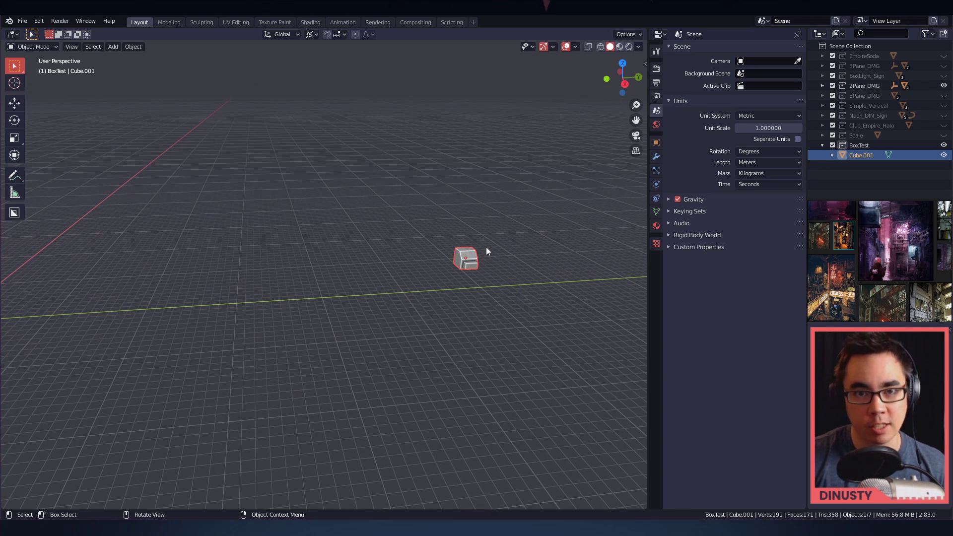
shift+middle_drag(486, 247, 517, 250)
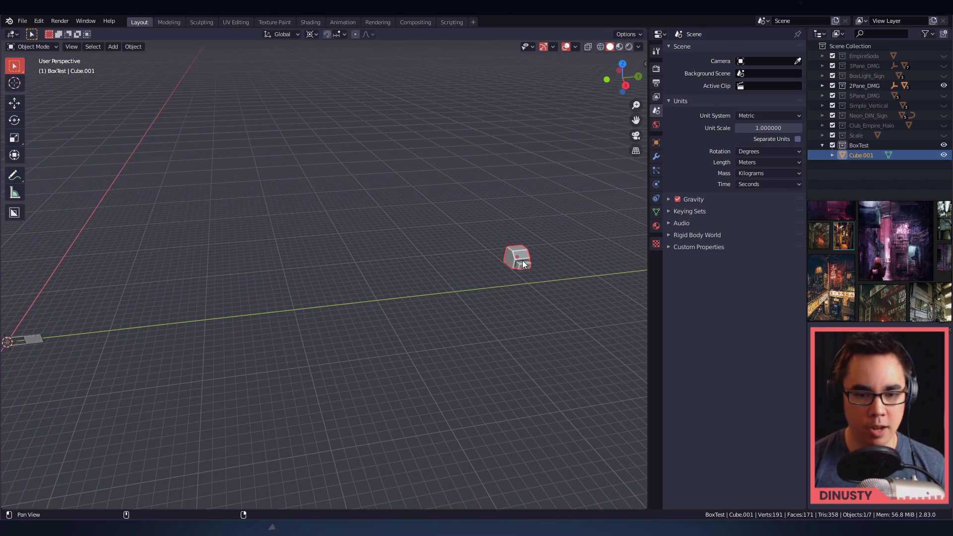
shift+middle_drag(404, 289, 534, 272)
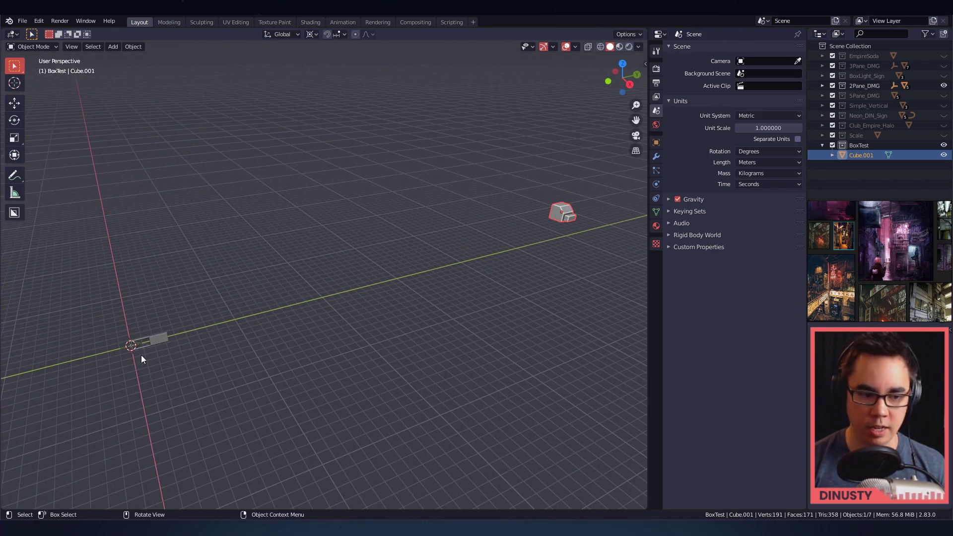
shift+middle_drag(224, 327, 363, 282)
scroll(397, 286, up, 2)
shift+middle_drag(419, 286, 471, 271)
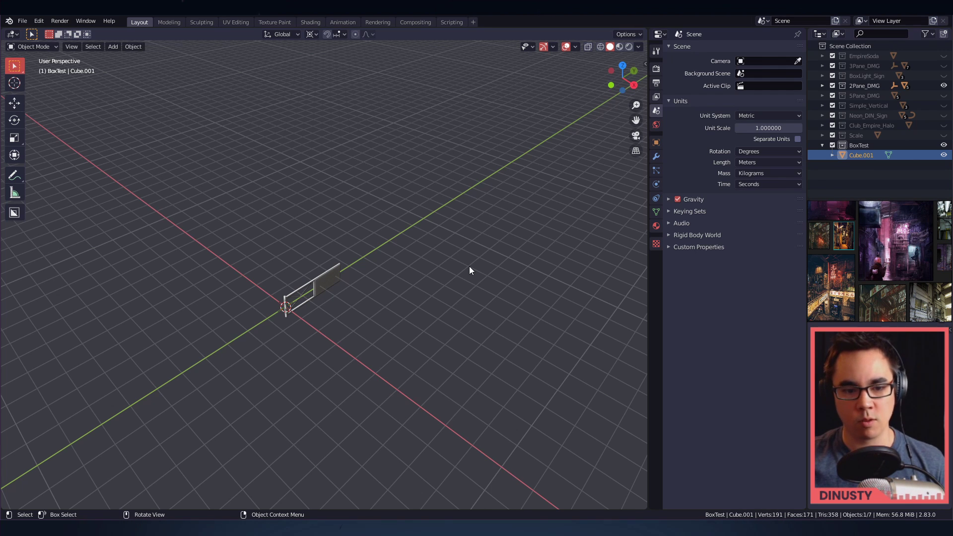
middle_drag(469, 267, 443, 244)
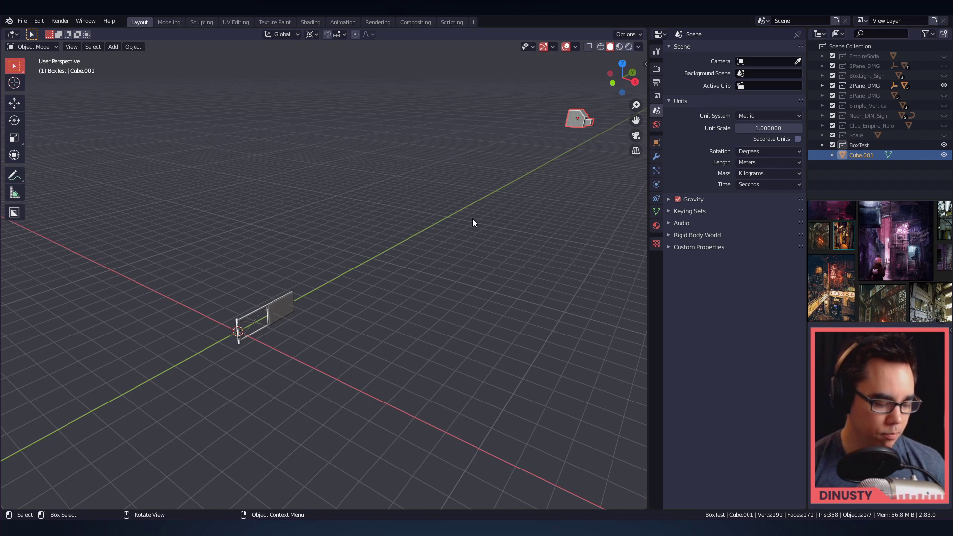
- Focus on the pasted box and show its location, rotation and scale values
key(alt+f)
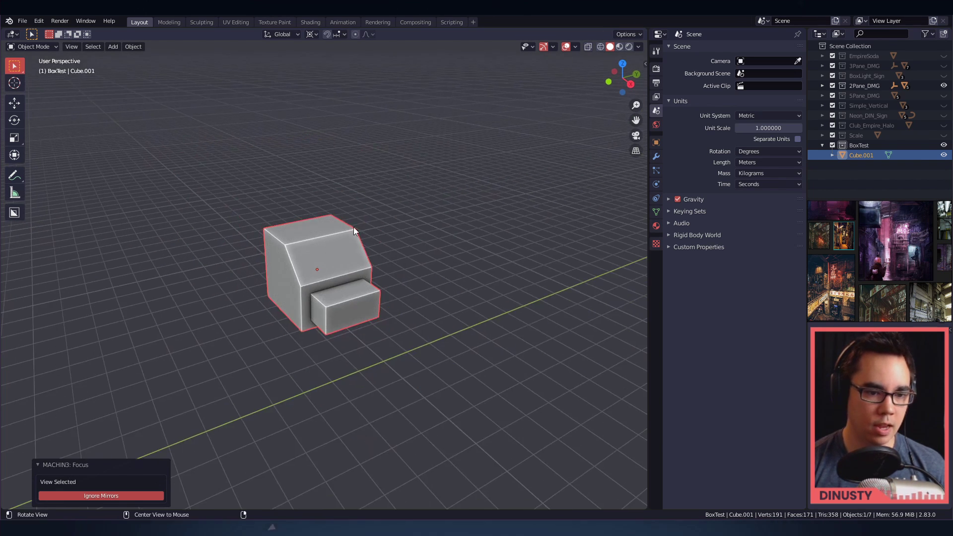
middle_drag(353, 230, 408, 246)
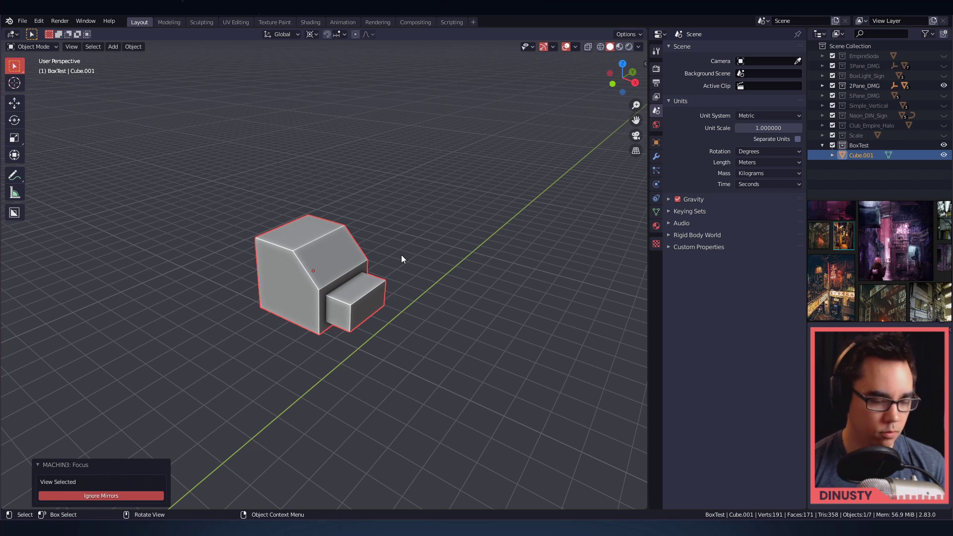
key(n)
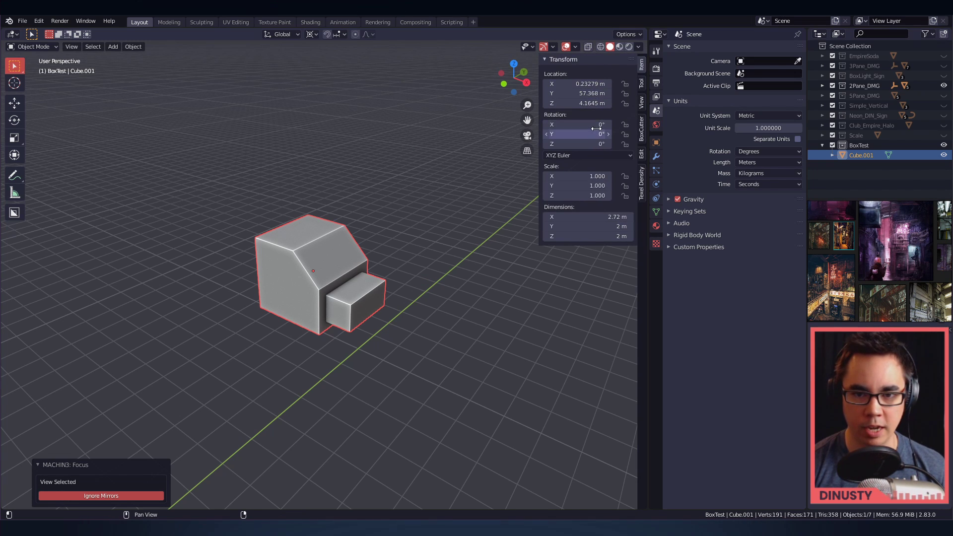
- Change the transform pivot point so the box rotates around its own origin
key(r)
key(Escape)
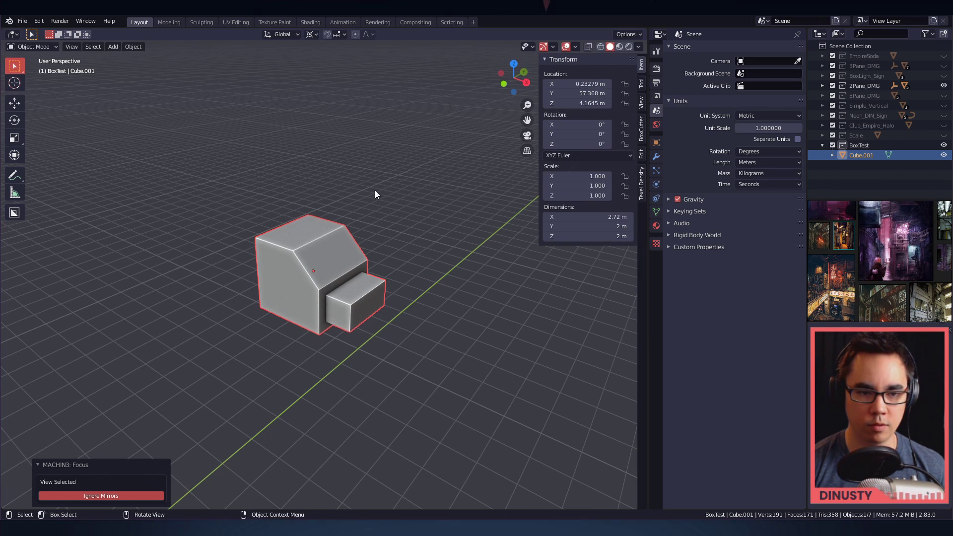
click(313, 34)
click(327, 80)
- Rotate the box freely to about 22.8°, -31.3° and -124°, and scale it down uniformly to about 0.474
key(r)
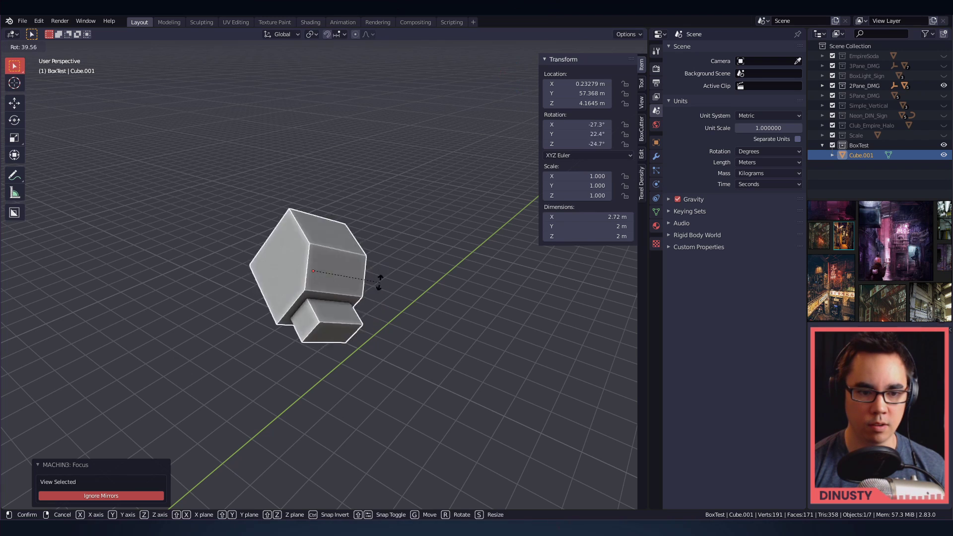
click(392, 270)
key(r)
key(r)
click(329, 181)
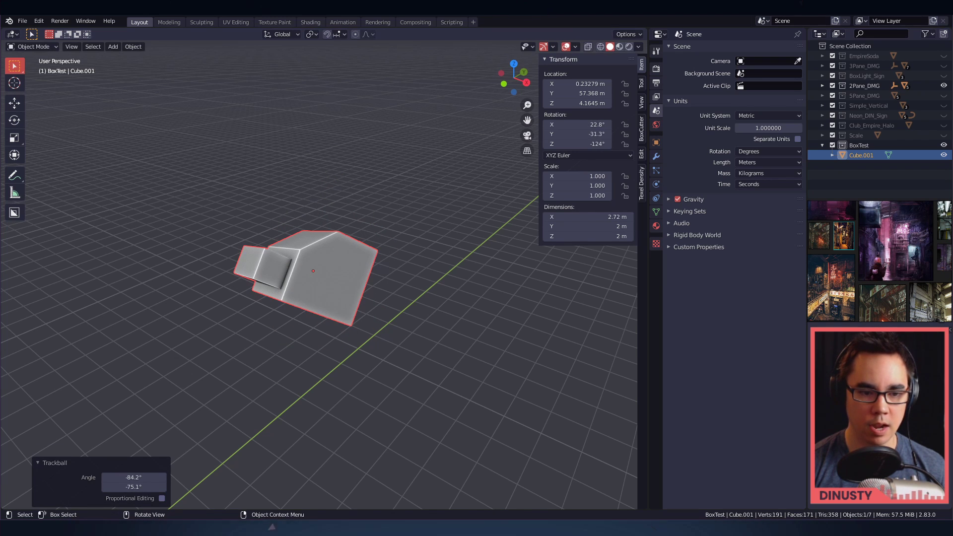
key(s)
click(389, 281)
click(388, 281)
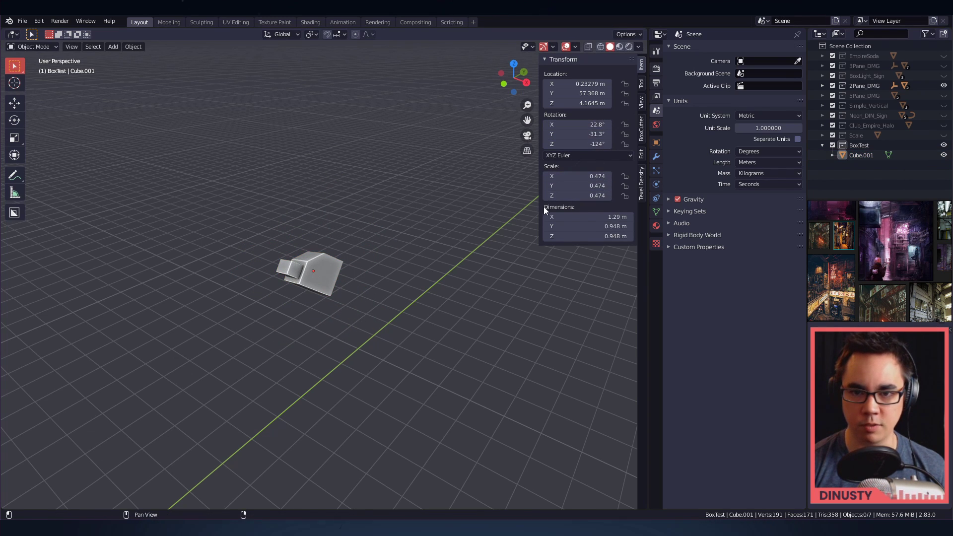
click(334, 283)
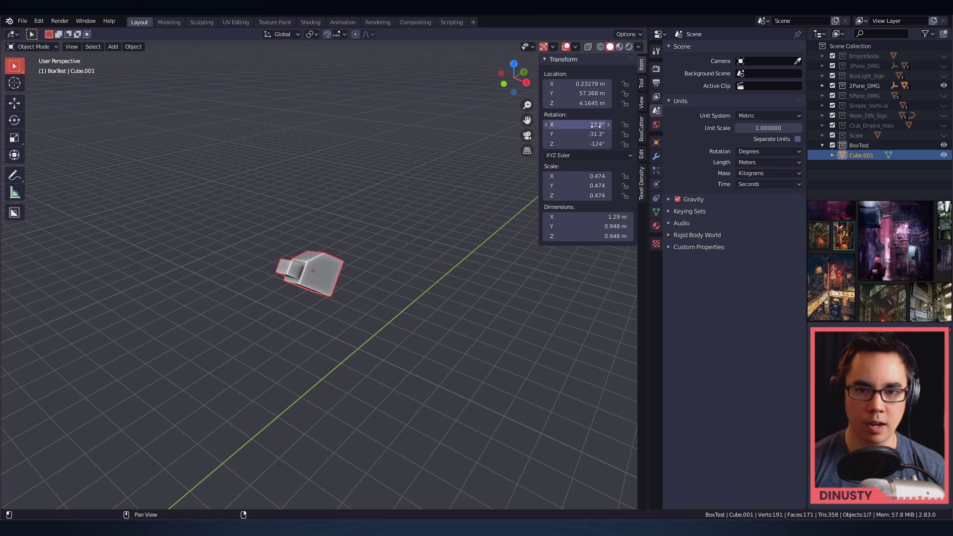
- Reset the box's rotation to 0° and its scale to 1 on all axes
key(BackSpace)
key(BackSpace)
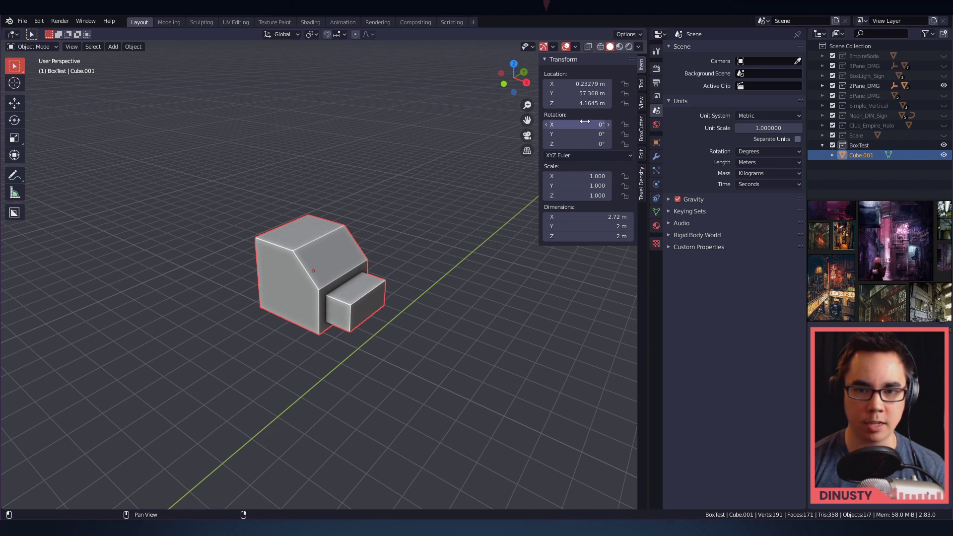
- Undo the box's rotation and scale resets
key(BackSpace)
key(ctrl+z)
key(ctrl+z)
key(ctrl+z)
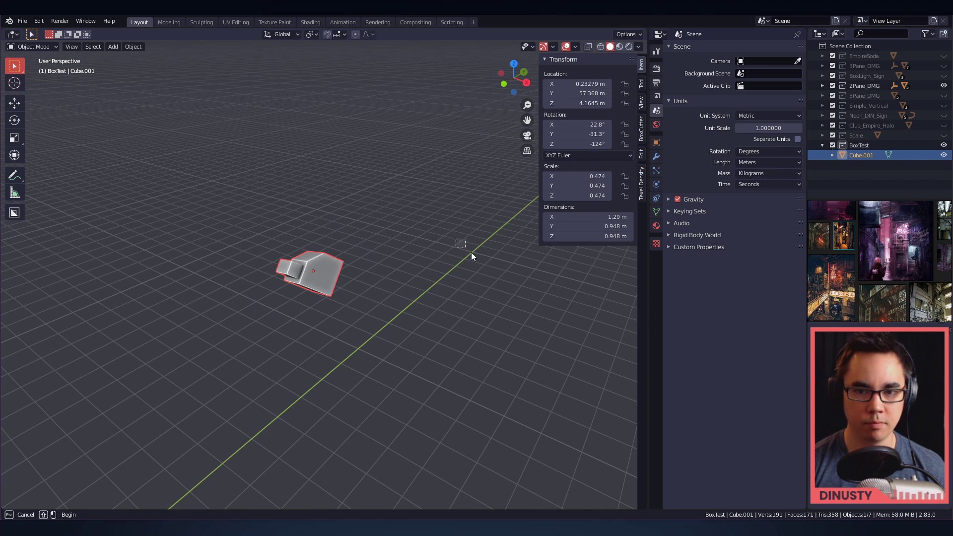
shift+middle_drag(390, 269, 416, 228)
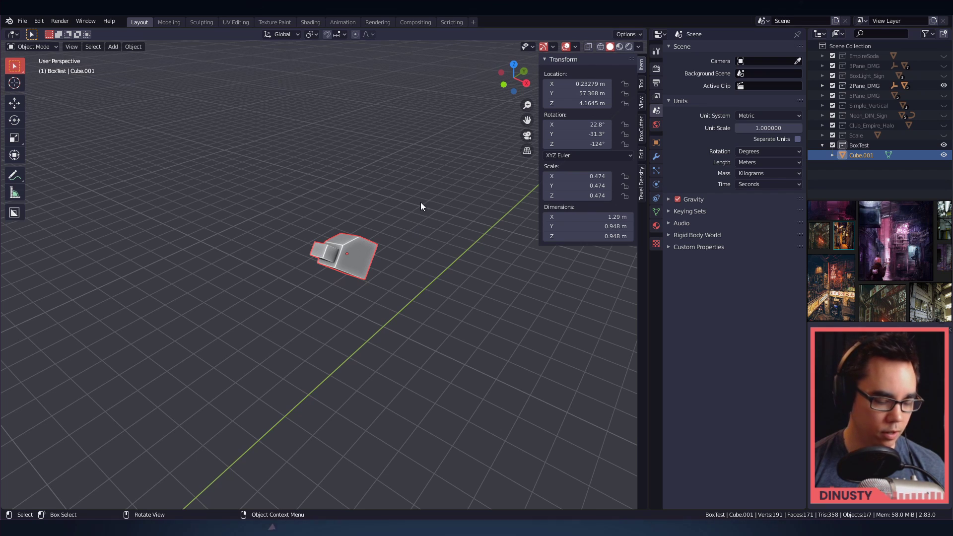
key(g)
key(Escape)
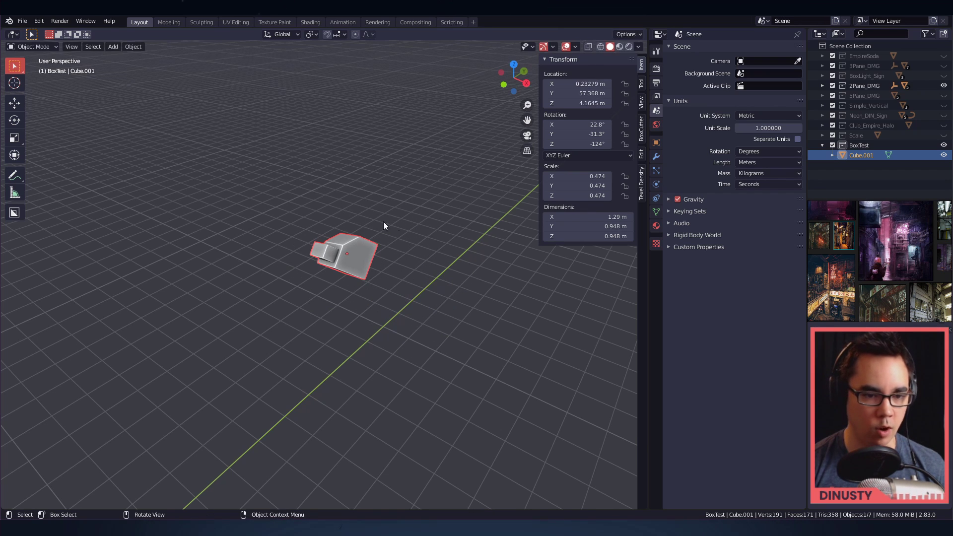
key(r)
right_click(414, 219)
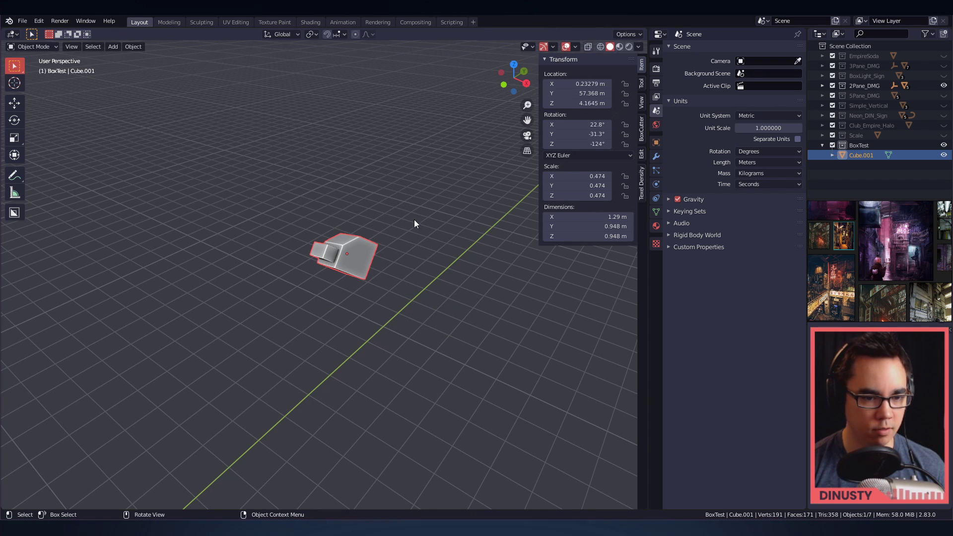
key(s)
right_click(444, 203)
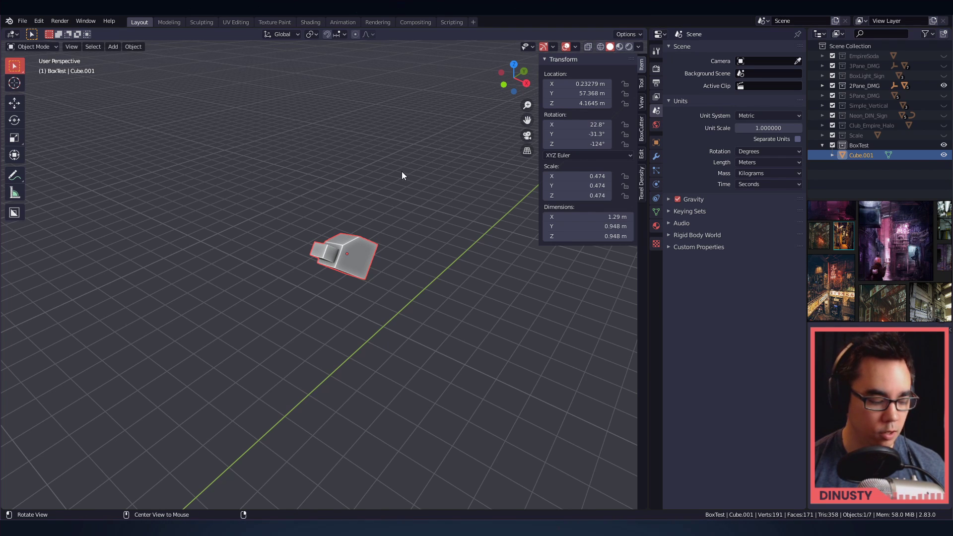
- Clear the box's rotation and scale, and hide its transform values
key(alt+r)
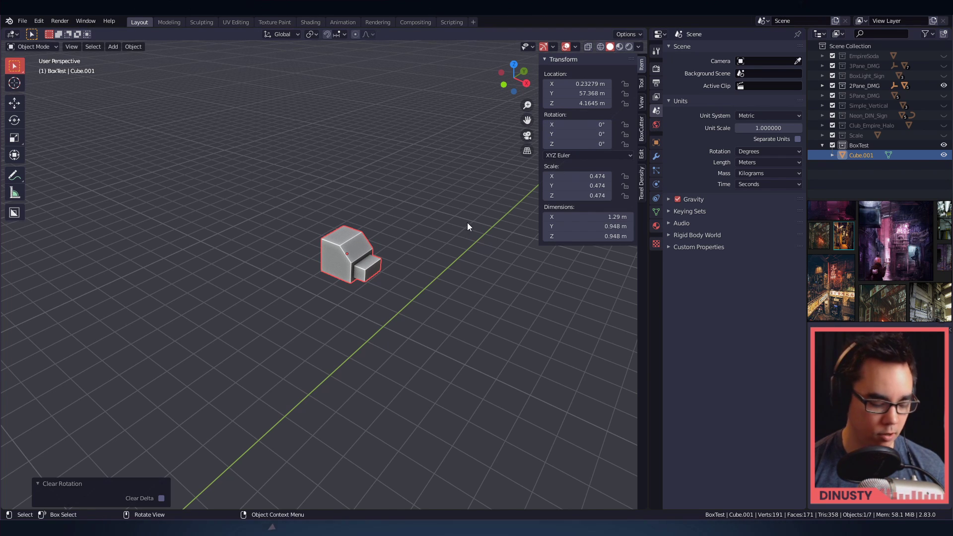
key(n)
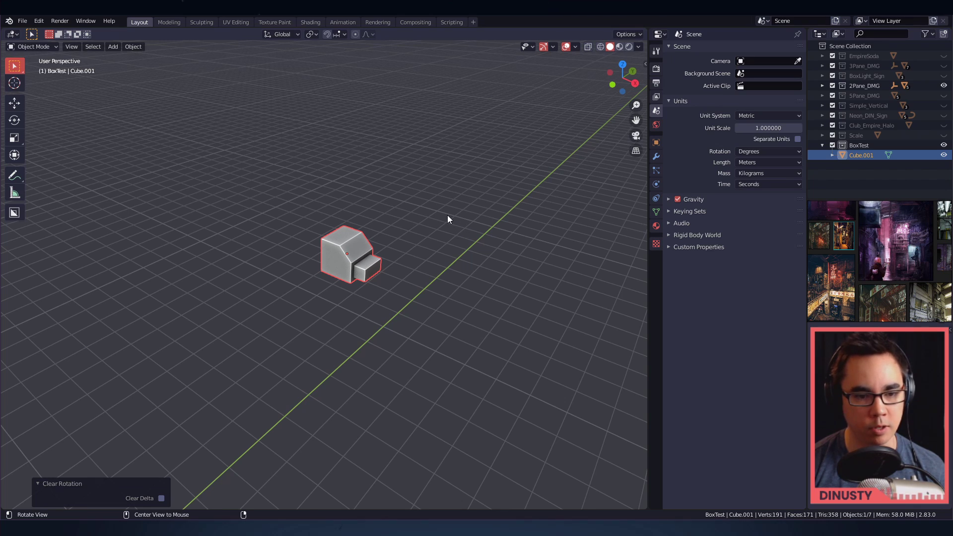
key(alt+s)
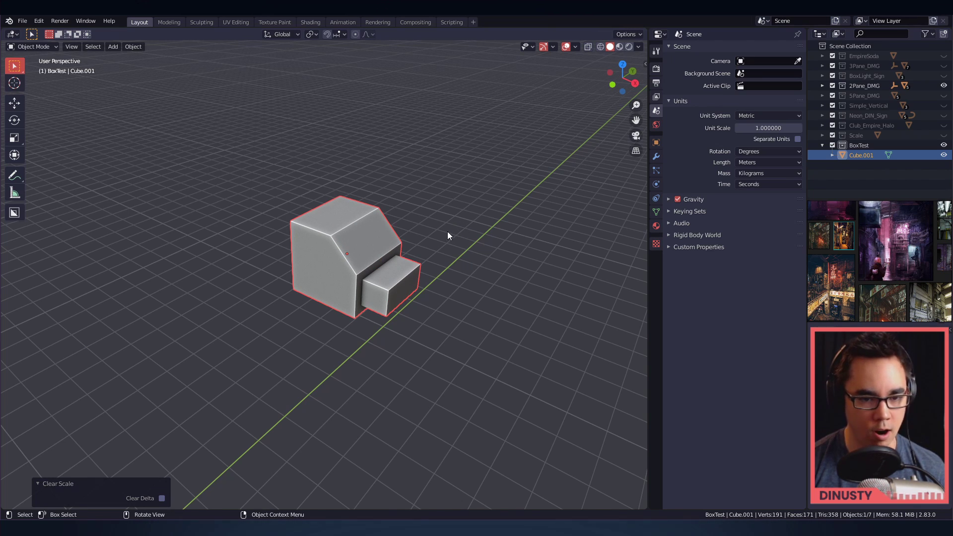
- Clear the box's location to place it at the world origin, and reselect it
ctrl+alt+drag(278, 230, 399, 230)
key(alt+g)
click(395, 231)
alt+shift+drag(276, 257, 317, 266)
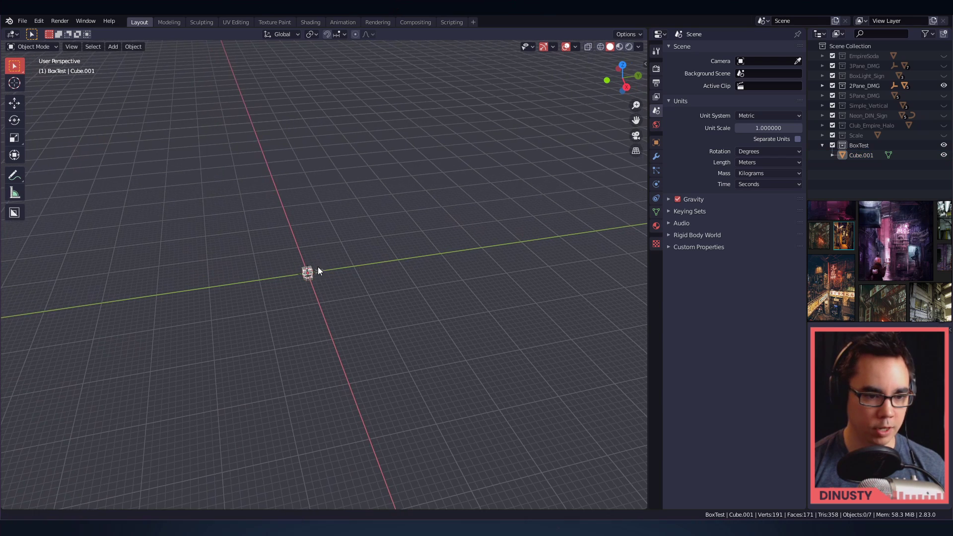
scroll(318, 270, up, 10)
click(382, 279)
scroll(422, 273, up, 4)
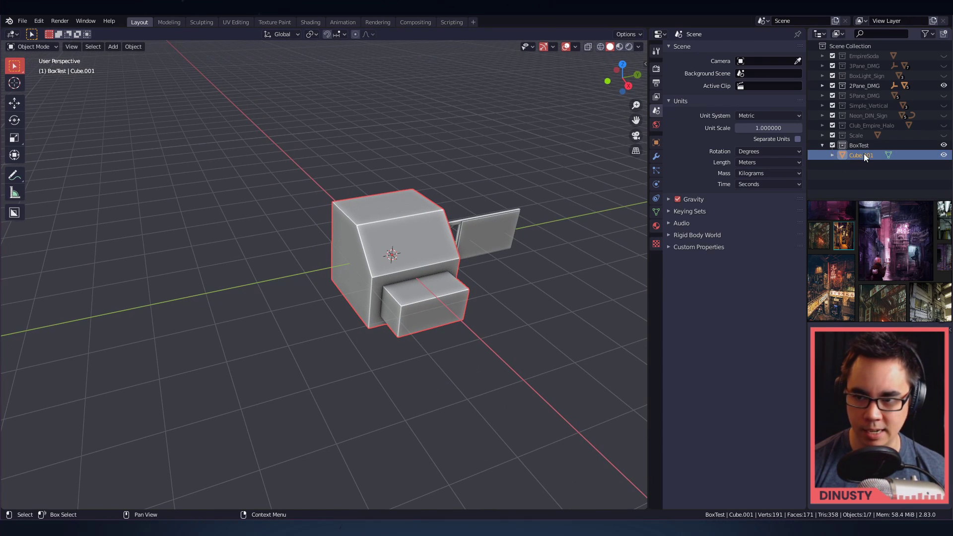
- Save the sign library file with the BoxTest box selected at the world origin
key(Return)
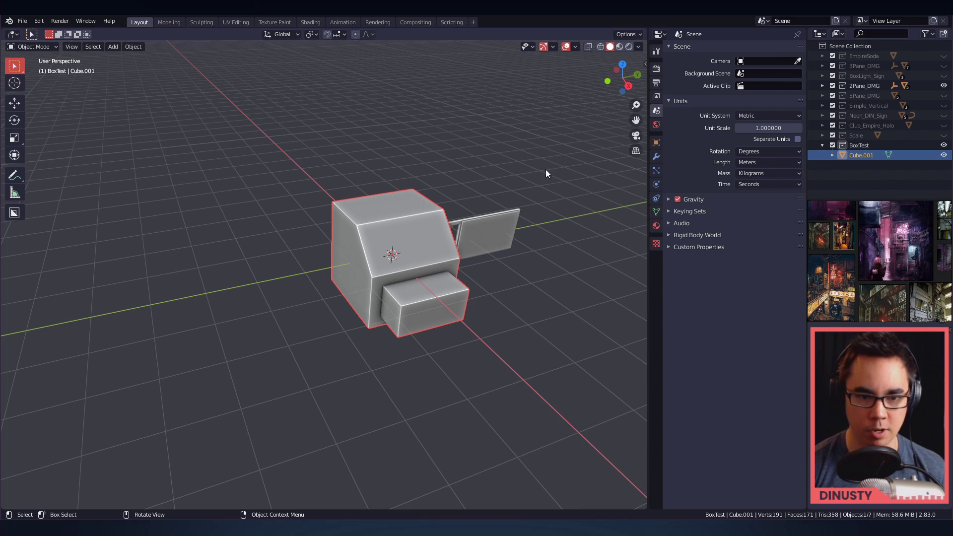
scroll(437, 258, up, 5)
scroll(435, 248, down, 4)
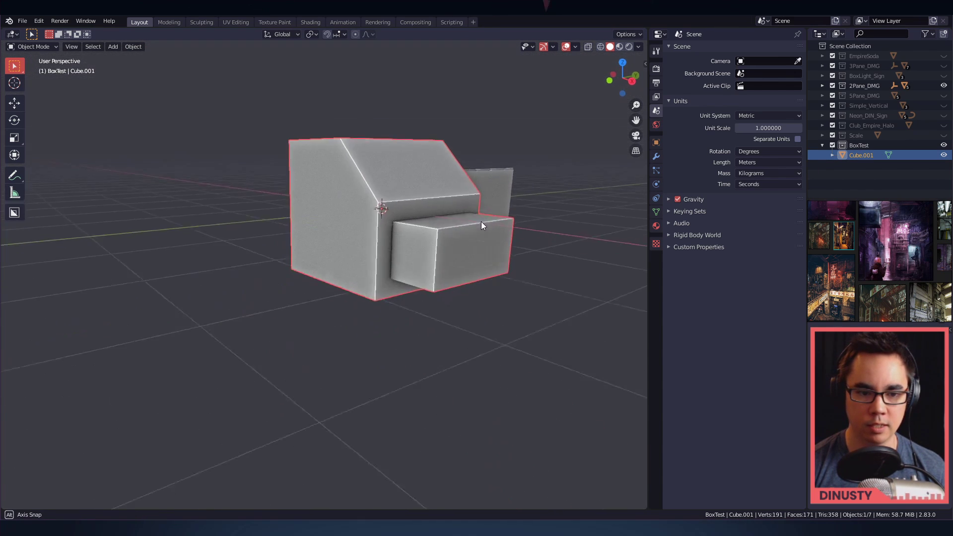
middle_drag(481, 221, 452, 294)
key(alt+a)
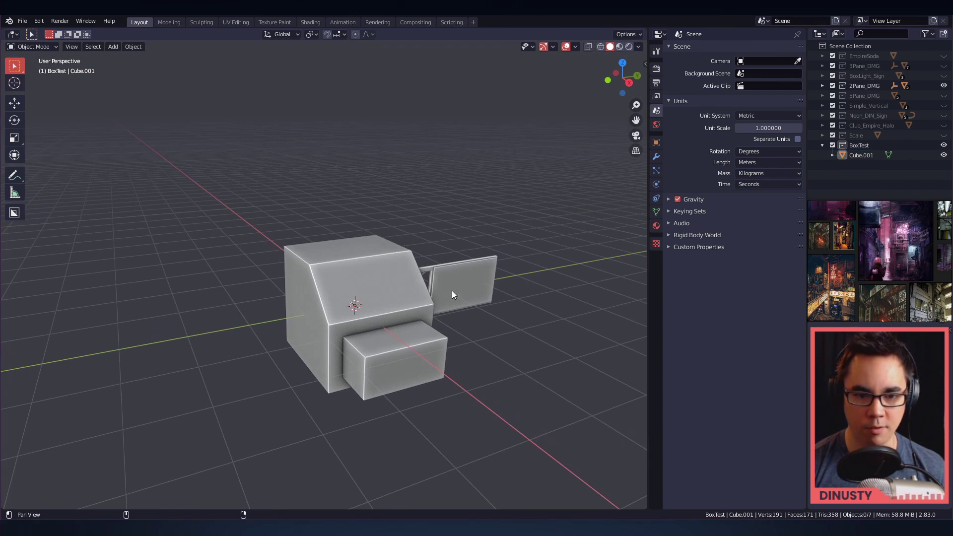
click(390, 266)
shift+middle_drag(453, 228, 462, 218)
key(ctrl+s)
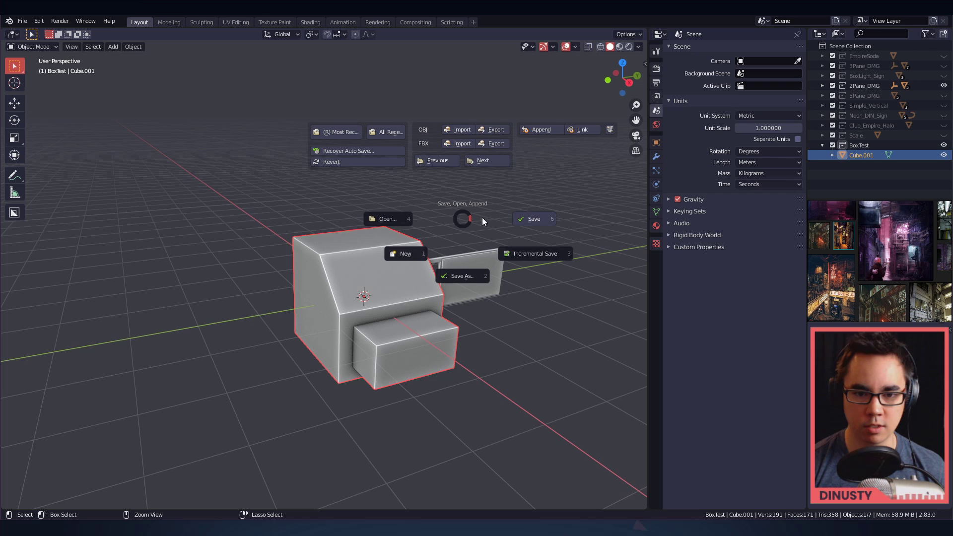
click(538, 219)
key(ctrl+s)
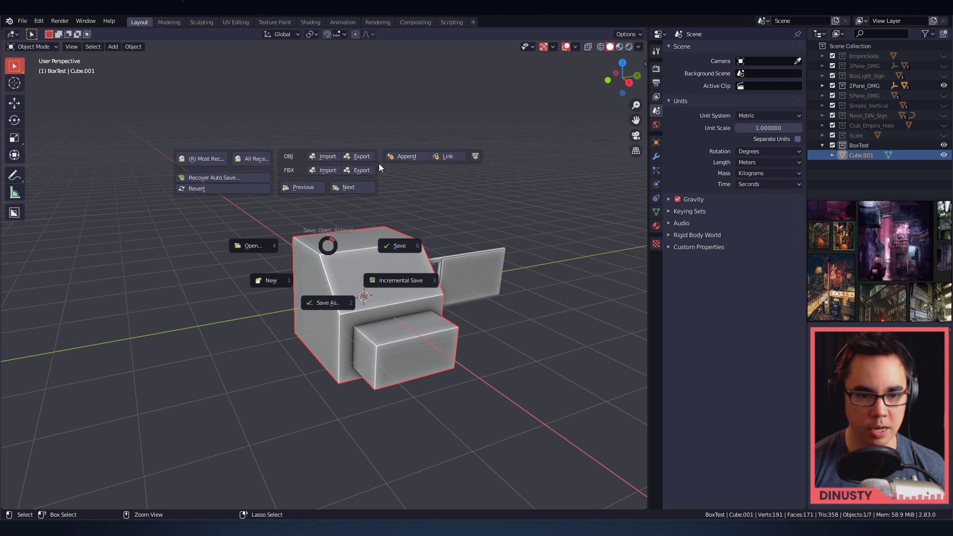
click(248, 162)
key(ctrl+s)
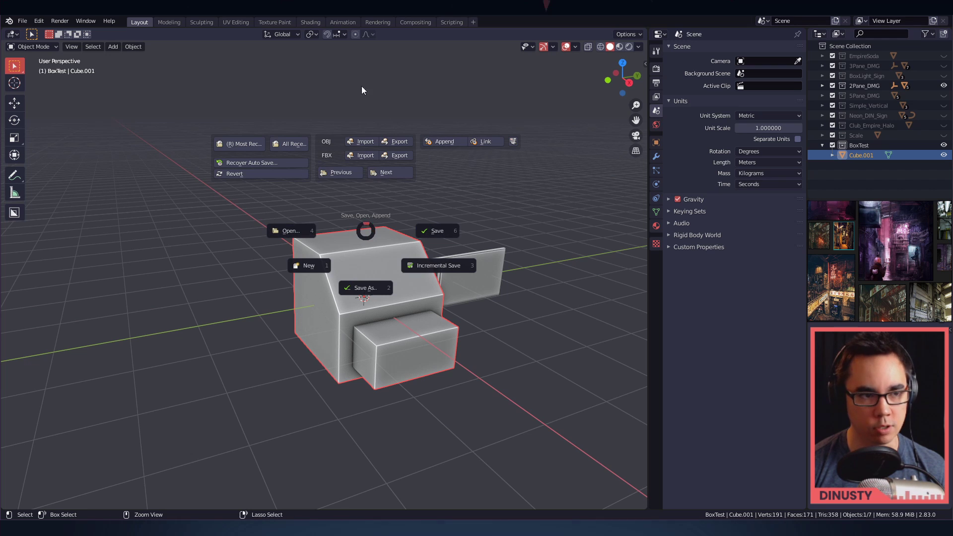
click(352, 239)
click(23, 20)
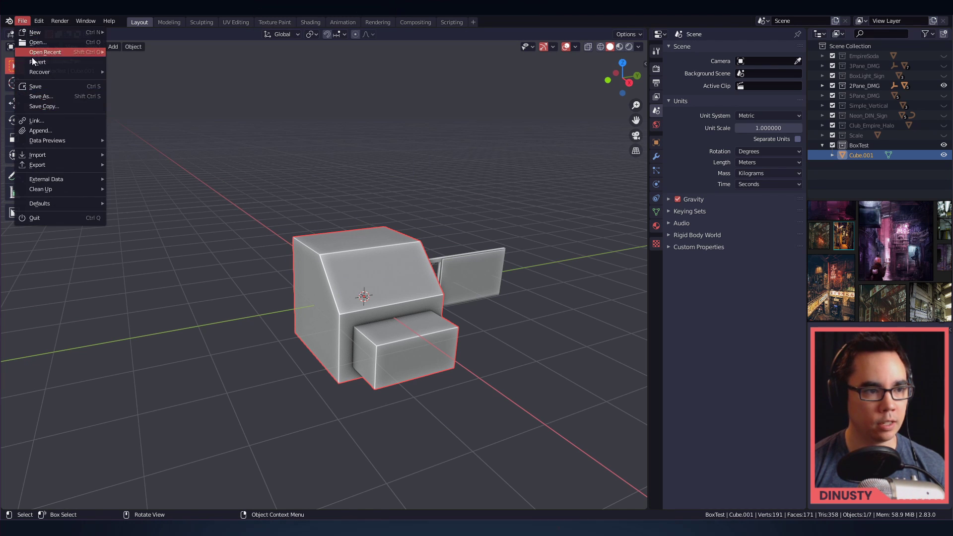
click(389, 181)
click(398, 283)
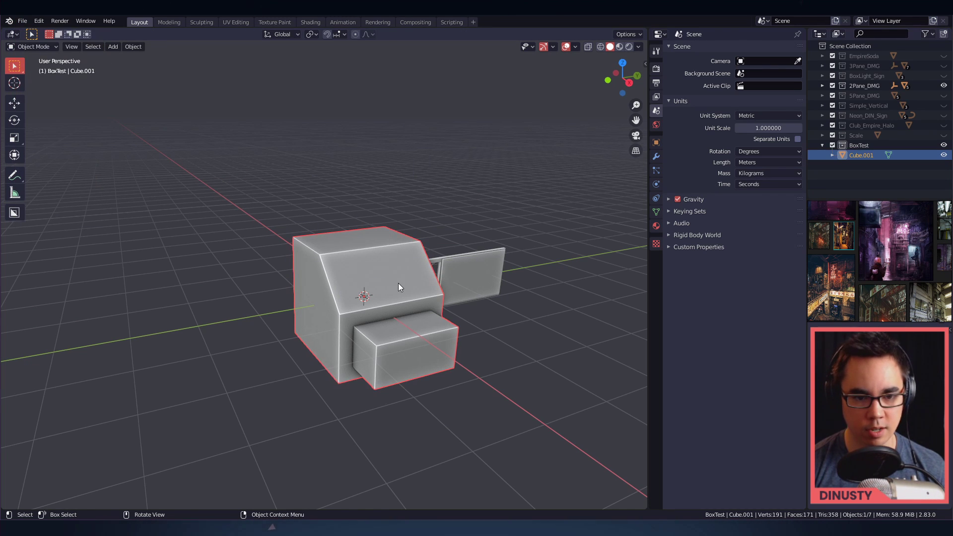
shift+middle_drag(398, 283, 378, 291)
key(ctrl+s)
key(ctrl+s)
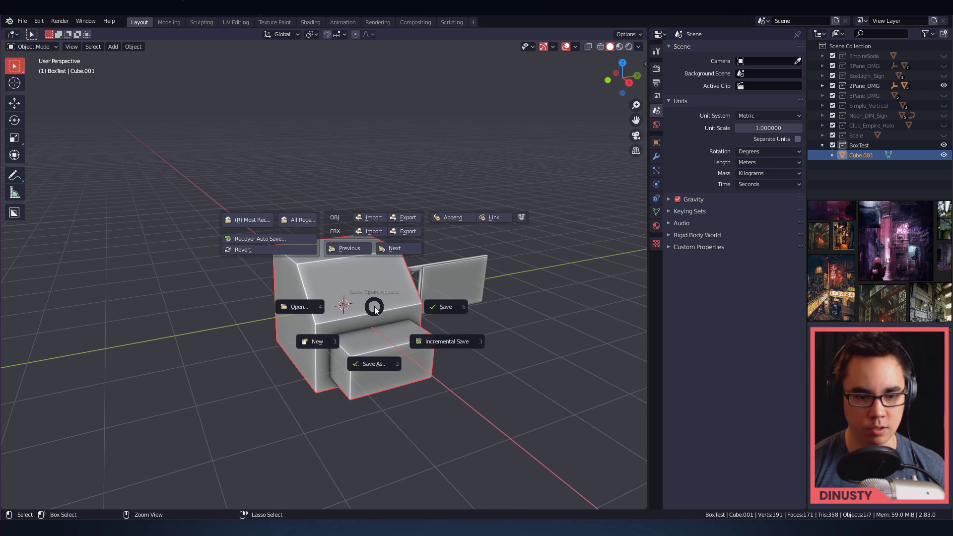
key(Escape)
- Open Blockout001.blend from the recent files and focus on the original box in the city scene
key(ctrl+s)
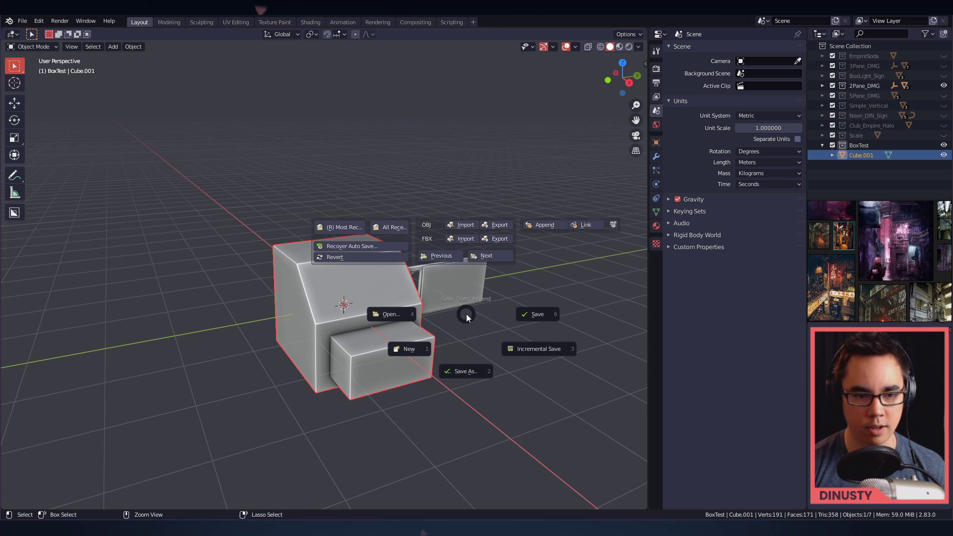
click(399, 233)
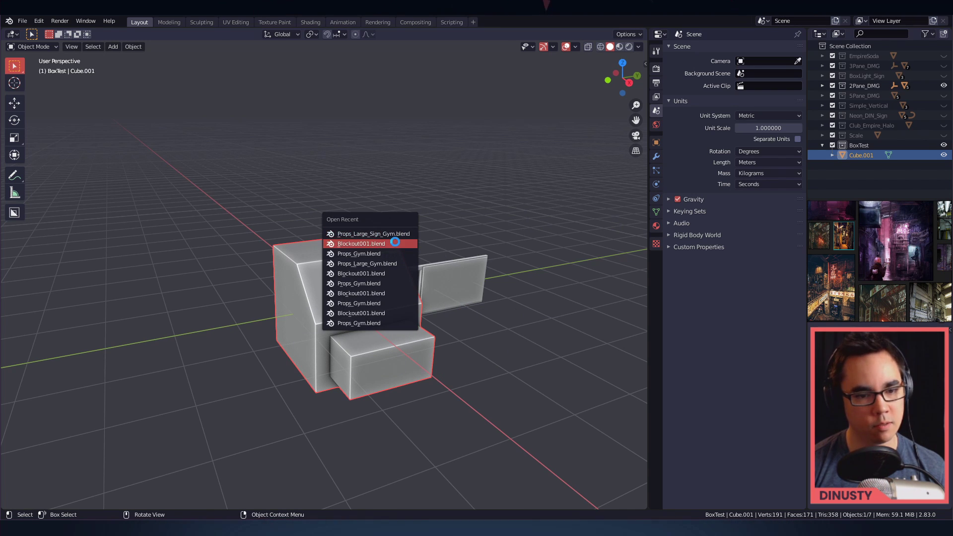
click(395, 242)
middle_drag(395, 278, 437, 284)
click(354, 258)
scroll(425, 277, up, 4)
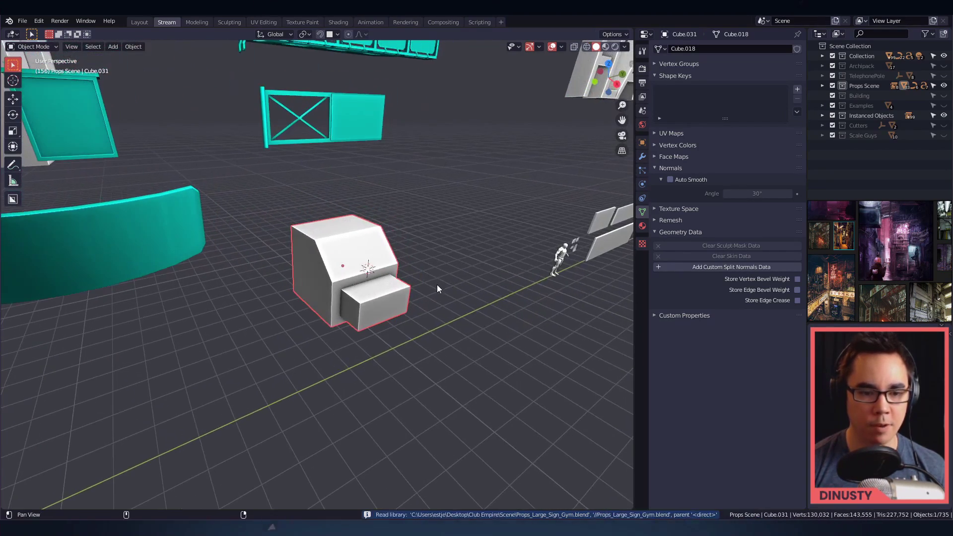
- Snap the 3D cursor to the selected box's origin and deselect the box
key(ctrl+s)
key(Escape)
key(shift+s)
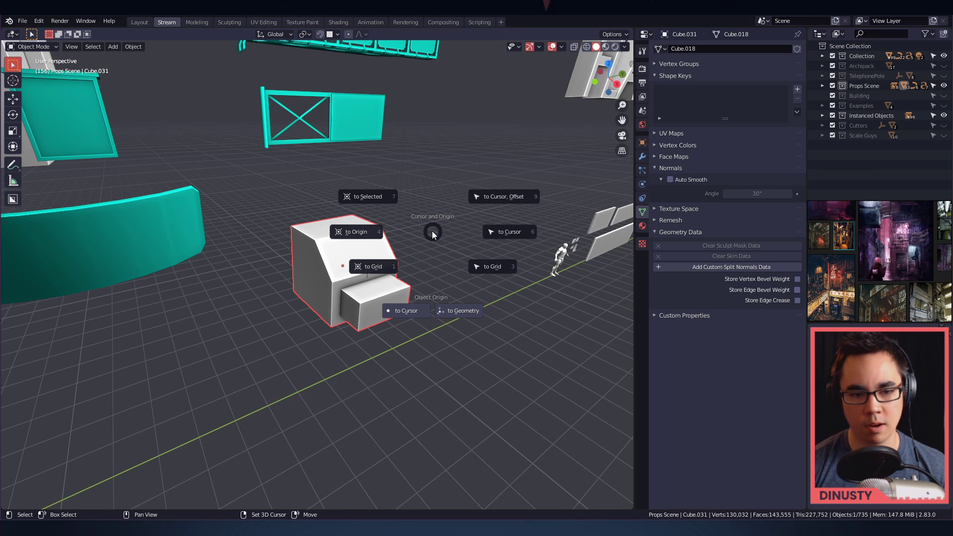
click(365, 199)
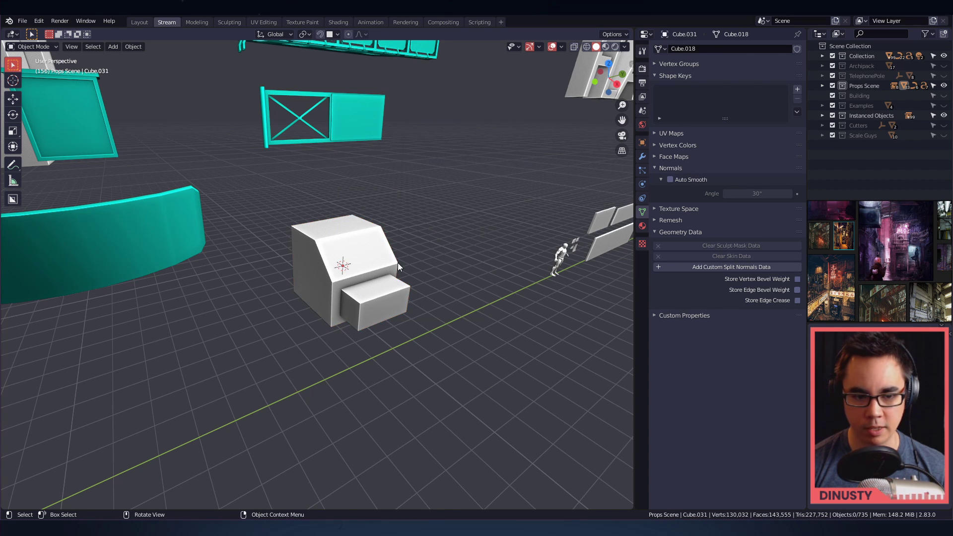
click(398, 263)
shift+middle_drag(436, 252, 407, 251)
click(417, 239)
- Link the BoxTest collection from Props_Large_Sign_Gym.blend into the scene as an instance at the 3D cursor
key(ctrl+s)
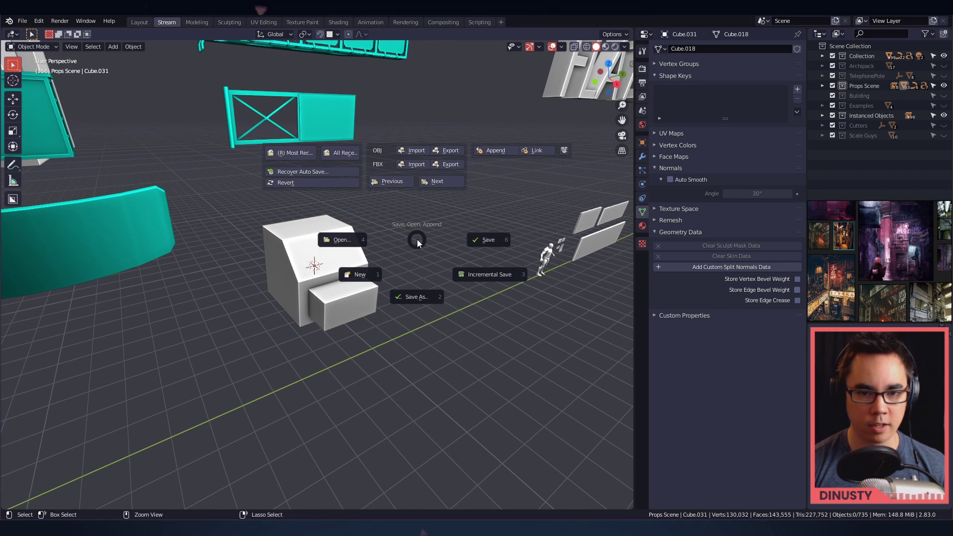
click(537, 150)
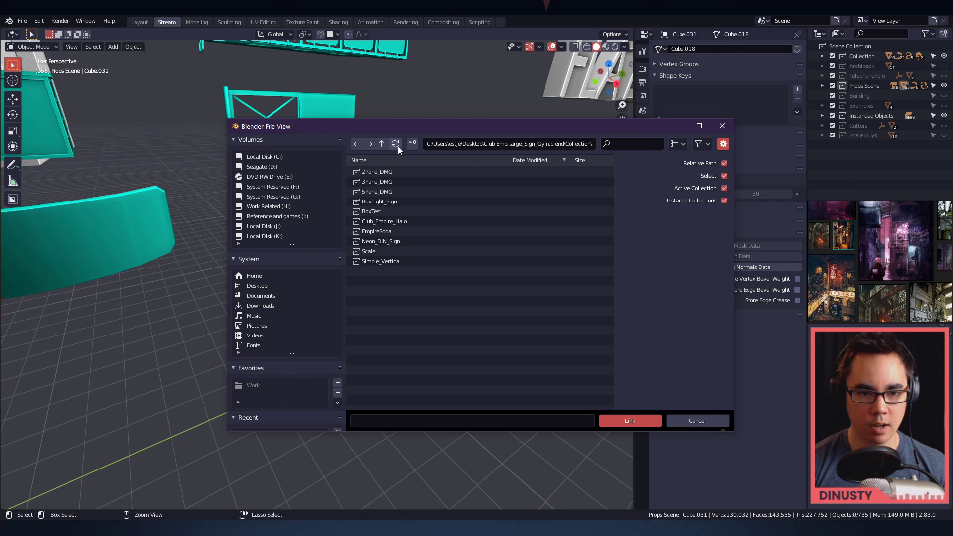
click(383, 146)
click(383, 146)
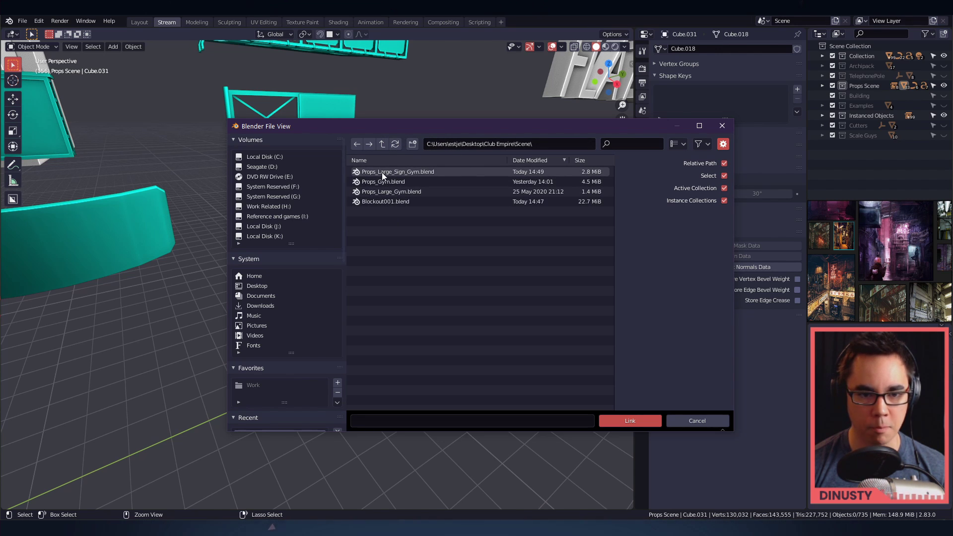
double_click(409, 172)
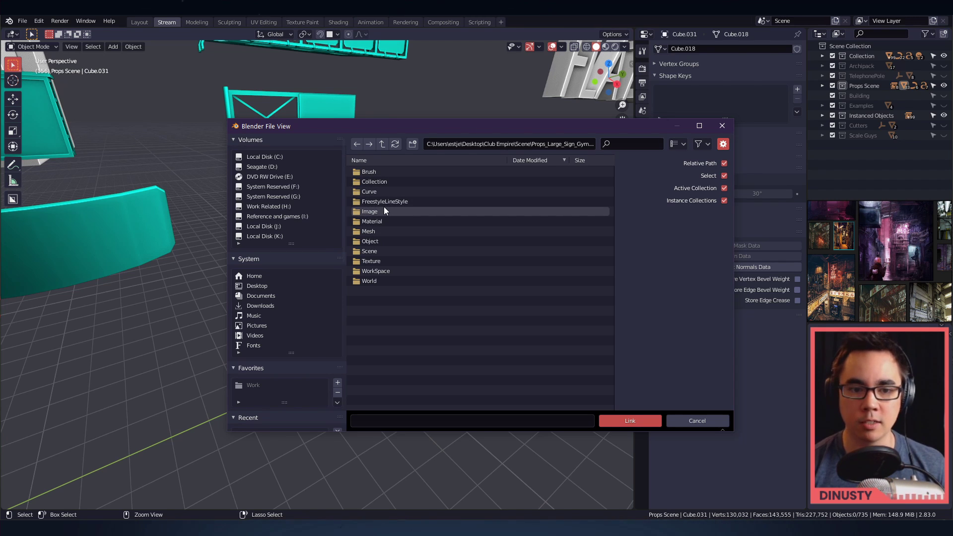
double_click(370, 181)
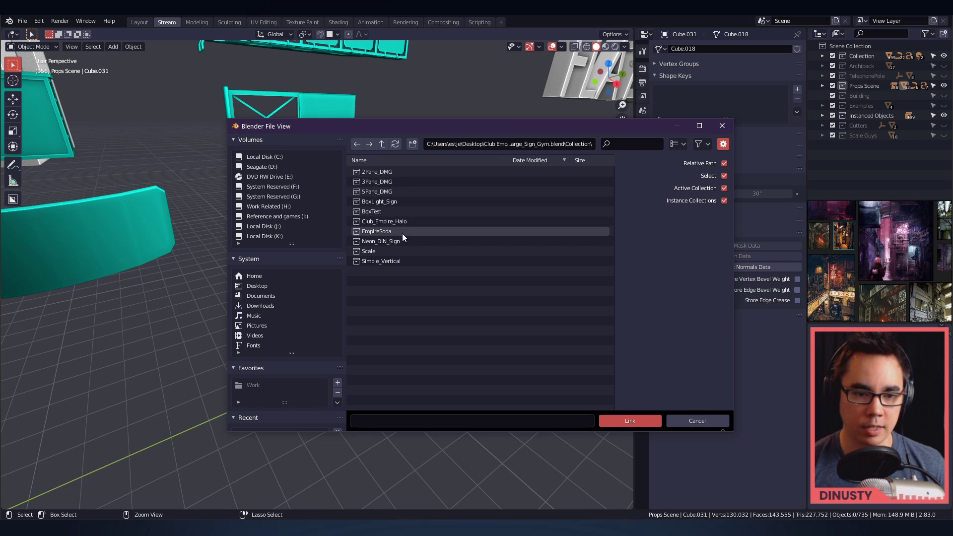
click(373, 212)
double_click(373, 212)
- Duplicate the linked BoxTest instance and place the copy beside the original box
middle_drag(430, 240, 437, 253)
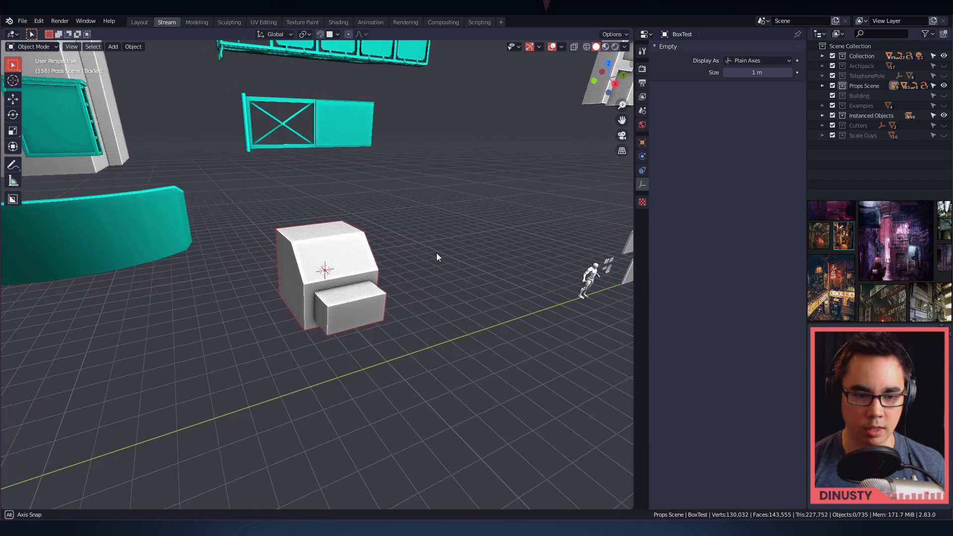
scroll(517, 244, down, 1)
key(shift+d)
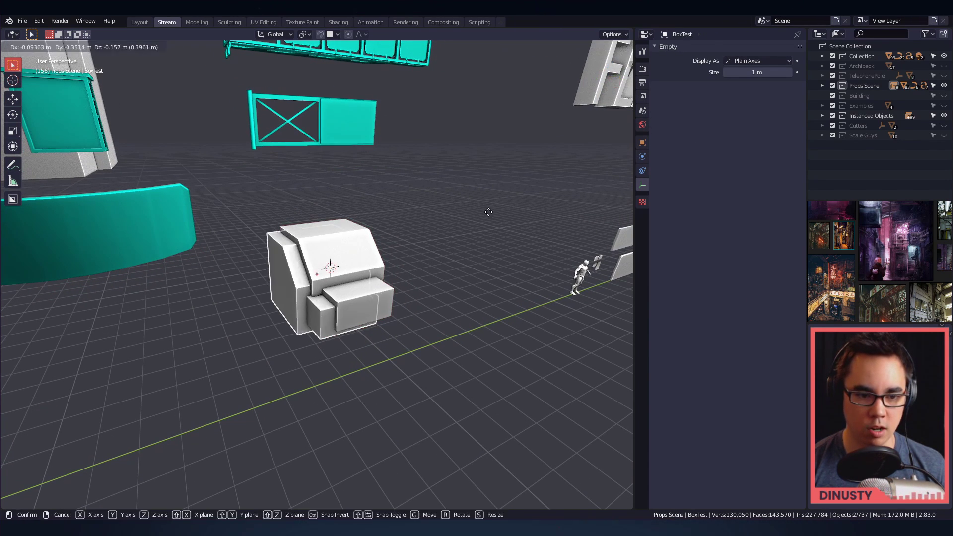
click(398, 236)
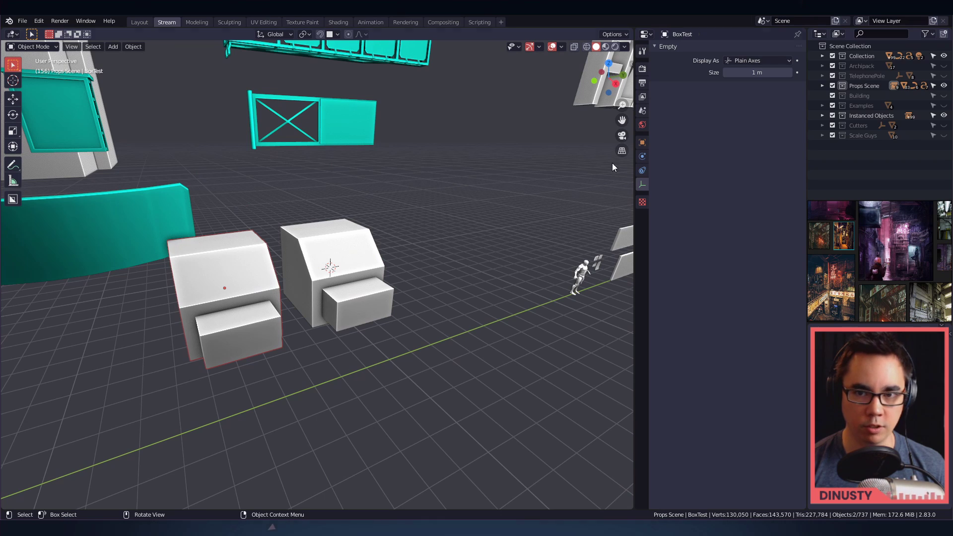
- Show the empties in the viewport and set the copied BoxTest empty's display size to 2.1 m
click(562, 47)
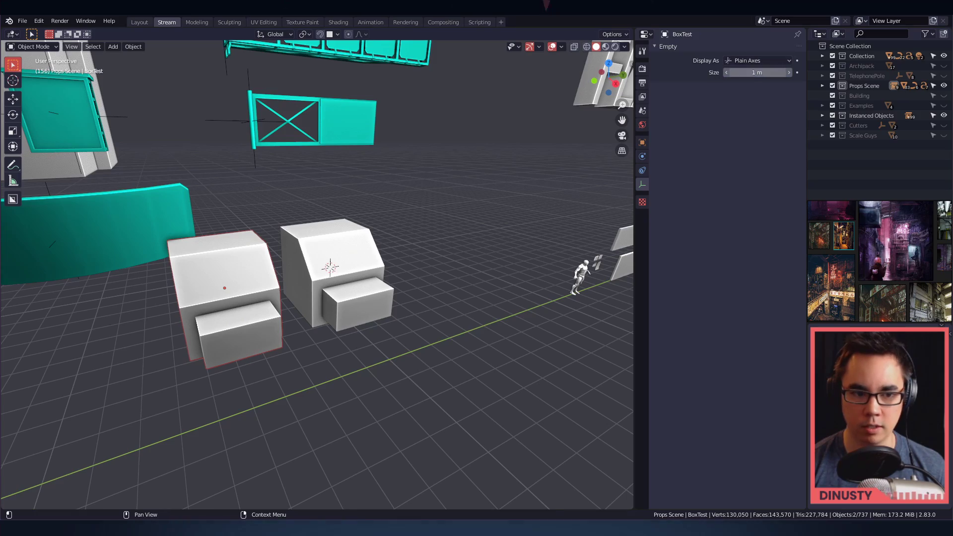
drag(757, 72, 765, 73)
middle_drag(387, 201, 375, 223)
scroll(386, 199, down, 2)
- Select the curved Club_Empire_Halo sign and show its object properties
click(254, 268)
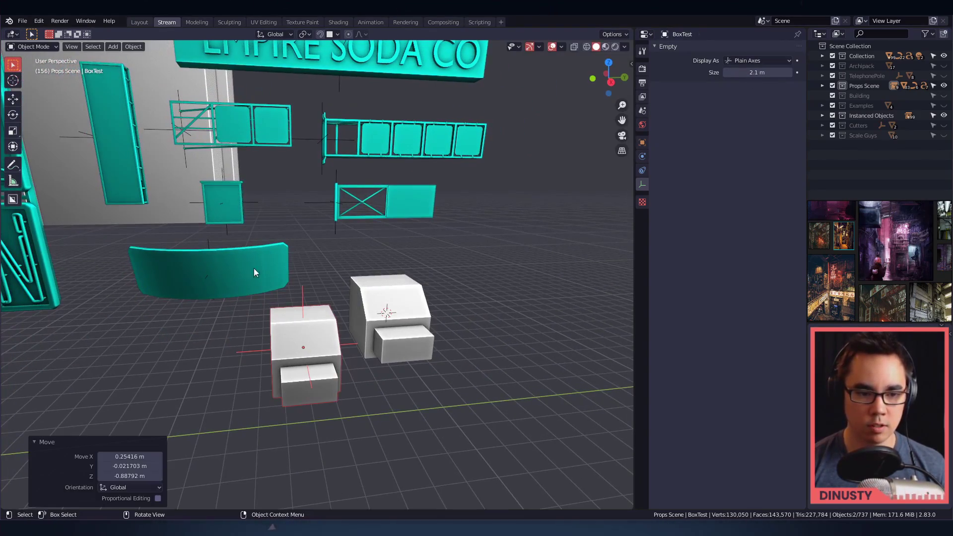
middle_drag(255, 268, 370, 245)
click(642, 142)
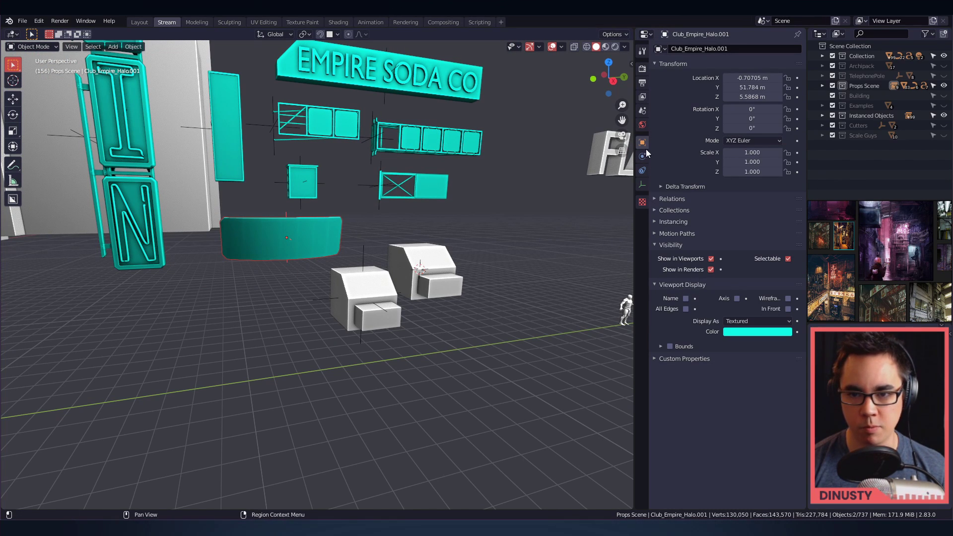
- Select the copied BoxTest instance and paste the sign's cyan viewport display colour onto it
click(362, 287)
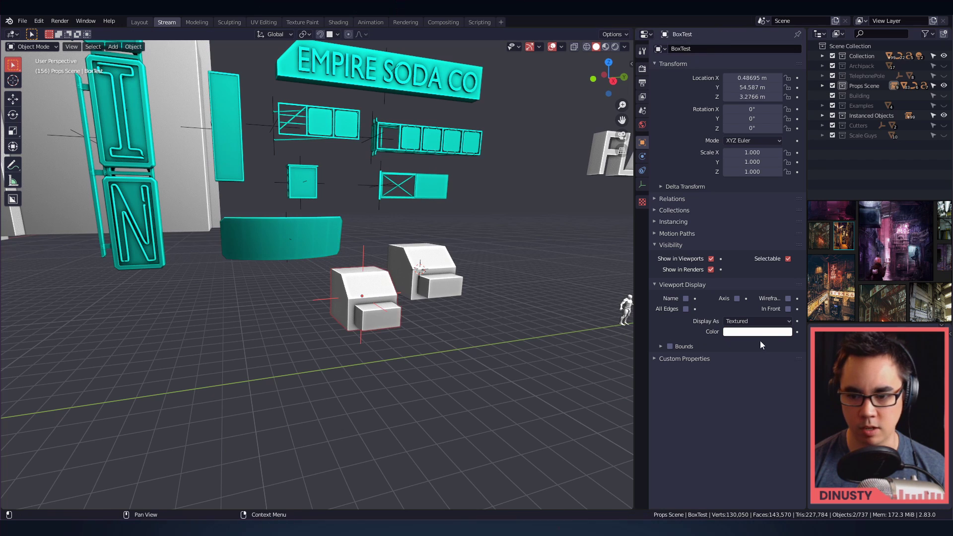
key(ctrl+v)
scroll(359, 281, down, 3)
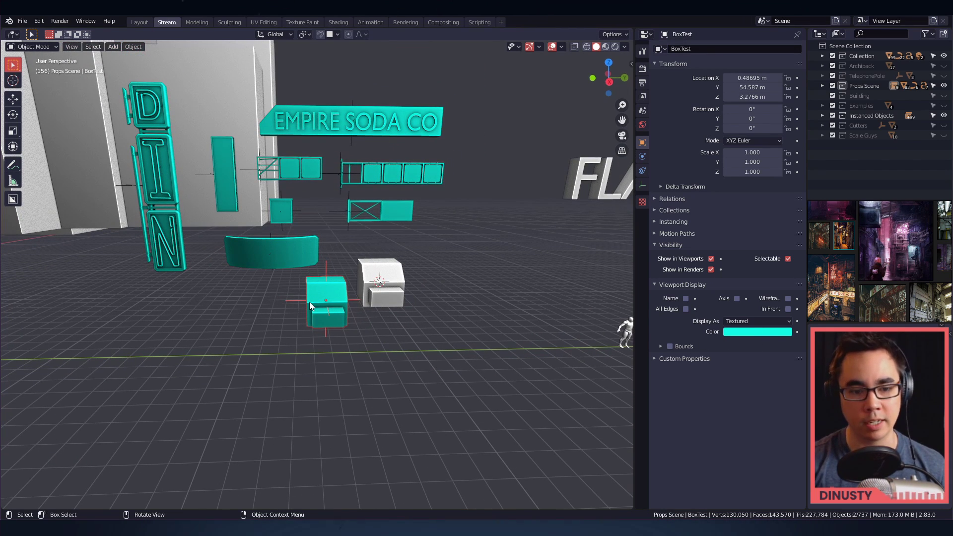
- Pick several cyan sign instances, including 2Pane_DMG, to examine how they are selected, and clear the selection
click(372, 183)
click(458, 209)
click(395, 213)
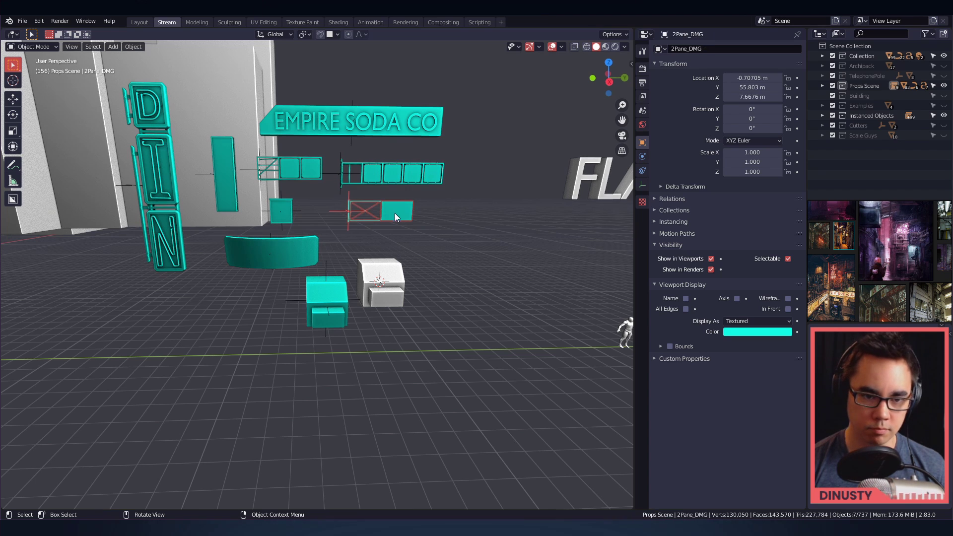
click(472, 242)
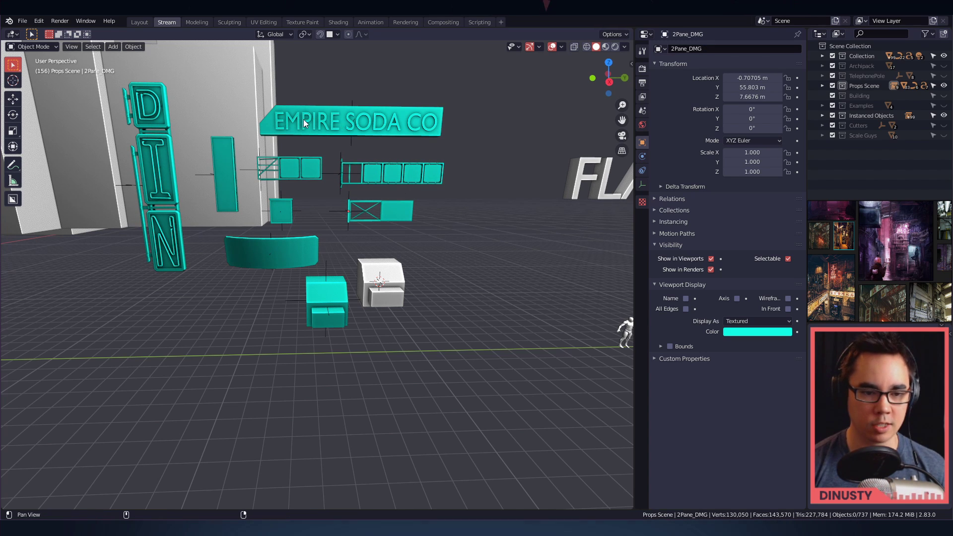
- Delete the original white box object beside the cyan BoxTest instance
shift+middle_drag(470, 278, 419, 291)
click(394, 274)
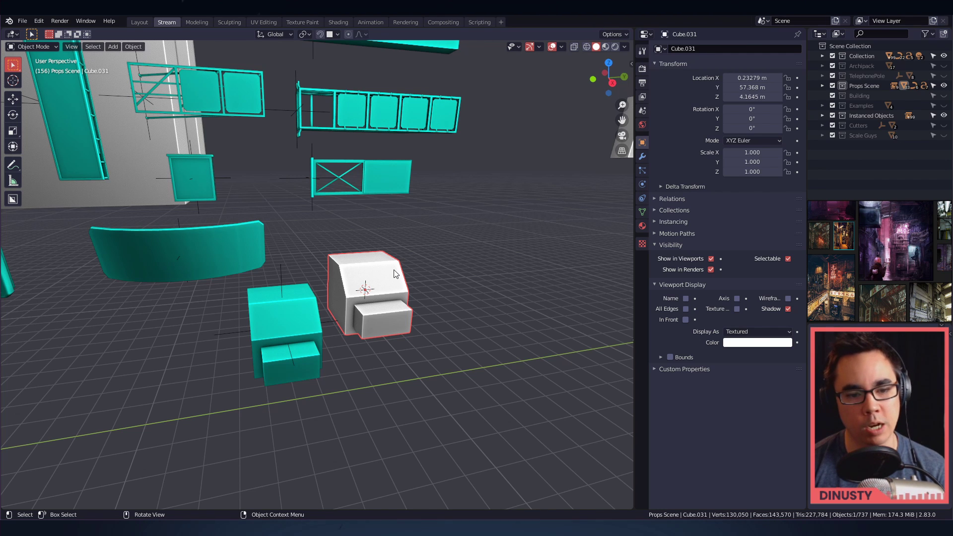
key(Delete)
- Move the cyan BoxTest instance near the 3D cursor, where the deleted box stood, and clear the selection
click(292, 320)
key(g)
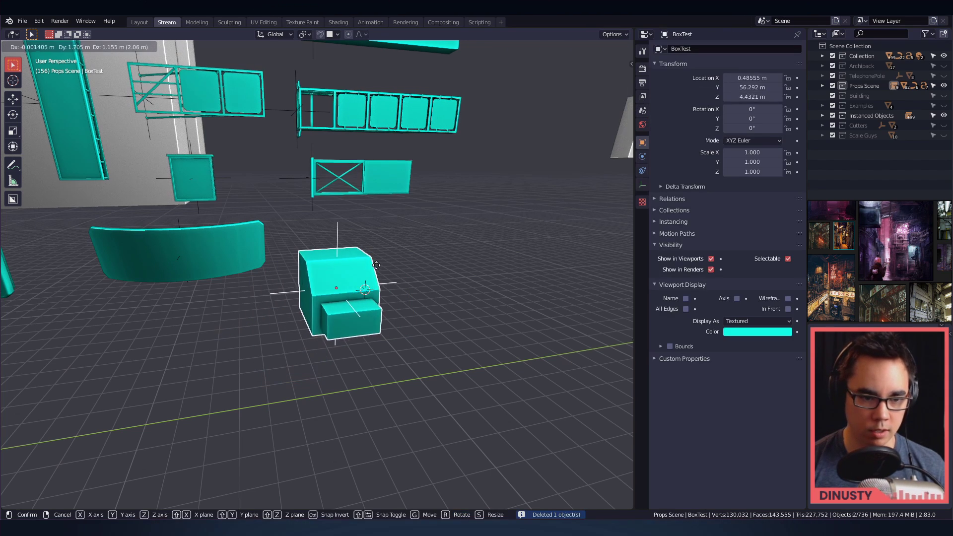
click(366, 276)
middle_drag(366, 276, 333, 269)
key(g)
click(251, 279)
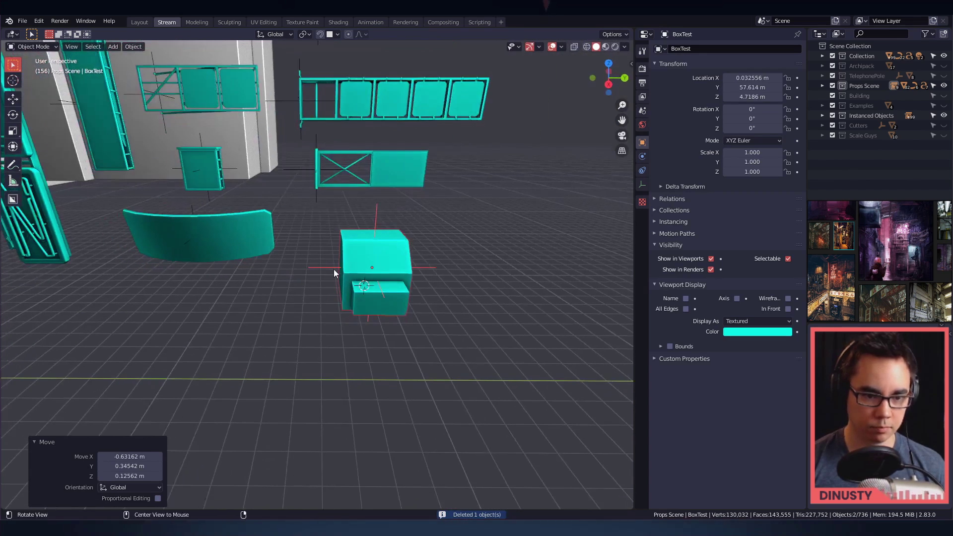
key(alt+a)
shift+middle_drag(386, 246, 396, 246)
- Save the blockout scene and open the recent file Props_Large_Sign_Gym.blend
key(ctrl+s)
click(487, 264)
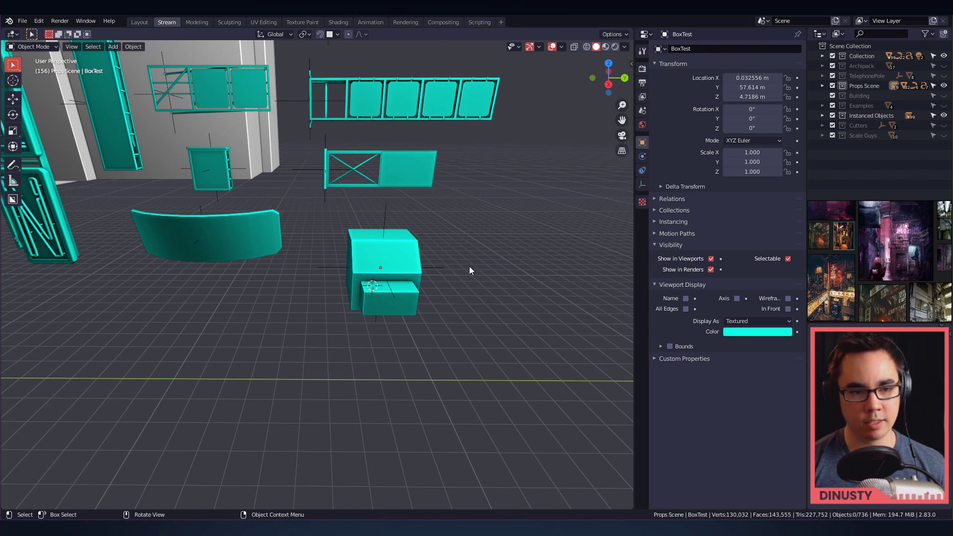
key(ctrl+s)
click(397, 180)
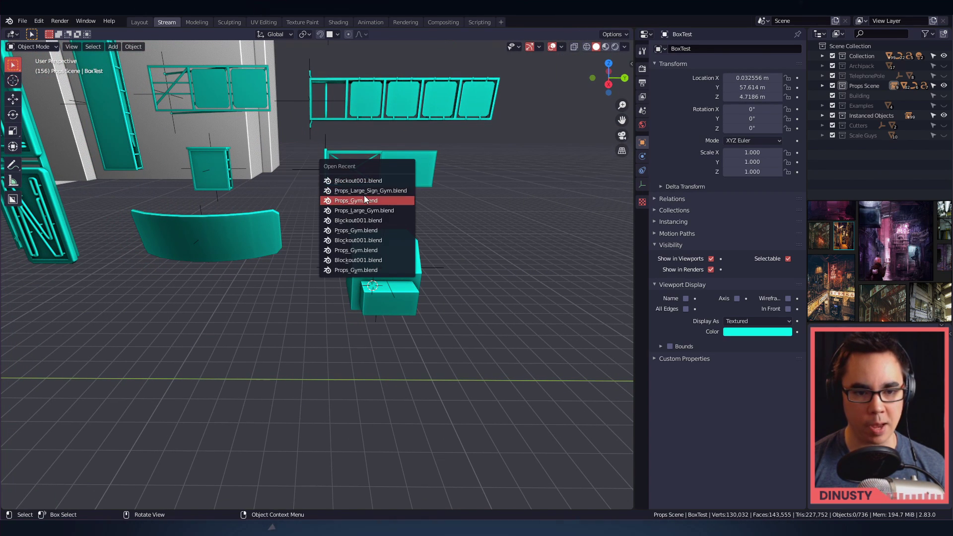
click(383, 191)
- Isolate the BoxTest collection in the viewport, hiding the 2Pane_DMG sign and keeping the box itself visible
alt+shift+drag(233, 248, 319, 275)
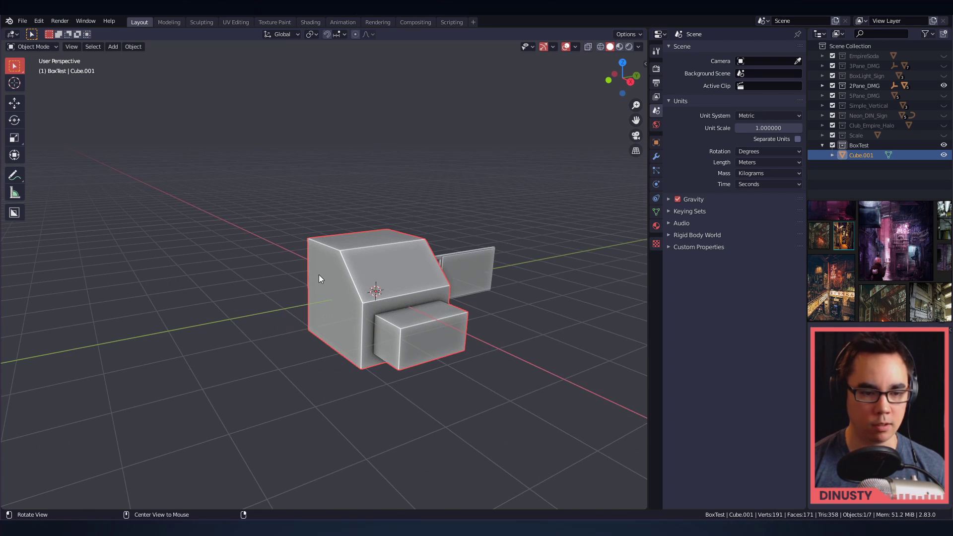
click(943, 156)
shift+middle_drag(463, 182, 484, 181)
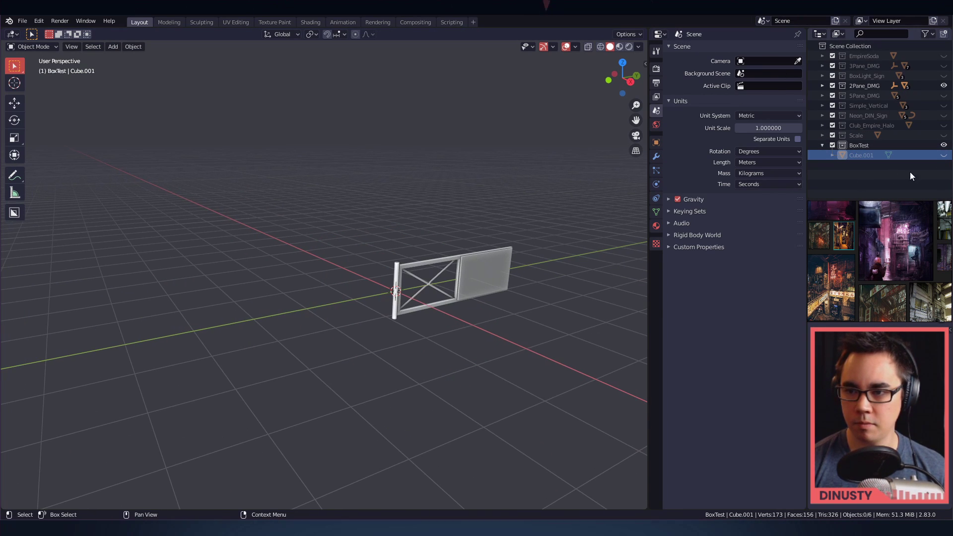
click(944, 146)
drag(943, 147, 944, 152)
click(944, 155)
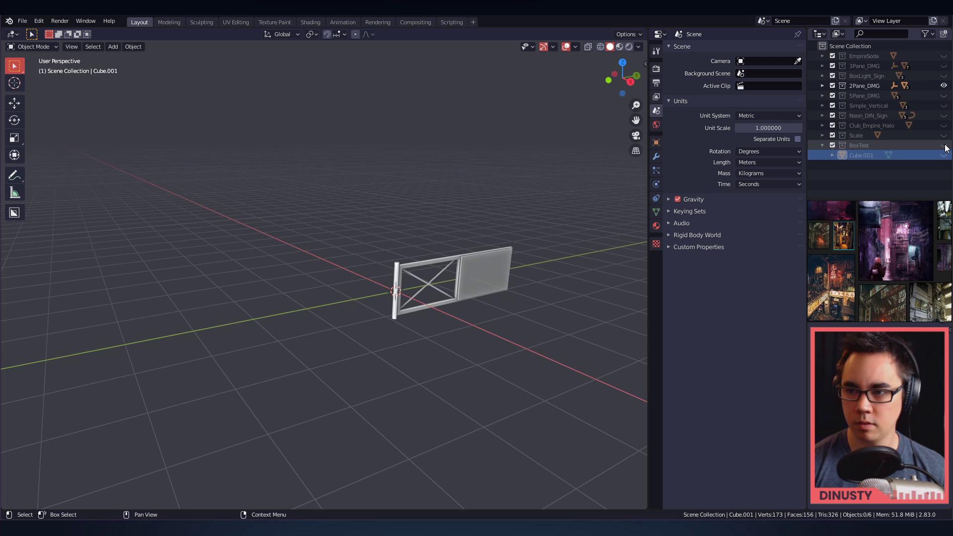
click(944, 146)
click(945, 155)
click(944, 147)
click(944, 147)
ctrl+click(944, 147)
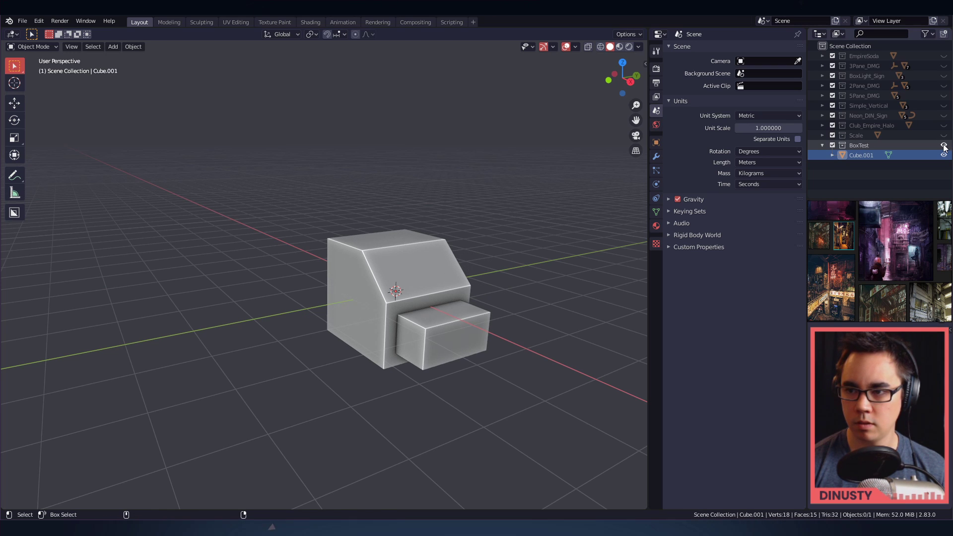
- Duplicate the whole box mesh in Edit Mode and raise the copy about 1.43 m along Z
shift+middle_drag(480, 234, 377, 221)
middle_drag(377, 221, 366, 227)
click(364, 230)
alt+middle_click(366, 248)
key(g)
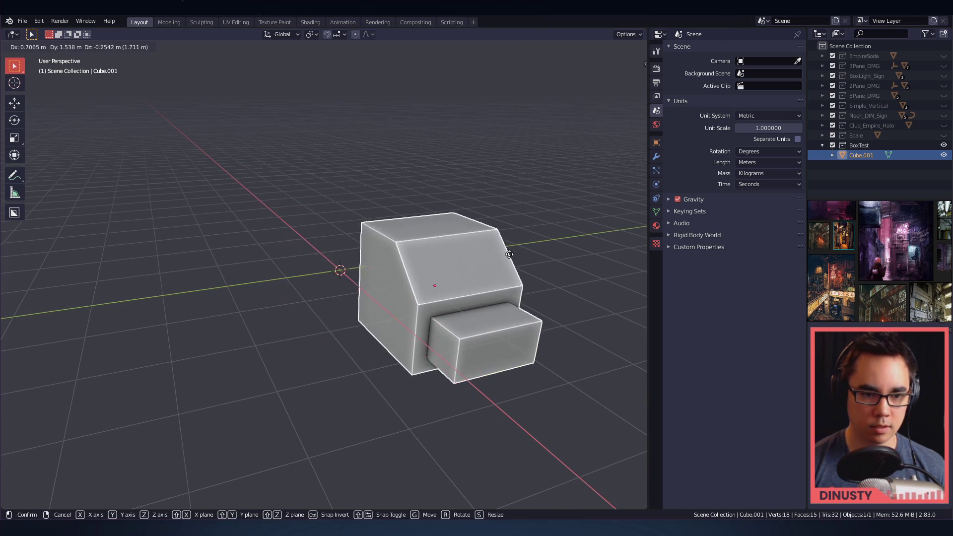
right_click(509, 254)
shift+middle_drag(436, 237, 409, 248)
key(Tab)
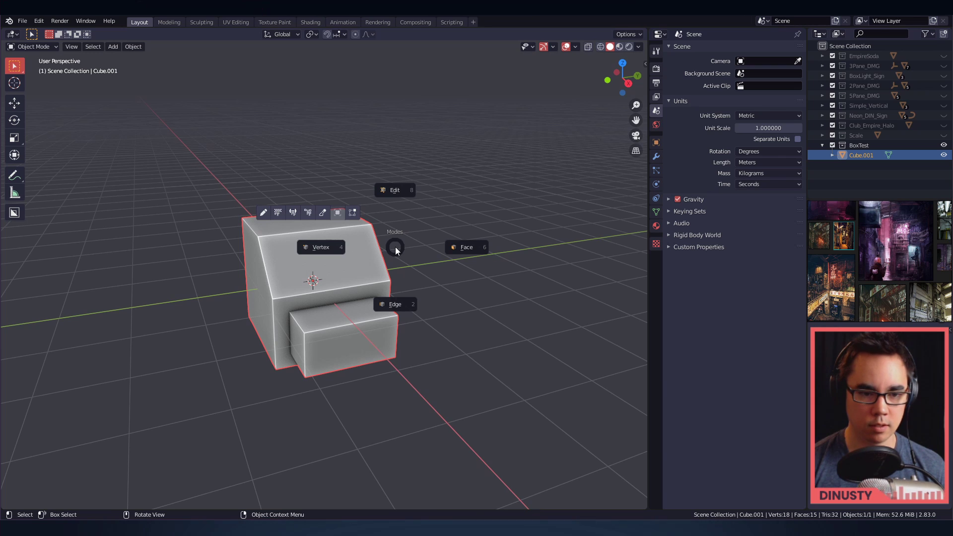
click(484, 245)
key(shift+d)
key(z)
click(433, 193)
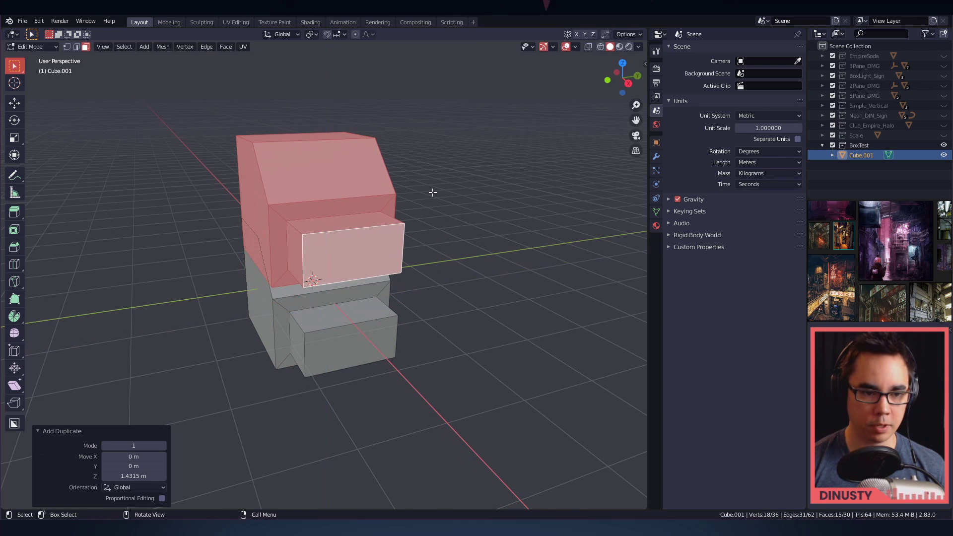
- Scale the duplicated geometry to 0.572 and rotate it -85° about the global Y axis
key(s)
click(466, 191)
key(r)
key(z)
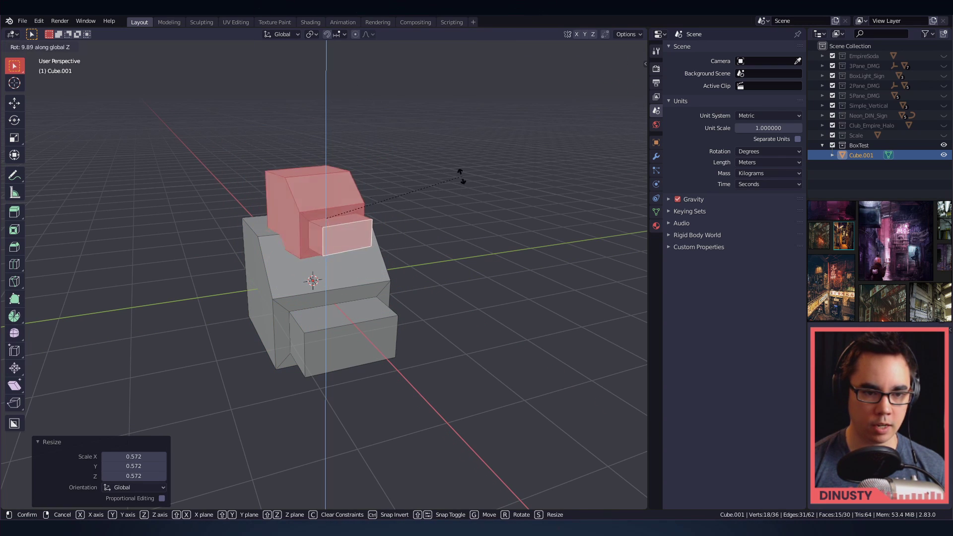
key(y)
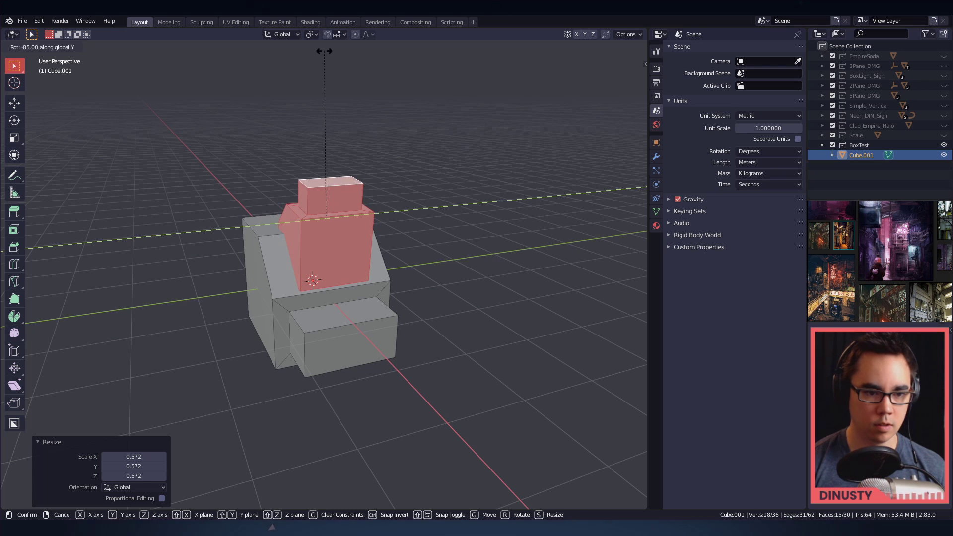
click(323, 52)
- Rotate the duplicated geometry 175° and another 5° about the global Z axis
middle_drag(339, 139, 387, 161)
key(r)
key(x)
key(z)
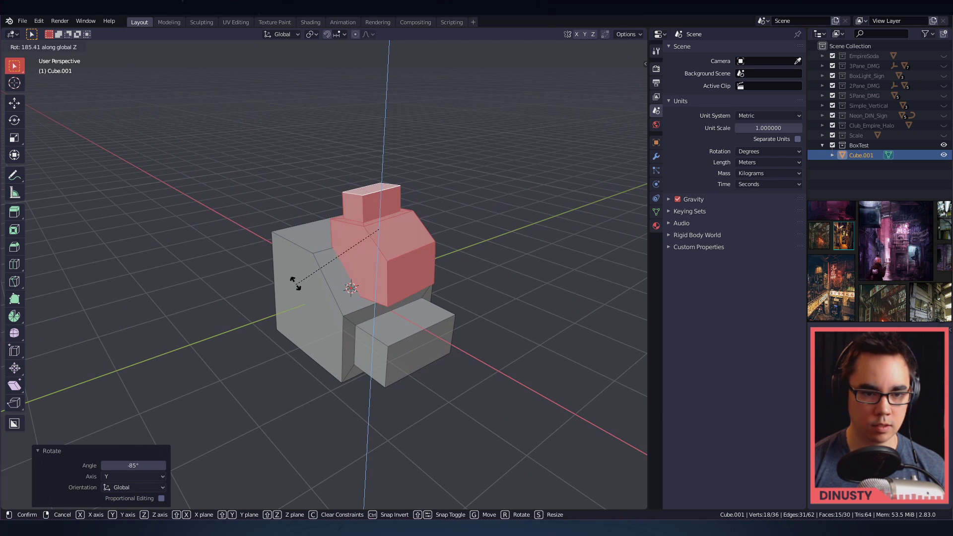
click(327, 288)
alt+middle_drag(328, 288, 519, 266)
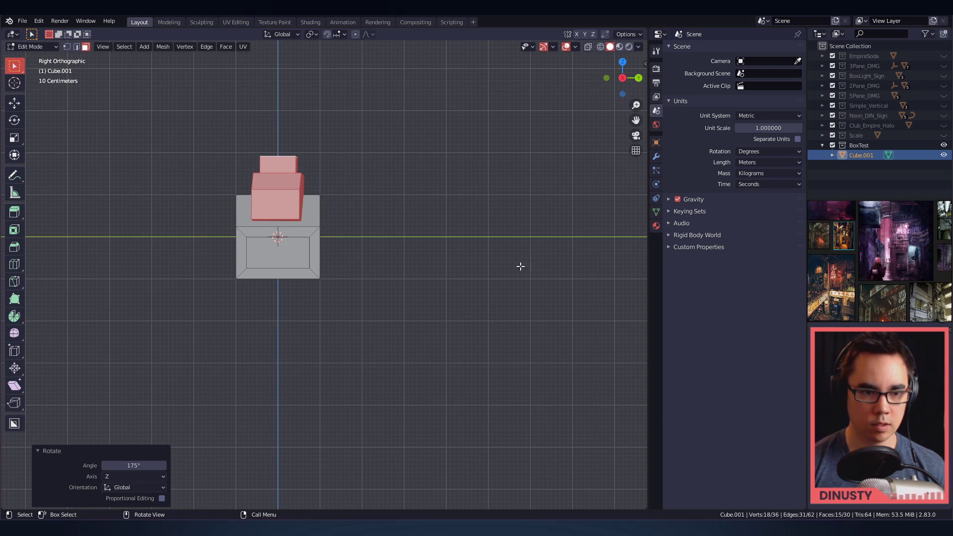
key(r)
key(z)
click(535, 232)
- Straighten the copy in front view, move it about -0.77 m in X and 0.12 m in Z onto the box, and leave Edit Mode
alt+middle_drag(537, 234, 366, 226)
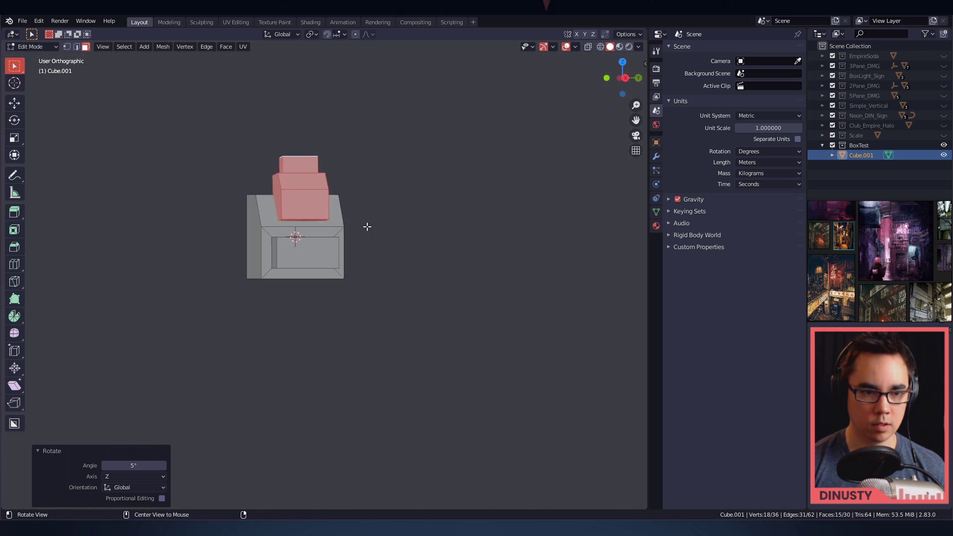
key(r)
click(566, 217)
key(g)
click(533, 212)
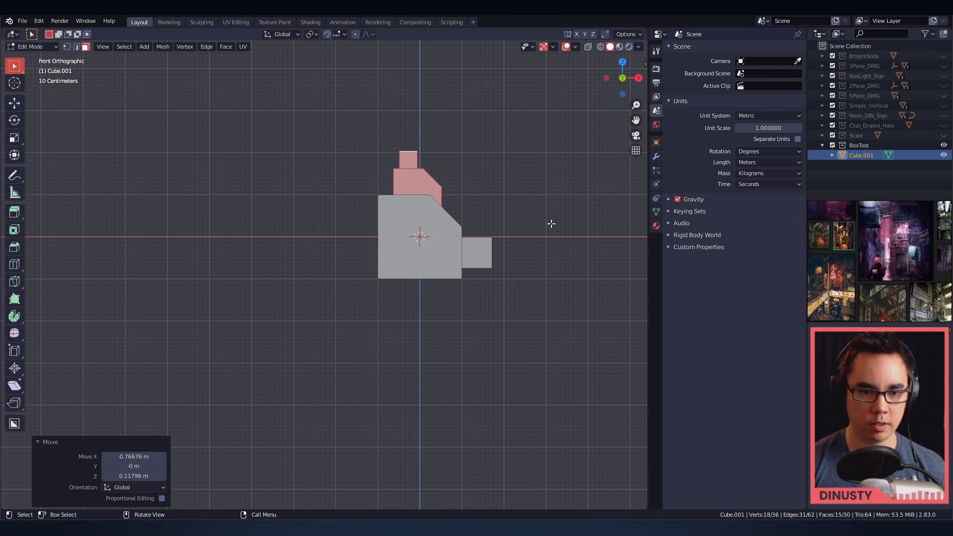
middle_drag(551, 224, 451, 262)
key(Tab)
key(alt+a)
- Save the sign library file and reopen the recent file Blockout001.blend
alt+drag(480, 178, 432, 164)
key(ctrl+s)
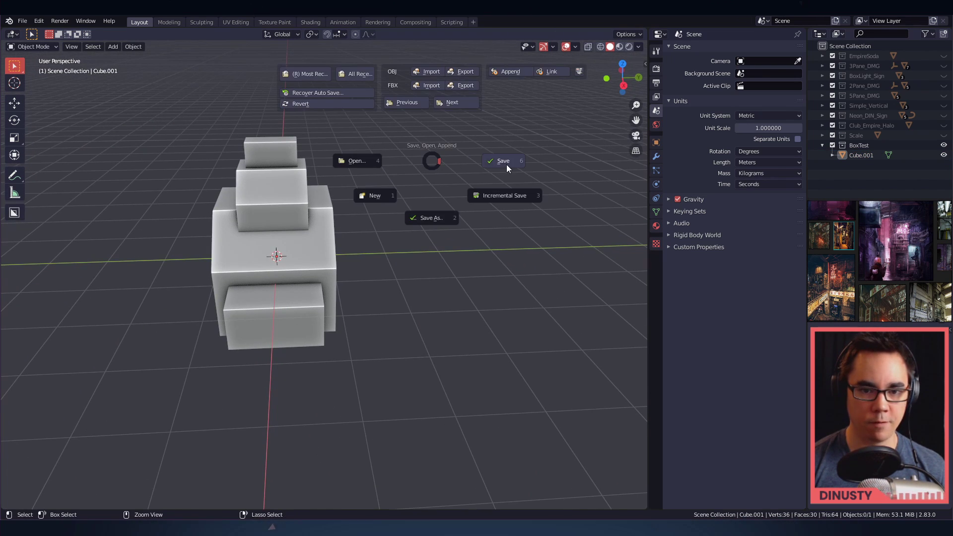
click(374, 84)
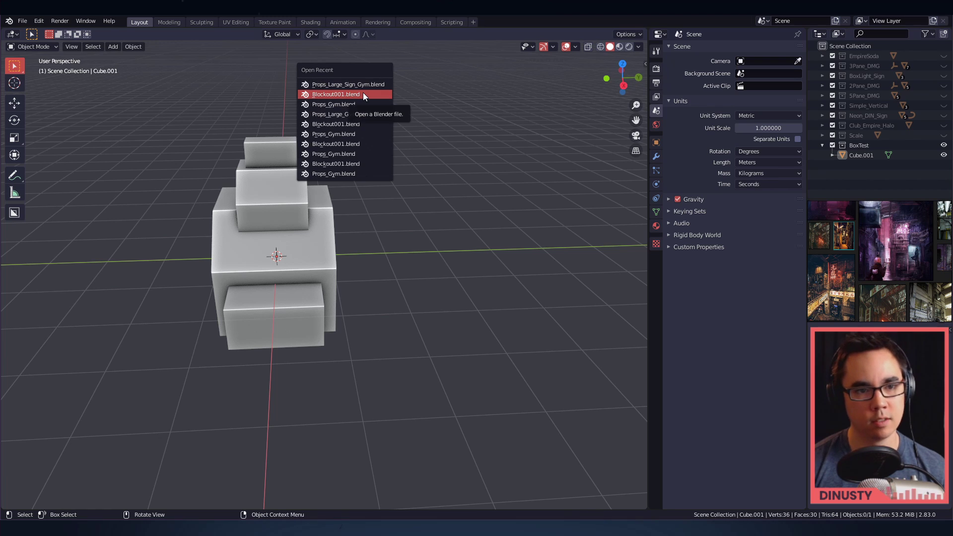
click(363, 92)
- Inspect the updated BoxTest instance in the blockout and try moving it as a whole
middle_drag(443, 192, 470, 261)
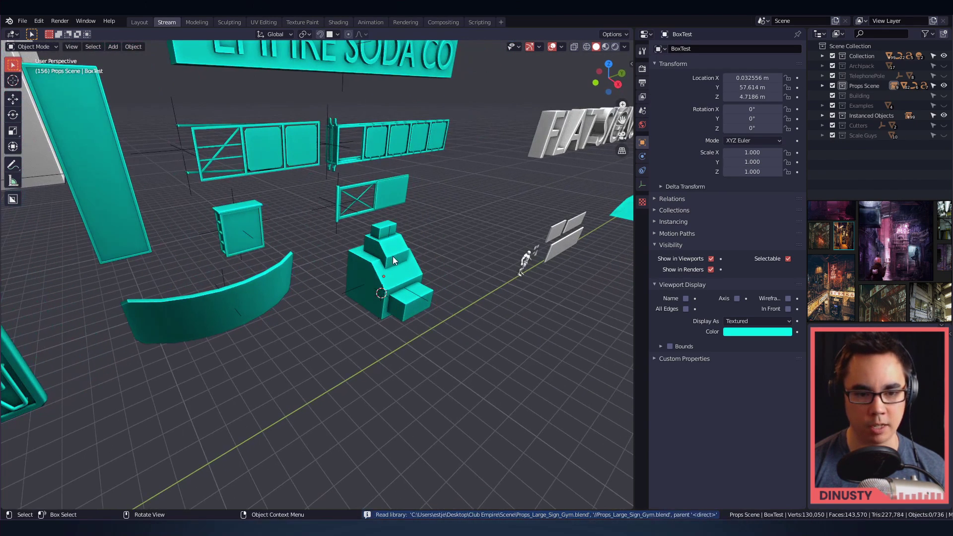
click(392, 257)
key(g)
right_click(450, 278)
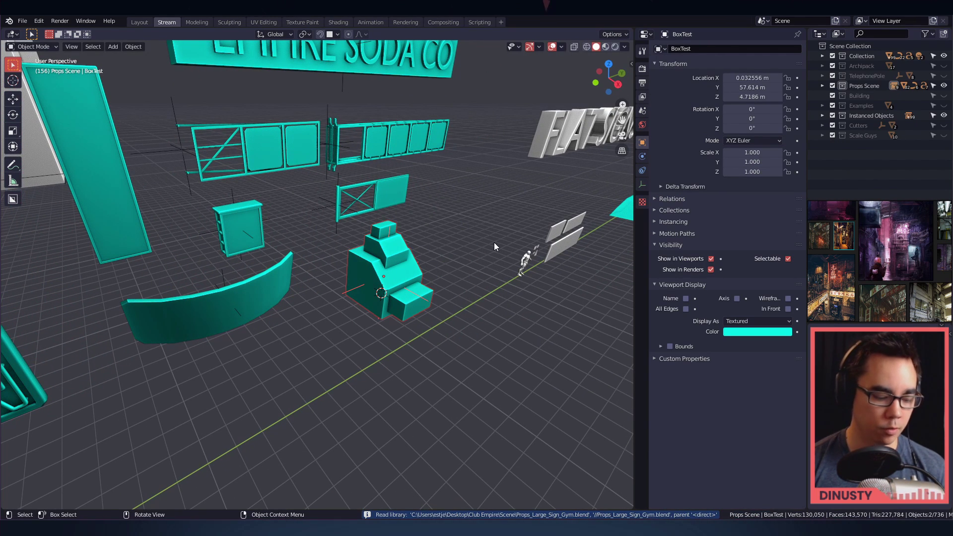
- Open the recent file Props_Large_Sign_Gym.blend without saving the changes to Blockout001
key(ctrl+s)
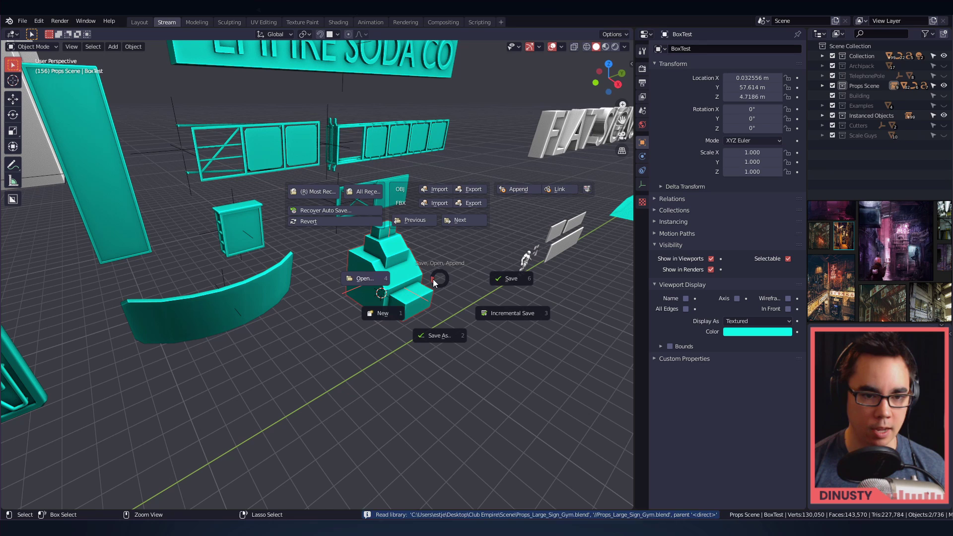
click(352, 193)
click(347, 203)
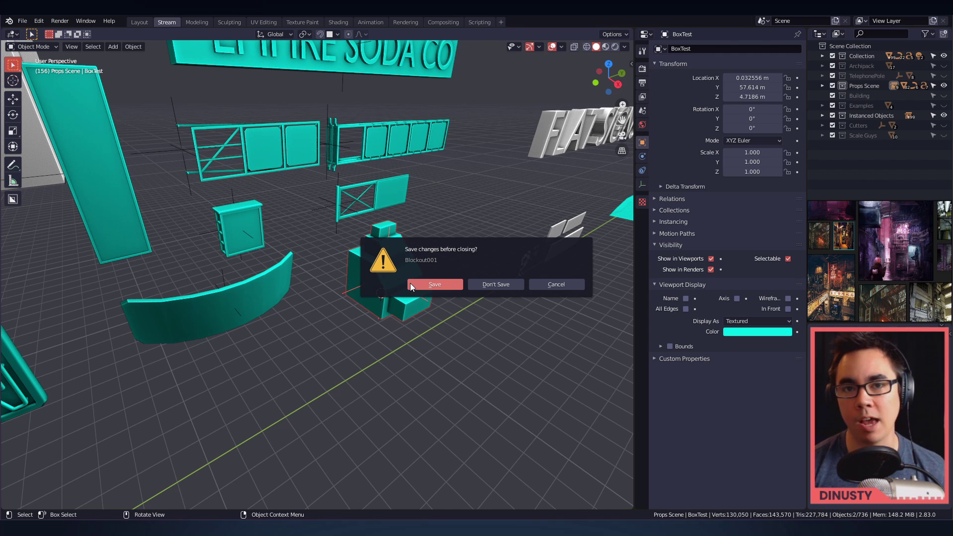
click(480, 284)
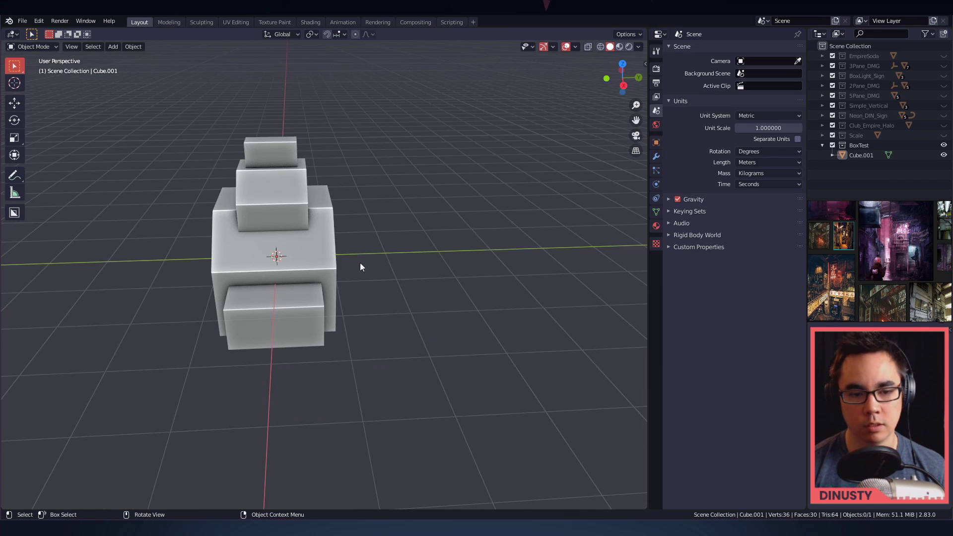
- Separate the box's stacked upper geometry into its own object using the linked selection and return to Object Mode
click(327, 264)
middle_drag(328, 264, 358, 233)
key(Tab)
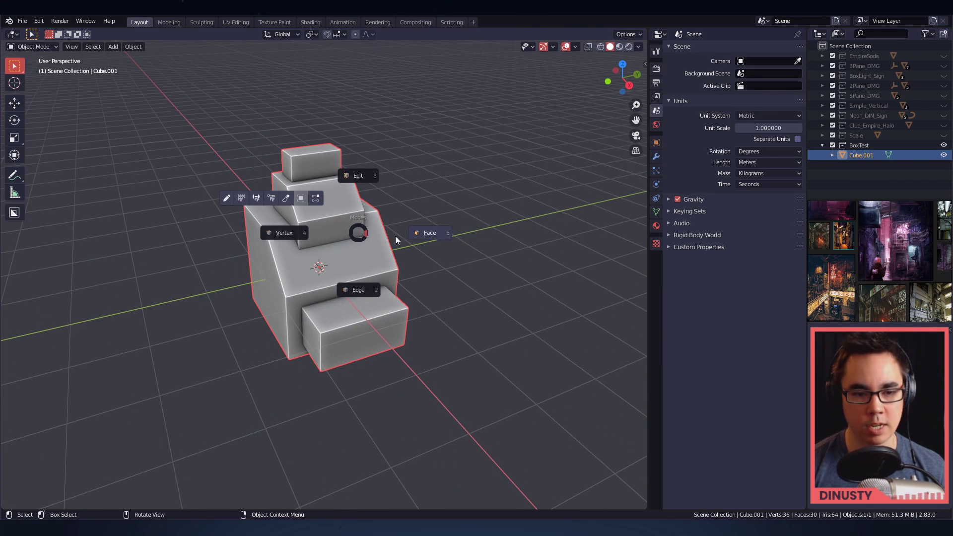
key(f)
click(316, 210)
key(ctrl+l)
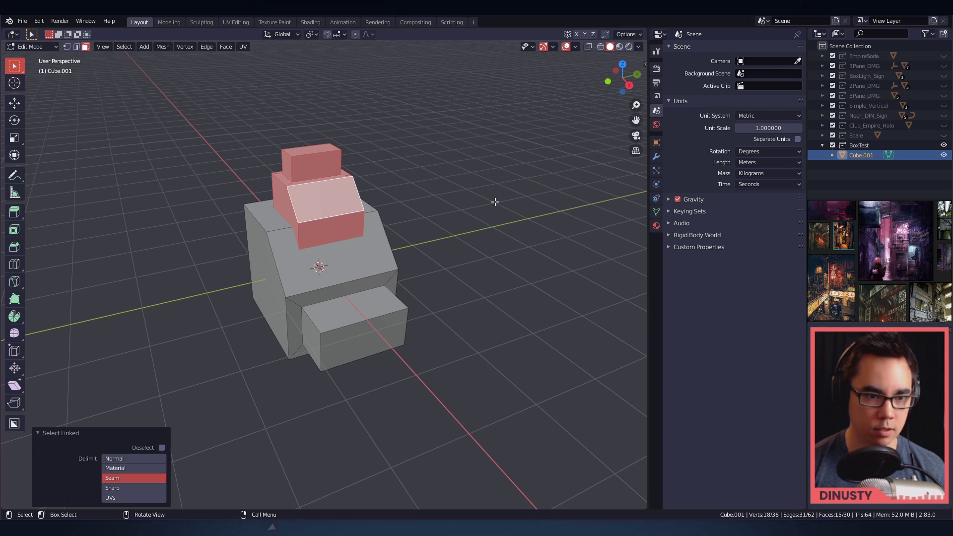
key(p)
click(462, 193)
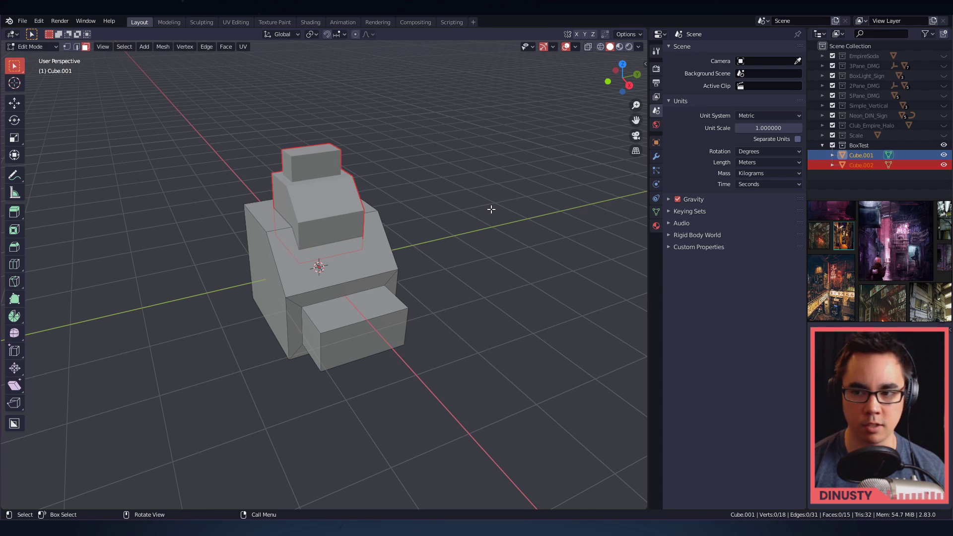
key(ctrl+Tab)
click(507, 154)
- Try moving the base box and the separated upper piece independently of each other
click(305, 221)
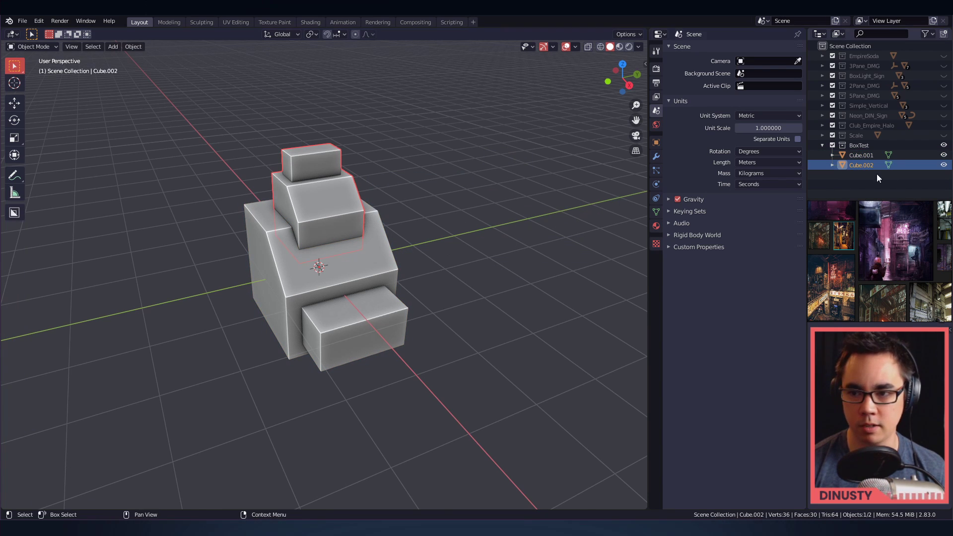
click(382, 228)
key(g)
right_click(540, 183)
click(338, 196)
key(g)
right_click(380, 141)
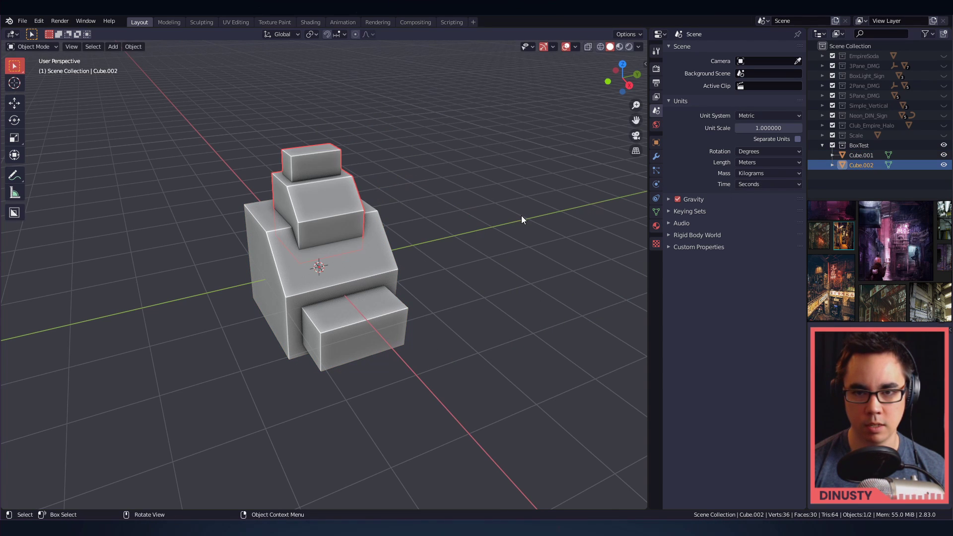
- Deselect everything and save the sign library file with the separated BoxTest pieces
click(521, 216)
alt+shift+drag(522, 203, 543, 212)
alt+shift+drag(542, 213, 514, 235)
click(372, 280)
click(443, 258)
key(ctrl+s)
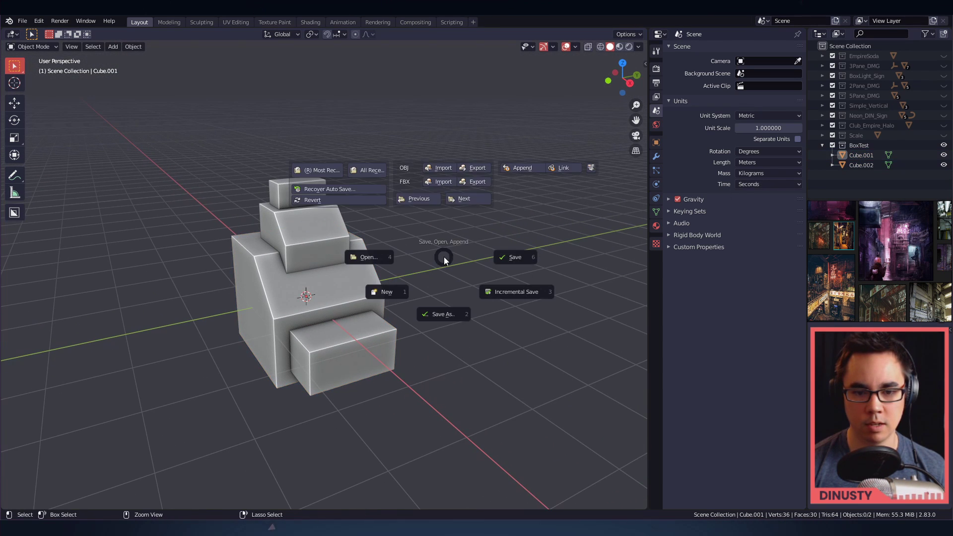
click(516, 259)
- Reopen Blockout001.blend from the recent files
key(ctrl+s)
click(397, 178)
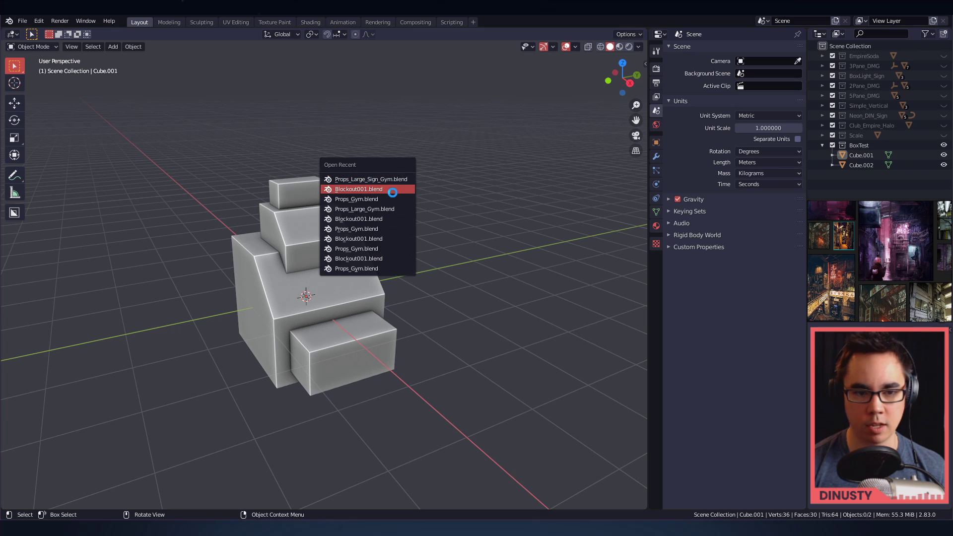
click(391, 190)
- Check the relinked BoxTest instance in the blockout by trying to move it as a single object
drag(498, 242, 363, 303)
key(g)
right_click(366, 297)
key(g)
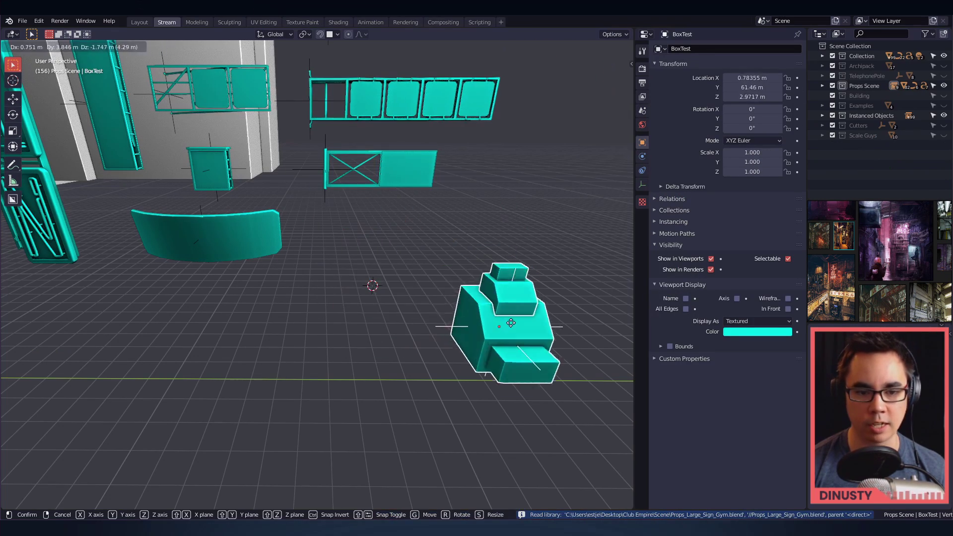
right_click(437, 290)
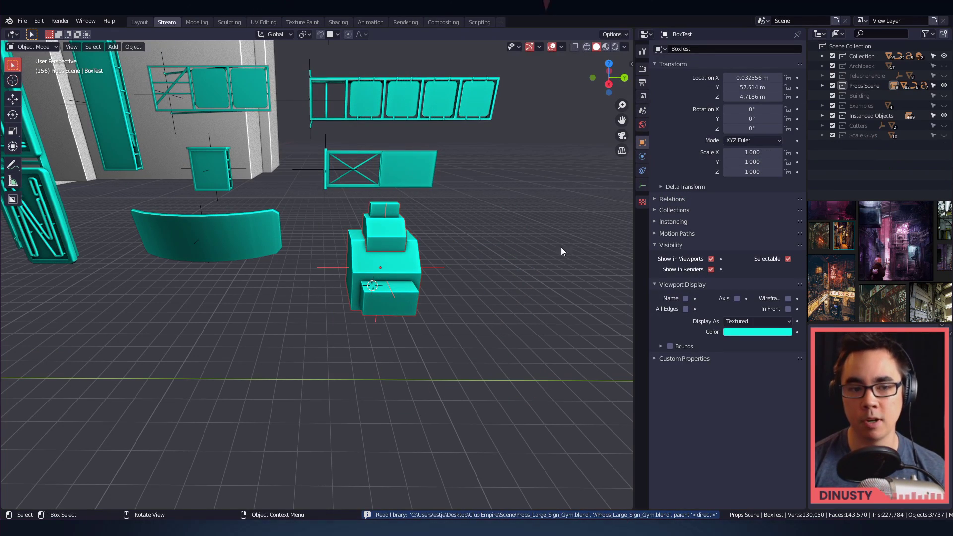
- Isolate the city scene's collections one after another, ending with Instanced Objects, to examine what each contains
shift+middle_drag(386, 214, 454, 319)
scroll(455, 319, down, 6)
shift+middle_drag(283, 330, 415, 379)
shift+middle_drag(149, 342, 500, 391)
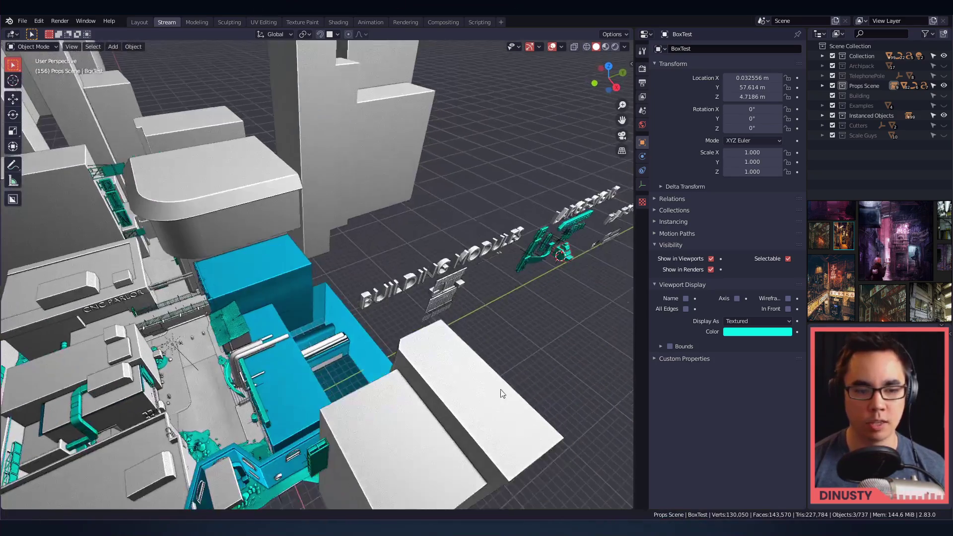
key(2)
key(5)
key(2)
key(3)
key(6)
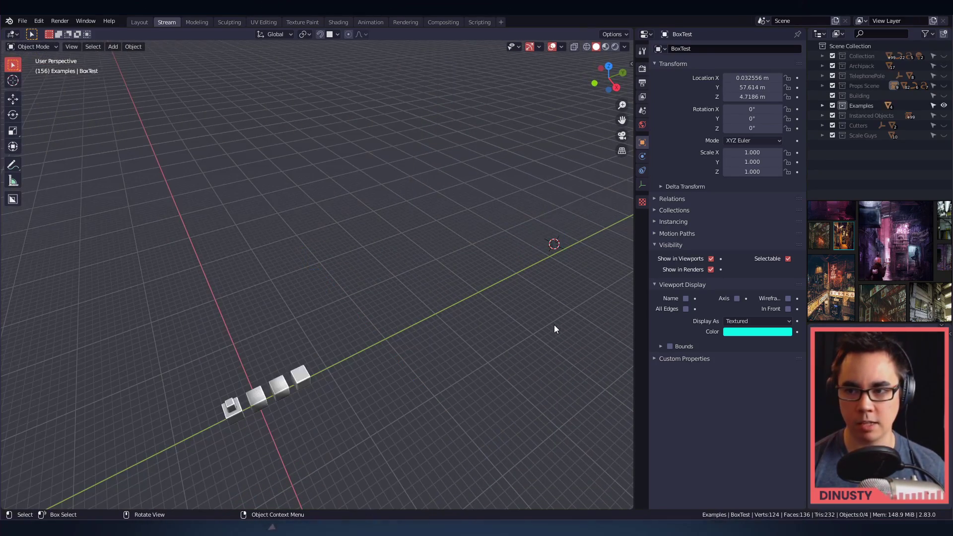
key(5)
key(6)
key(5)
key(7)
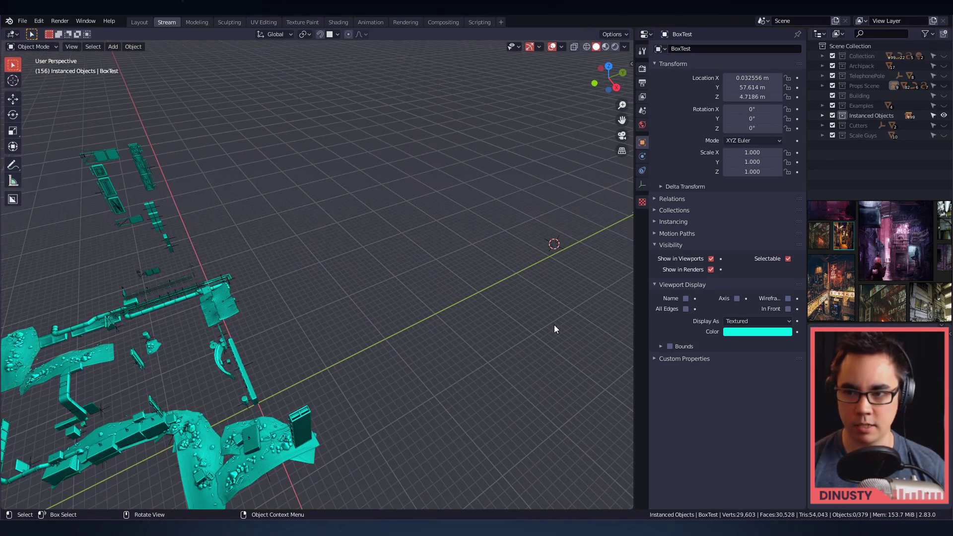
- Show Collection together with Instanced Objects and examine the linked props along the street
key(1)
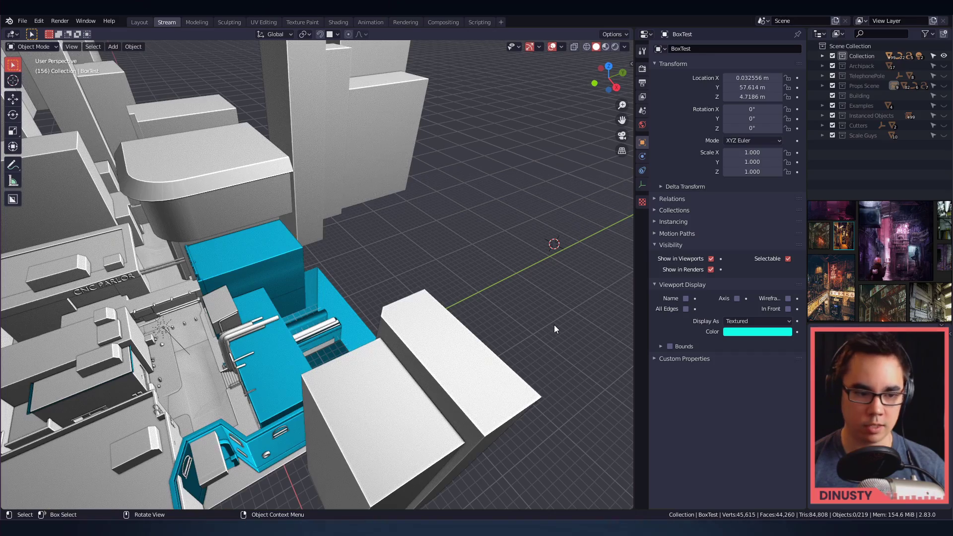
key(shift+7)
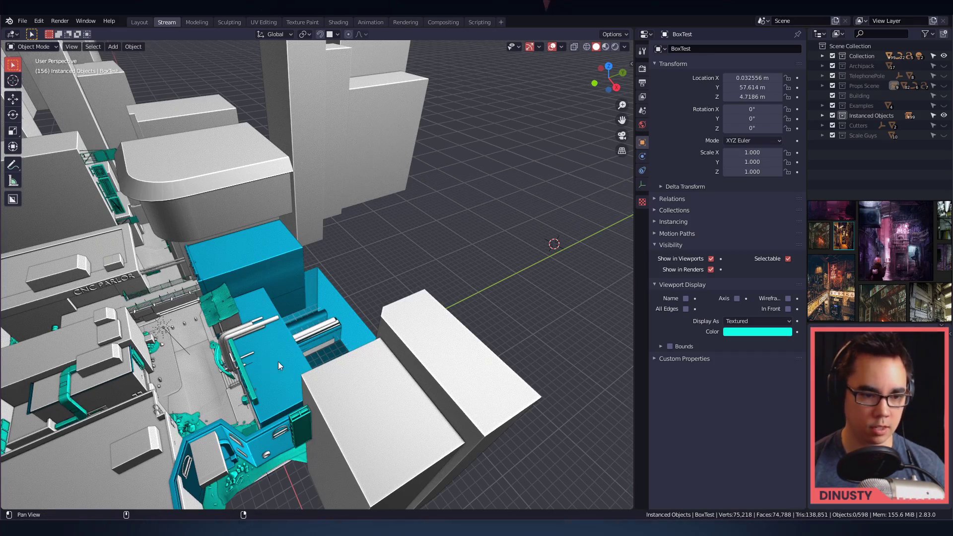
alt+middle_click(211, 315)
scroll(463, 324, down, 6)
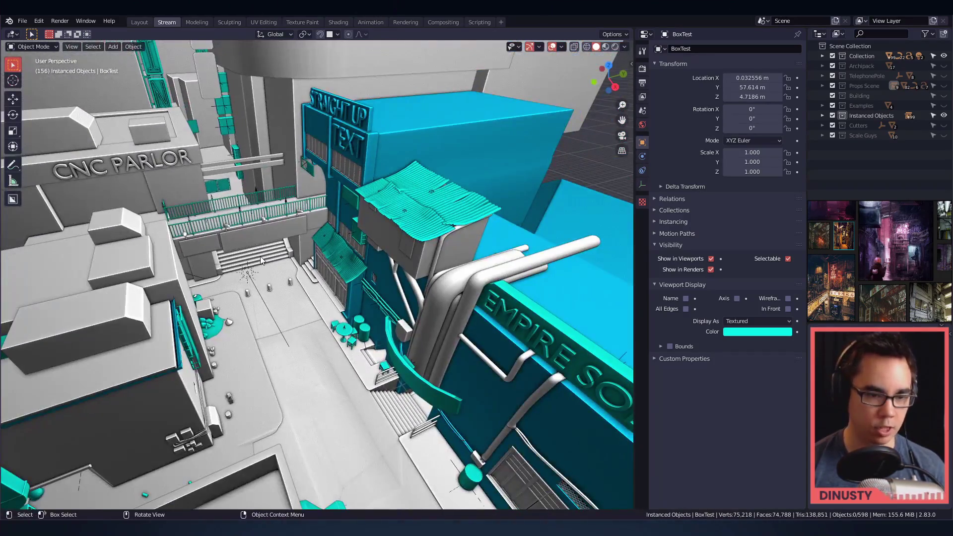
- Isolate Instanced Objects and examine the linked props, trying to move the selected trash pile instances
key(7)
middle_drag(259, 282, 382, 359)
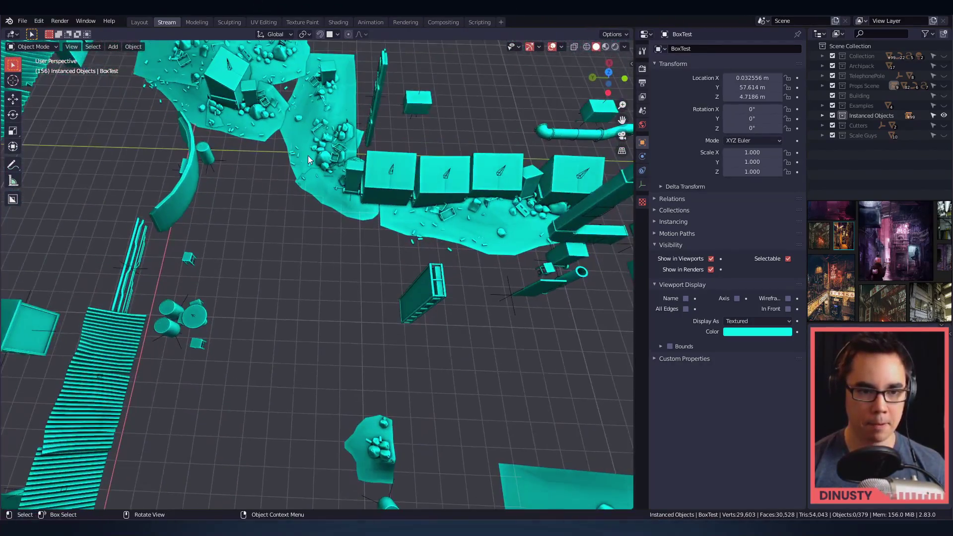
click(310, 156)
shift+middle_drag(292, 198, 243, 212)
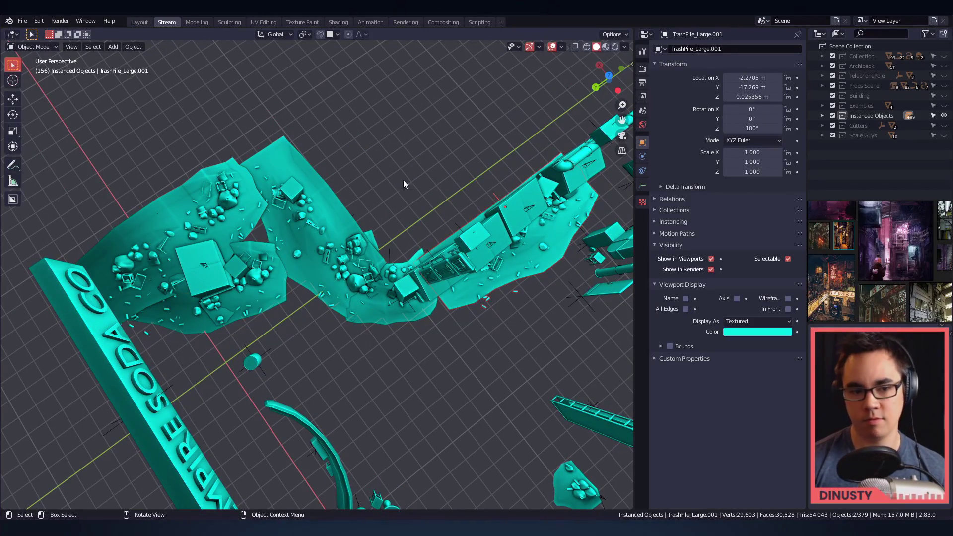
key(g)
right_click(486, 171)
click(338, 177)
middle_drag(338, 176, 297, 111)
middle_drag(375, 231, 409, 227)
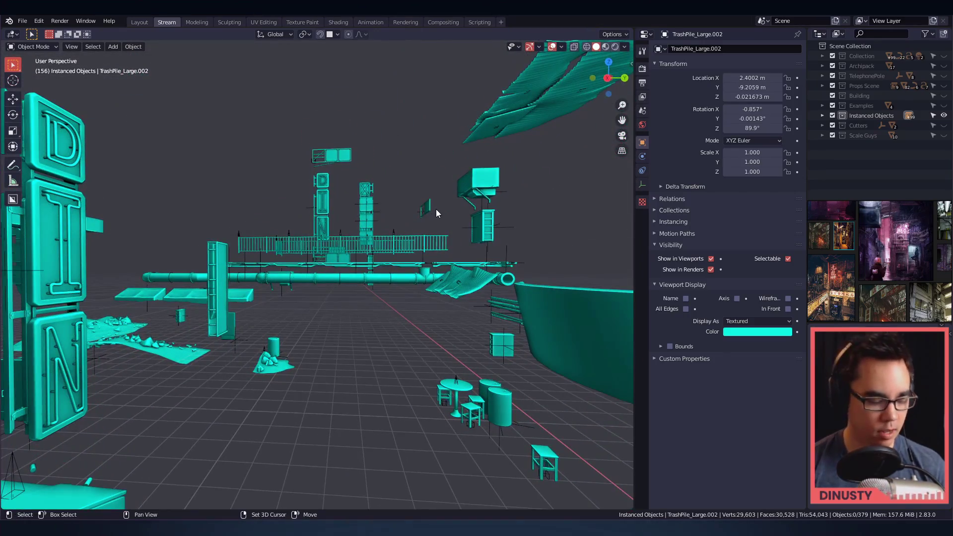
- Show Collection alongside Instanced Objects and examine the building corner with the wall boxes and cables
key(shift+1)
click(349, 85)
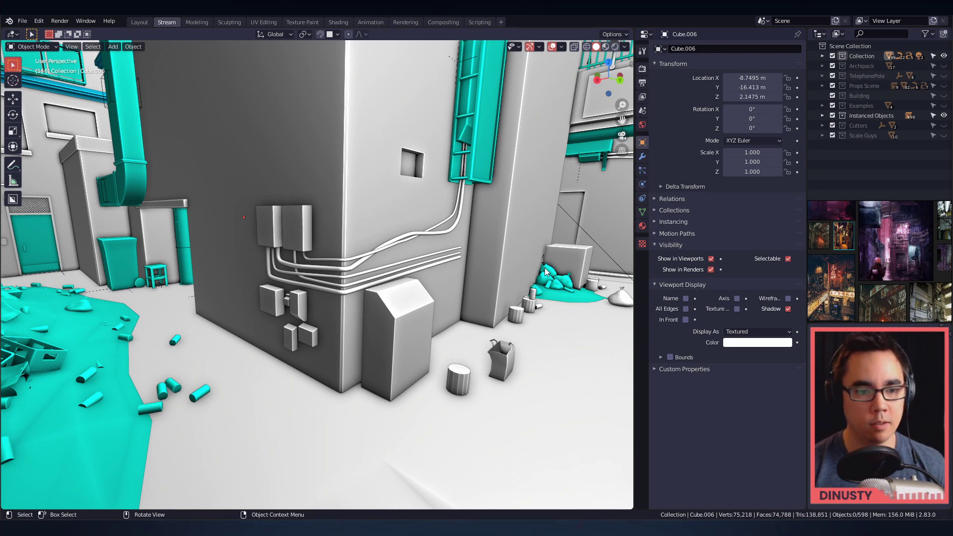
drag(239, 286, 242, 323)
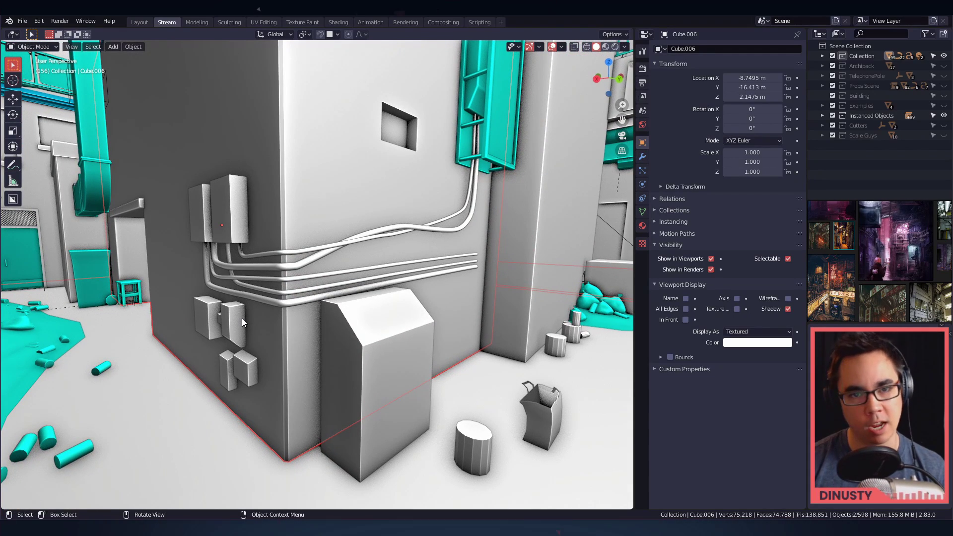
alt+drag(190, 279, 308, 338)
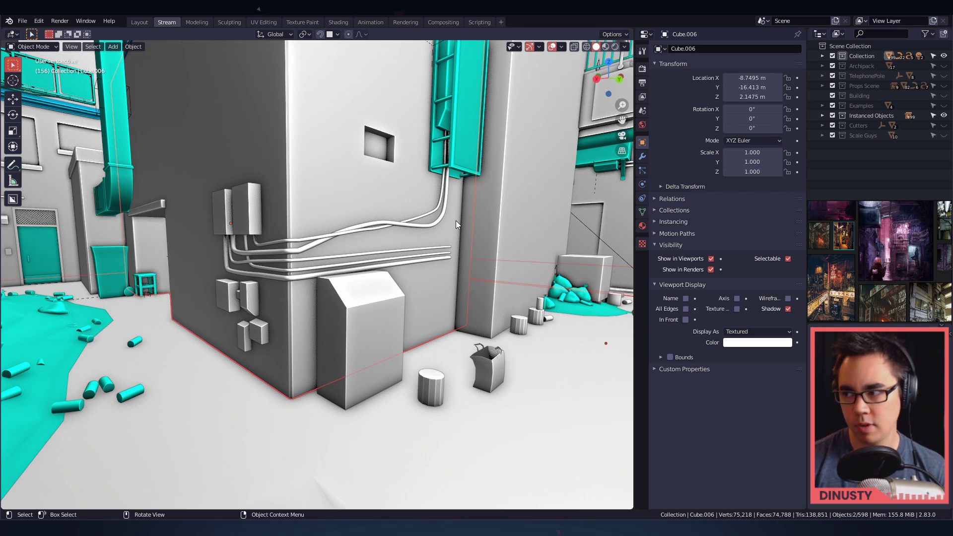
middle_drag(456, 220, 361, 315)
click(287, 285)
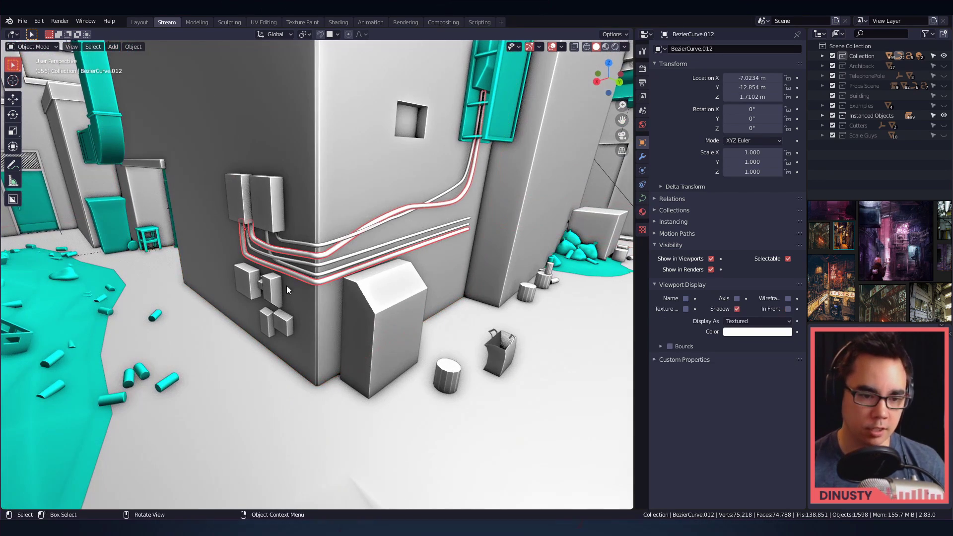
- Isolate the corner building, its small wall boxes and the slanted-top cabinet in local view
click(257, 219)
click(270, 298)
scroll(270, 298, up, 2)
mouse_move(270, 298)
middle_down()
mouse_move(279, 287)
mouse_move(270, 295)
middle_up()
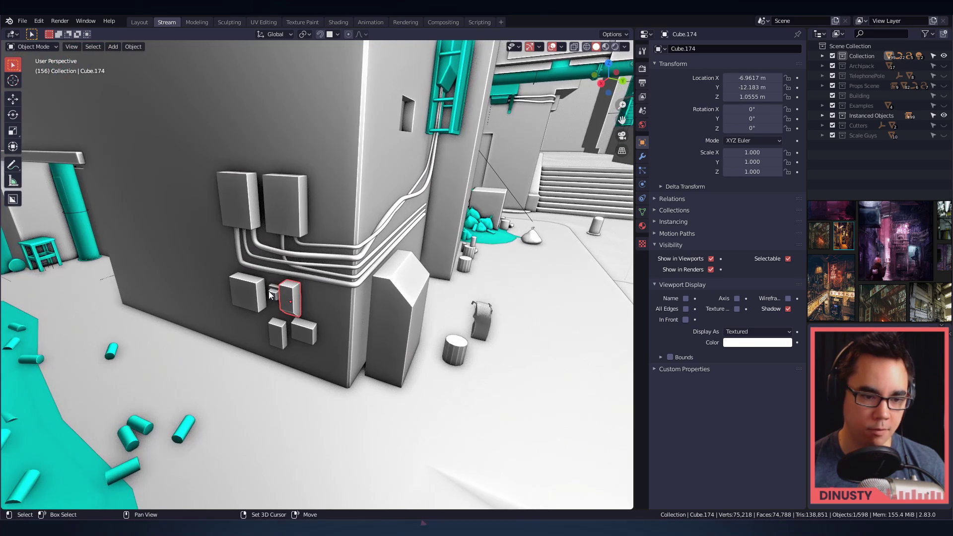
middle_drag(337, 328, 385, 313)
shift+click(363, 340)
key(KP_Divide)
middle_drag(505, 335, 472, 330)
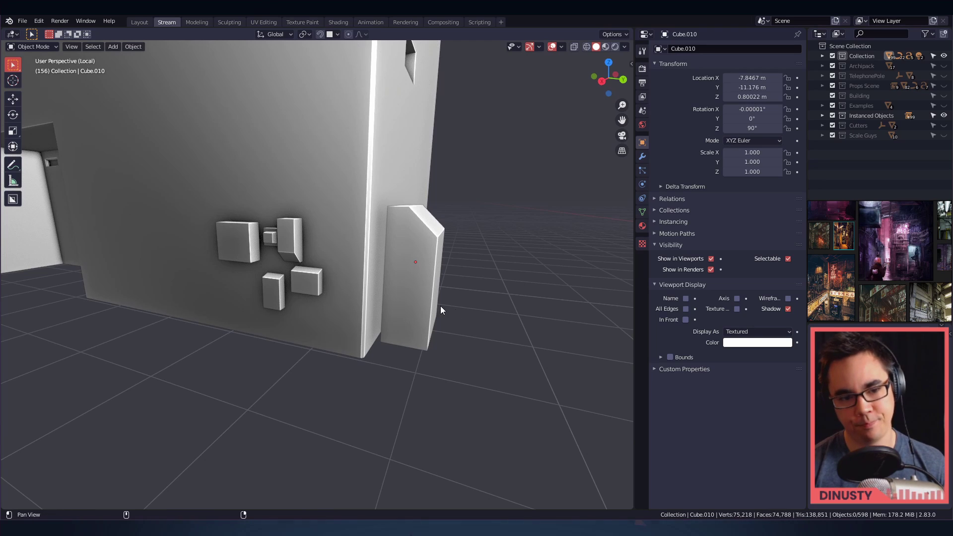
- Clear the selection and place the 3D cursor on the wall above the slanted-top cabinet
scroll(432, 308, up, 2)
click(274, 236)
middle_drag(274, 236, 232, 254)
click(395, 248)
key(alt+a)
middle_drag(436, 101, 364, 258)
shift+right_click(323, 191)
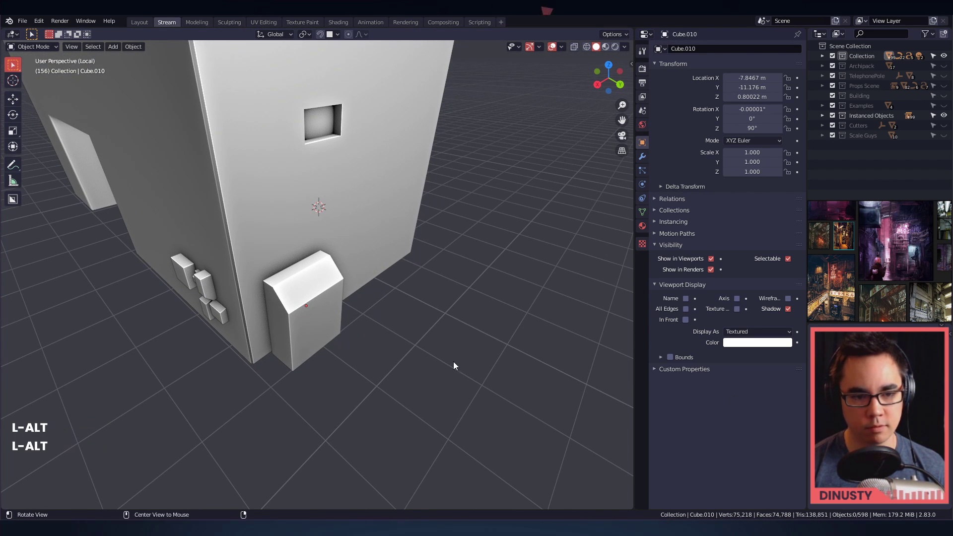
alt+drag(453, 361, 400, 312)
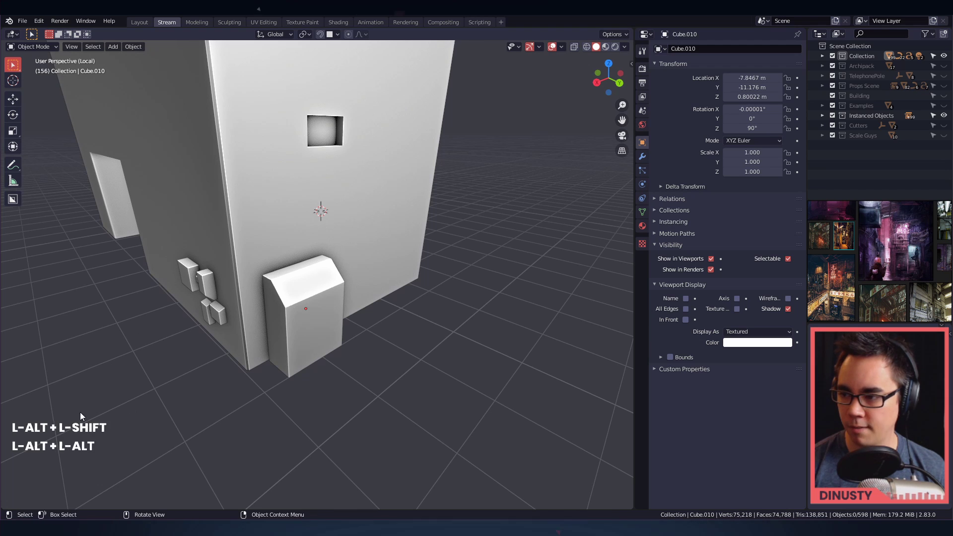
alt+shift+drag(243, 374, 239, 410)
alt+shift+drag(262, 389, 271, 374)
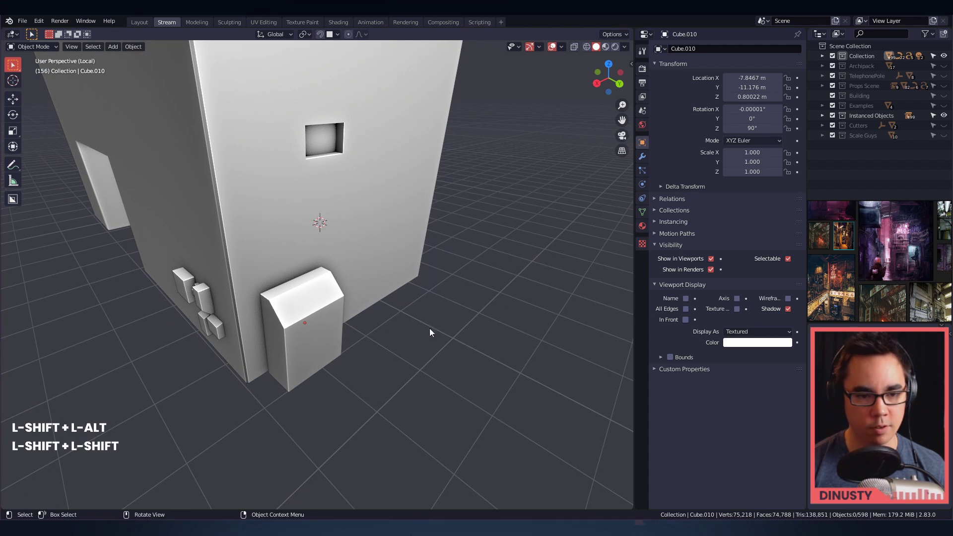
alt+shift+drag(490, 329, 462, 290)
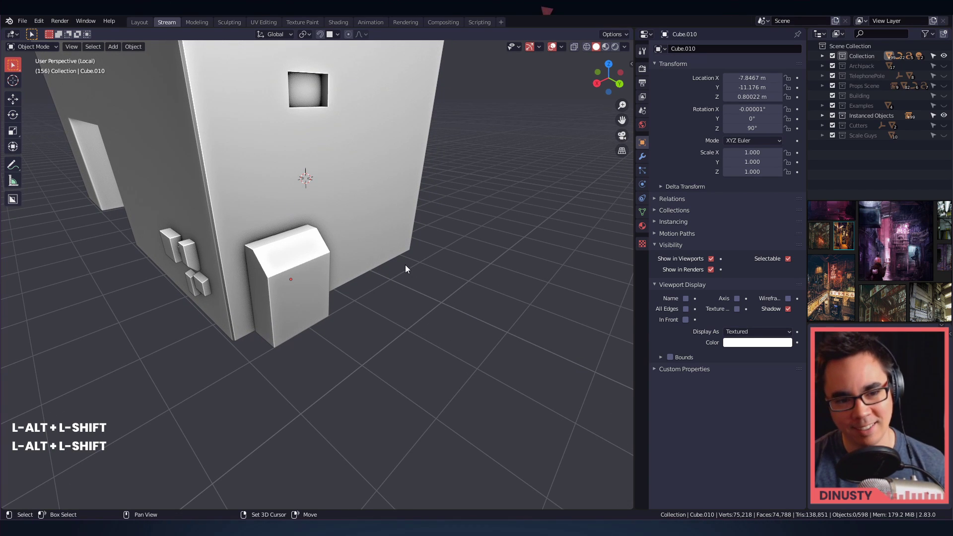
alt+shift+drag(396, 264, 408, 248)
- Reposition the 3D cursor several times on the wall and the cabinet, finishing on the cabinet
shift+right_click(367, 177)
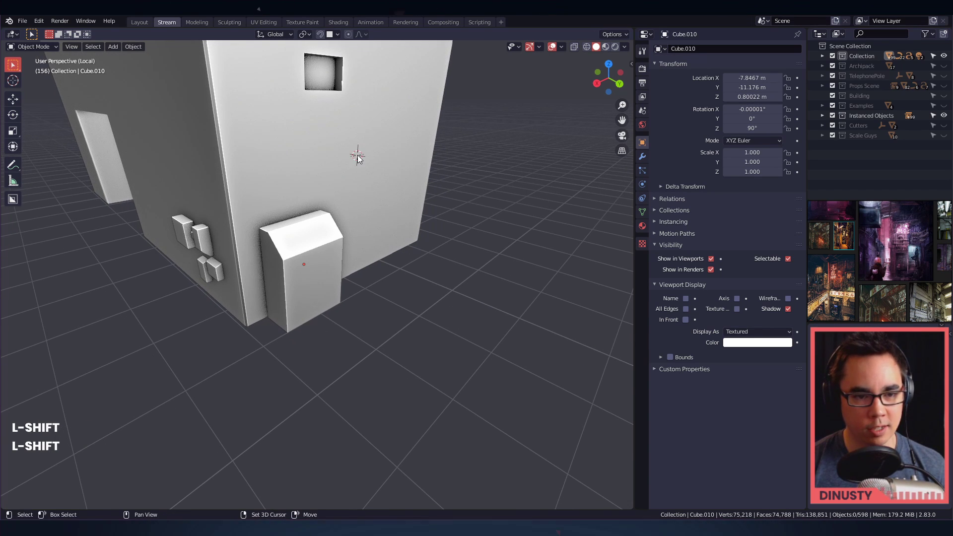
alt+shift+drag(314, 156, 328, 215)
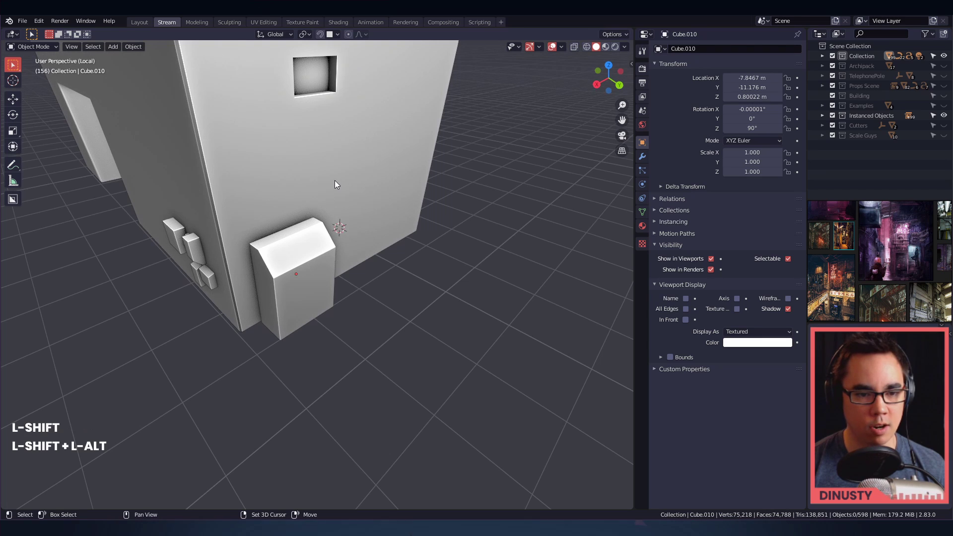
alt+shift+drag(334, 180, 334, 249)
shift+right_click(293, 217)
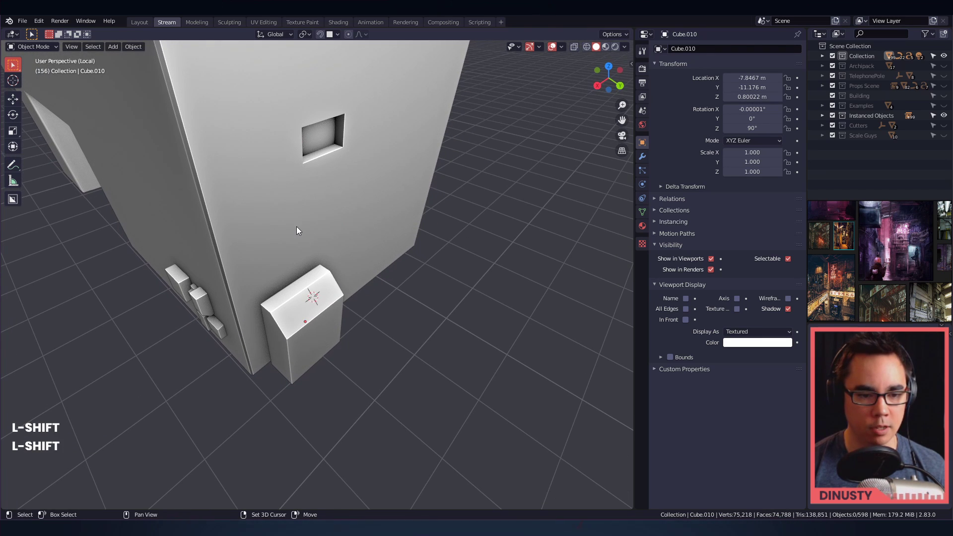
shift+right_click(326, 298)
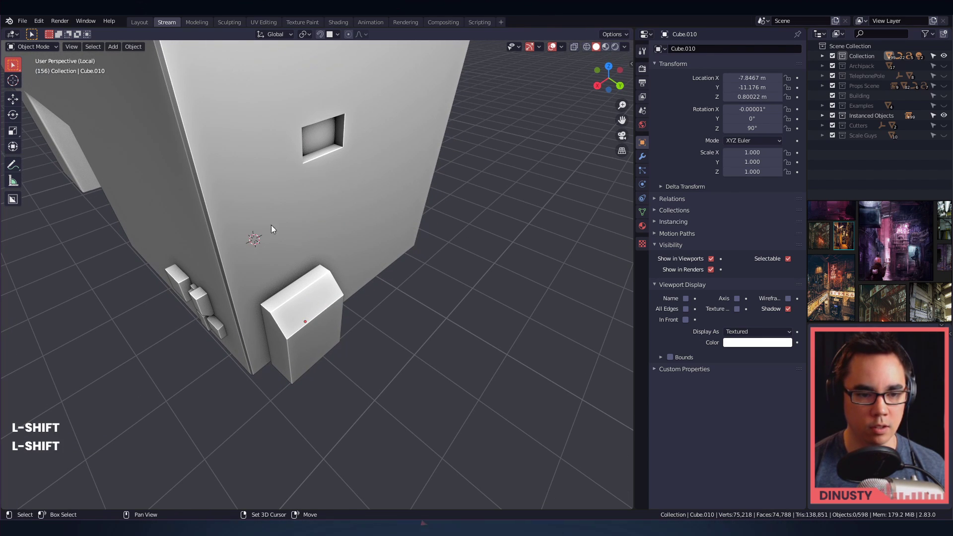
alt+drag(316, 312, 320, 278)
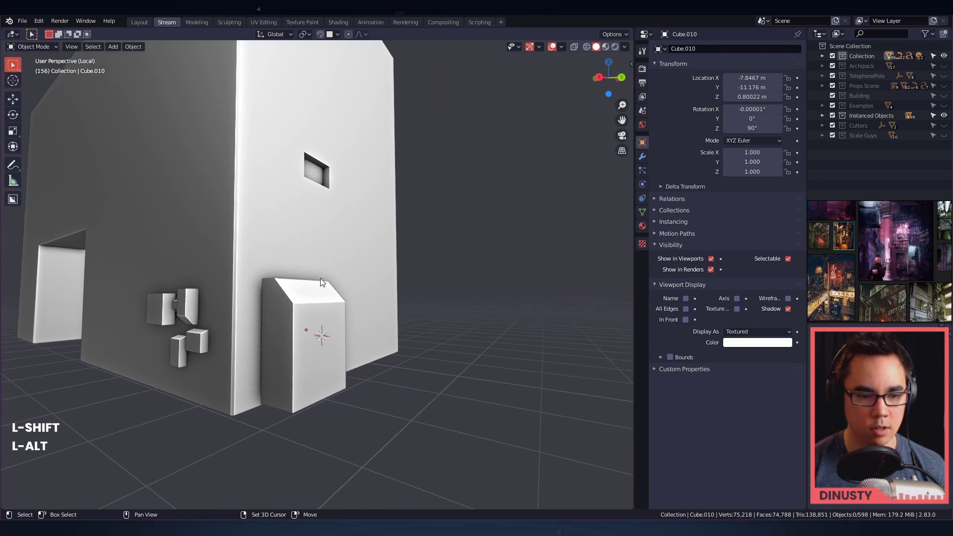
alt+shift+drag(371, 311, 392, 331)
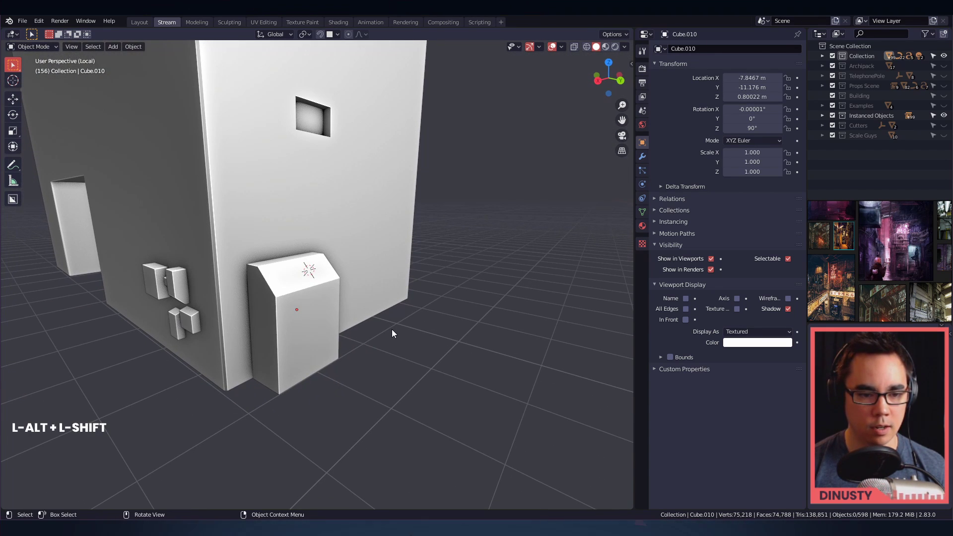
- Open the keymap preferences and search the shortcuts by name for "3d c"
click(39, 20)
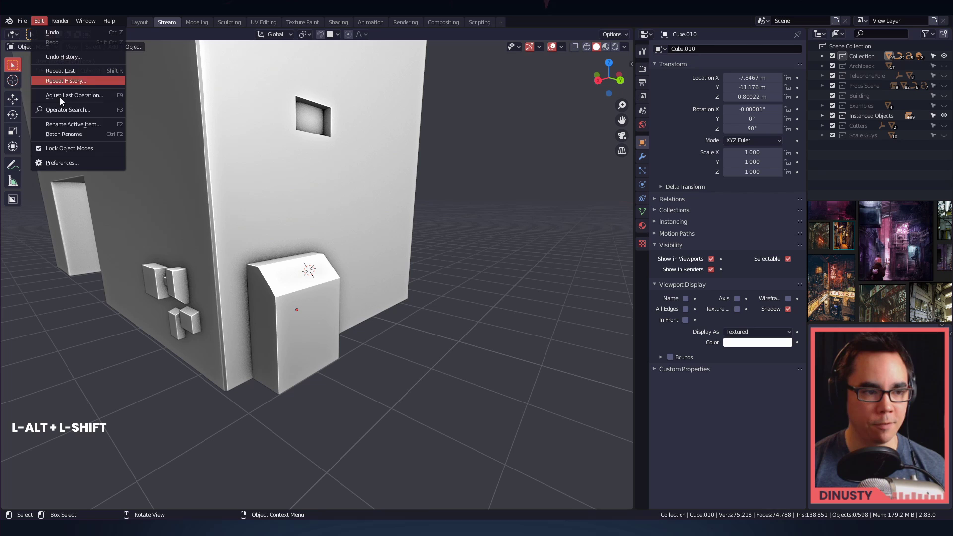
click(67, 163)
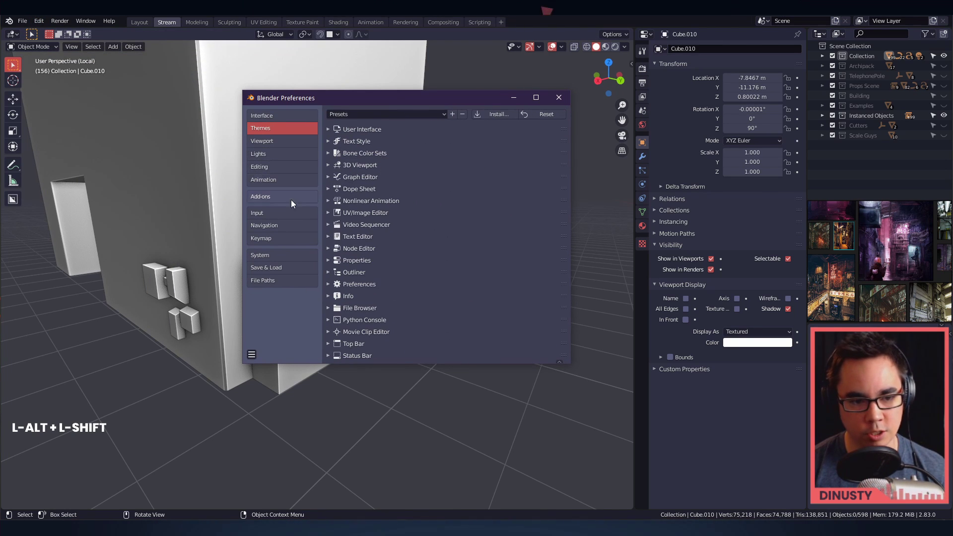
click(292, 217)
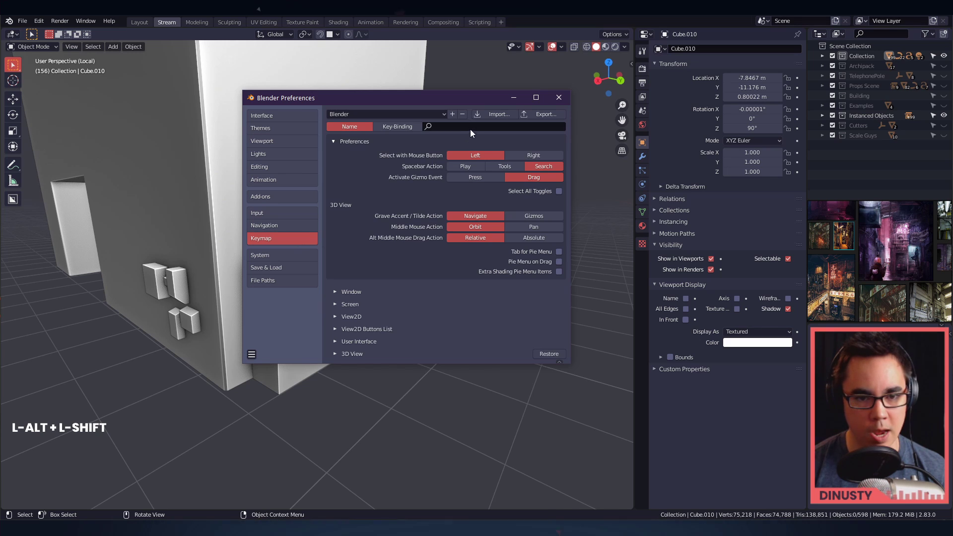
text(3d c)
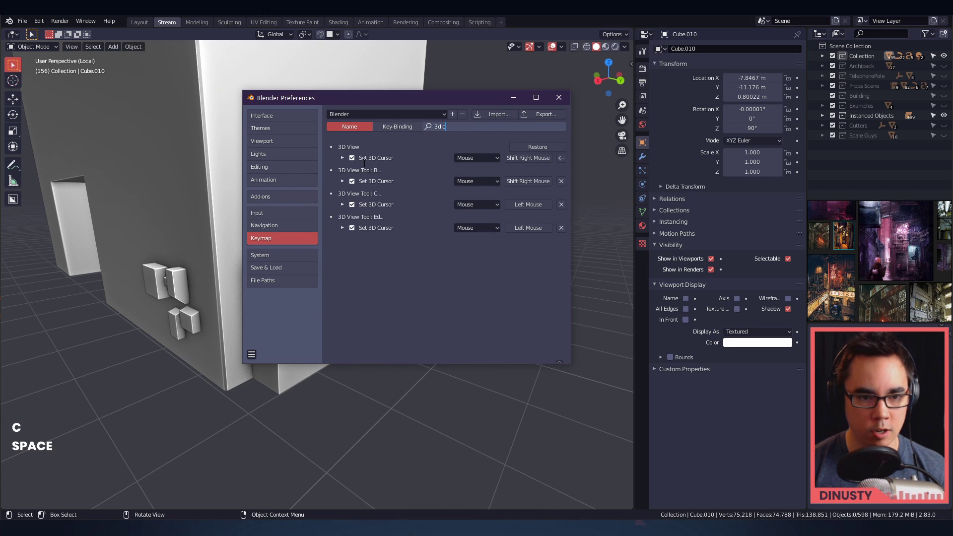
- Expand the 3D View's Set 3D Cursor shortcut and set its orientation to View
click(343, 158)
click(342, 158)
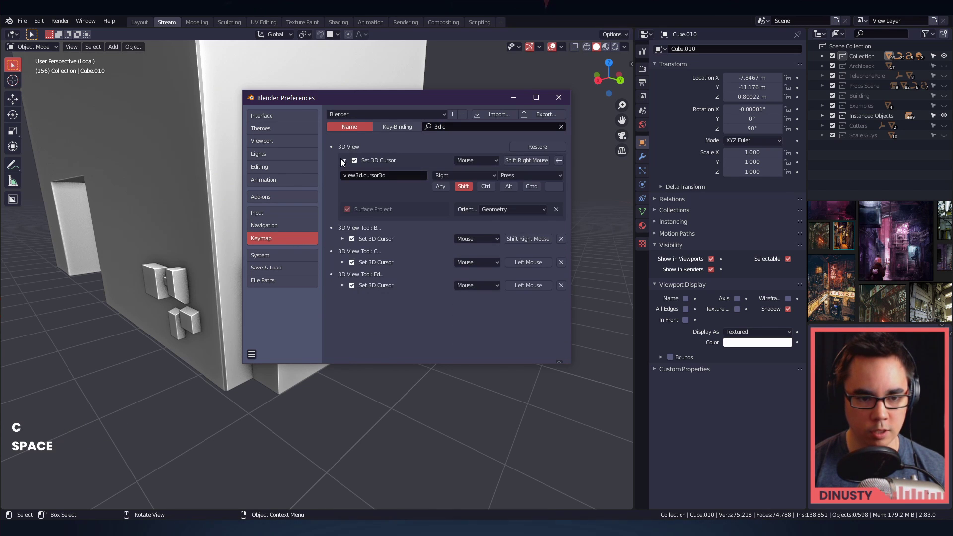
click(486, 209)
click(522, 232)
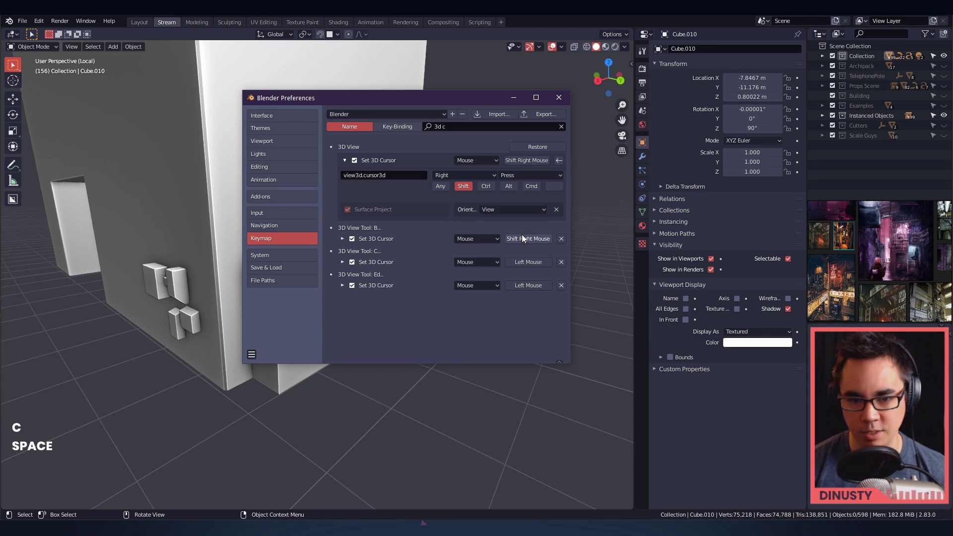
- Set the orientation of the Set 3D Cursor shortcut to Geometry and close the preferences
click(502, 210)
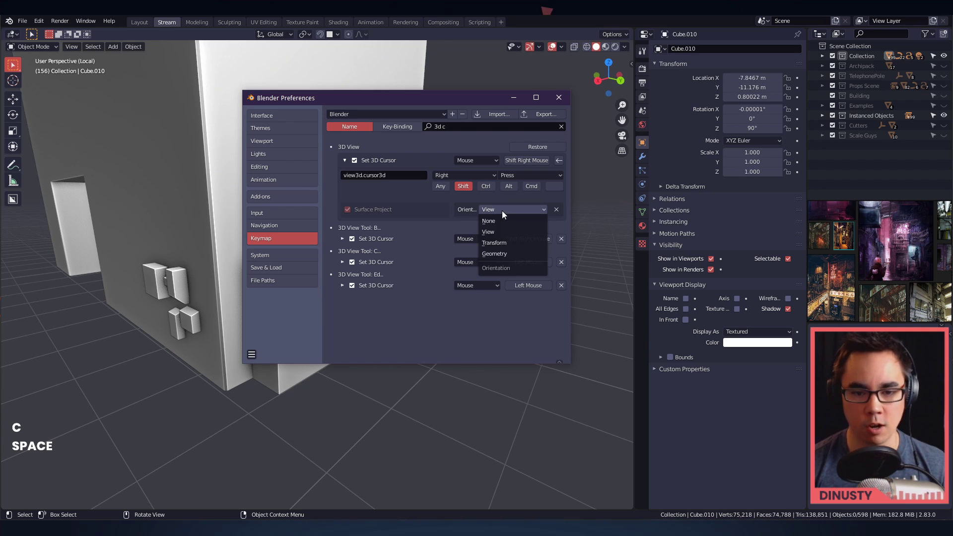
click(511, 257)
click(558, 97)
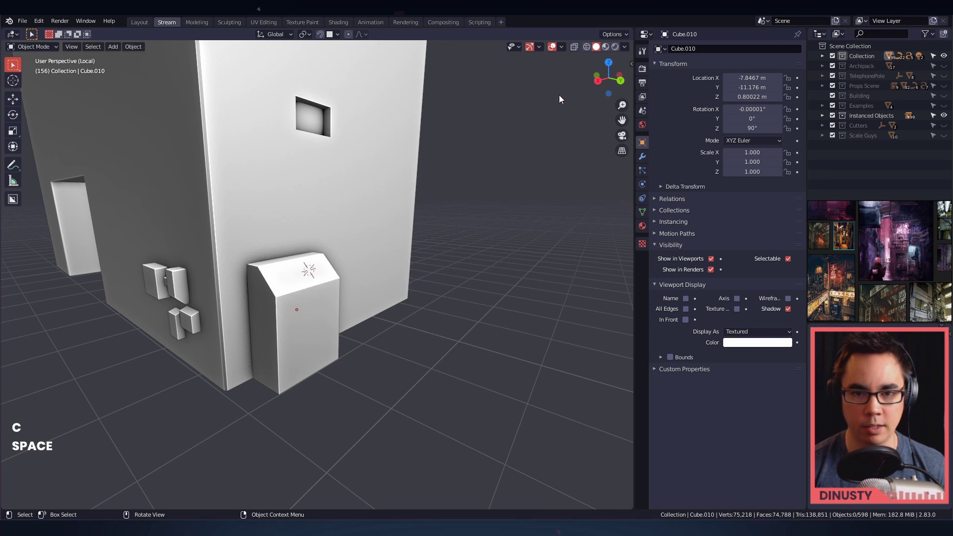
- Place the 3D cursor on the cabinet's slanted top, then in the open space beside the cabinet
shift+right_click(296, 272)
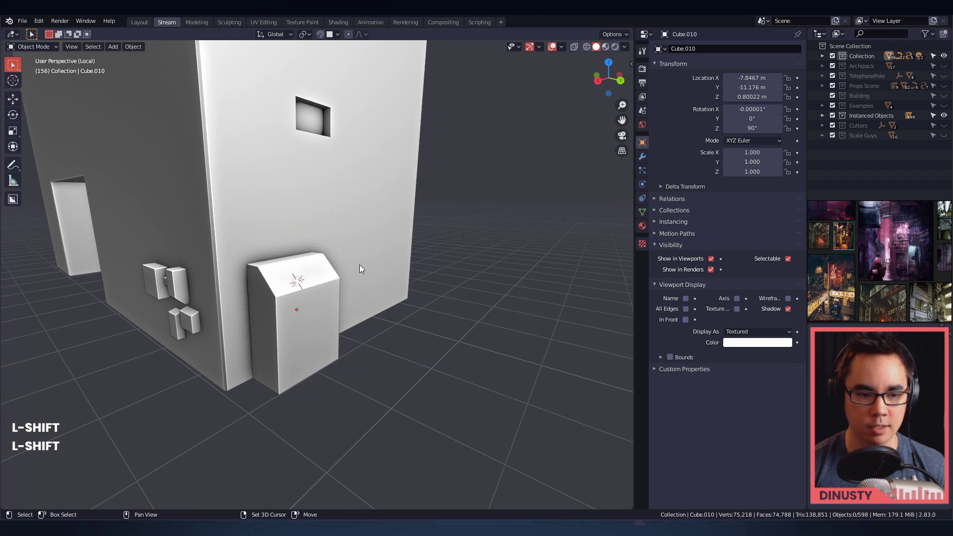
alt+drag(349, 300, 357, 323)
ctrl+alt+drag(357, 323, 365, 332)
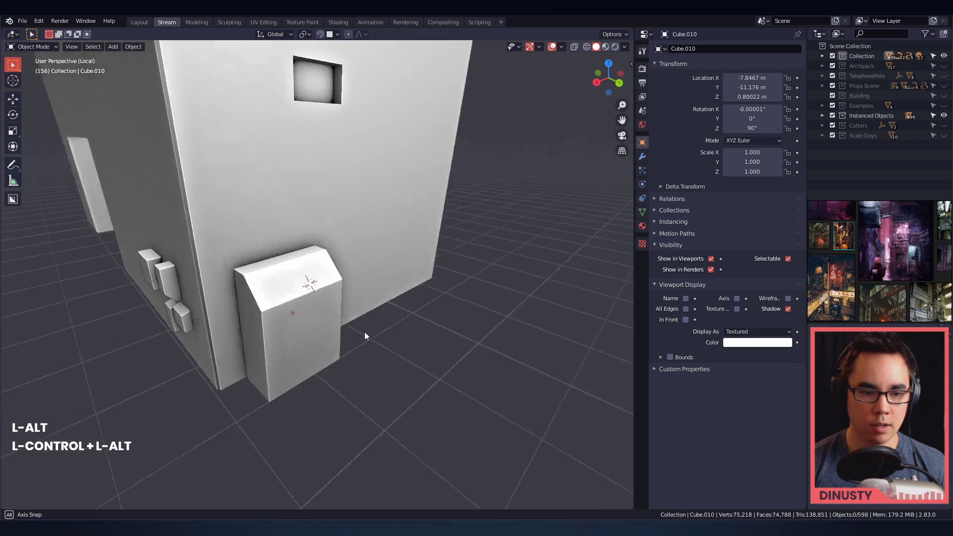
alt+shift+drag(299, 276, 331, 269)
alt+drag(360, 316, 371, 231)
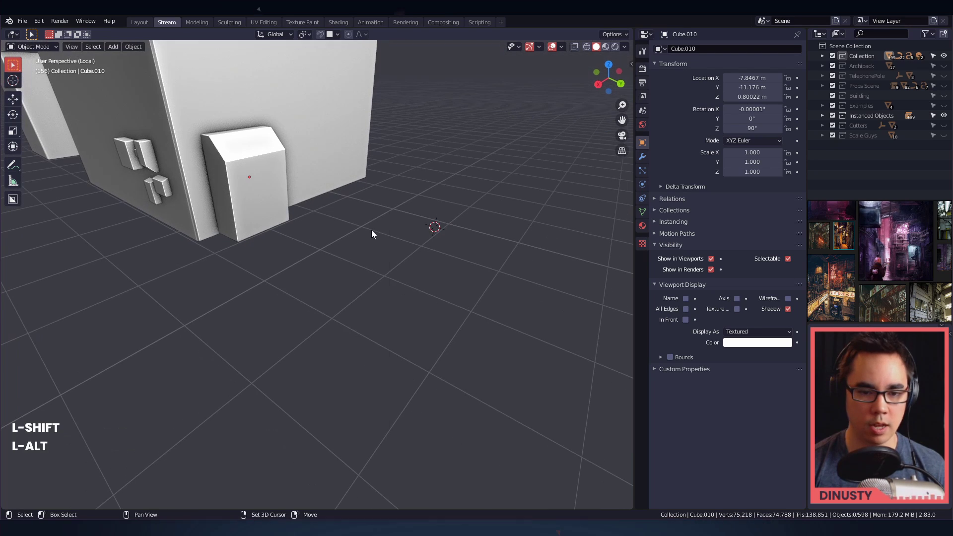
- Add a Bezier curve at the 3D cursor in the open space beside the building
key(shift+a)
mouse_move(367, 241)
key(Escape)
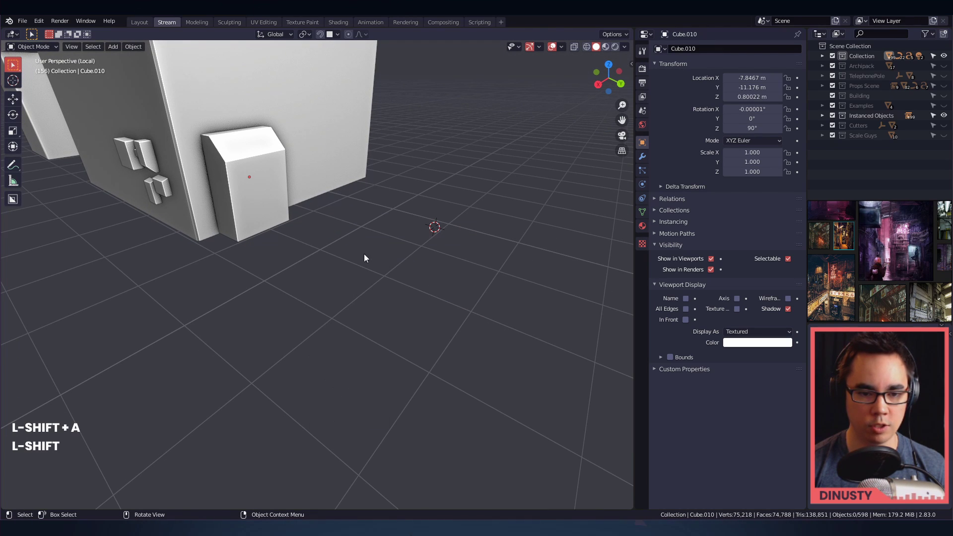
key(shift+a)
mouse_move(352, 269)
click(416, 270)
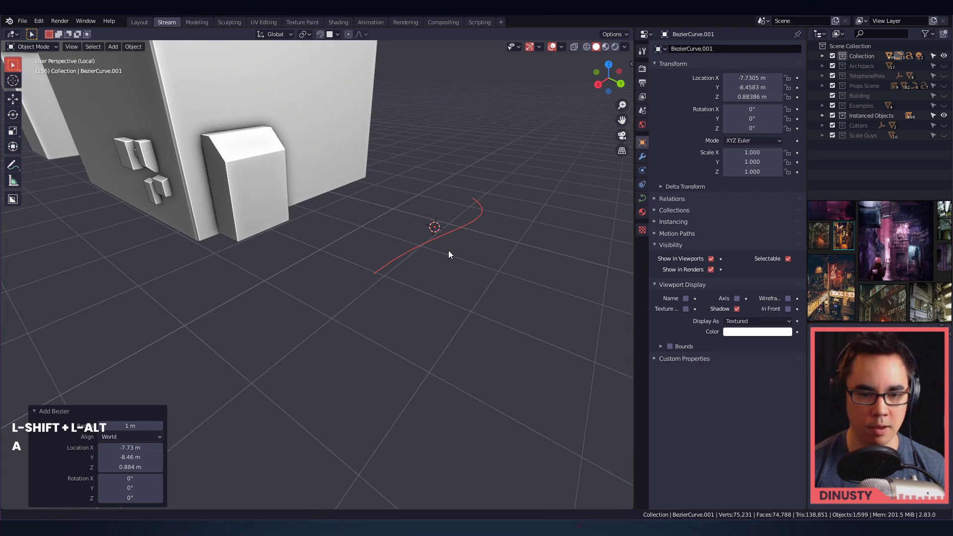
alt+shift+drag(448, 253, 335, 247)
- Enter Edit Mode on the Bezier curve and move its straighter end's control point toward the building
key(Tab)
click(307, 228)
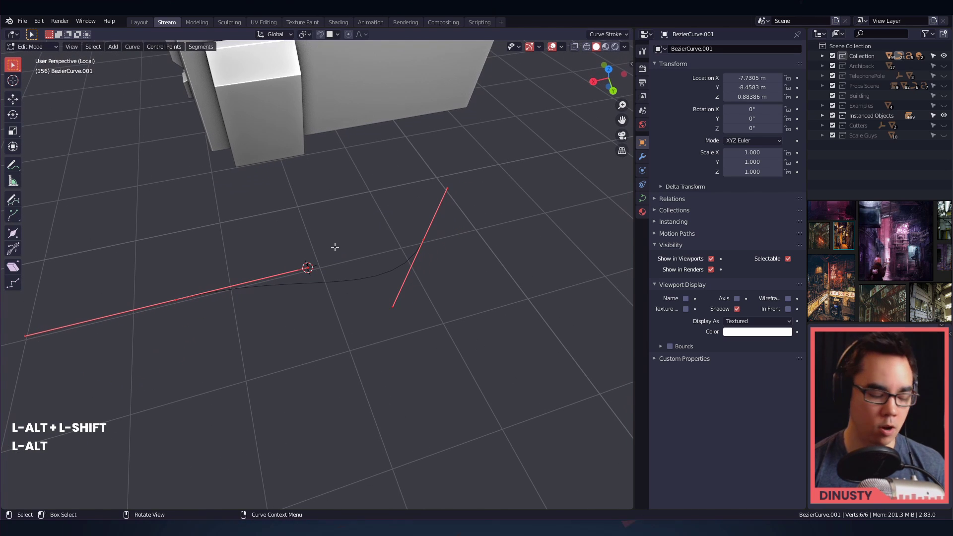
key(Tab)
alt+shift+drag(402, 242, 386, 291)
click(400, 253)
alt+shift+drag(386, 291, 396, 249)
click(460, 245)
alt+drag(304, 280, 346, 279)
key(g)
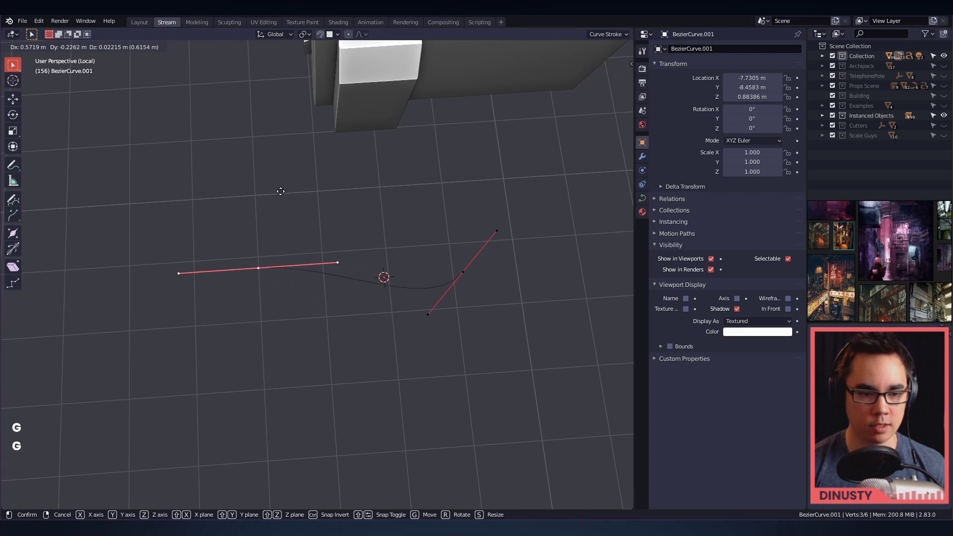
click(255, 170)
- Move the curve's bent end point outward toward the building and reposition the opposite end point away from it
click(471, 270)
key(g)
click(584, 192)
click(225, 243)
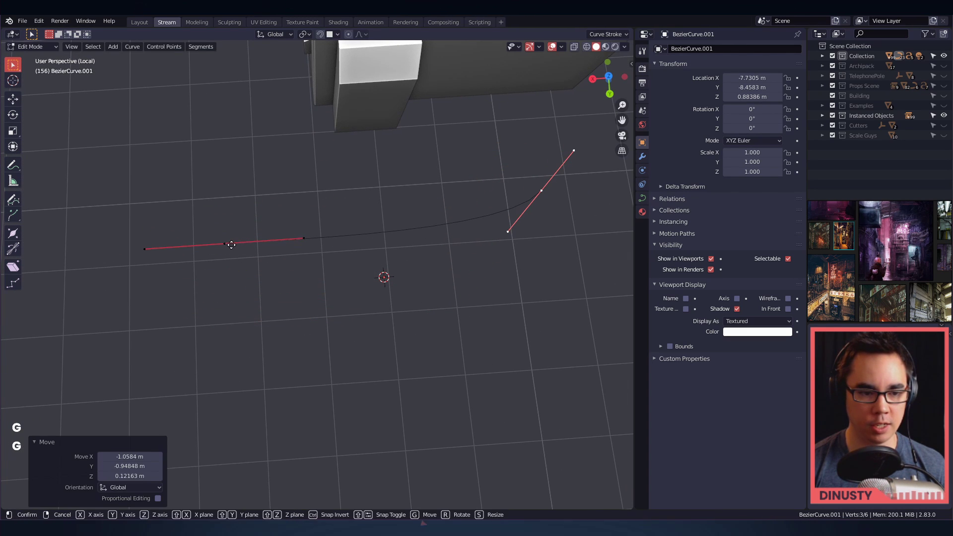
key(g)
click(297, 357)
- Swing the inner handle of the straighter end point to reshape the curve, then select that control point
click(330, 293)
key(g)
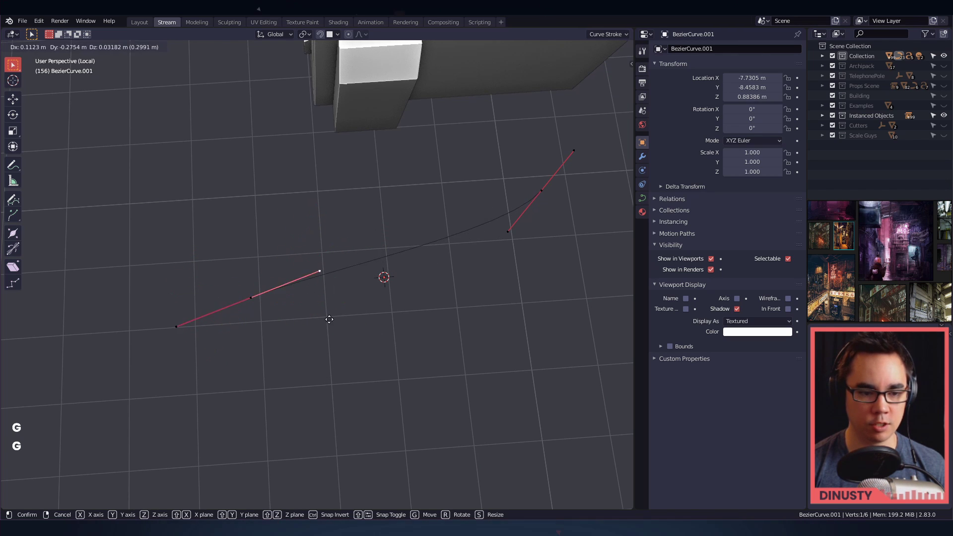
click(332, 326)
click(251, 298)
click(241, 299)
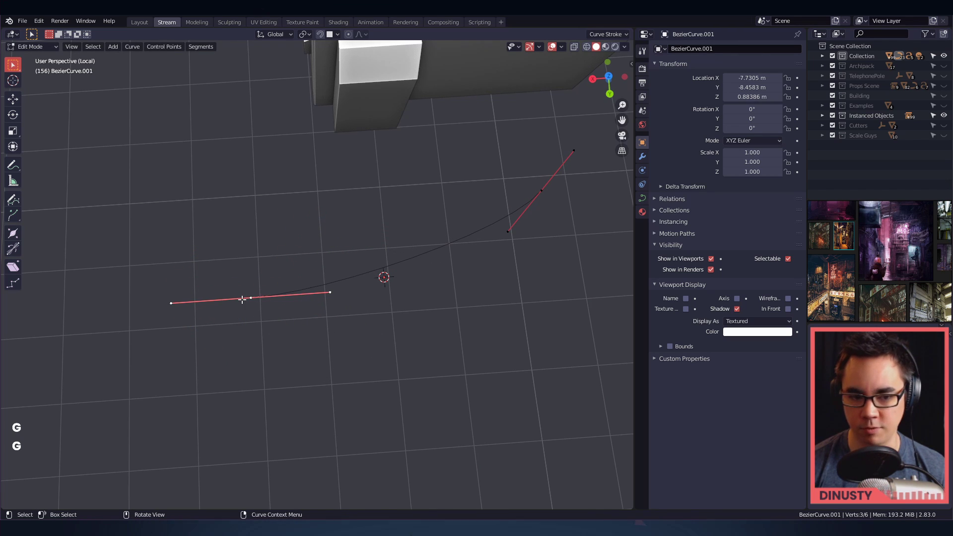
mouse_move(318, 336)
ctrl+alt+mouse_down()
mouse_move(434, 308)
mouse_move(422, 273)
mouse_move(311, 289)
mouse_move(313, 340)
ctrl+alt+mouse_up()
click(305, 266)
alt+drag(313, 340, 300, 265)
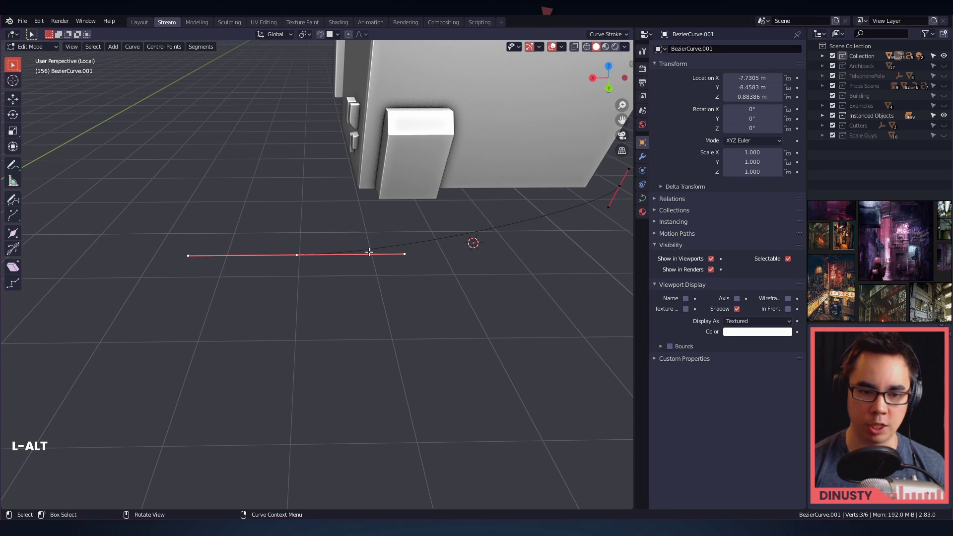
- Try scaling and moving the handles of the curve's straighter end point
click(404, 255)
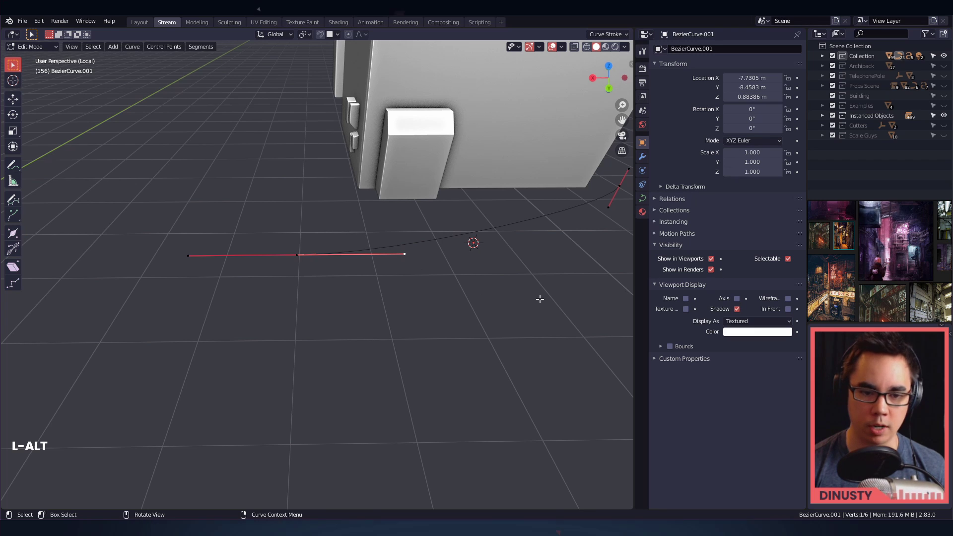
key(s)
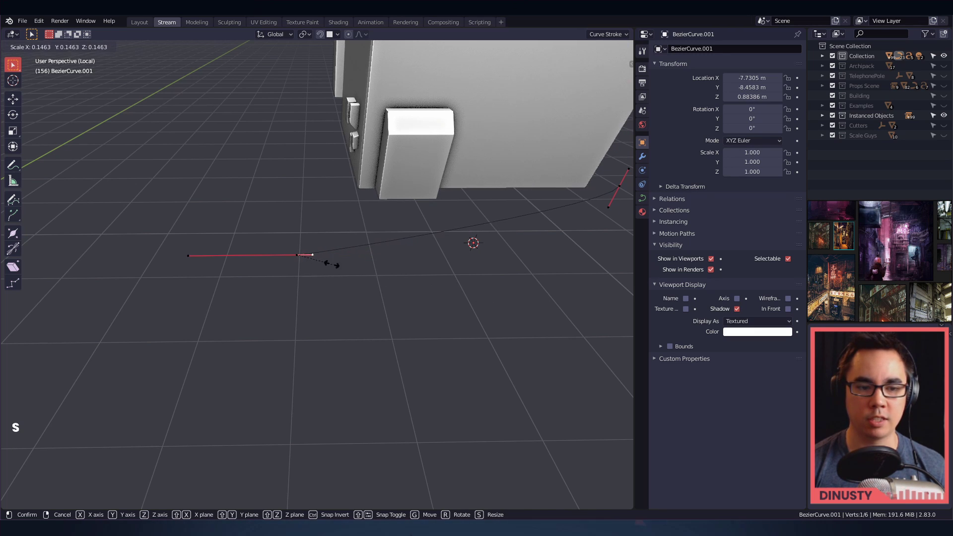
click(400, 276)
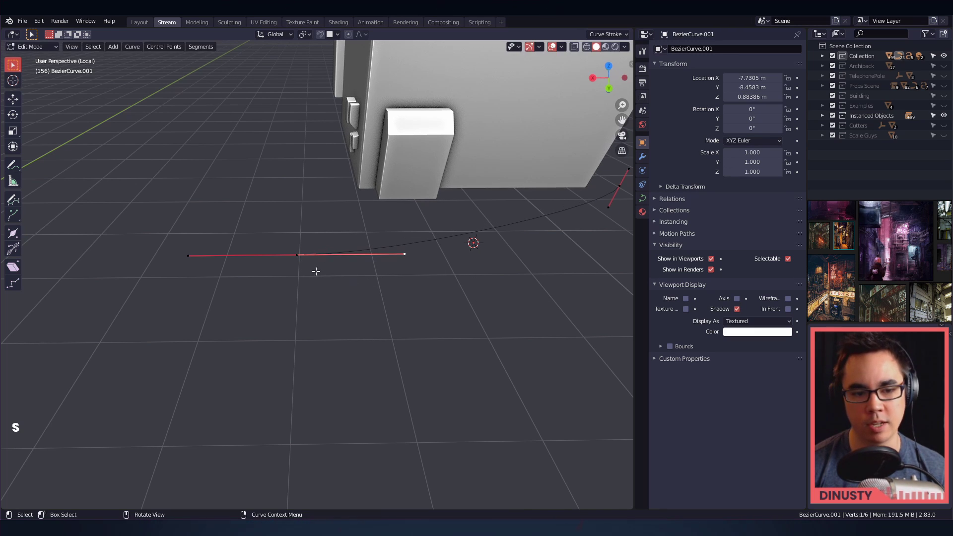
click(296, 255)
key(g)
click(338, 259)
alt+drag(338, 259, 339, 298)
middle_drag(347, 281, 429, 308)
click(413, 316)
middle_drag(424, 344, 426, 283)
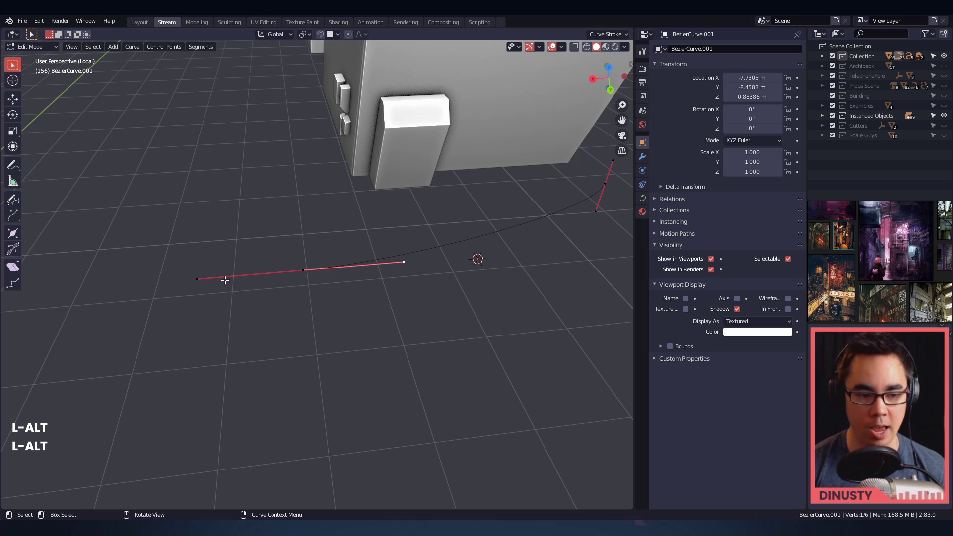
key(s)
right_click(270, 315)
alt+drag(270, 315, 312, 324)
middle_drag(311, 325, 318, 314)
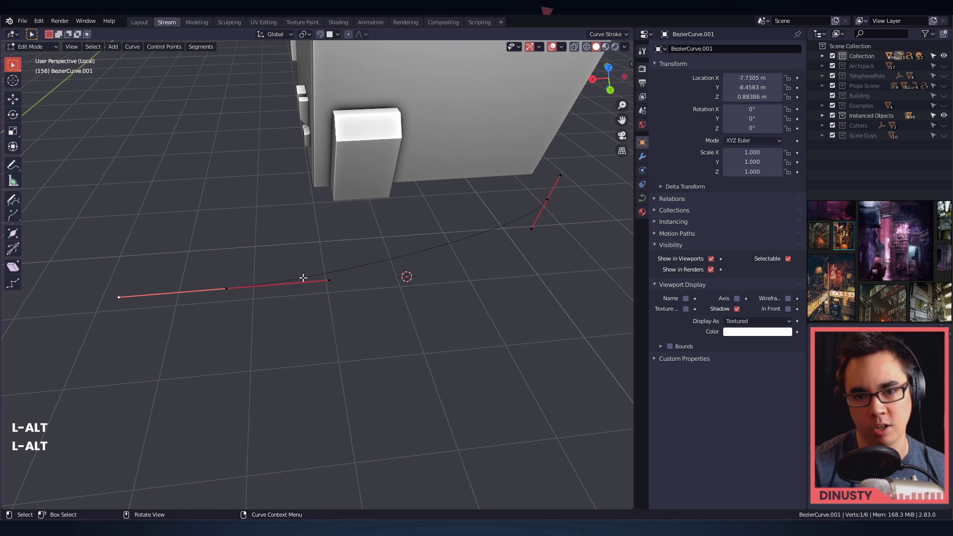
middle_drag(310, 275, 351, 293)
- Leave Edit Mode, give the curve a bevel depth of 0.09 m to form a pipe, and deselect it
key(Tab)
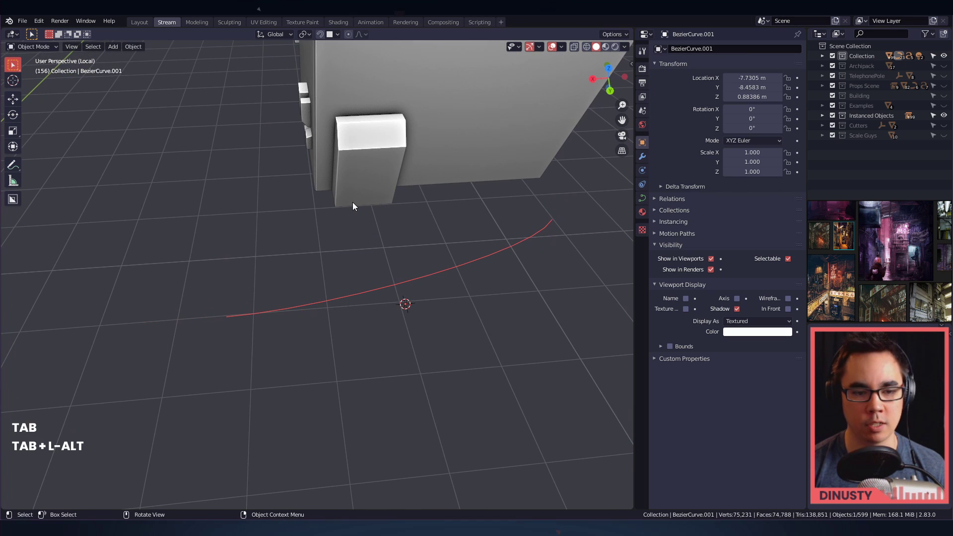
alt+shift+drag(499, 251, 492, 221)
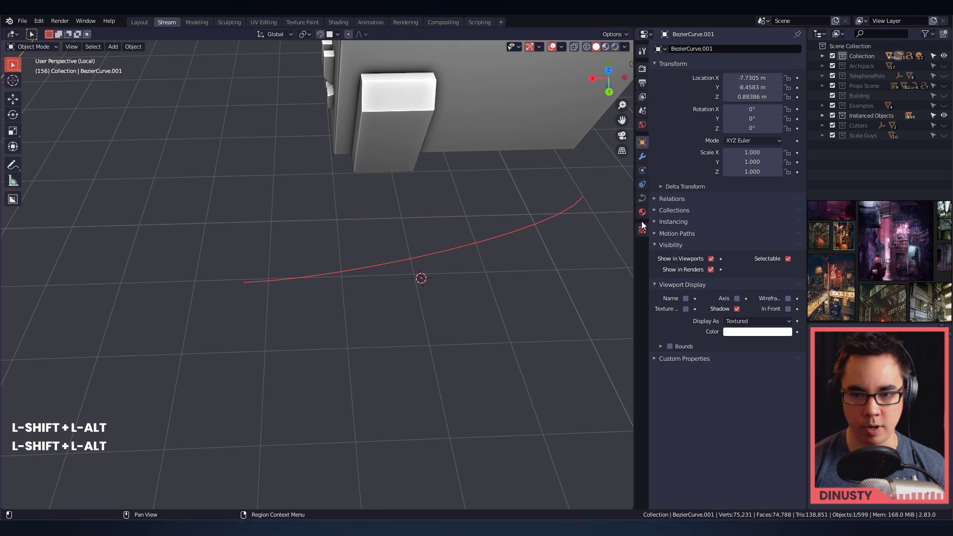
click(642, 198)
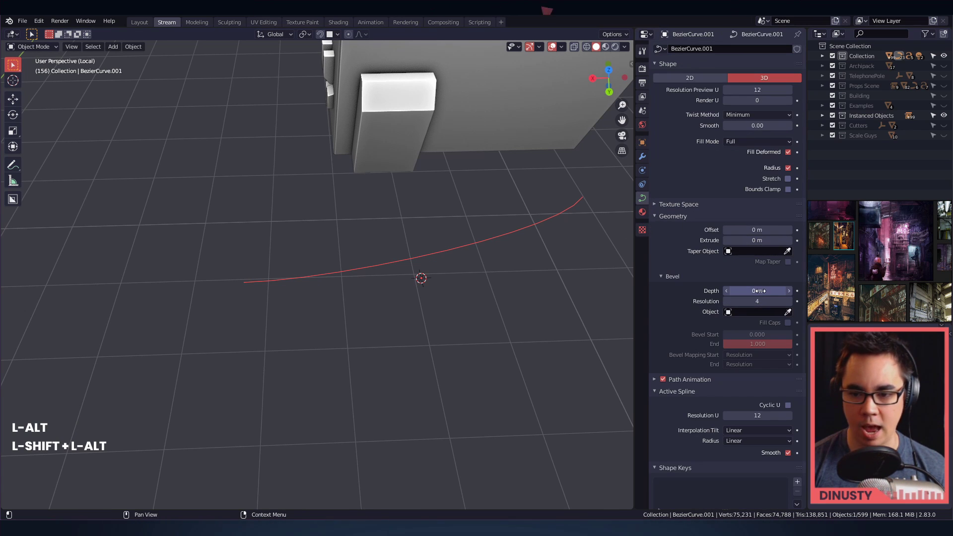
drag(758, 291, 776, 291)
mouse_move(541, 282)
alt+mouse_down()
mouse_move(513, 287)
mouse_move(534, 288)
alt+mouse_up()
drag(743, 290, 771, 290)
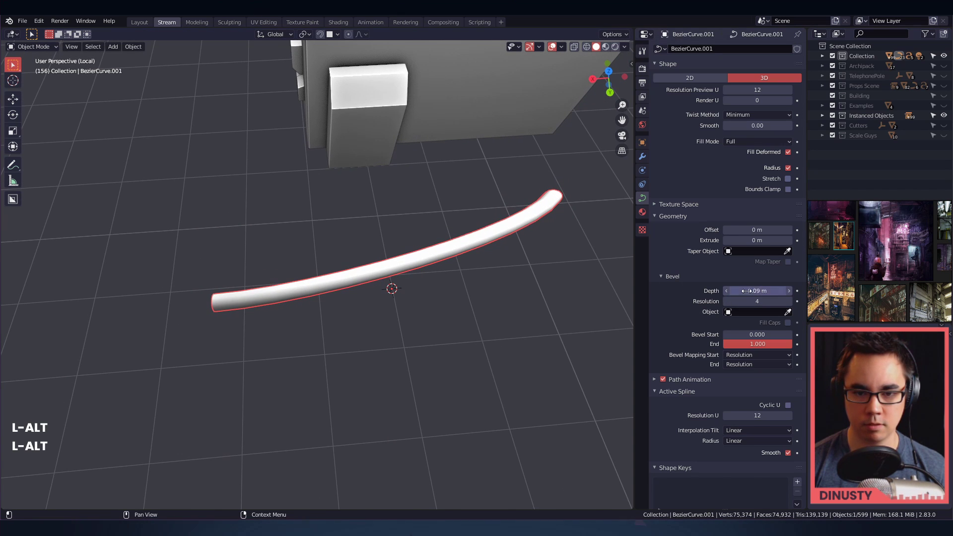
ctrl+alt+drag(512, 274, 472, 263)
alt+drag(472, 263, 466, 256)
click(466, 257)
- Change the viewport's MatCap to a darker bluish-grey sphere
click(625, 47)
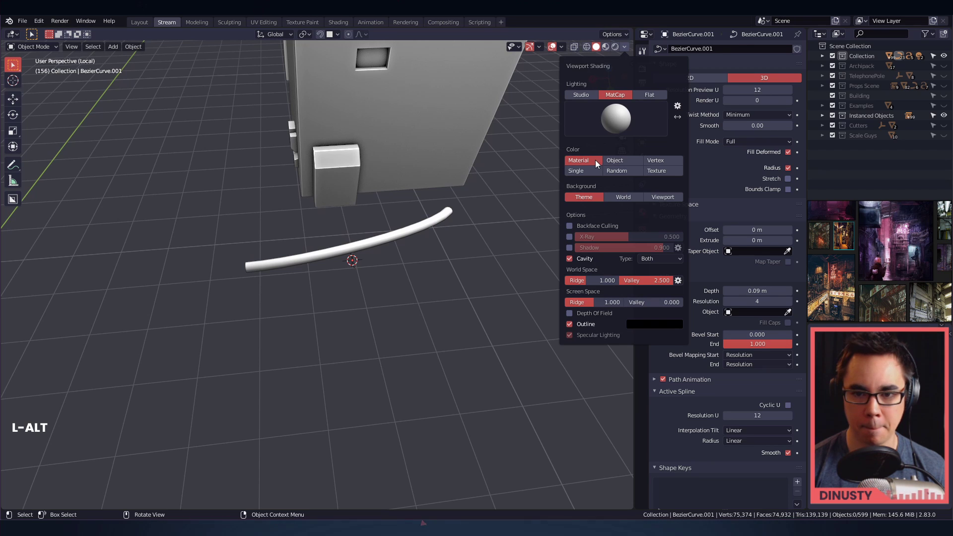
click(614, 125)
click(592, 159)
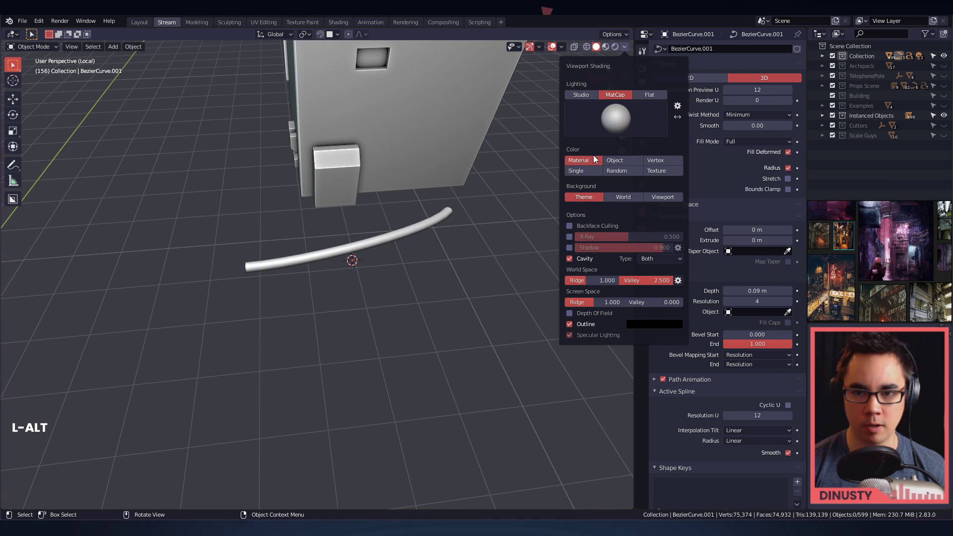
click(612, 124)
click(698, 152)
- Select the pipe, enter Edit Mode and move its straight end's control point toward the building
mouse_move(489, 234)
alt+mouse_down()
mouse_move(524, 273)
mouse_move(492, 273)
alt+mouse_up()
ctrl+alt+drag(491, 273, 489, 239)
click(362, 210)
alt+drag(371, 210, 356, 240)
key(Tab)
alt+shift+drag(356, 241, 325, 224)
key(Tab)
click(284, 274)
key(g)
click(233, 244)
- Move the control point at the pipe's bent end, then clear the point selection
click(546, 234)
key(g)
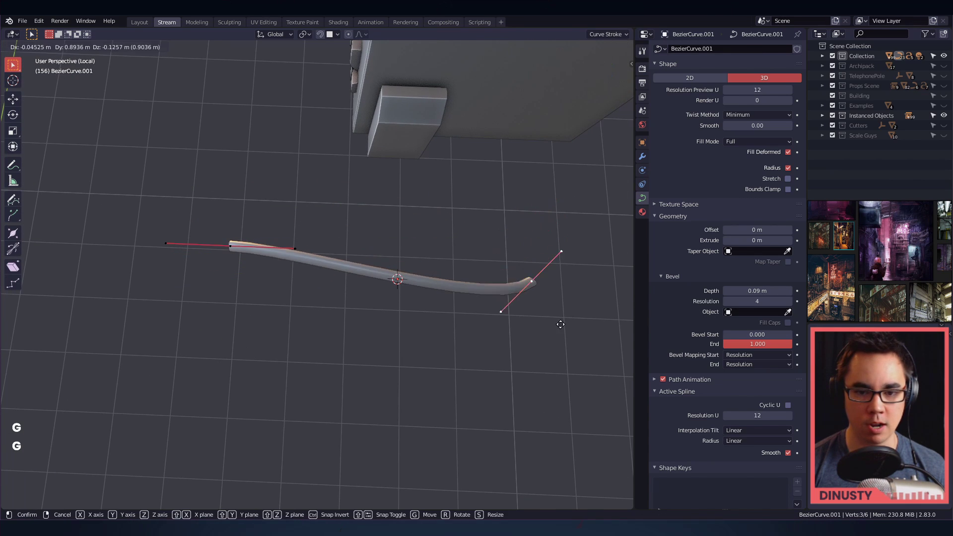
click(564, 276)
shift+click(234, 248)
click(281, 234)
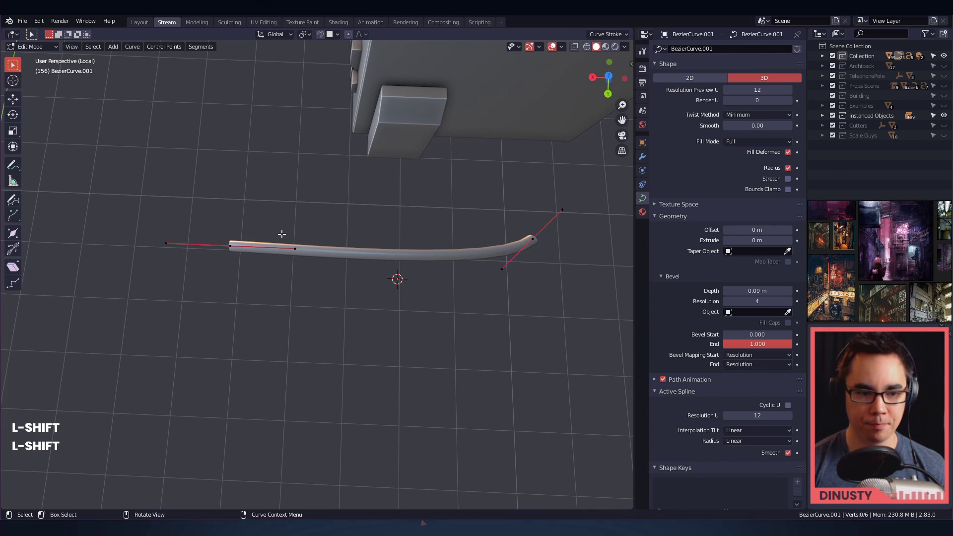
- Try extruding the pipe's end points upward freehand, then undo the extrusion
shift+click(537, 240)
alt+drag(521, 288, 498, 288)
key(e)
click(535, 199)
alt+drag(498, 288, 497, 251)
alt+shift+drag(498, 252, 500, 278)
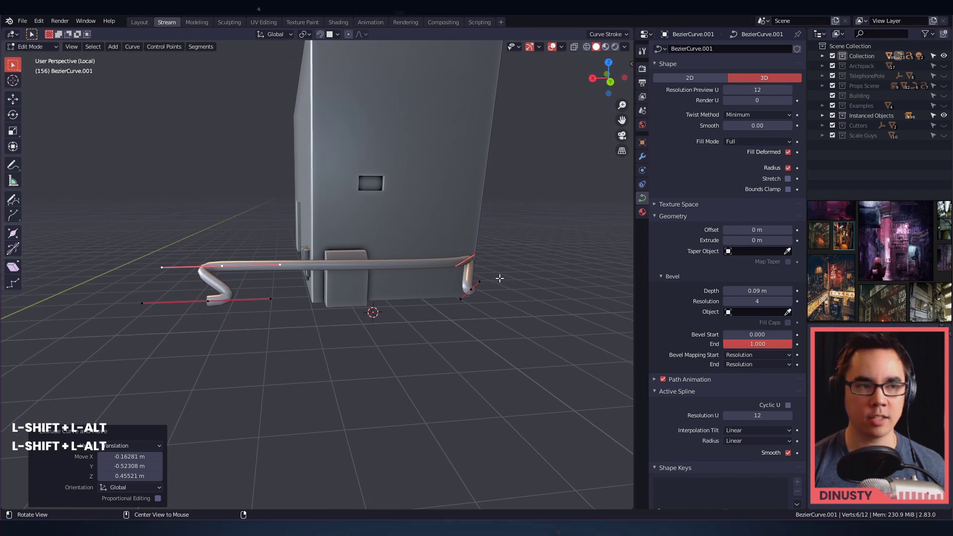
key(ctrl+z)
- Try extruding the pipe's end points about 1.605 m along the Z axis, then undo it
key(e)
key(z)
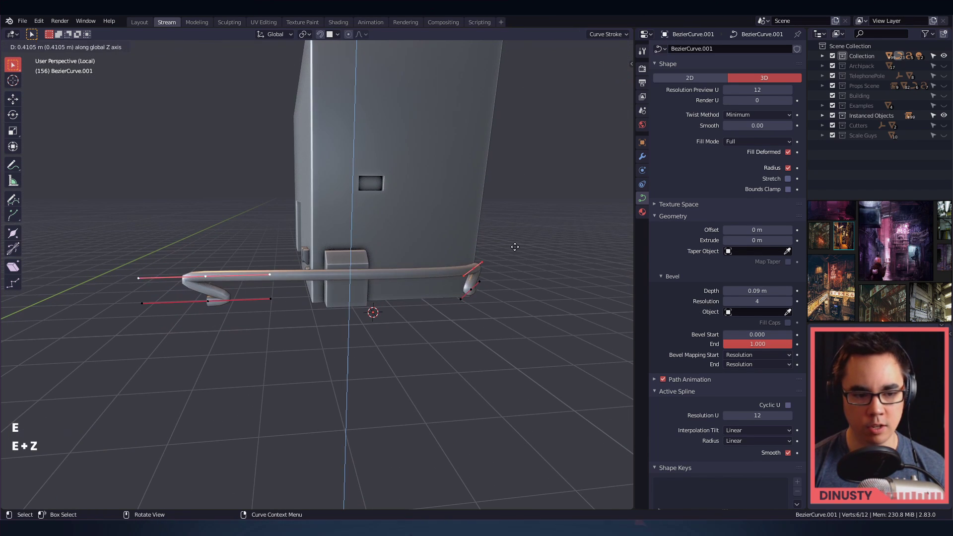
click(530, 174)
alt+shift+drag(529, 223, 391, 248)
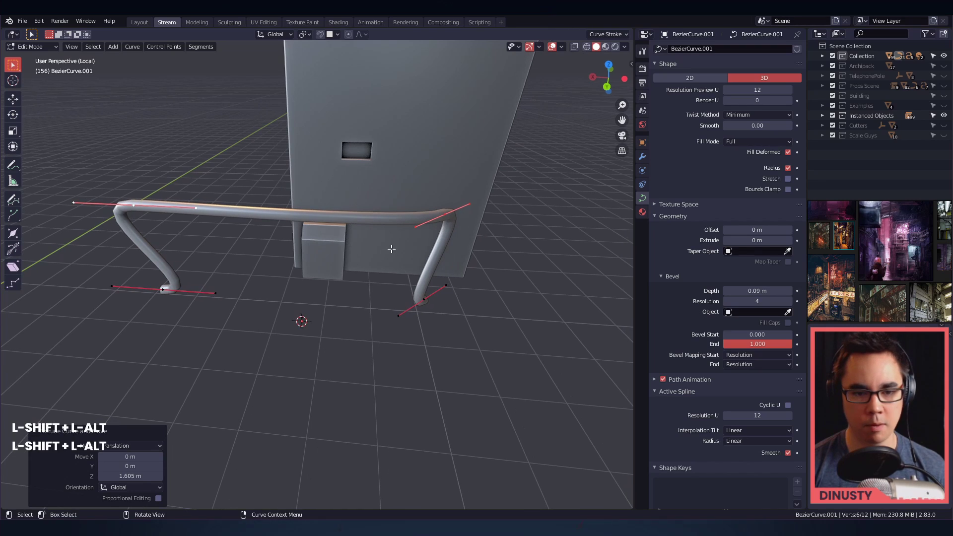
key(ctrl+z)
key(ctrl+z)
- Try extruding only the bent end point by about -2.12 m in X and 0.54 m in Z, then undo it
click(426, 295)
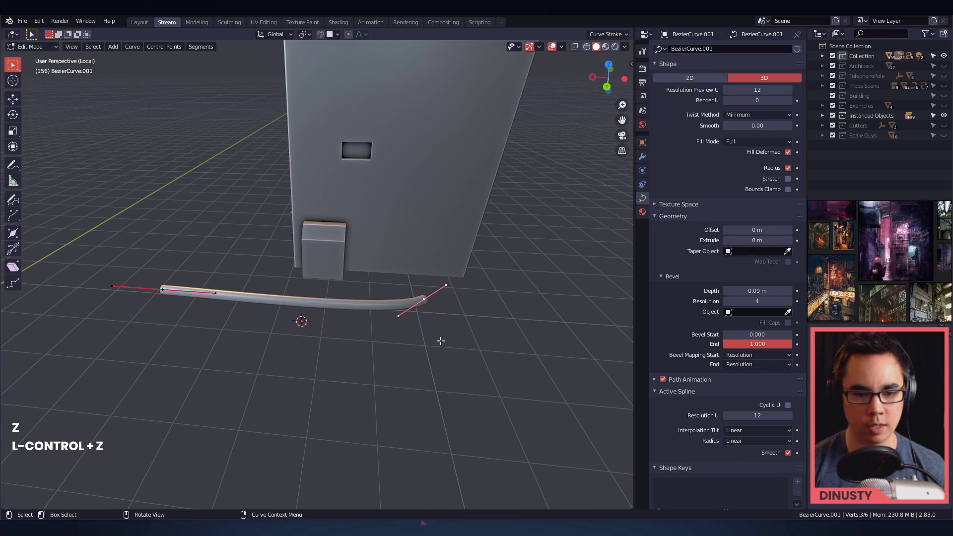
key(e)
click(564, 304)
alt+shift+drag(564, 304, 440, 326)
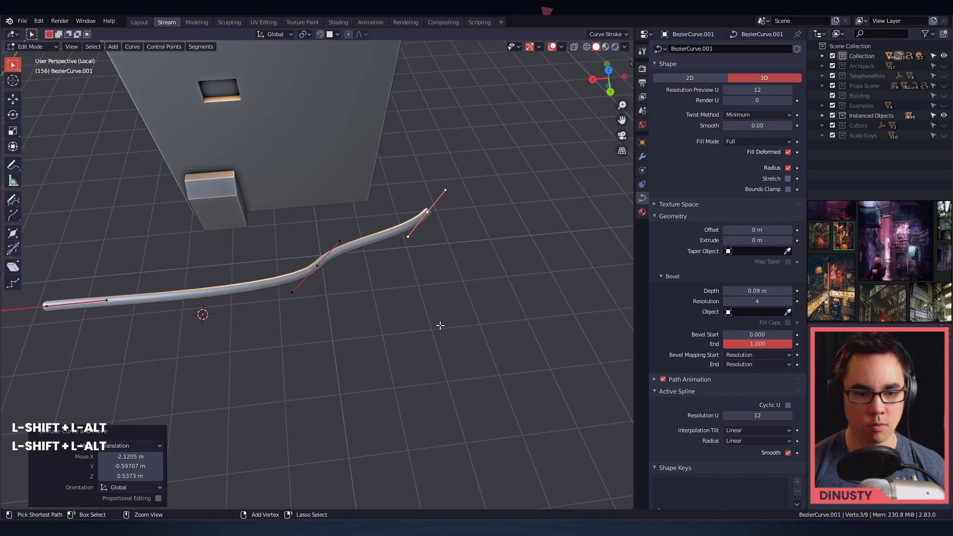
key(ctrl+z)
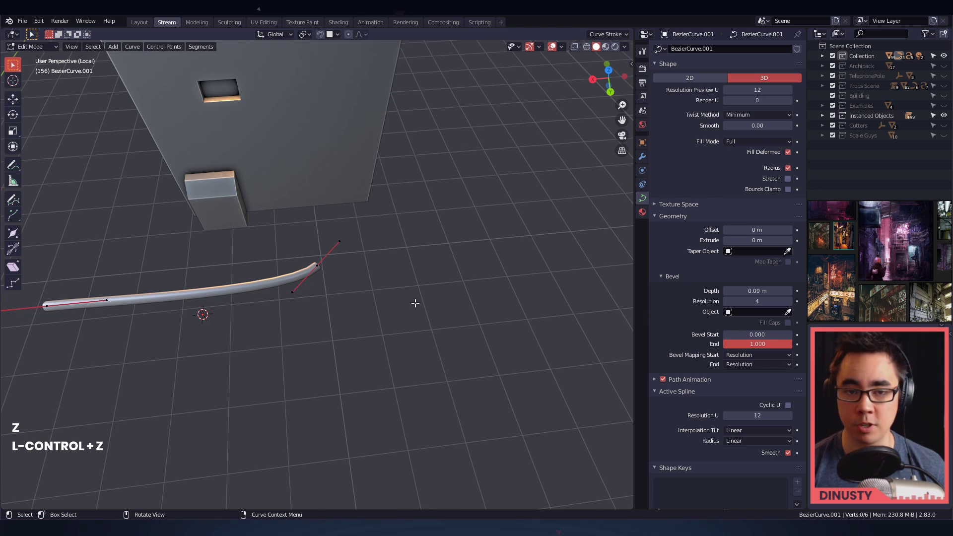
- In top view, move the bent end's inner handle about 0.89 m in X and -0.42 m in Y to straighten the pipe
alt+drag(411, 288, 368, 360)
click(302, 322)
alt+shift+drag(324, 327, 438, 352)
shift+click(395, 321)
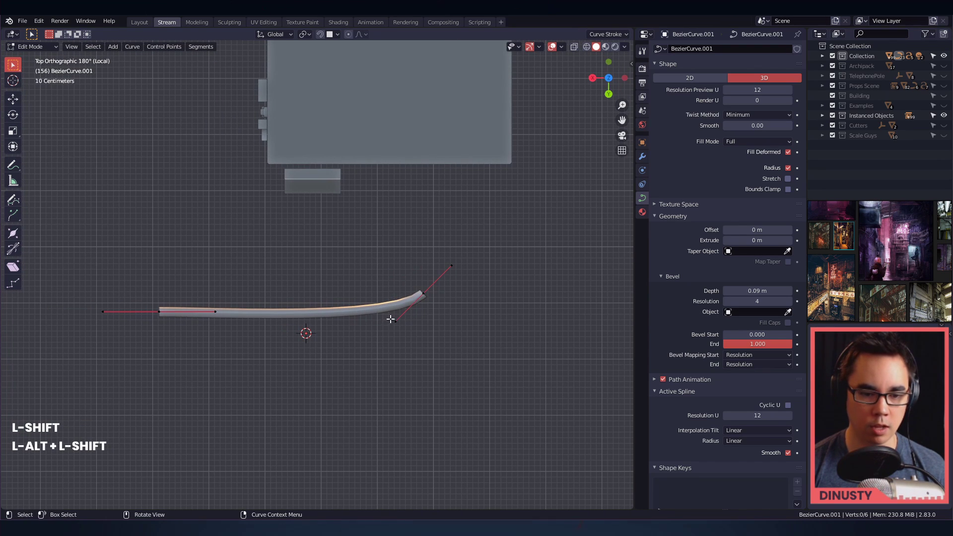
key(g)
click(313, 283)
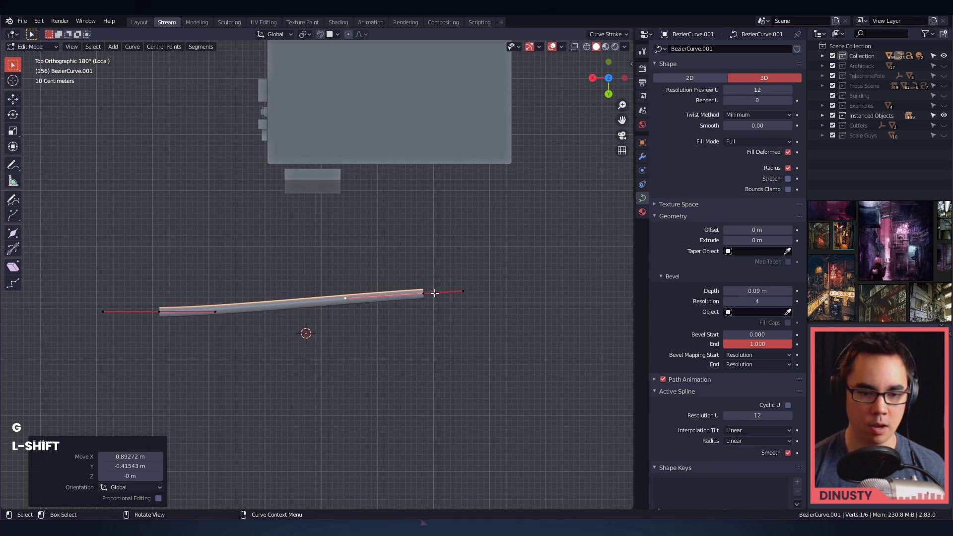
- Align the end point with the opposite end and shift its inner handle about 0.044 m in X and -0.044 m in Y
click(422, 294)
key(g)
click(416, 334)
drag(347, 313, 344, 311)
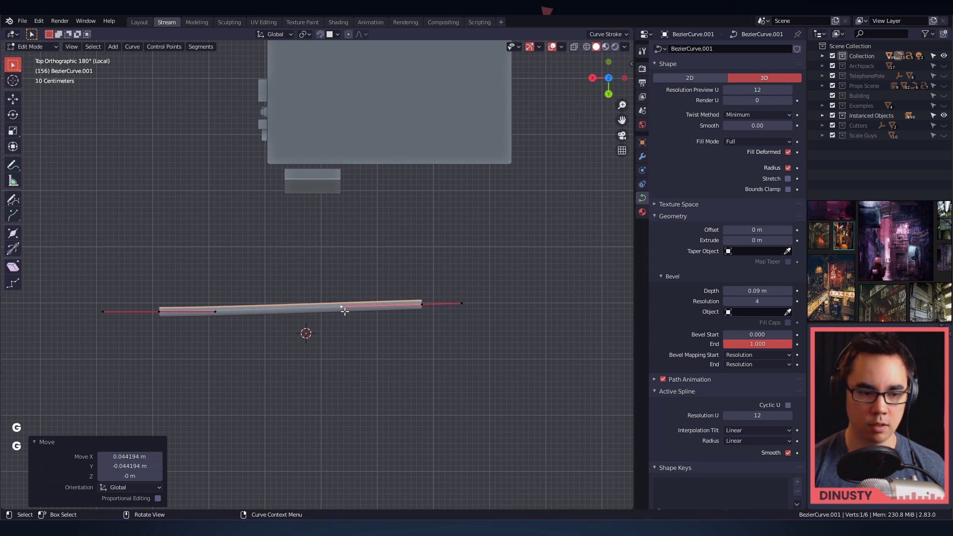
- Shift the pipe's left end point about -0.009 m in X and -0.097 m in Y
click(166, 316)
key(g)
click(167, 311)
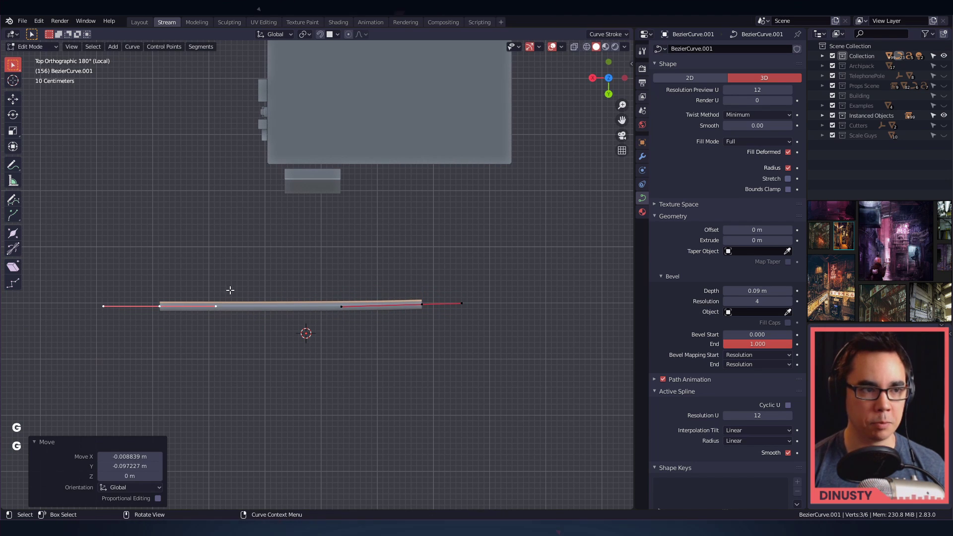
- Move the pipe's right end point level with the left end so the pipe lies straight
alt+shift+drag(356, 246, 444, 236)
click(463, 276)
key(g)
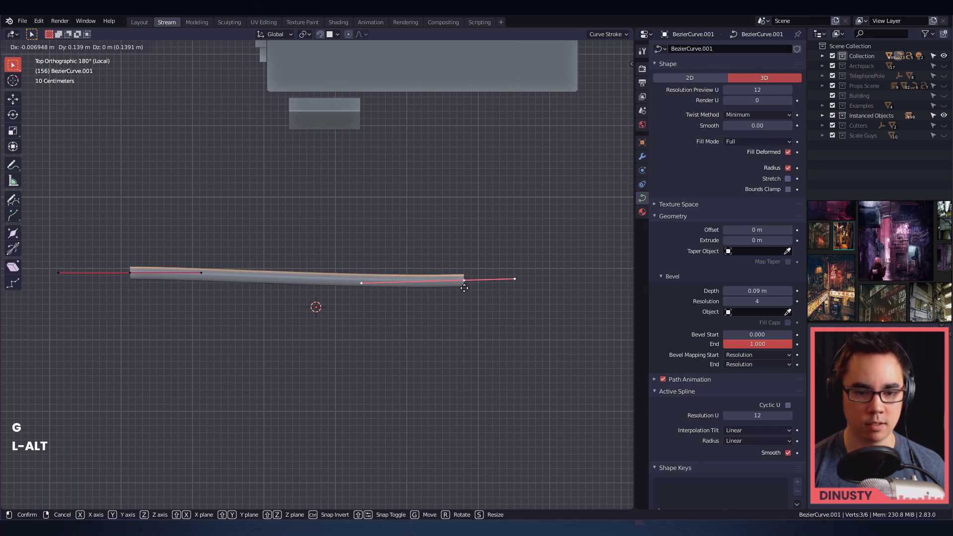
click(467, 281)
alt+shift+drag(521, 294, 524, 265)
click(433, 289)
key(g)
click(469, 295)
click(469, 295)
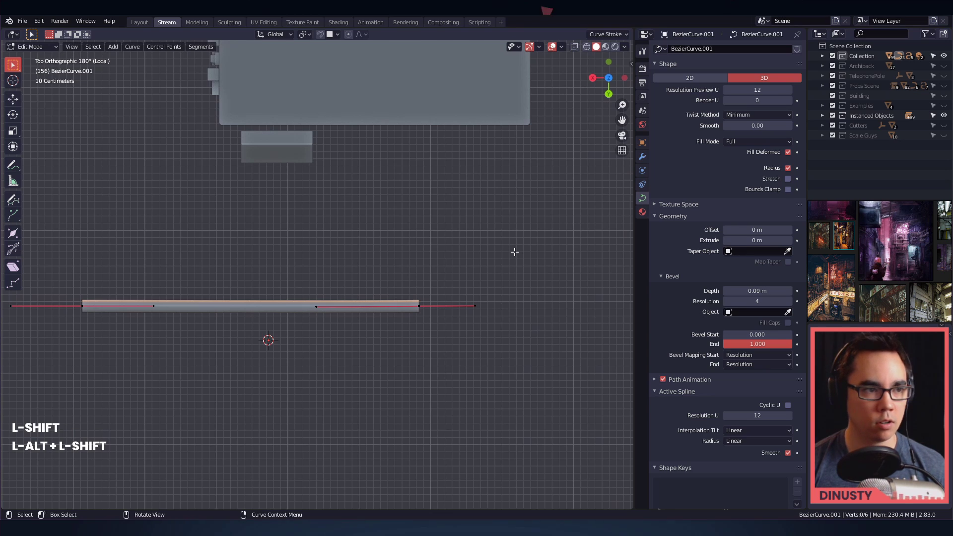
alt+shift+drag(453, 262, 440, 240)
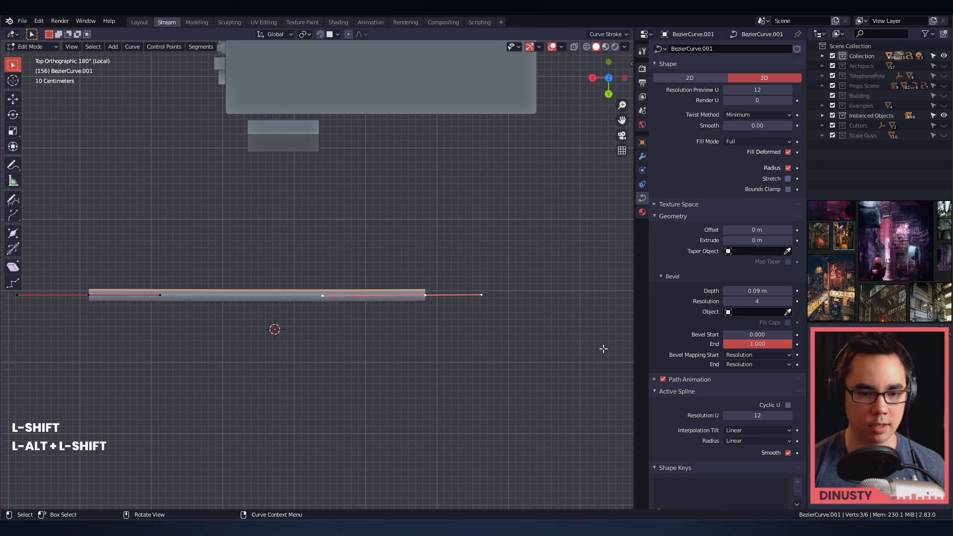
drag(411, 291, 447, 329)
key(g)
right_click(452, 298)
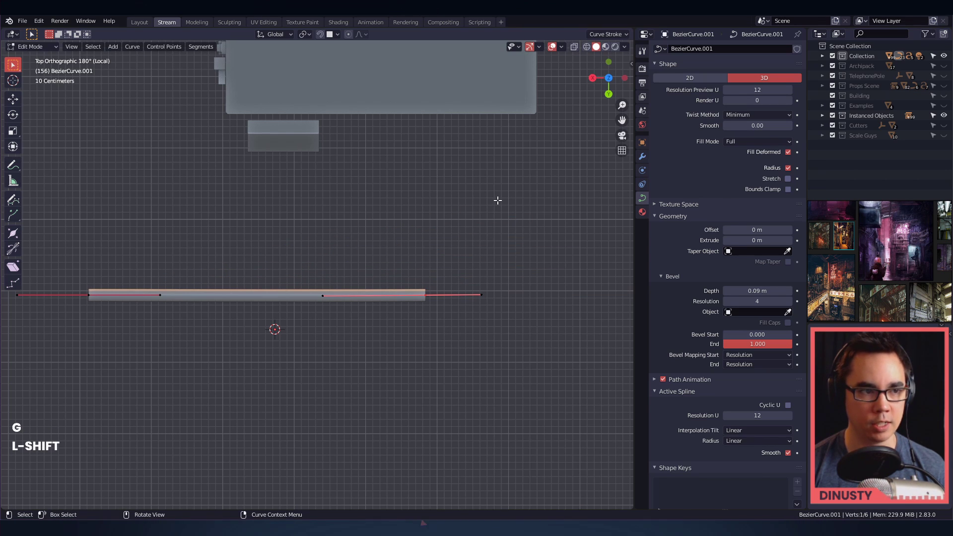
- Switch the active selection tool from box selection to Tweak
key(w)
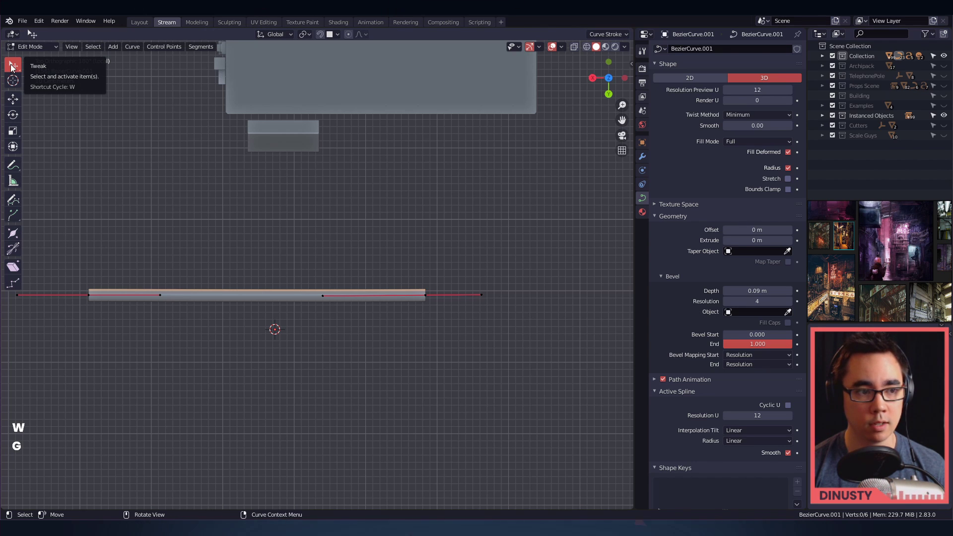
key(w)
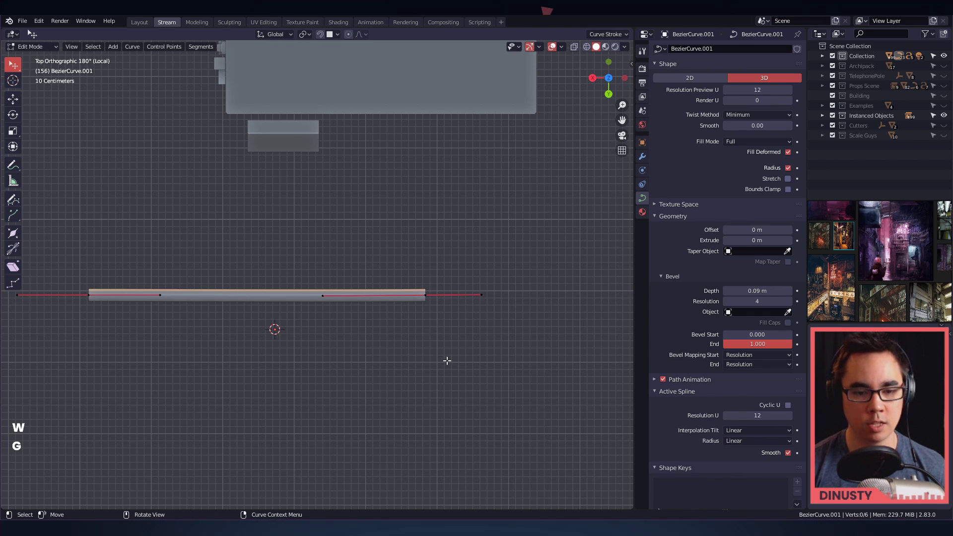
alt+shift+drag(507, 334, 504, 319)
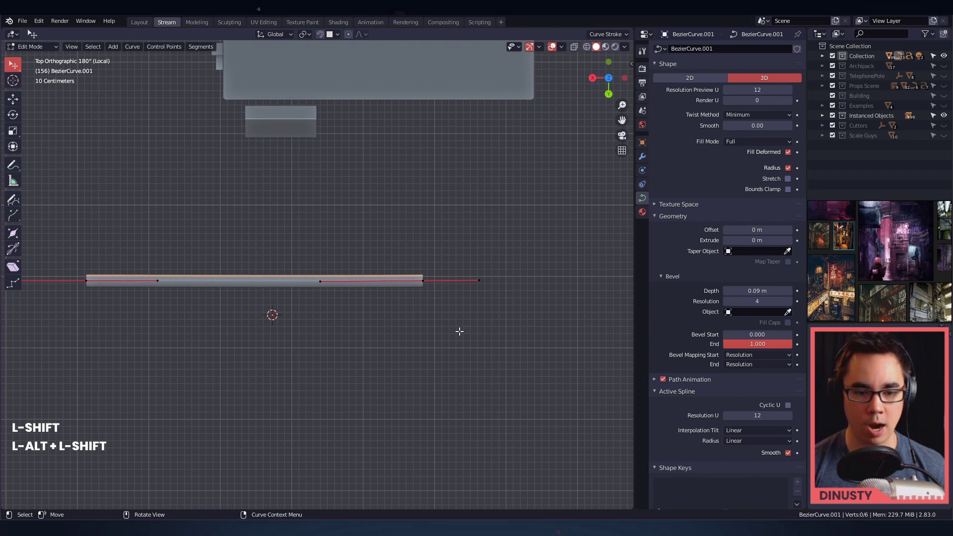
- Try moving the right end point freely with the Tweak tool, then undo both moves
drag(435, 297, 499, 234)
drag(426, 240, 403, 289)
key(ctrl+z)
key(ctrl+z)
- Tweak the pipe's right end point and its inner handle so the pipe rises gently toward that end
drag(309, 279, 299, 250)
drag(461, 288, 463, 263)
drag(413, 285, 460, 260)
drag(347, 274, 338, 259)
- Select both end points of the curve and subdivide the segment with one cut
click(114, 280)
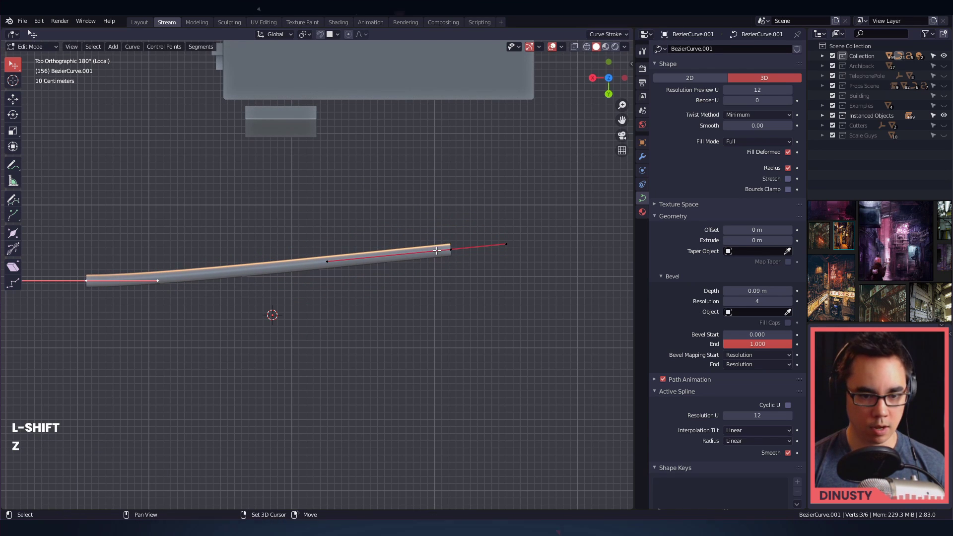
shift+click(437, 251)
alt+shift+drag(359, 294, 411, 298)
shift+click(473, 252)
shift+click(473, 253)
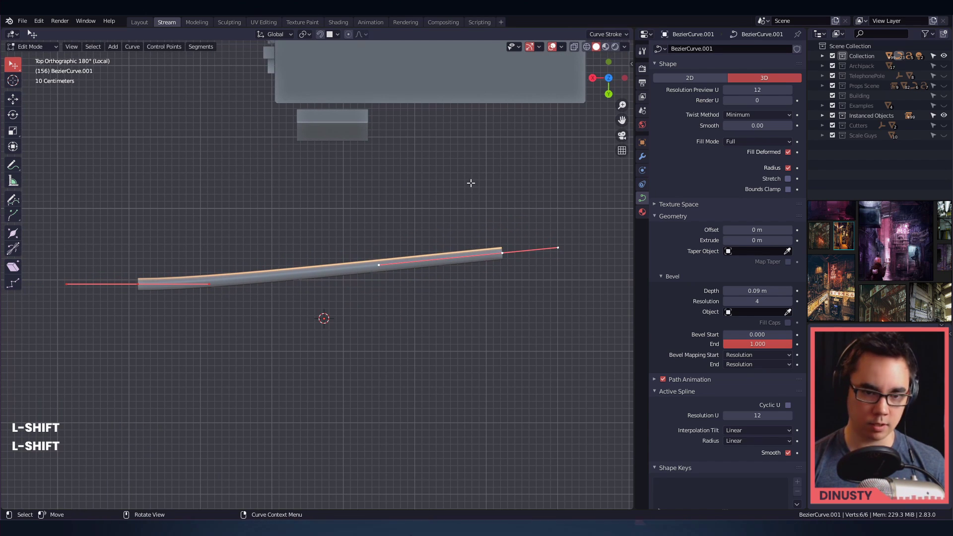
right_click(476, 171)
key(s)
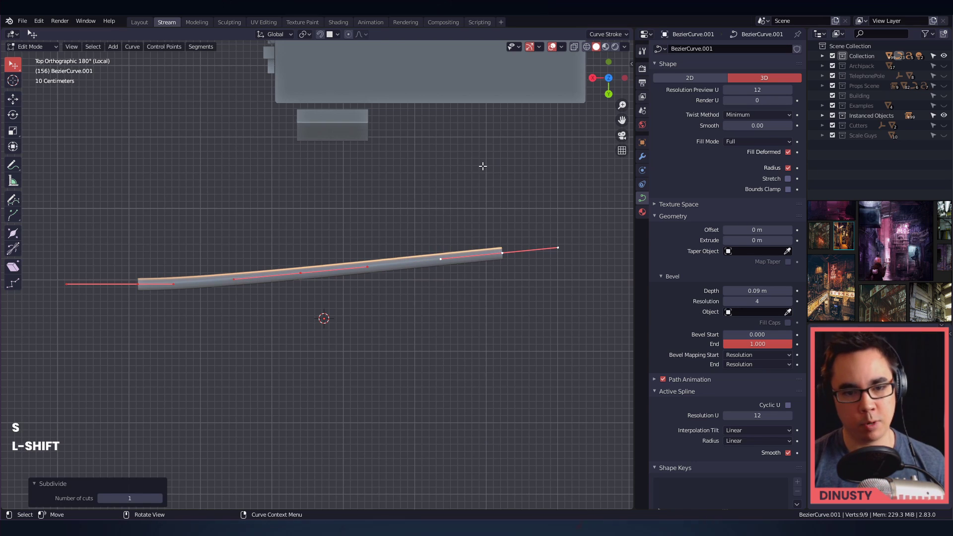
- Move the new middle point about 0.056 m in X and -0.584 m in Y, and slightly adjust its right handle
click(293, 273)
key(g)
click(392, 270)
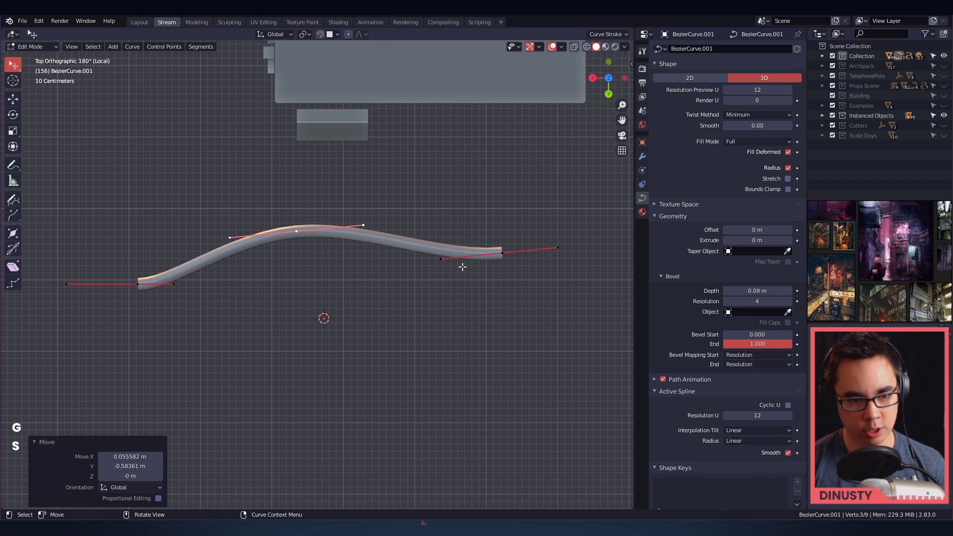
click(364, 226)
key(g)
click(367, 263)
click(489, 256)
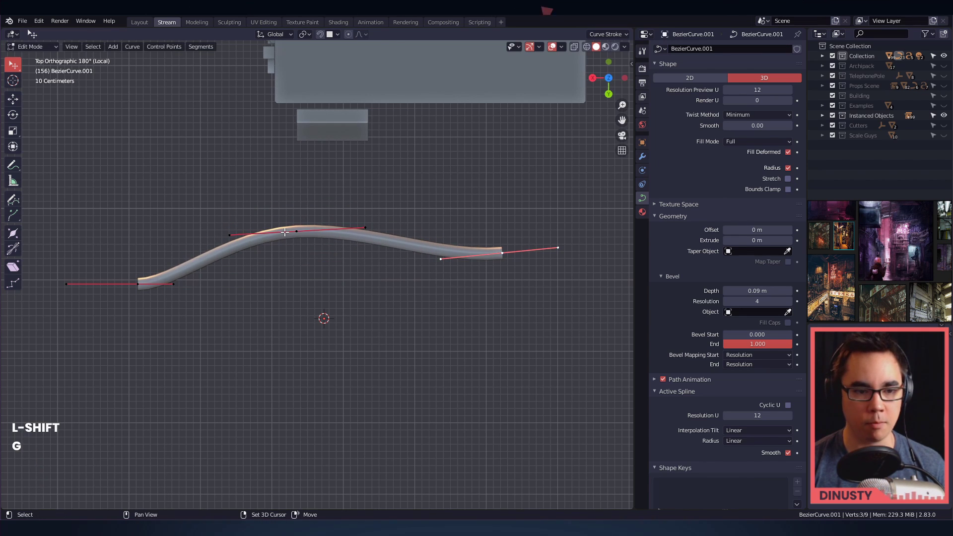
- Select the middle and right end points together and extrude them in the positive Y direction
shift+middle_drag(436, 288, 349, 212)
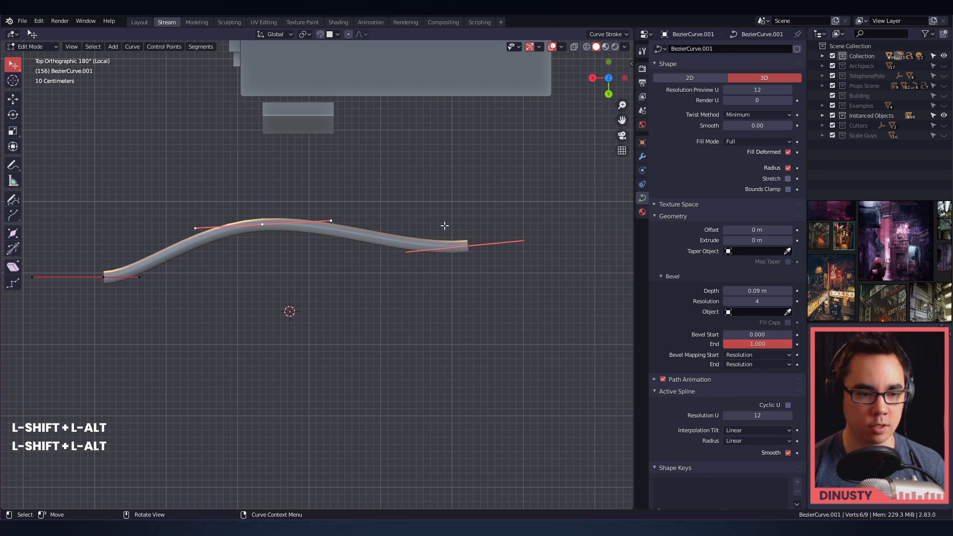
shift+click(462, 248)
shift+click(455, 252)
key(e)
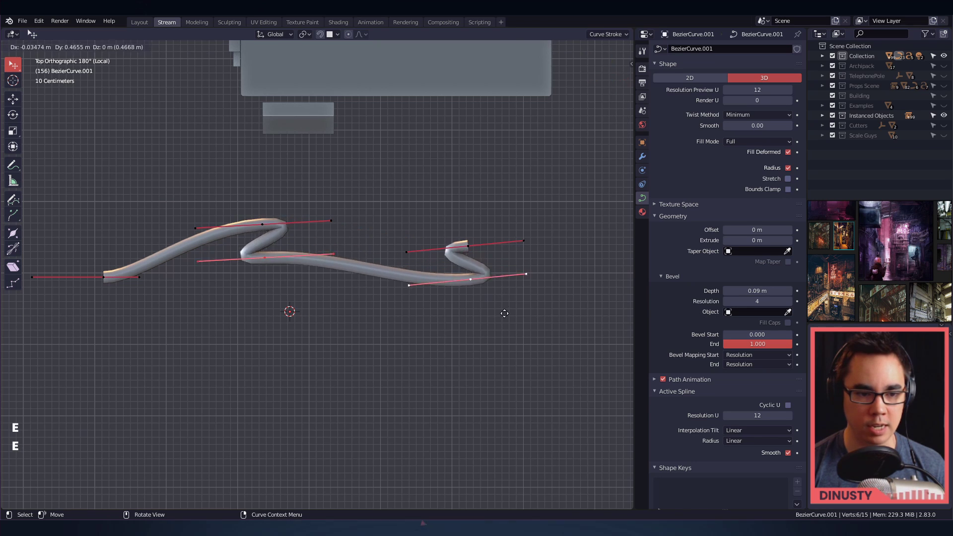
click(501, 326)
- Move one extruded point about 0.855 m in X and -1.021 m in Y, then arrange both extruded points and their handles into a raised hump
drag(469, 298, 385, 215)
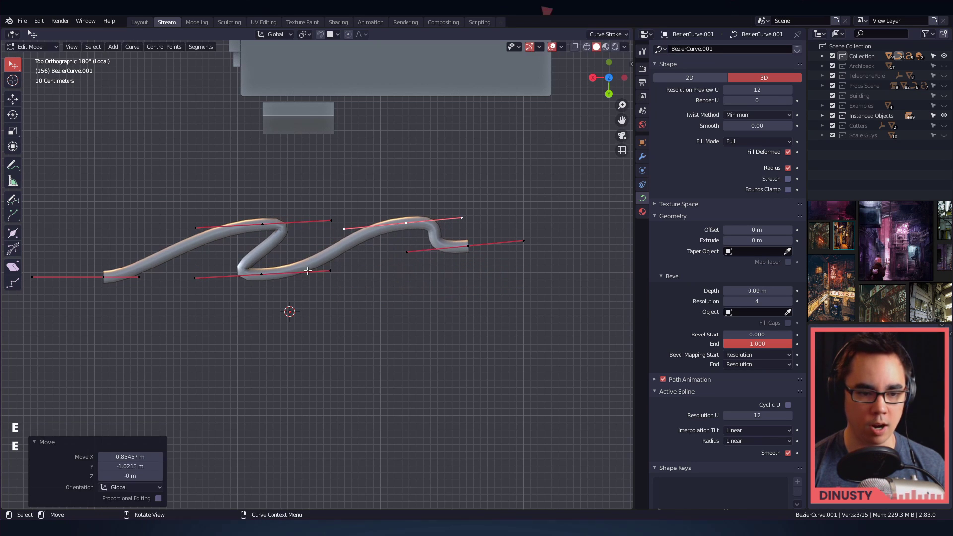
drag(268, 275, 338, 189)
drag(408, 185, 384, 185)
mouse_move(336, 190)
mouse_down()
mouse_move(356, 188)
mouse_move(348, 188)
mouse_up()
drag(281, 193, 304, 194)
drag(348, 186, 345, 184)
drag(344, 185, 340, 189)
mouse_move(405, 223)
mouse_down()
mouse_move(390, 219)
mouse_move(424, 230)
mouse_move(414, 229)
mouse_up()
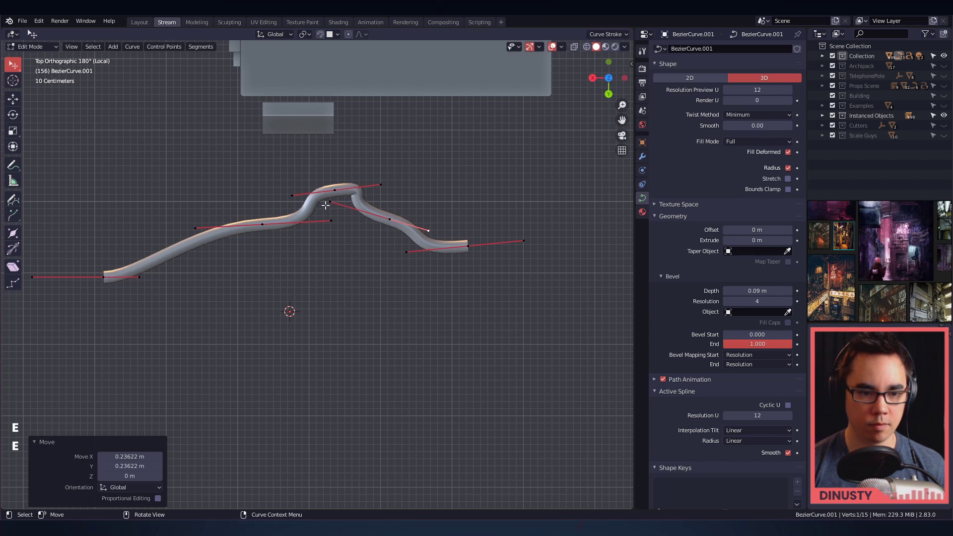
drag(326, 205, 326, 205)
- Scale down the left handle of the control point just right of the hump
ctrl+alt+drag(328, 204, 404, 269)
alt+shift+drag(354, 180, 299, 197)
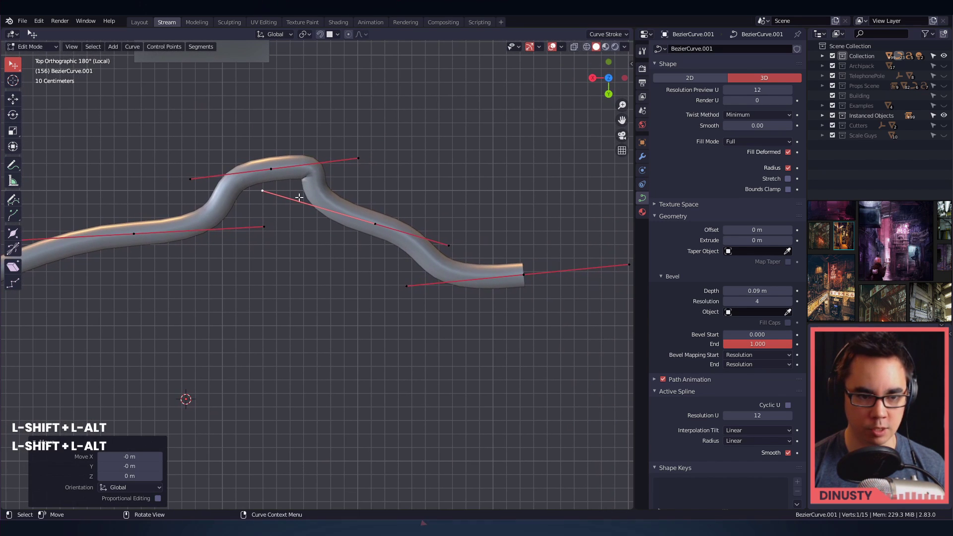
click(264, 192)
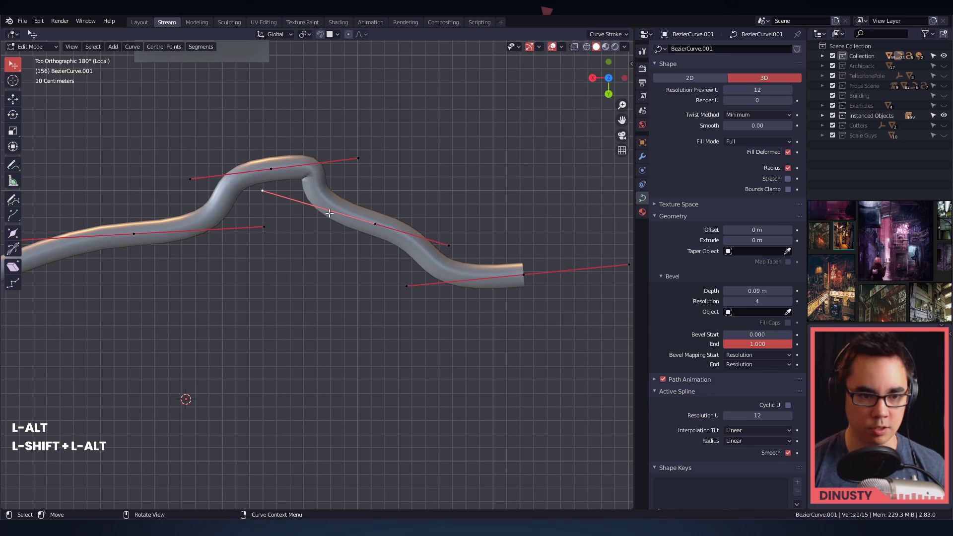
key(s)
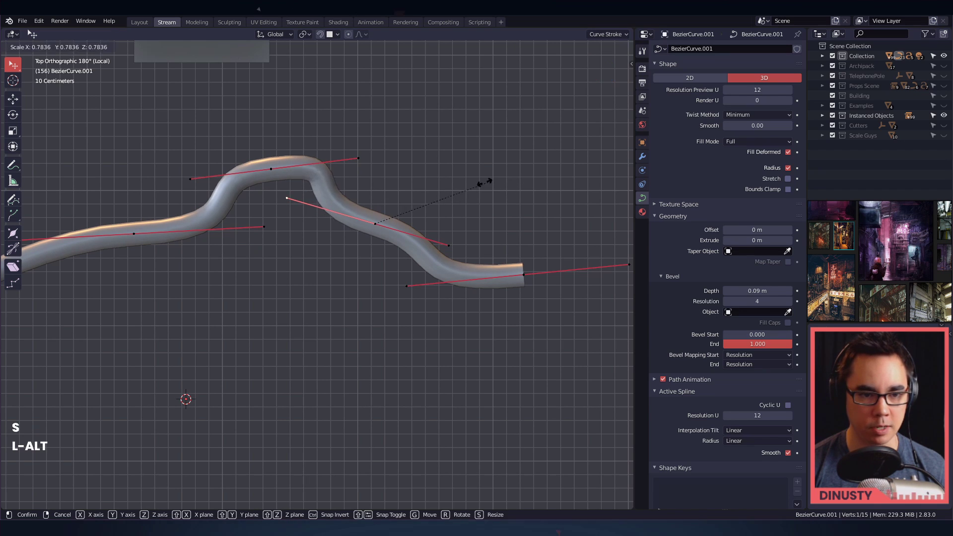
click(441, 189)
ctrl+alt+drag(442, 219, 439, 223)
- Move the control point just right of the hump closer to the hump
drag(400, 233, 403, 233)
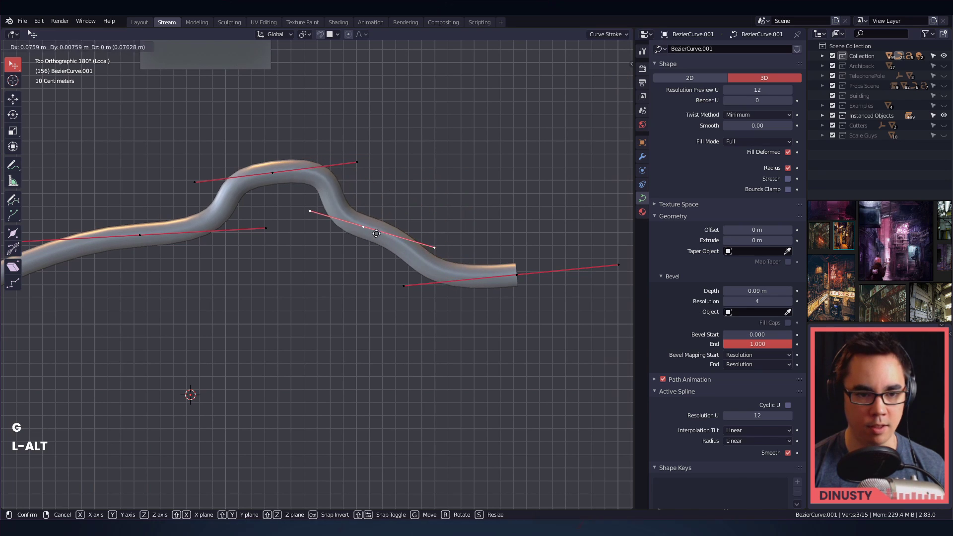
click(376, 233)
click(447, 207)
click(364, 227)
key(g)
click(339, 225)
click(444, 202)
- Adjust that point's left handle slightly and move the point back toward the pipe's right end
click(286, 210)
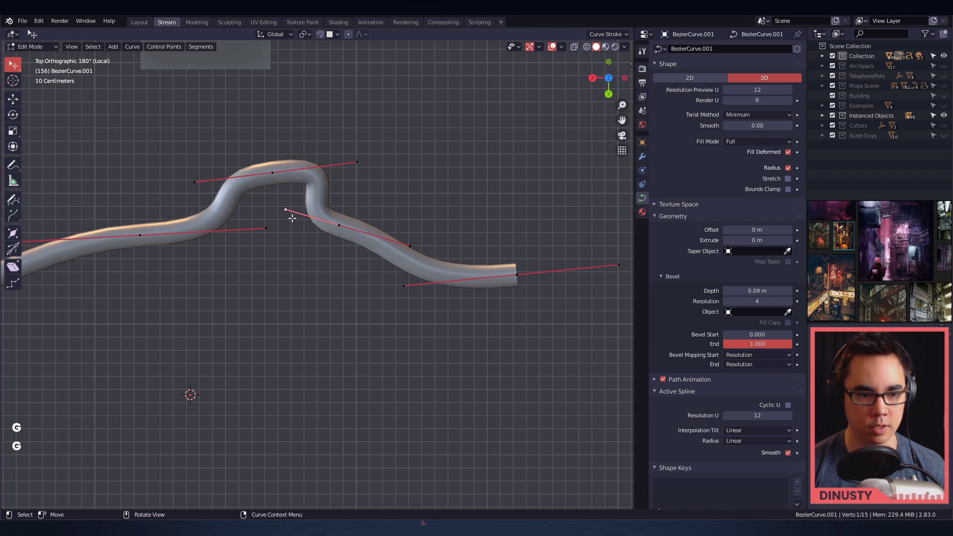
key(g)
click(284, 223)
click(340, 224)
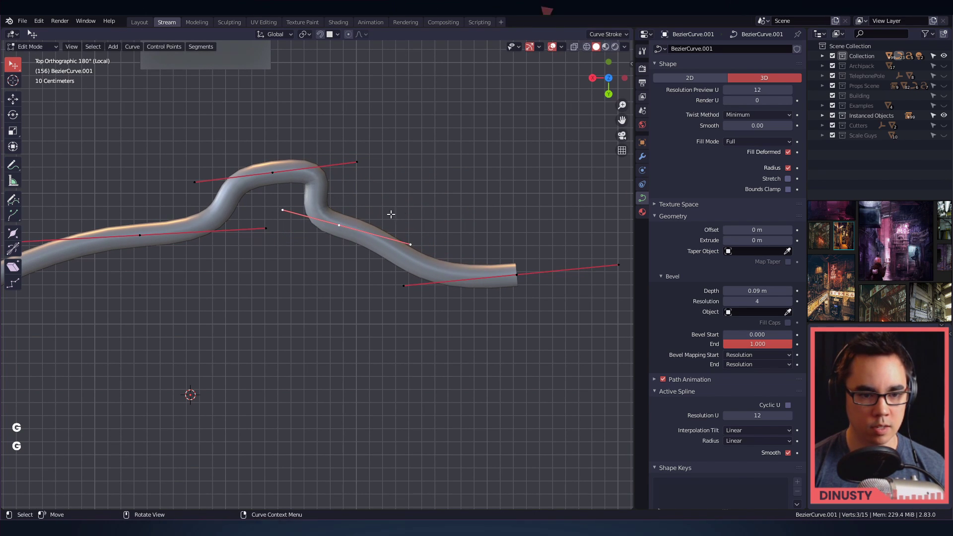
key(g)
click(456, 207)
- Scale the point's left handle by 1.093, then rescale it to reshape the bend beside the hump
click(330, 208)
key(s)
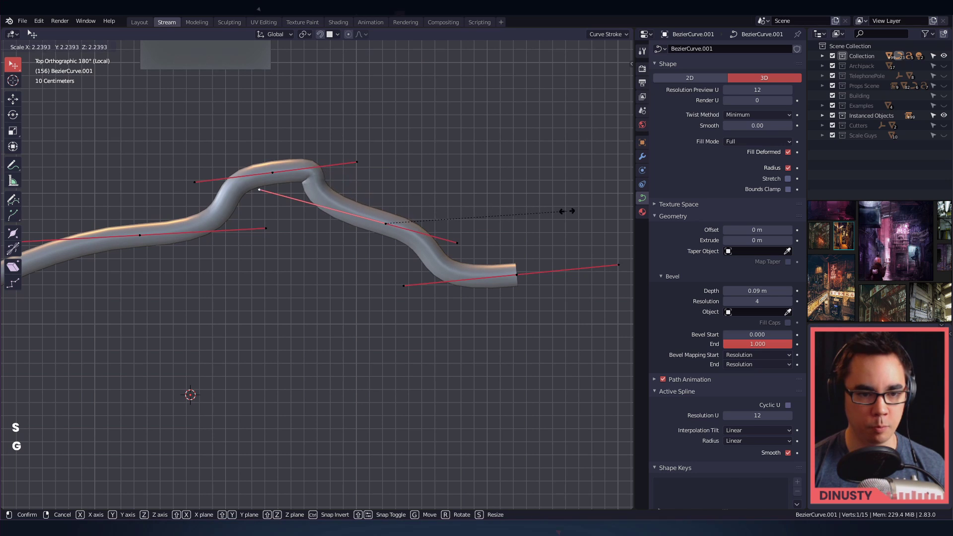
click(463, 197)
key(s)
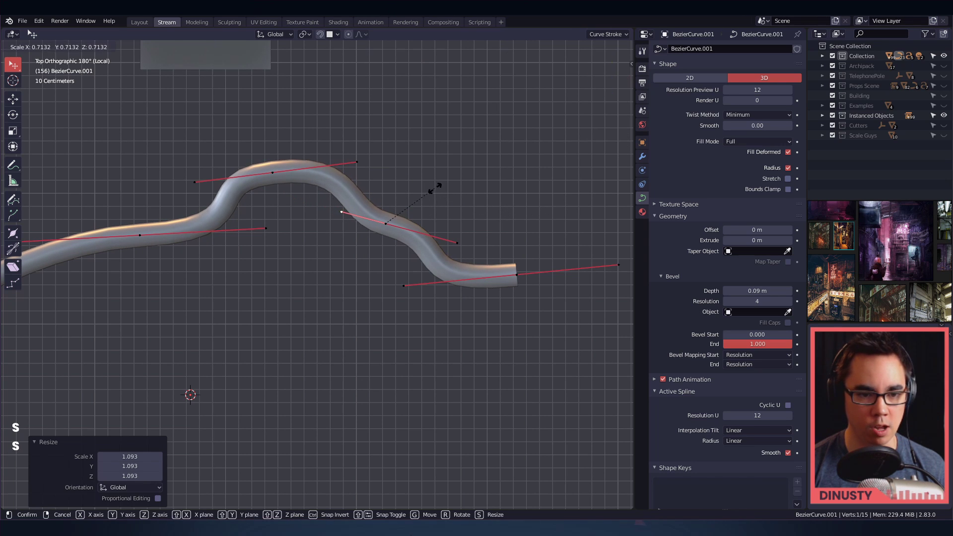
click(460, 188)
- In a perspective view, scale the same handle to about 0.48 of its length
ctrl+alt+drag(466, 188, 470, 154)
alt+shift+drag(470, 155, 468, 196)
key(s)
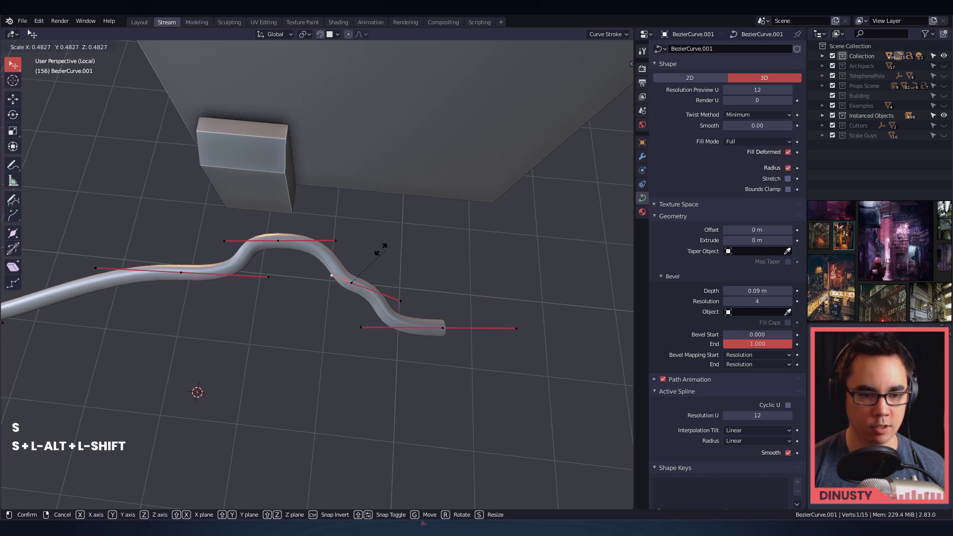
click(379, 251)
- Return the pipe to Object Mode and set its bevel depth to 0.03 m
ctrl+alt+drag(364, 248, 532, 251)
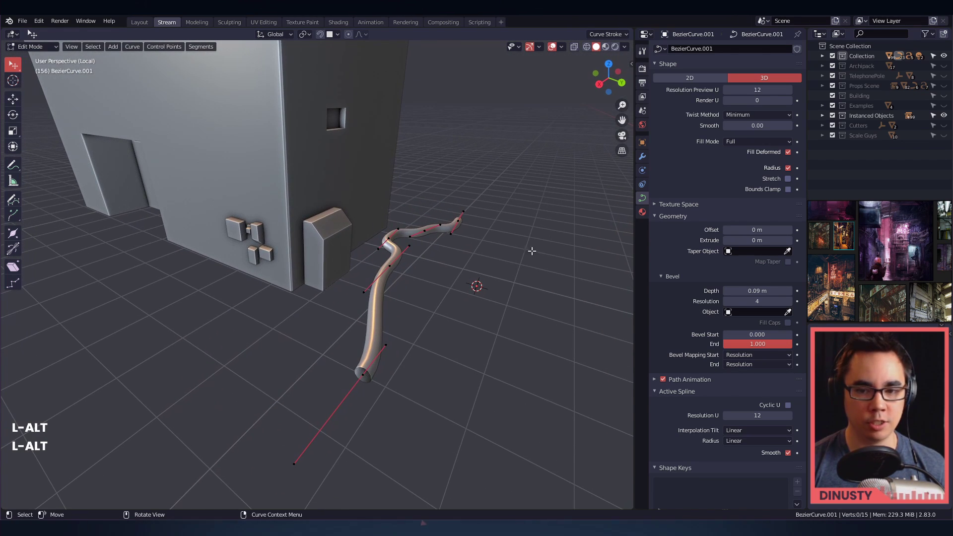
key(Tab)
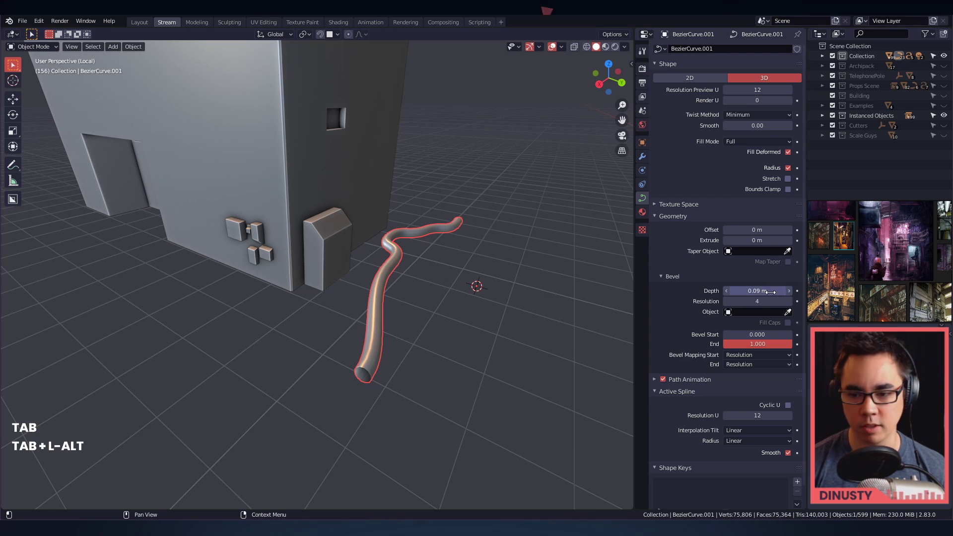
drag(756, 293, 723, 293)
- Rotate the whole pipe -93.5° around the global Z axis
alt+shift+drag(539, 268, 513, 274)
alt+drag(513, 274, 435, 322)
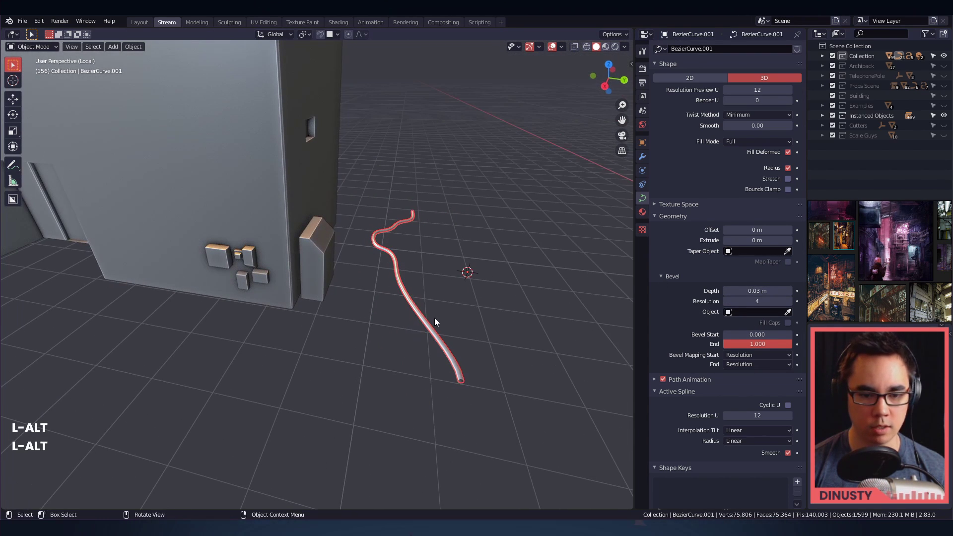
key(r)
key(x)
key(z)
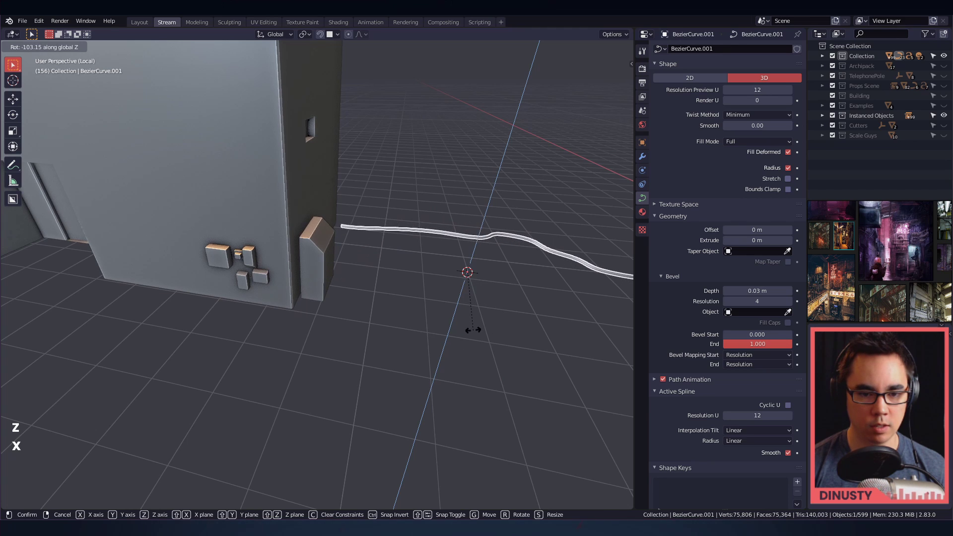
click(484, 318)
- Move the pipe about 0.8 m in X and -3.8 m in Y to the building, then about 1.21 m in X against the wall
key(g)
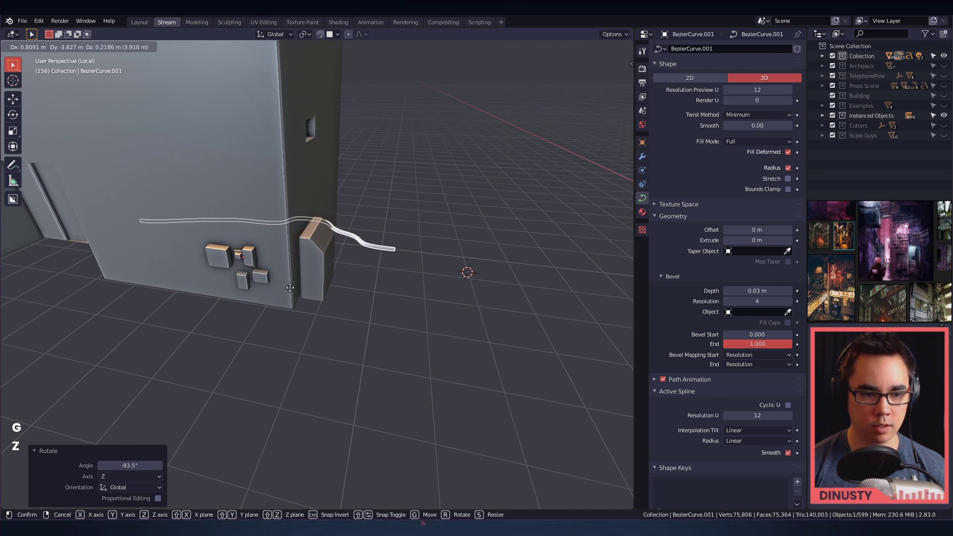
click(287, 286)
alt+drag(288, 286, 496, 282)
key(g)
click(428, 277)
- Nudge the pipe about 0.003 m in X, 0.018 m in Y and 0.035 m in Z above the wall boxes
alt+drag(331, 209, 429, 248)
scroll(331, 263, up, 6)
key(g)
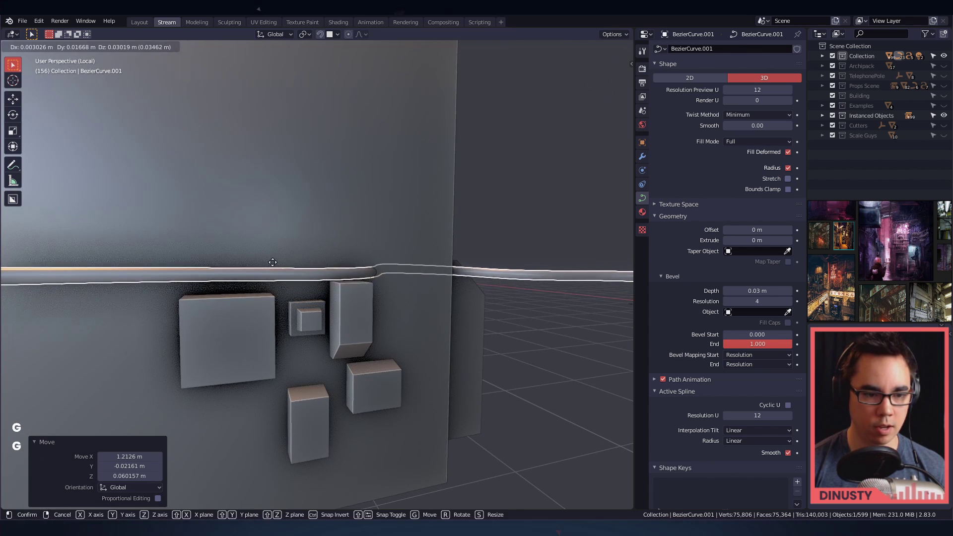
click(264, 282)
- Set the wall pipe's bevel depth to 0.018 m
alt+drag(264, 281, 269, 309)
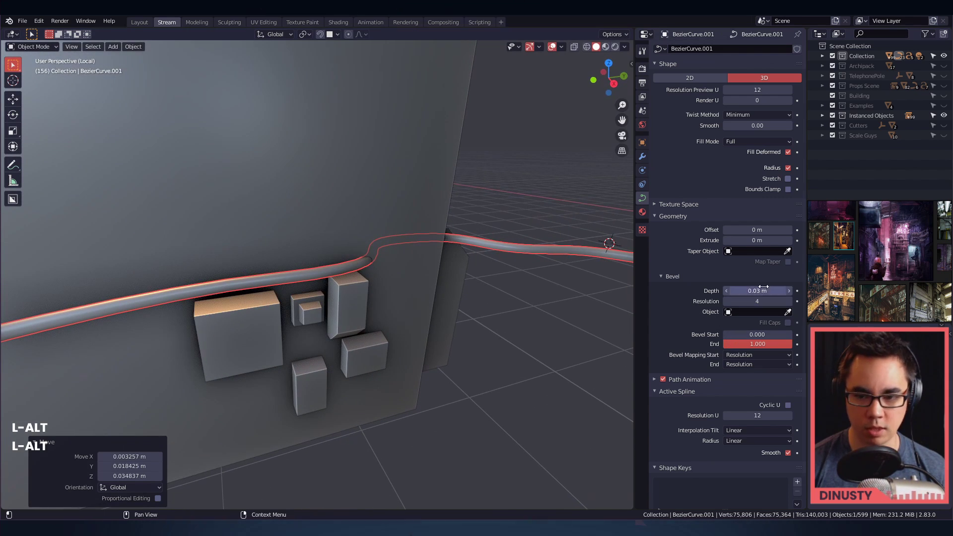
mouse_move(763, 291)
mouse_down()
mouse_move(735, 291)
mouse_move(767, 291)
mouse_move(749, 291)
mouse_up()
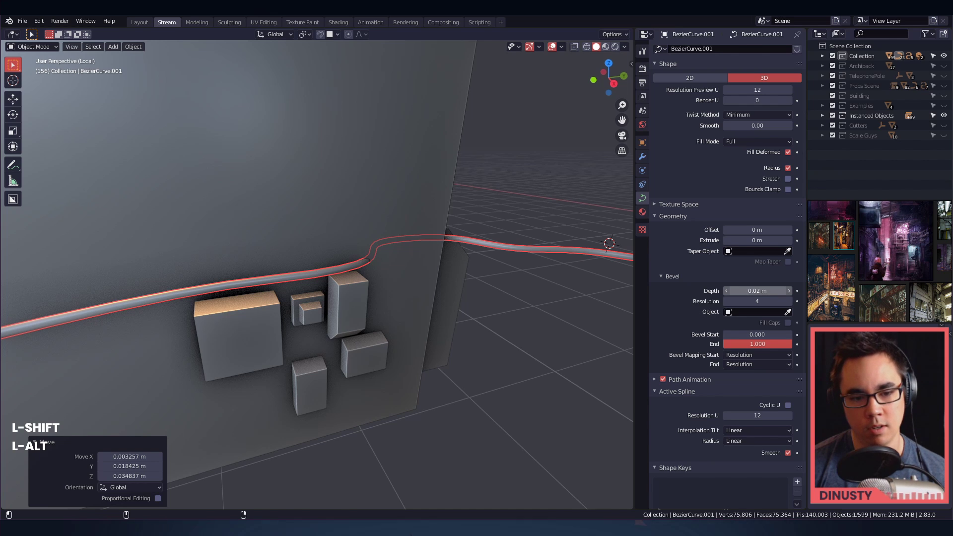
click(521, 258)
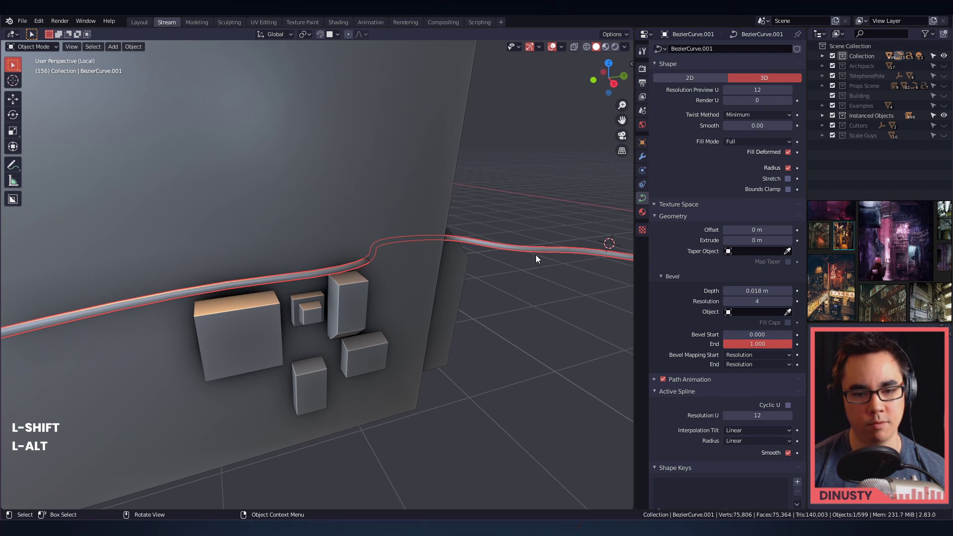
- Shorten the handles of the control points above the wall boxes and near the building corner, scaling the corner one by 0.342
ctrl+alt+drag(535, 255, 461, 263)
mouse_move(462, 263)
alt+mouse_down()
mouse_move(419, 283)
mouse_move(471, 252)
alt+mouse_up()
ctrl+alt+drag(471, 252, 497, 283)
key(Tab)
scroll(422, 283, down, 1)
click(378, 260)
key(s)
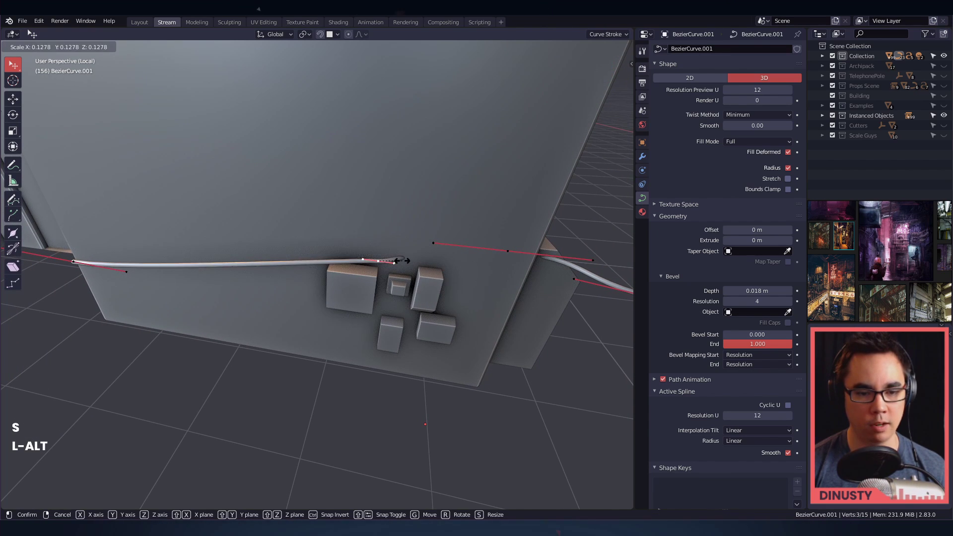
click(401, 260)
click(508, 251)
key(s)
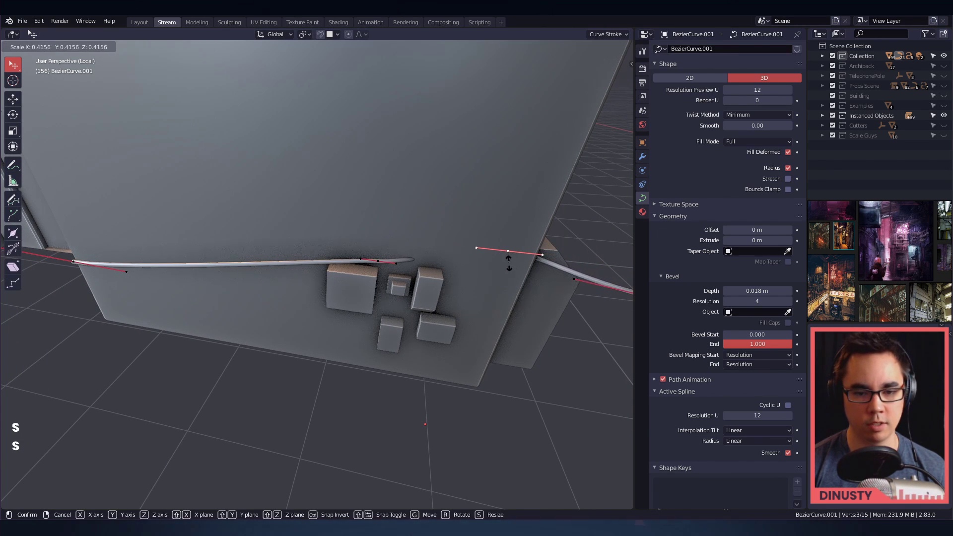
click(522, 258)
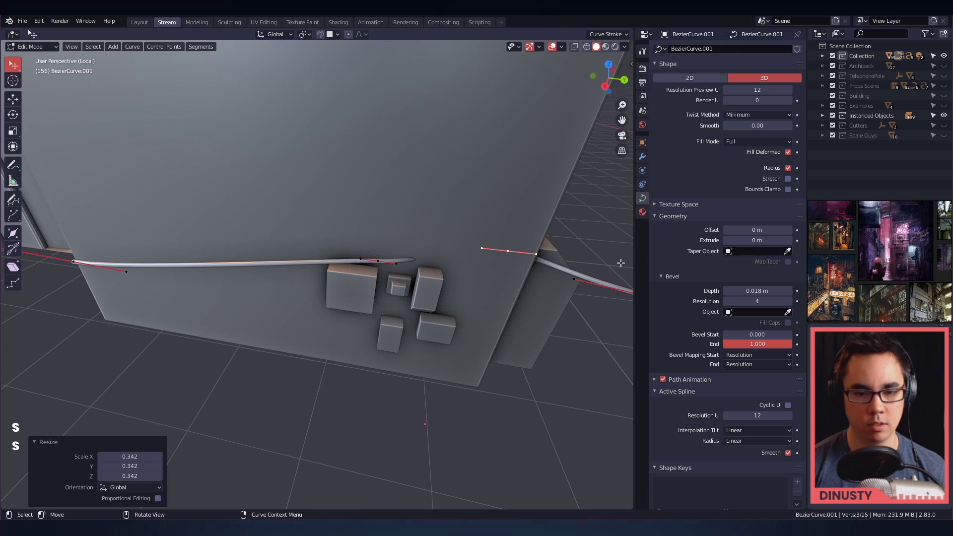
- Scale the door-side control point's handles by 0.445 and move it about -0.503 m in X, 1.641 m in Y and 0.179 m in Z
ctrl+alt+drag(527, 261, 451, 279)
click(180, 269)
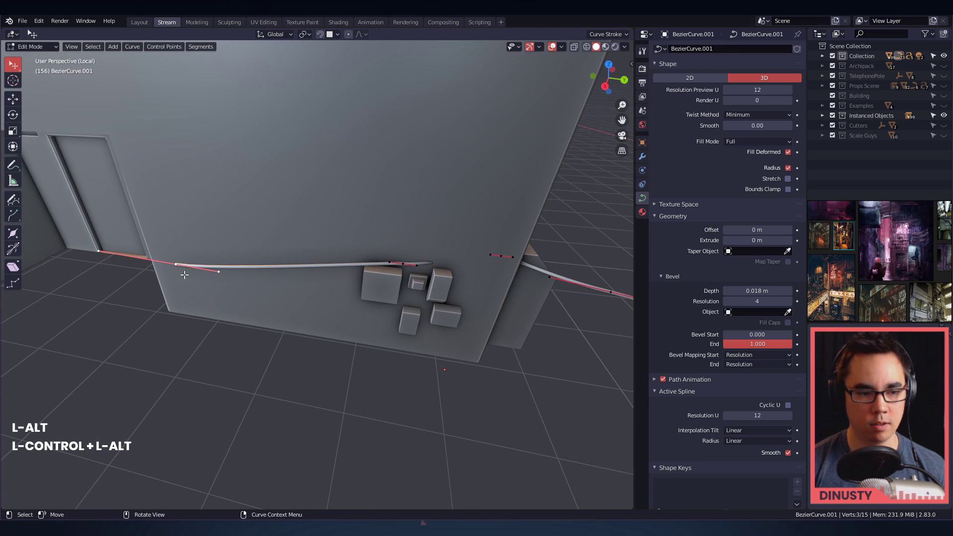
key(s)
click(301, 288)
key(g)
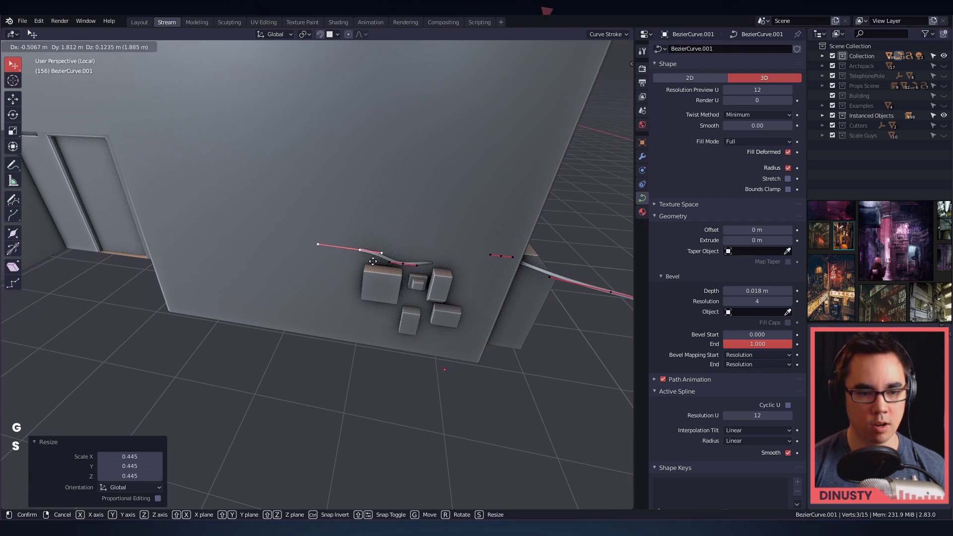
click(373, 261)
- Move the pipe's door-side control point closer to the boxes and snap it onto the top of the largest wall box
mouse_move(373, 261)
alt+shift+mouse_down()
mouse_move(407, 258)
mouse_move(366, 272)
alt+shift+mouse_up()
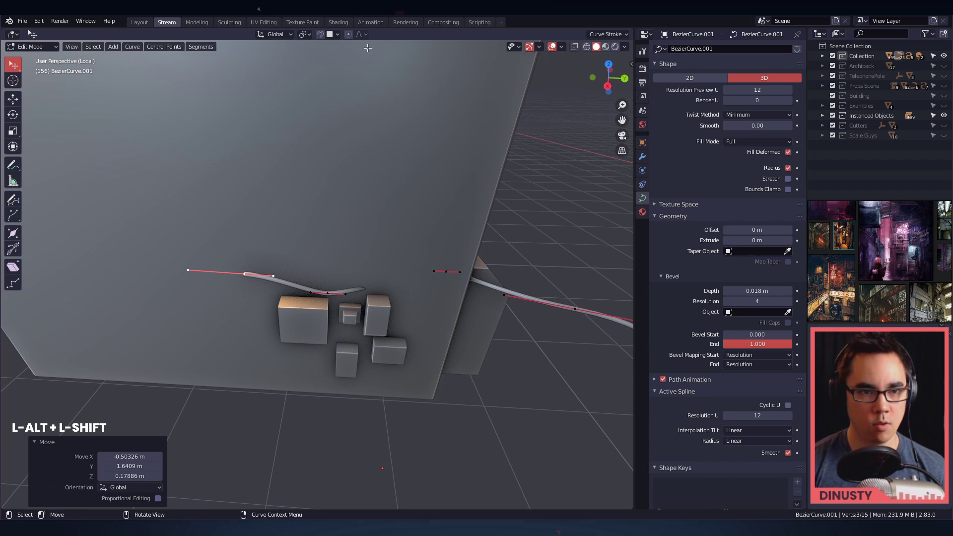
click(337, 35)
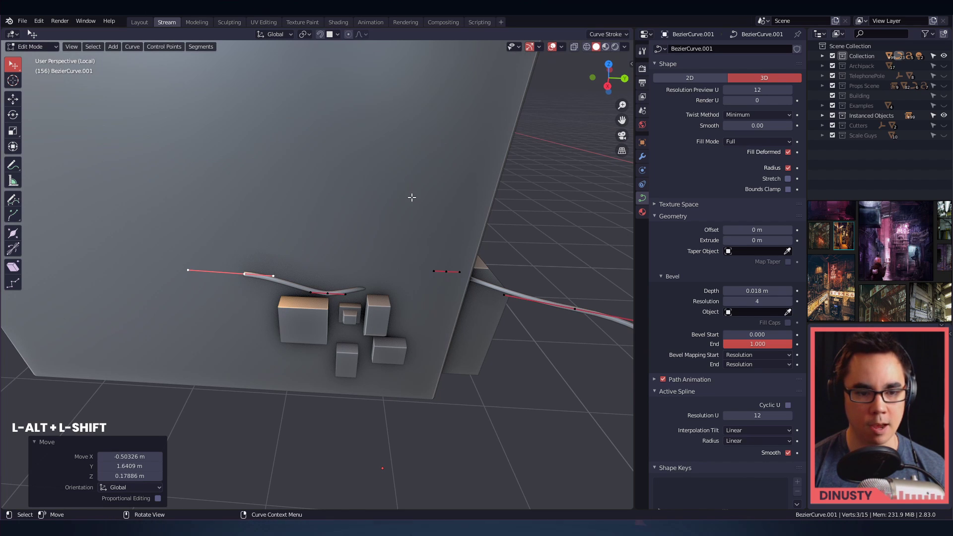
ctrl+alt+drag(411, 195, 377, 197)
alt+shift+drag(377, 197, 353, 225)
alt+shift+drag(254, 232, 247, 213)
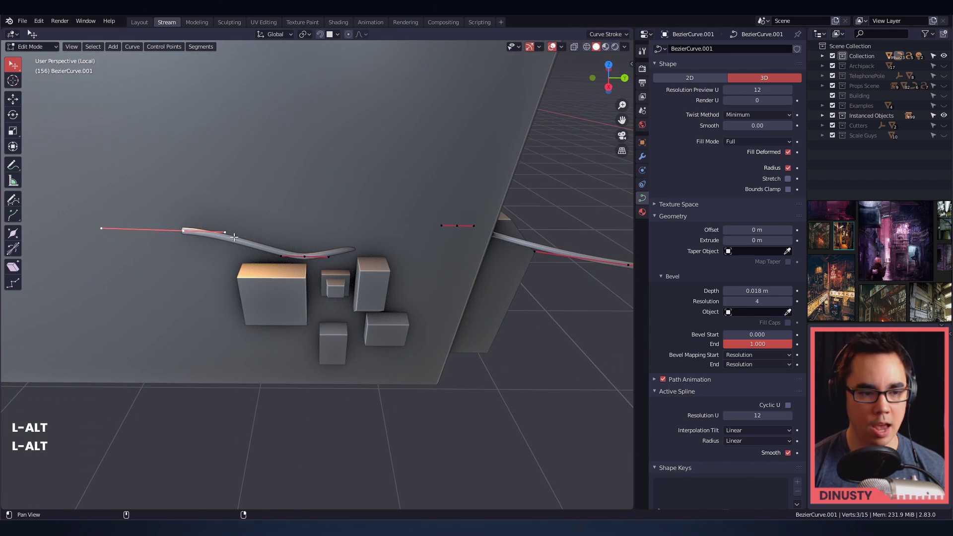
alt+shift+drag(294, 131, 287, 104)
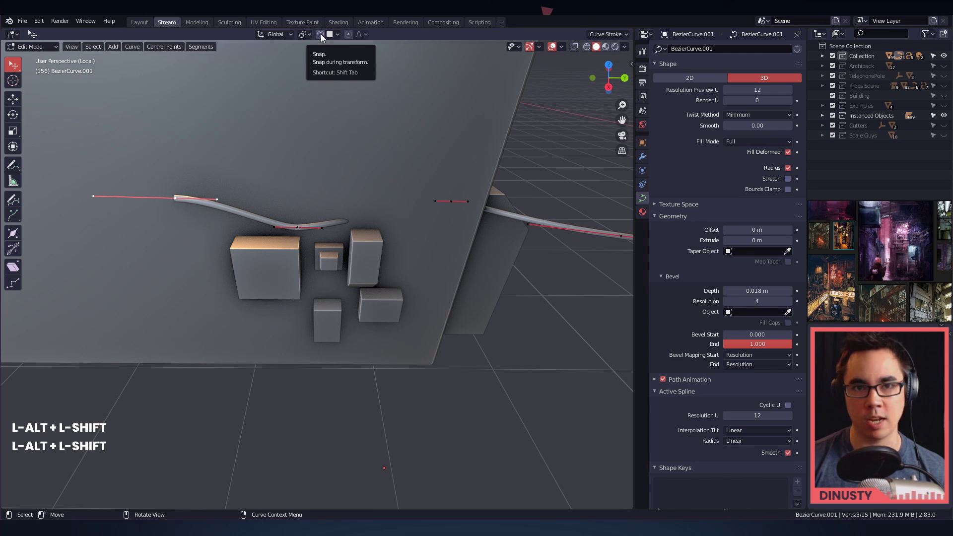
key(g)
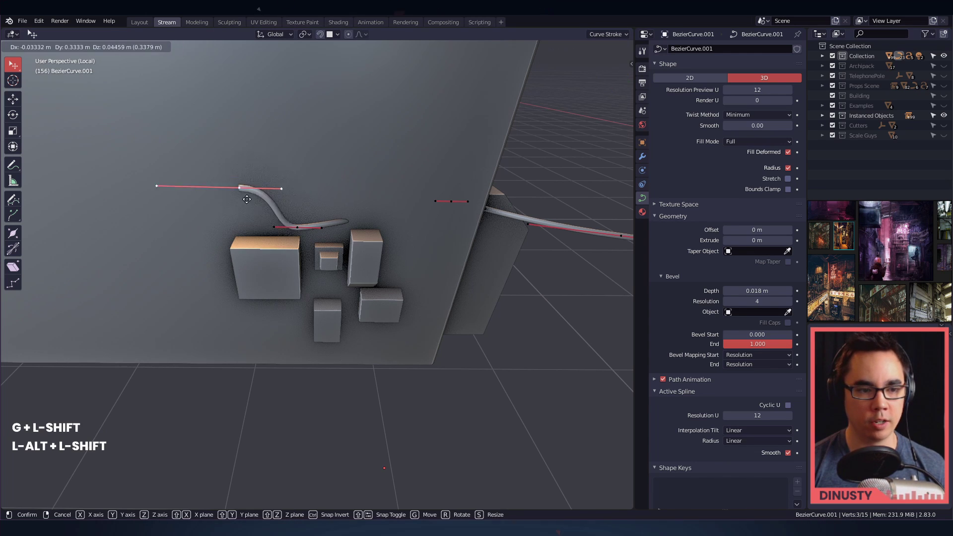
key(ctrl)
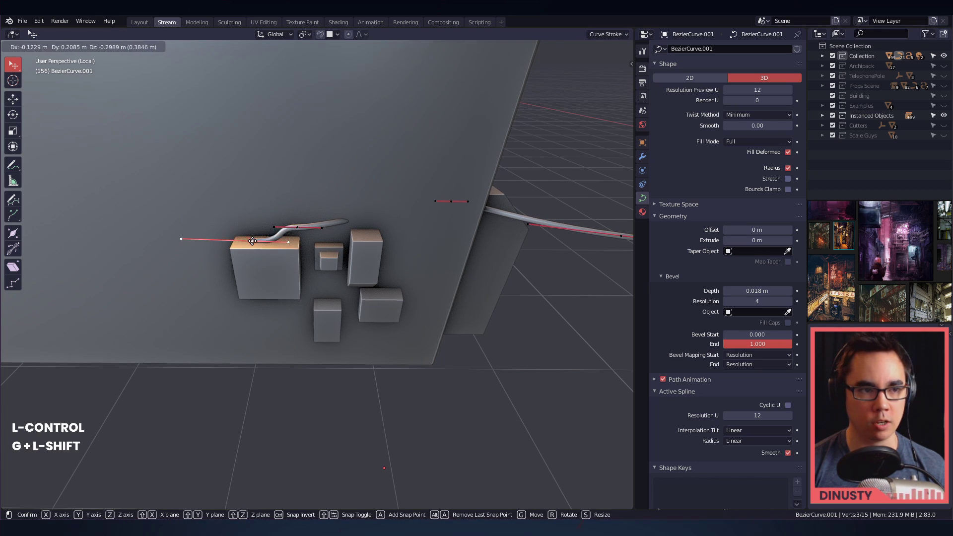
click(243, 199)
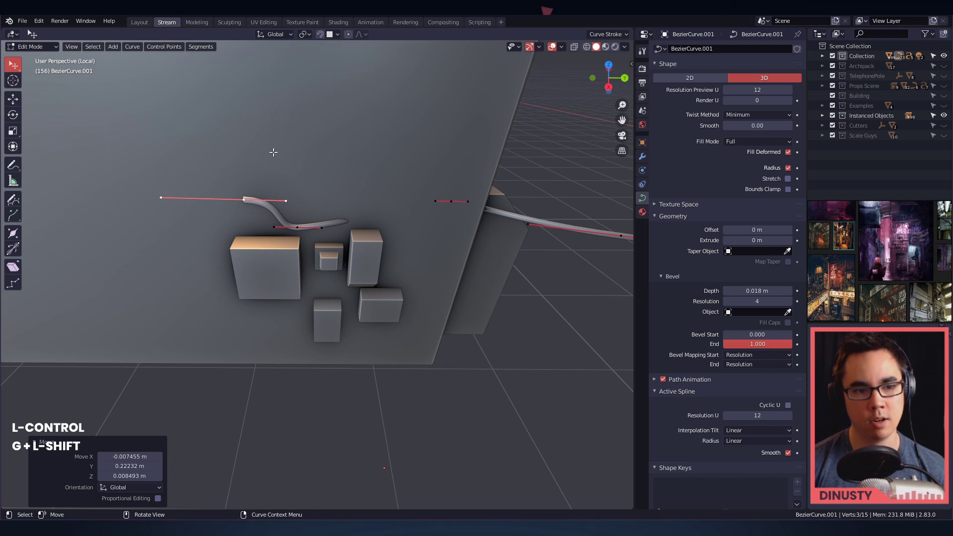
key(g)
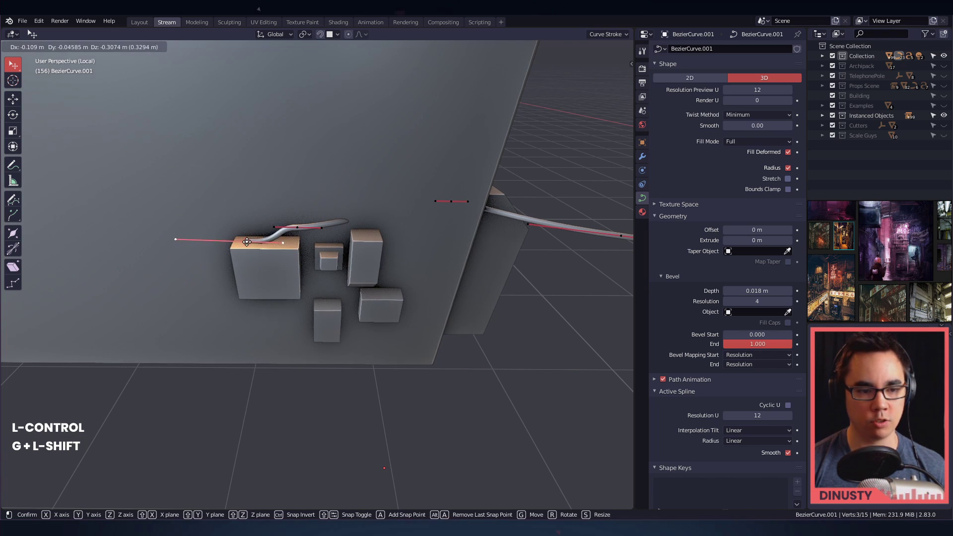
click(247, 242)
- Reposition the next two control points so the pipe rises from the large box and arches above the smaller wall boxes
drag(298, 227, 289, 212)
click(452, 201)
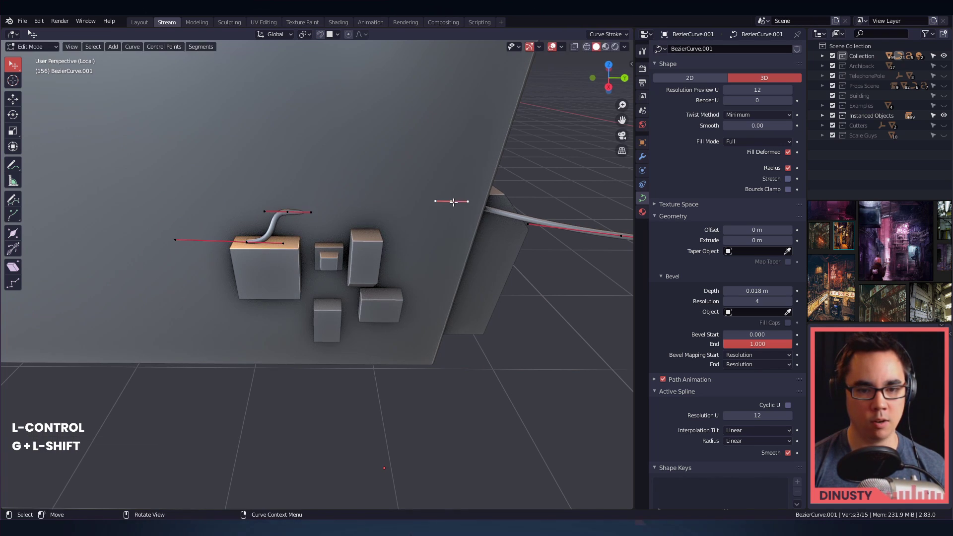
drag(453, 202, 398, 193)
- Scale the building-corner control point and move its handle about 0.036 m in X, -0.038 m in Y and 0.005 m in Z
alt+shift+drag(469, 217, 315, 227)
alt+drag(465, 263, 301, 209)
key(s)
click(366, 209)
alt+shift+drag(392, 238, 317, 246)
alt+drag(316, 245, 335, 255)
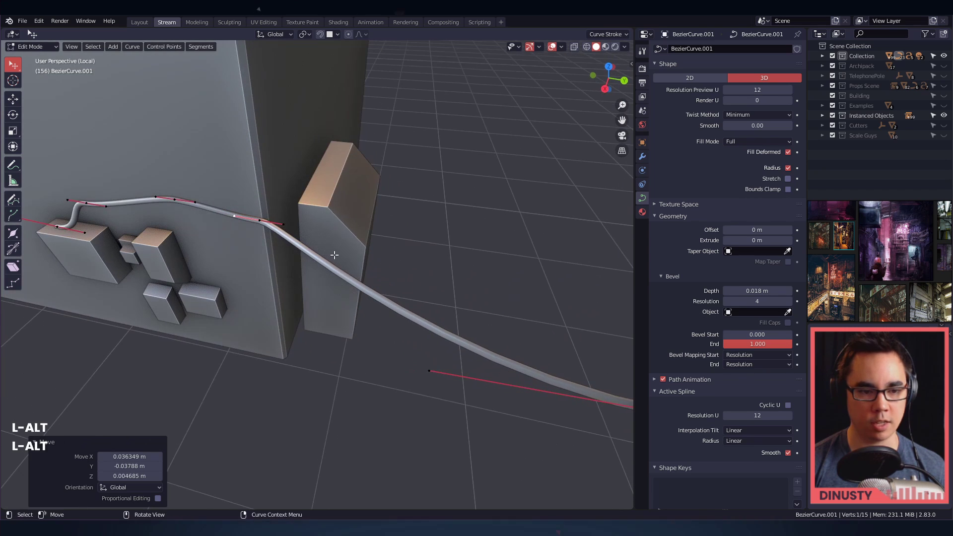
- Move the far control point beyond the building corner with snapping onto the box on the building's side wall
alt+shift+drag(446, 285, 483, 348)
click(407, 300)
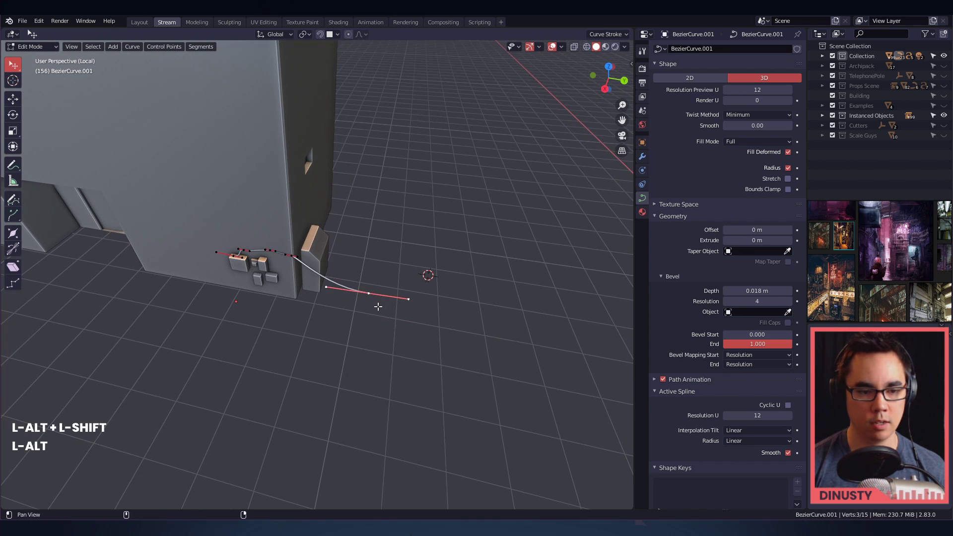
middle_drag(378, 307, 318, 208)
key(g)
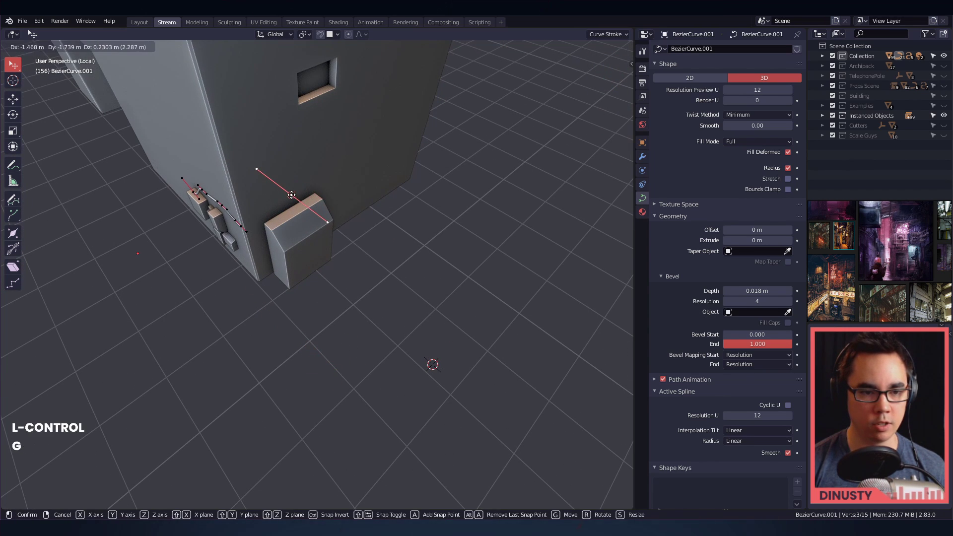
- Place the cable curve's end point on the side wall beside the box and snap its handle to the wall
click(291, 195)
key(r)
key(r)
right_click(340, 192)
click(256, 168)
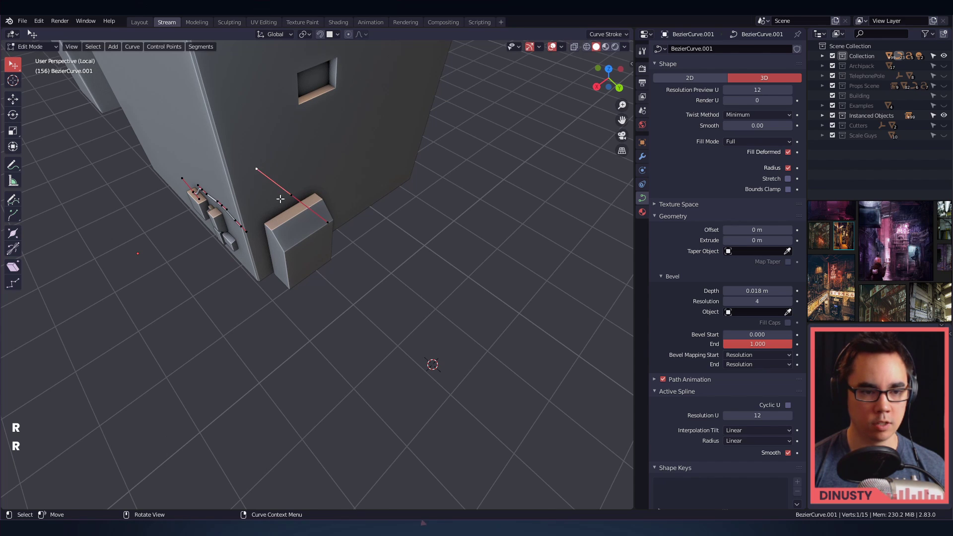
key(r)
click(335, 183)
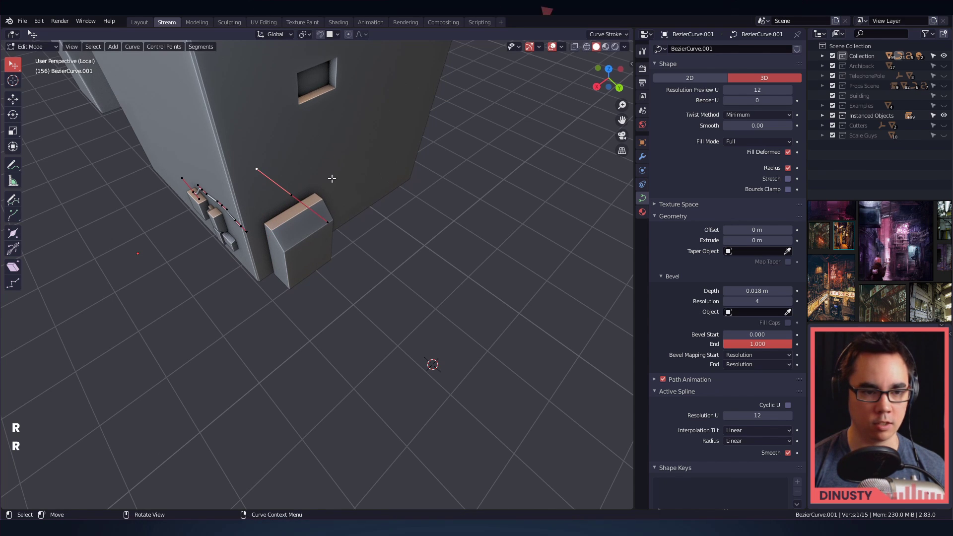
key(g)
ctrl+click(268, 211)
- Reposition a control point of the cable against the building wall
mouse_move(263, 209)
alt+shift+mouse_down()
mouse_move(314, 222)
mouse_move(305, 196)
mouse_move(248, 214)
alt+shift+mouse_up()
ctrl+alt+drag(248, 213, 422, 184)
click(301, 220)
key(g)
click(275, 229)
ctrl+alt+drag(422, 184, 232, 299)
- Rotate the cable's start point above the large wall box by 90° about the global X axis
click(239, 295)
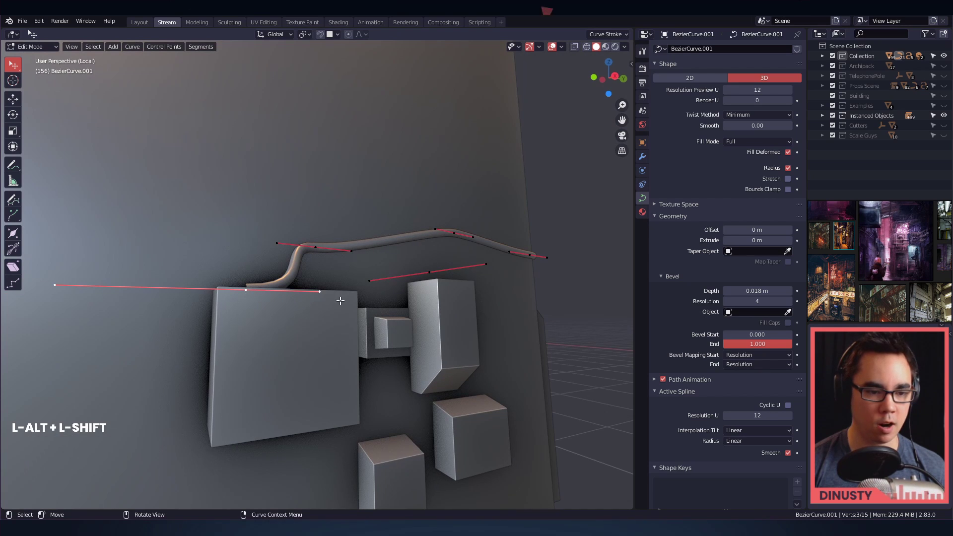
alt+drag(321, 291, 325, 320)
click(318, 303)
alt+shift+drag(325, 320, 351, 246)
key(r)
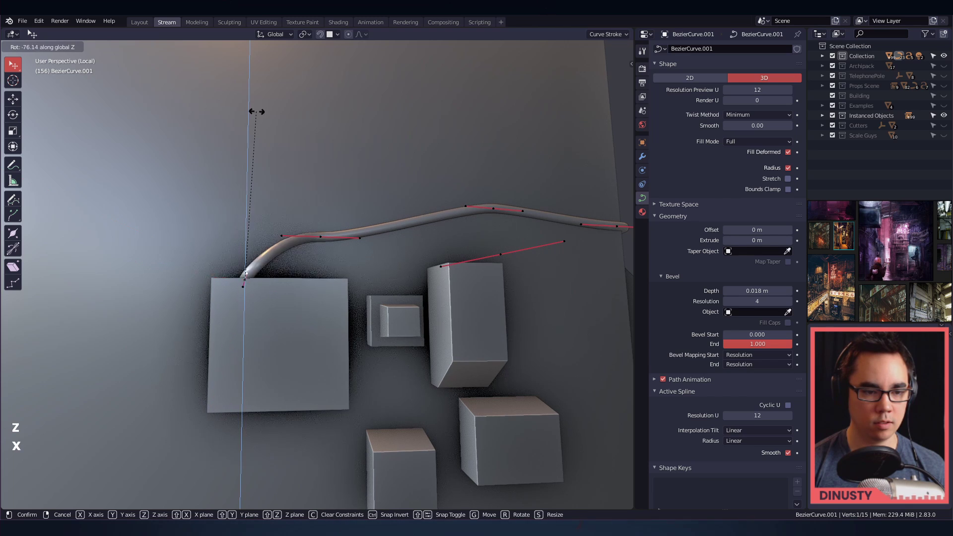
key(y)
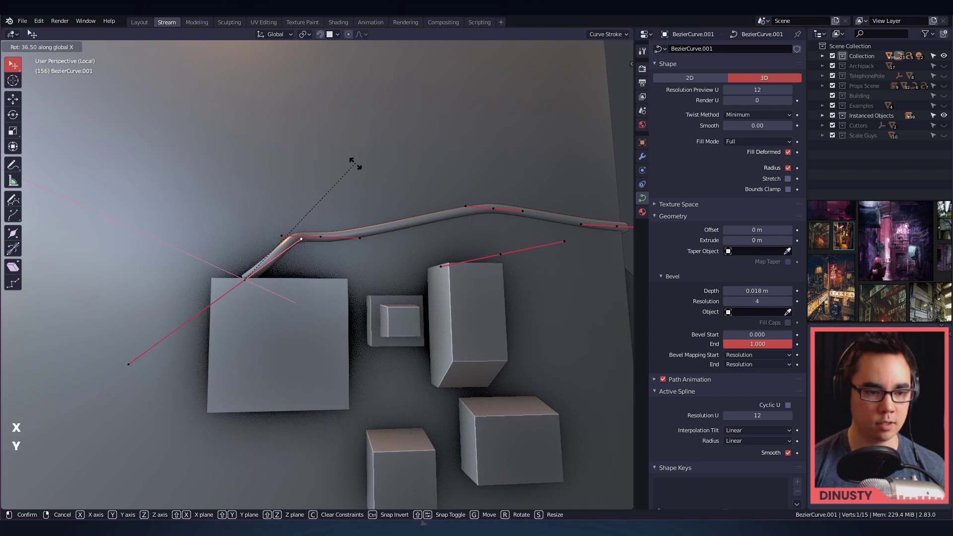
click(217, 117)
- Move the cable's start point so the cable enters the top of the large wall box
alt+drag(217, 117, 245, 233)
key(g)
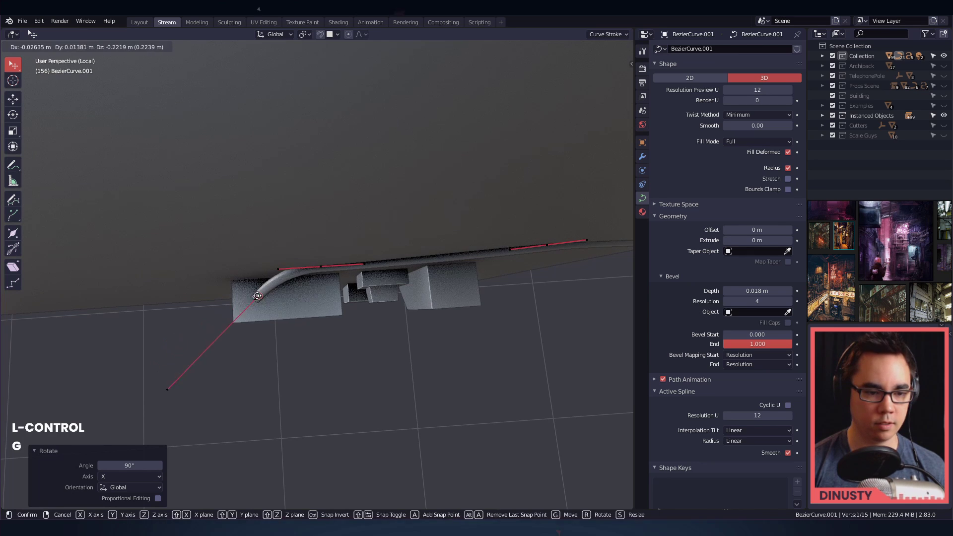
click(260, 298)
alt+drag(268, 300, 239, 200)
scroll(238, 200, down, 2)
alt+shift+drag(238, 200, 199, 208)
- Move the control point near the building's corner slightly so the cable wraps closer around it
alt+drag(387, 234, 367, 293)
click(373, 292)
key(g)
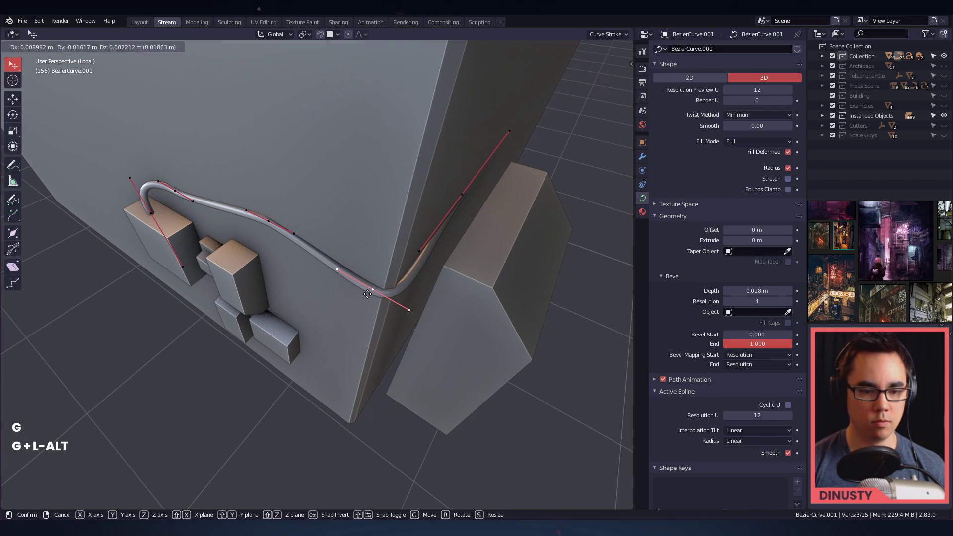
click(371, 289)
- Subdivide the cable segment between the corner point and the end point on the side wall
alt+shift+drag(446, 275, 337, 292)
shift+click(384, 200)
right_click(469, 233)
key(s)
alt+shift+drag(337, 293, 453, 247)
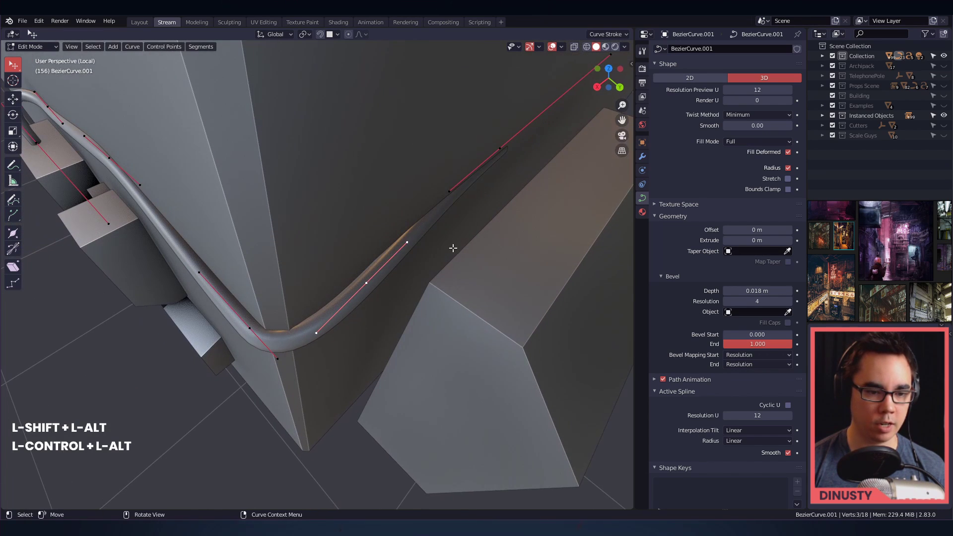
- Move the new control point beside the building's corner and scale its handles to about 0.24
key(g)
right_click(398, 266)
key(g)
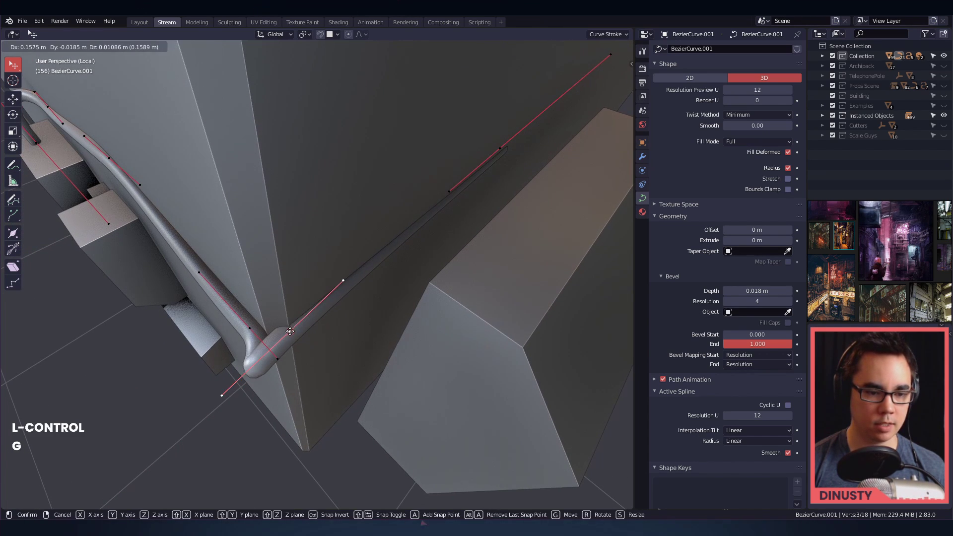
click(358, 315)
key(s)
click(321, 329)
key(g)
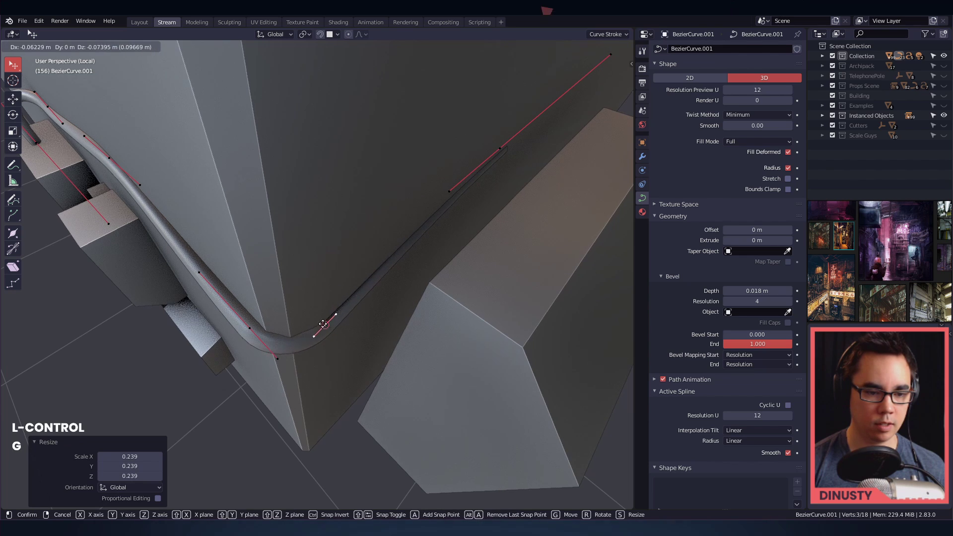
click(309, 319)
- Shift the new control point along the Y axis and nudge it into place around the corner
ctrl+alt+drag(311, 320, 351, 308)
key(g)
key(y)
click(370, 335)
key(g)
click(273, 297)
click(354, 338)
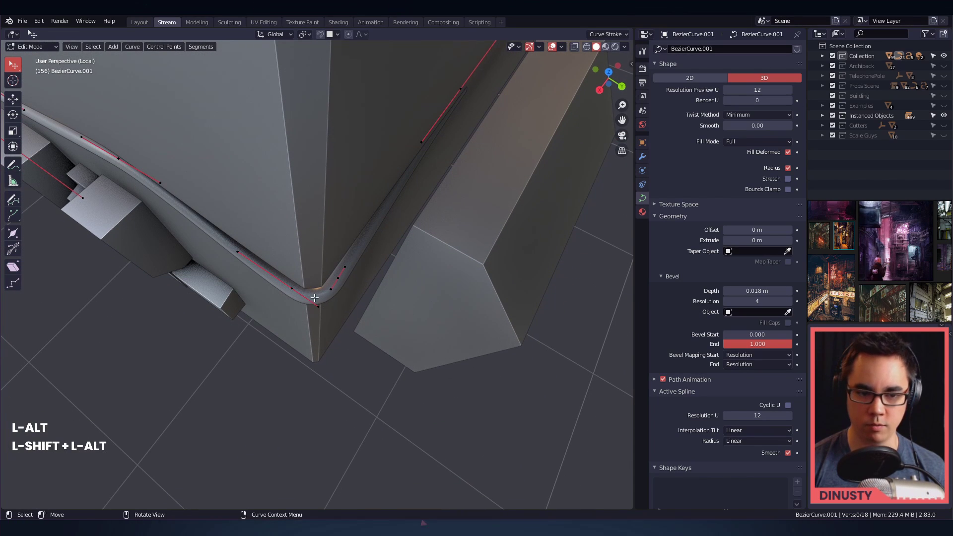
- Scale down the handles of the control point just before the corner to tighten the bend
click(288, 289)
key(s)
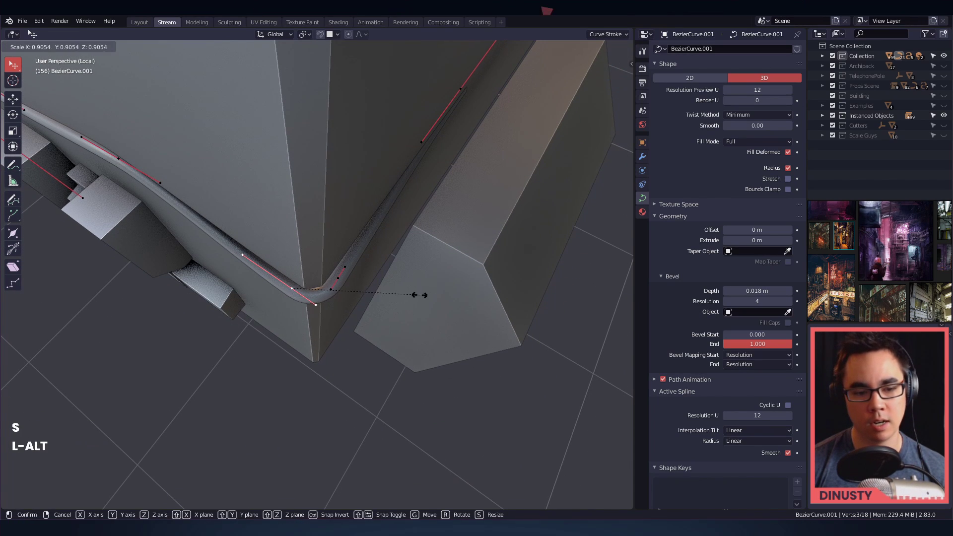
click(400, 300)
- Move the cable's end point by about 0.1 m on the side wall and leave edit mode
alt+drag(400, 300, 387, 220)
click(308, 204)
key(g)
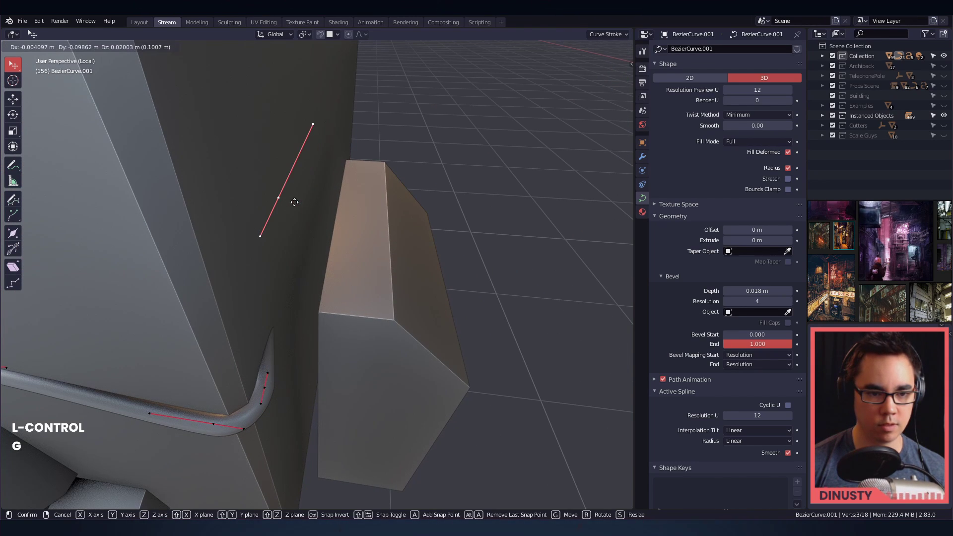
click(295, 202)
alt+drag(314, 206, 401, 238)
key(Tab)
- Set the cable curve's geometry offset to 0.01 m
click(421, 170)
ctrl+alt+drag(401, 238, 372, 280)
alt+shift+drag(372, 280, 317, 164)
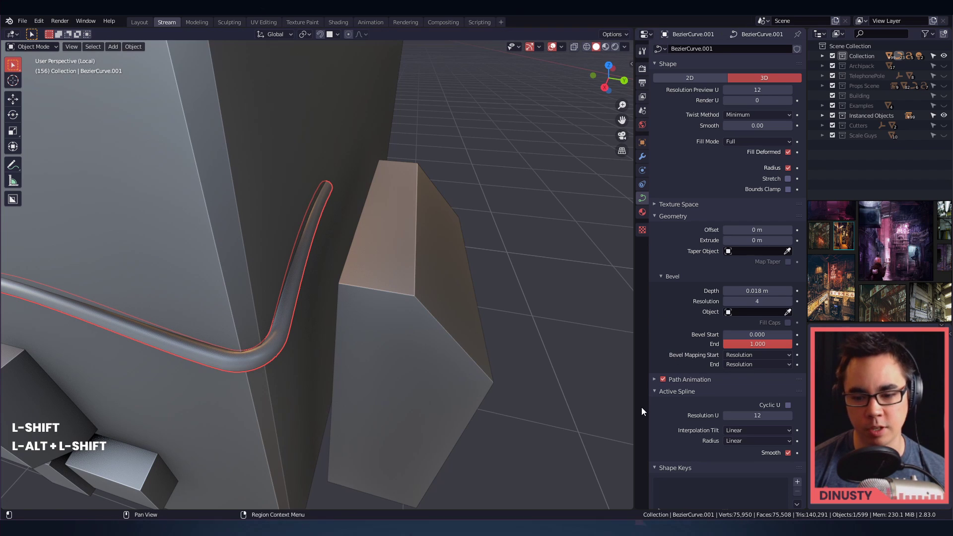
scroll(650, 353, down, 1)
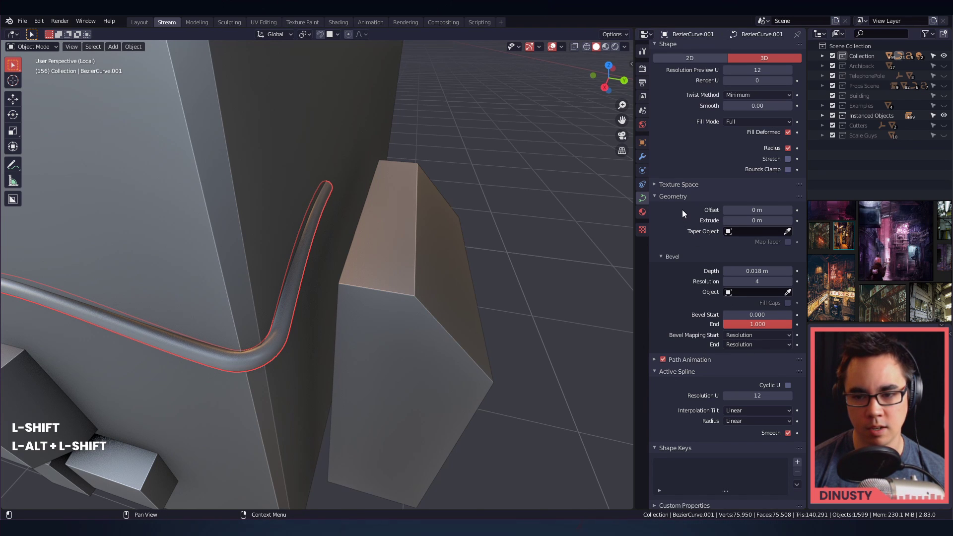
mouse_move(757, 210)
mouse_down()
mouse_move(740, 209)
mouse_move(760, 210)
mouse_up()
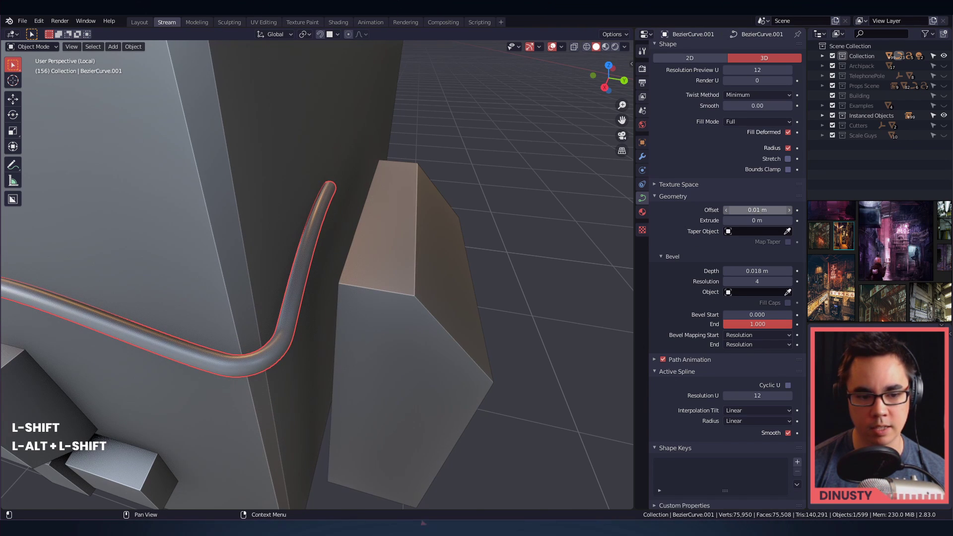
middle_drag(571, 216, 445, 332)
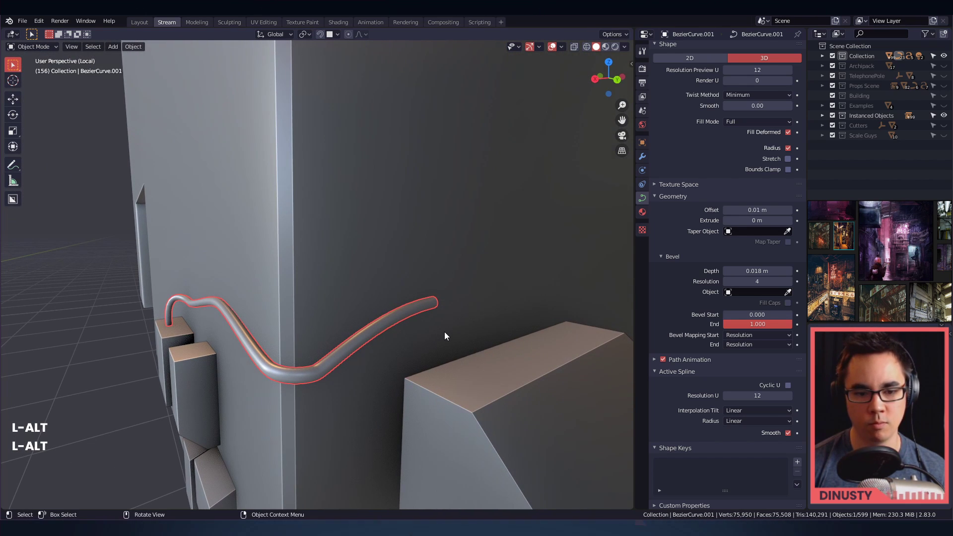
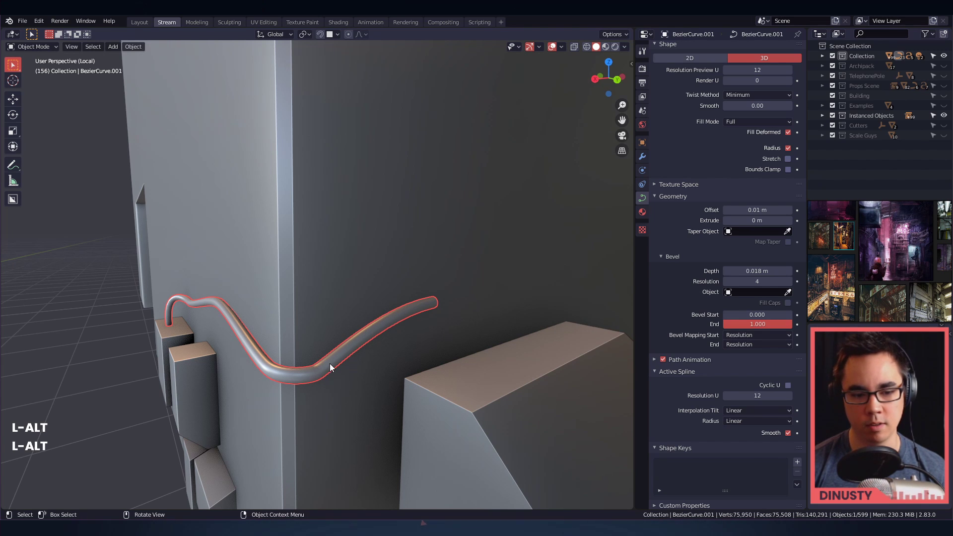
- Look through the viewport shading, overlay and gizmo options for a curve normals display
click(541, 77)
click(410, 315)
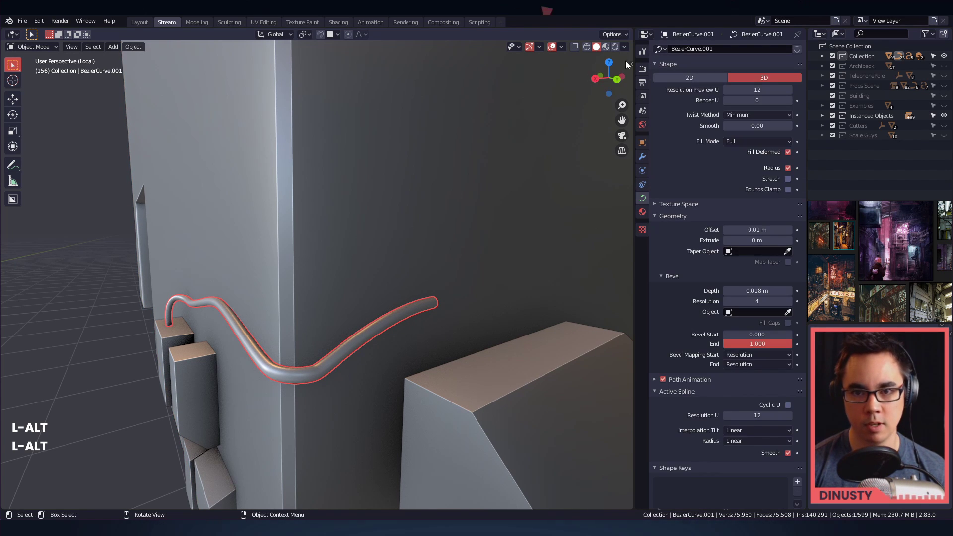
click(625, 46)
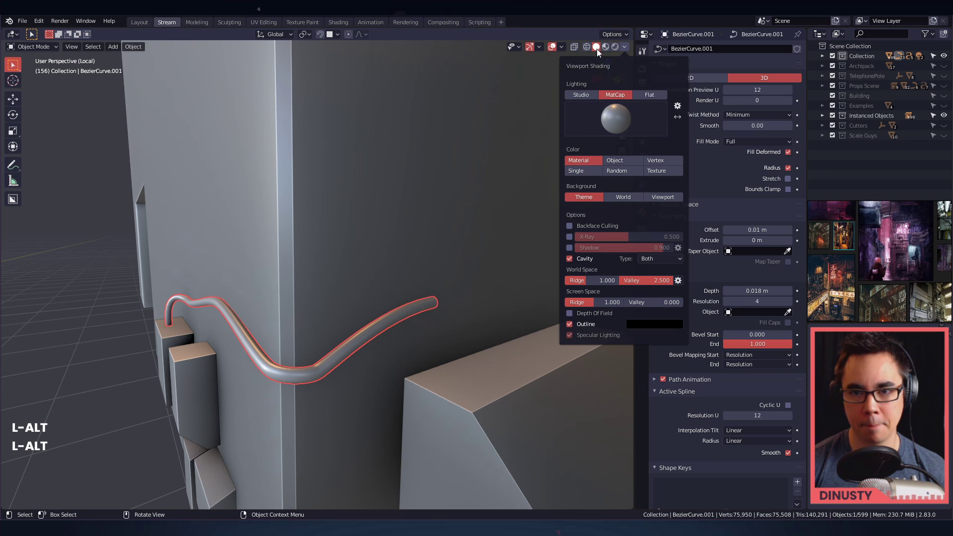
click(563, 47)
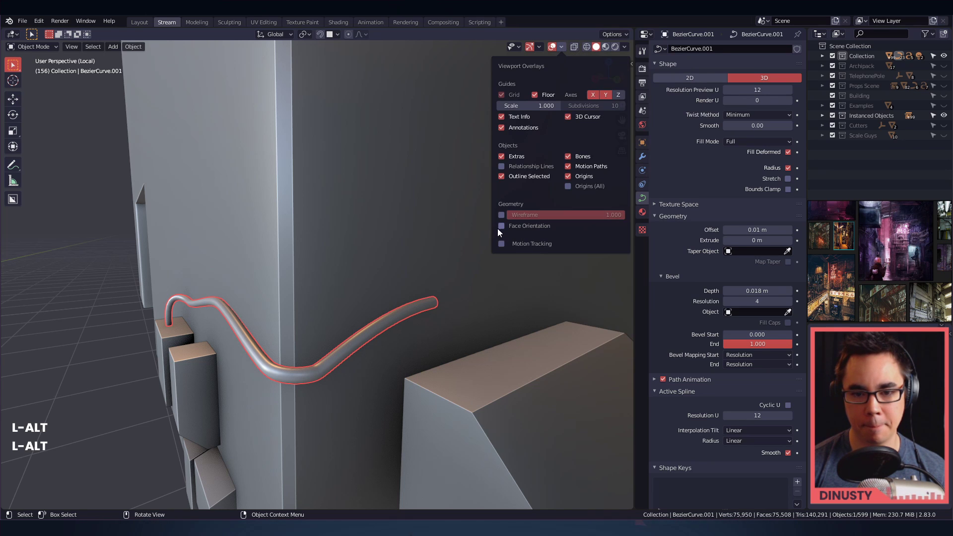
click(535, 47)
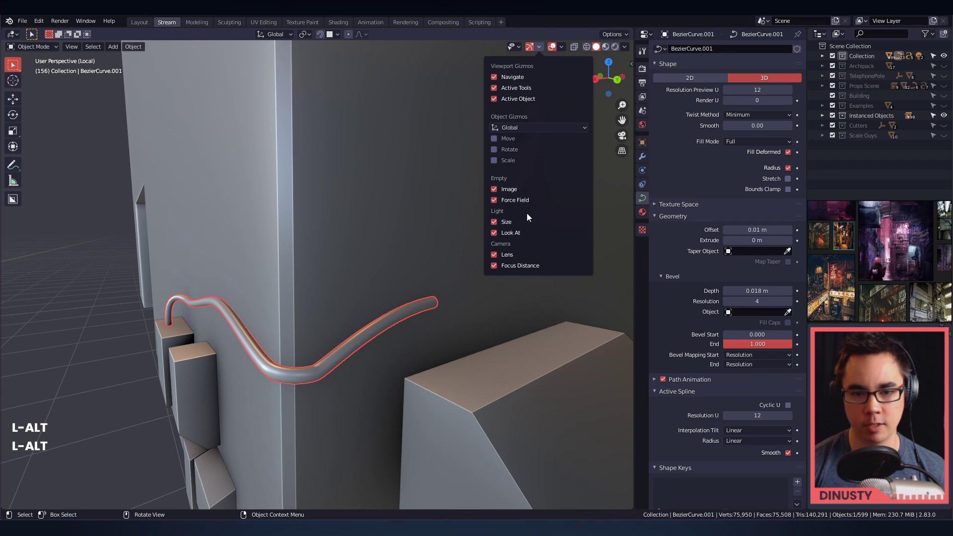
click(625, 47)
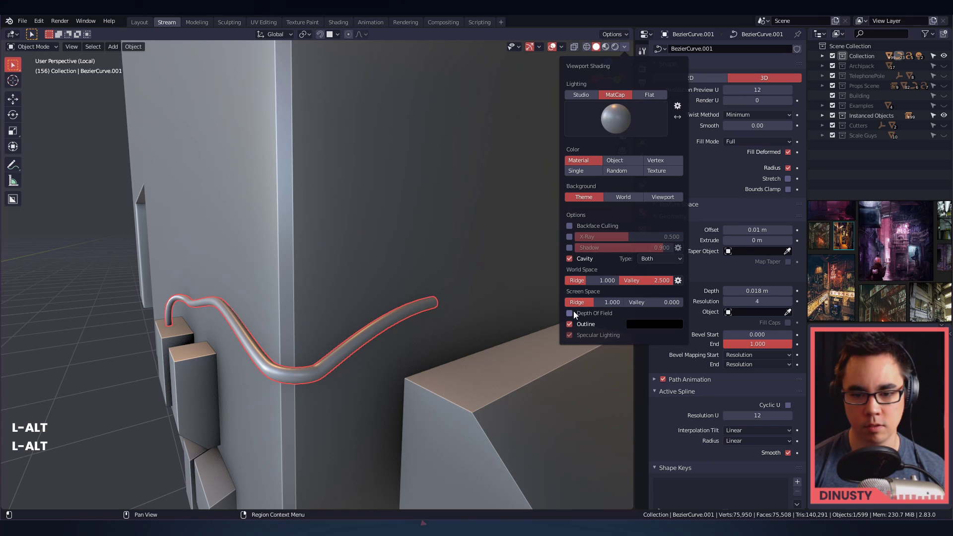
click(563, 46)
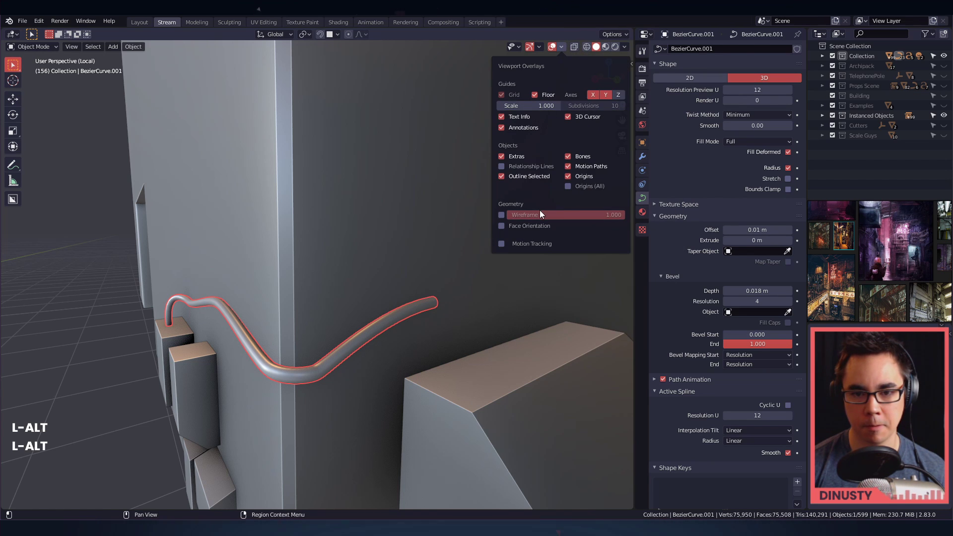
- Switch to editing the cable curve's control points
click(297, 326)
key(Tab)
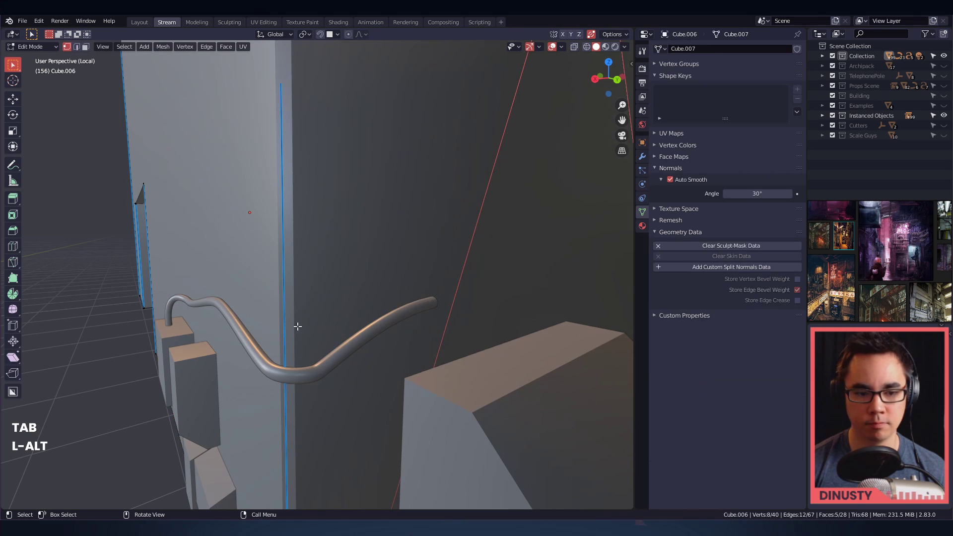
click(383, 323)
key(Tab)
click(382, 326)
key(Tab)
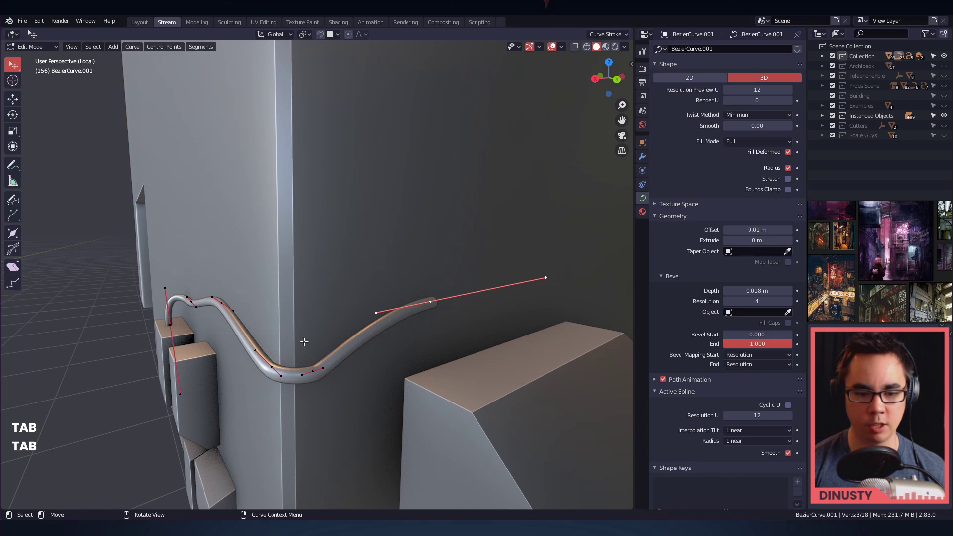
- Hide the curve handles in the viewport and show them again
click(561, 47)
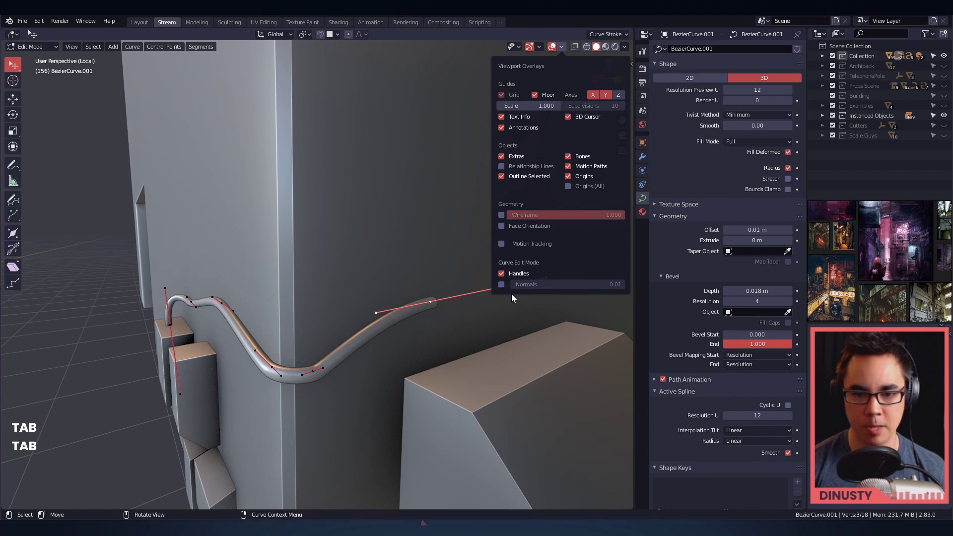
click(502, 274)
click(502, 275)
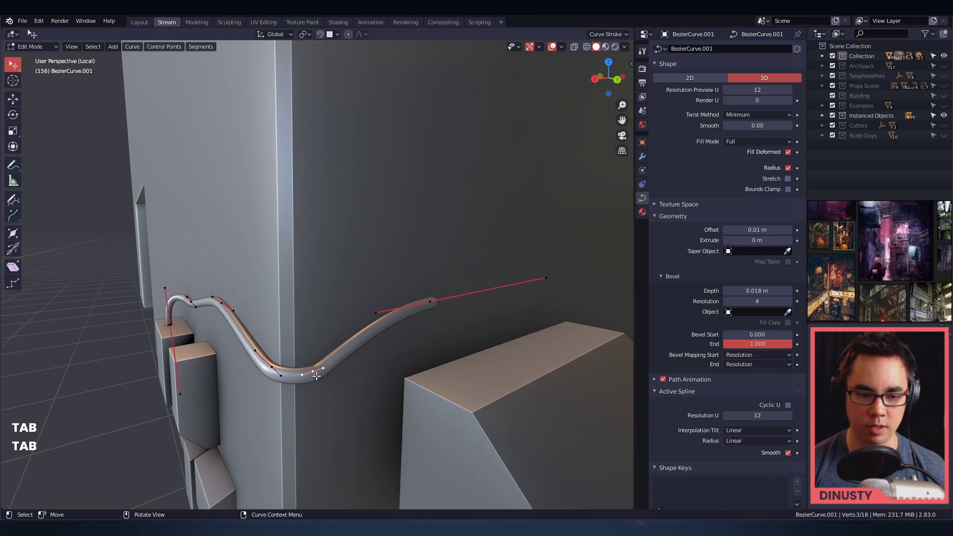
- Display the curve's normals in the viewport with a length of 0.14
click(625, 47)
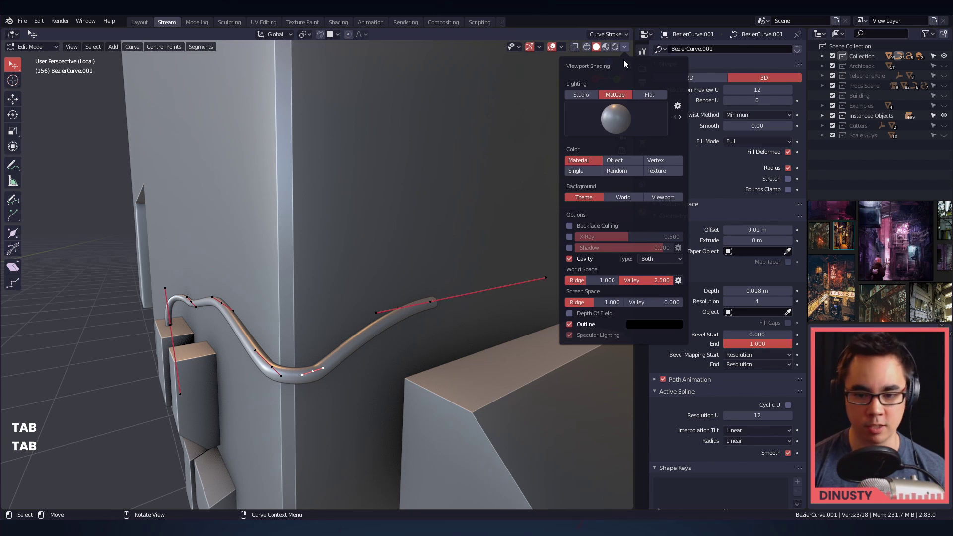
click(562, 46)
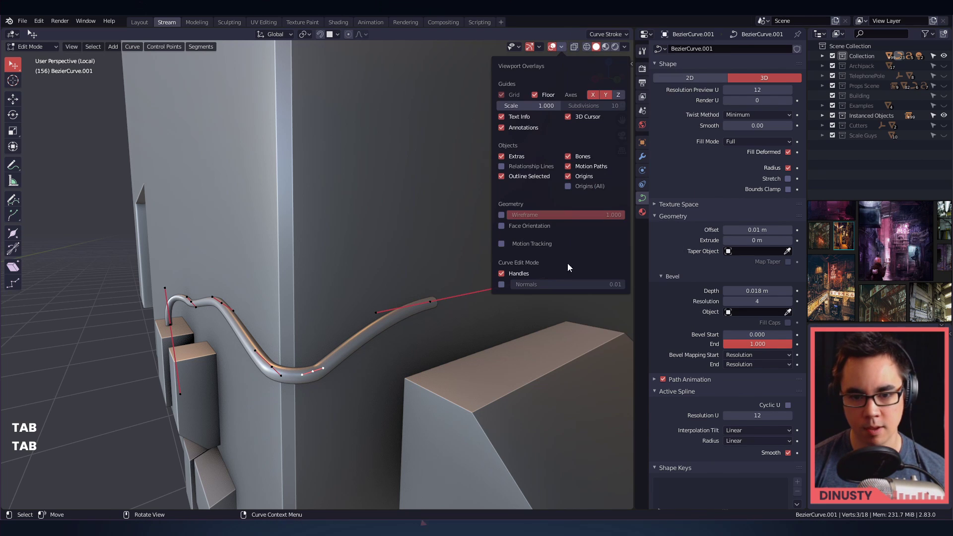
click(502, 285)
drag(535, 285, 546, 285)
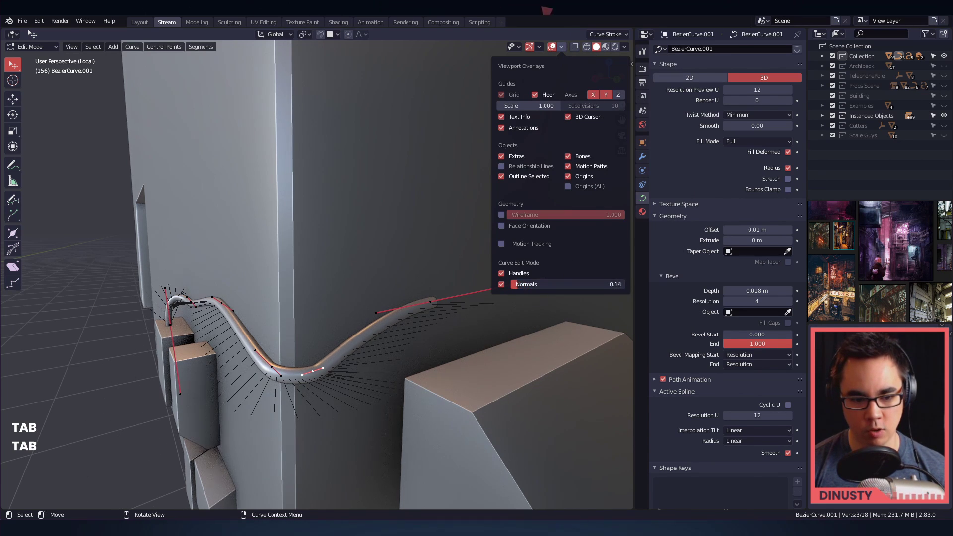
- Check the normals along the cable and set the curve's geometry offset to 0.02 m
alt+drag(425, 285, 484, 290)
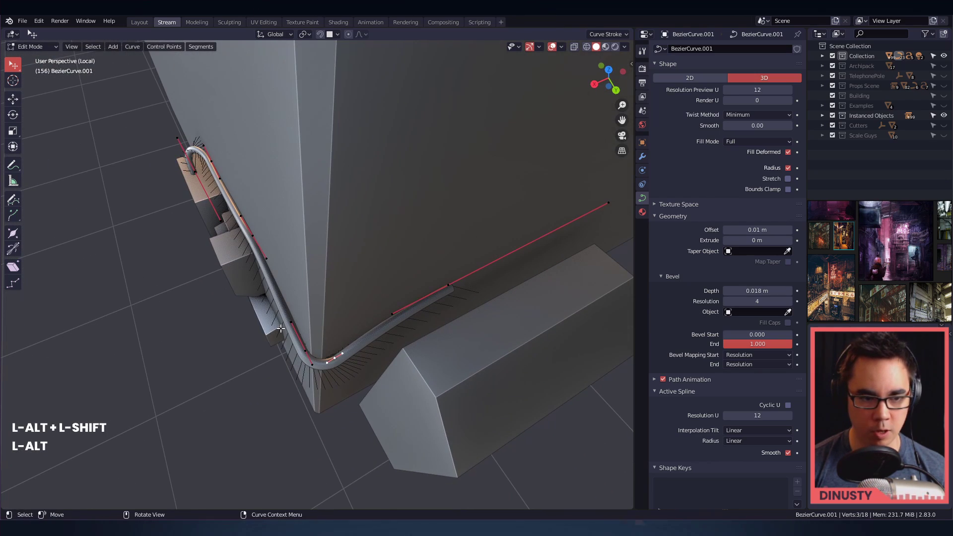
alt+drag(256, 195, 407, 201)
alt+drag(312, 253, 401, 258)
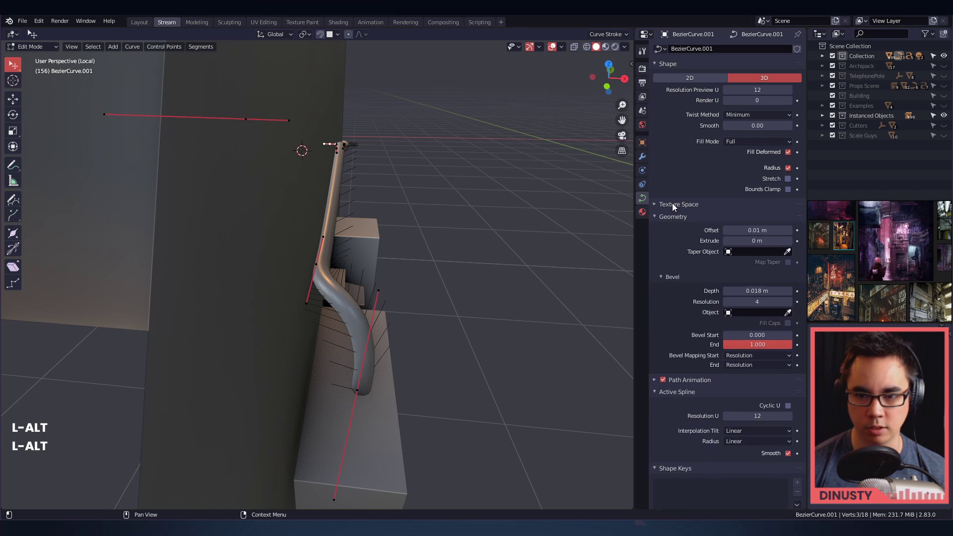
alt+drag(566, 253, 350, 240)
alt+shift+drag(390, 264, 363, 267)
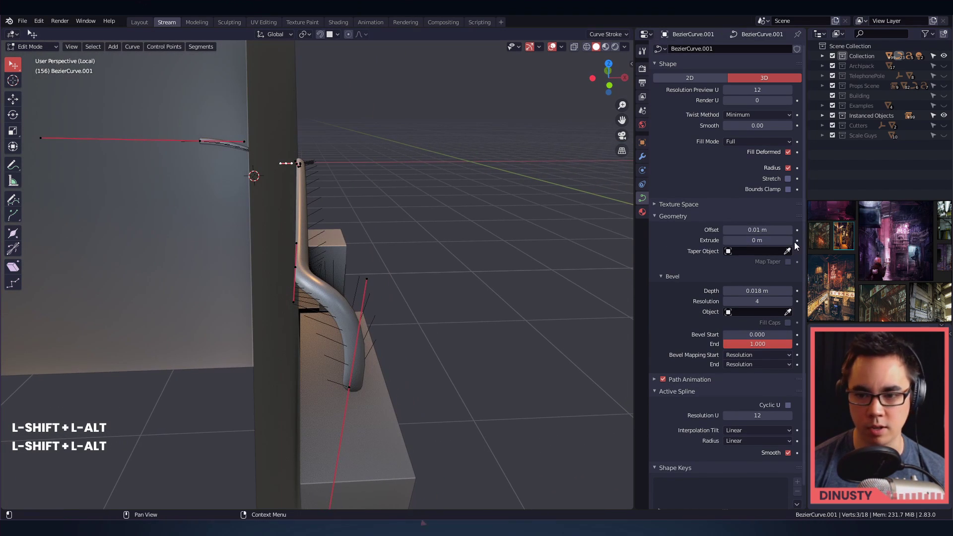
mouse_move(757, 230)
mouse_down()
mouse_move(714, 229)
mouse_move(767, 230)
mouse_up()
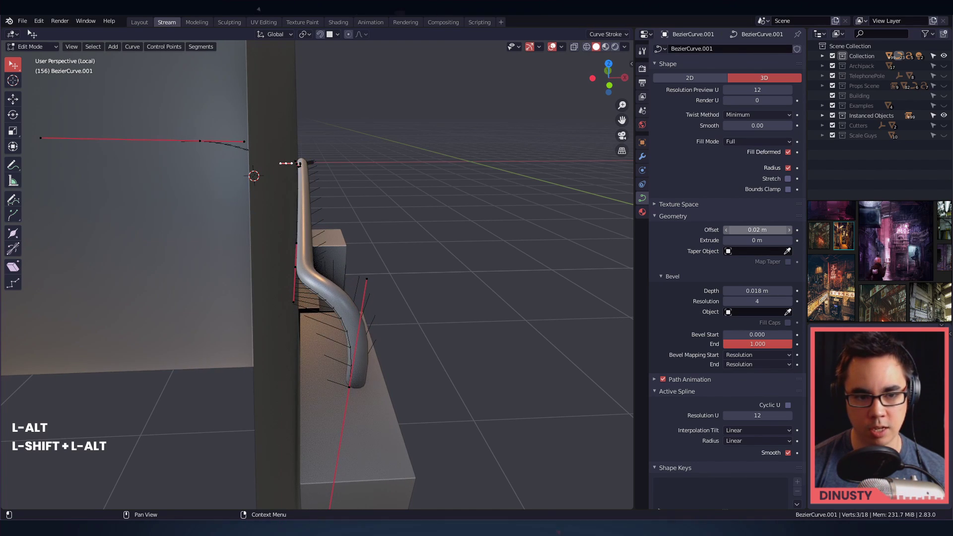
- Hide the curve normals in the viewport while keeping the curve handles displayed
mouse_move(586, 243)
alt+mouse_down()
mouse_move(525, 245)
mouse_move(407, 221)
mouse_move(329, 273)
mouse_move(360, 272)
mouse_move(272, 244)
mouse_move(379, 323)
mouse_move(374, 359)
mouse_move(398, 296)
mouse_move(432, 260)
mouse_move(385, 231)
mouse_move(579, 155)
alt+mouse_up()
click(561, 46)
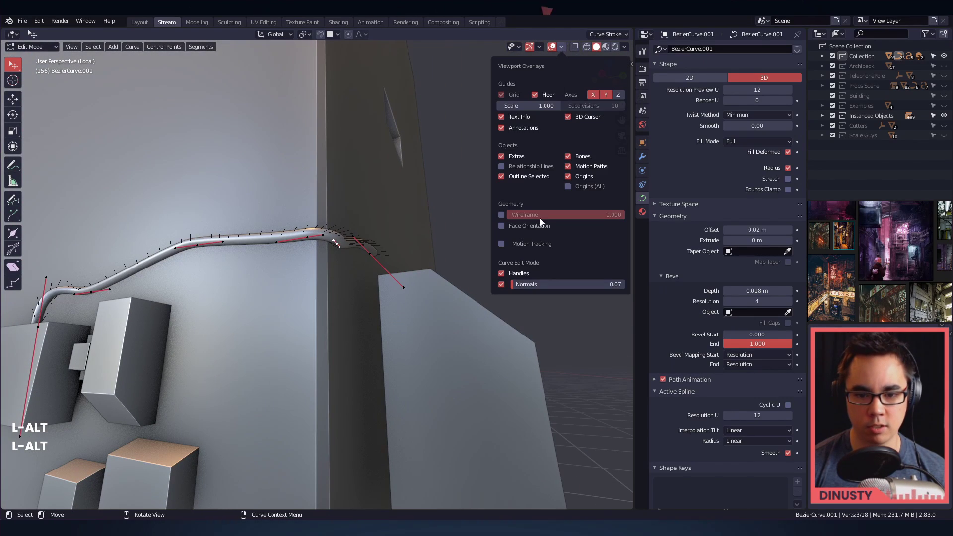
click(502, 275)
click(502, 274)
click(501, 284)
click(489, 263)
alt+drag(489, 263, 456, 234)
- Return to object mode and duplicate the cable about 0.1 m straight up
key(Tab)
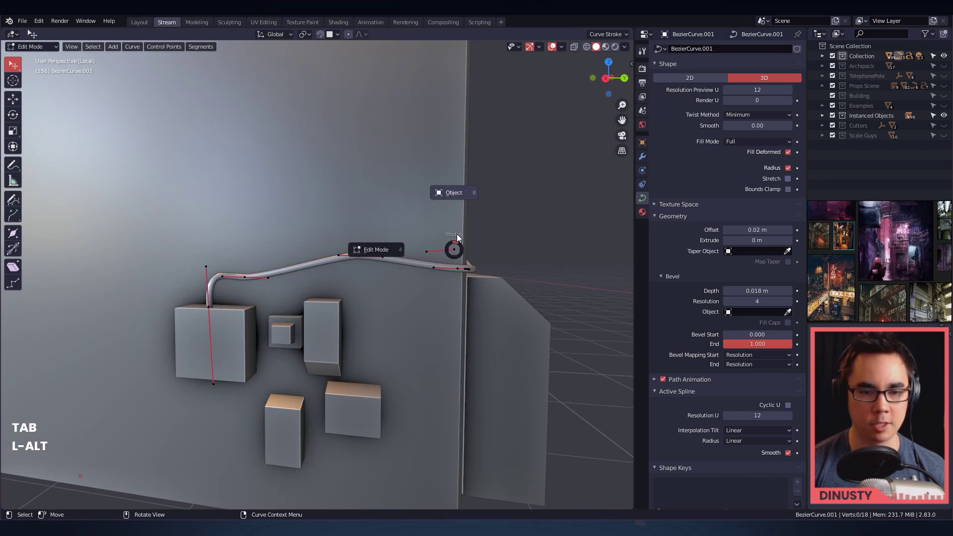
alt+drag(449, 268, 549, 273)
key(shift+d)
click(558, 189)
alt+shift+drag(558, 189, 390, 248)
- Set the origins of both cables to their geometry
key(shift+s)
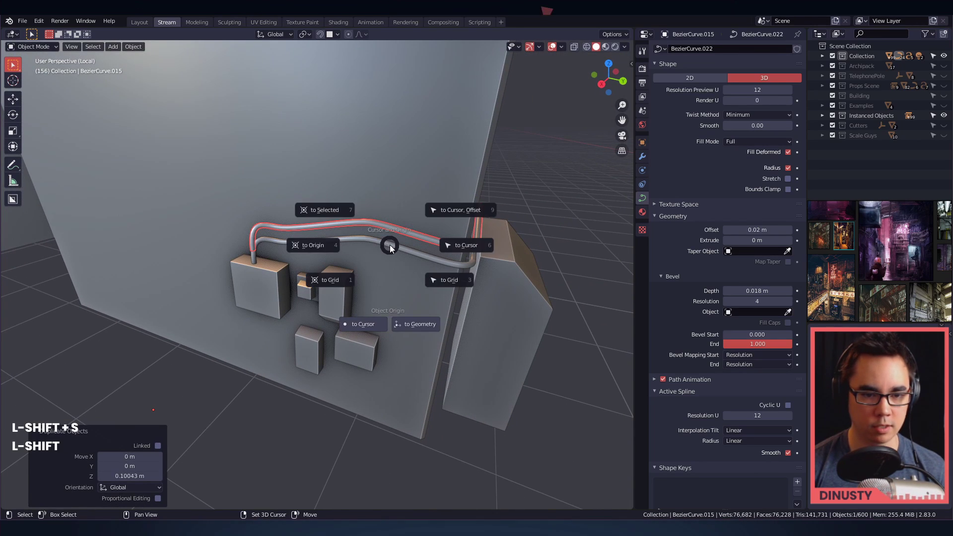
shift+click(389, 245)
key(shift+s)
click(434, 311)
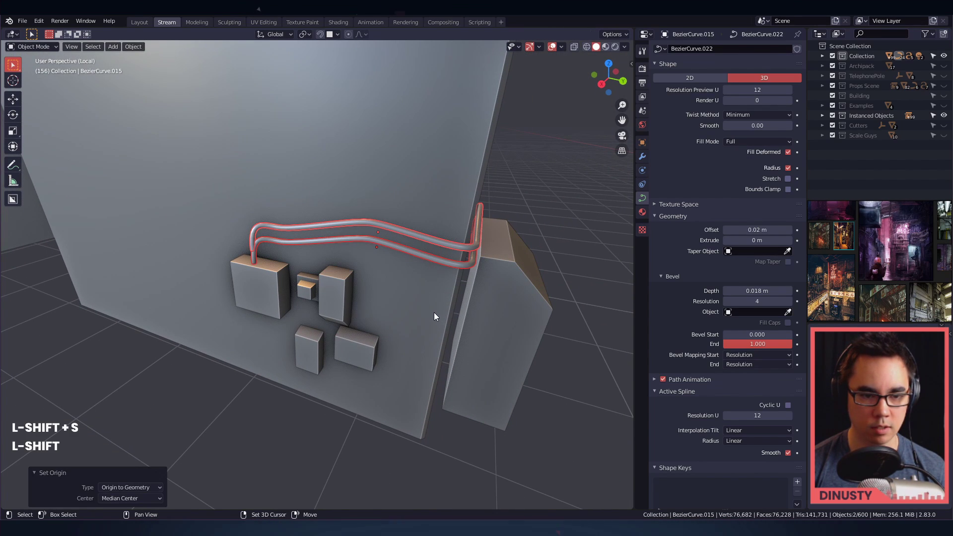
- Raise the duplicated cable higher above the original and set its bevel depth to 0.048 m
click(485, 252)
alt+drag(486, 252, 443, 257)
click(397, 259)
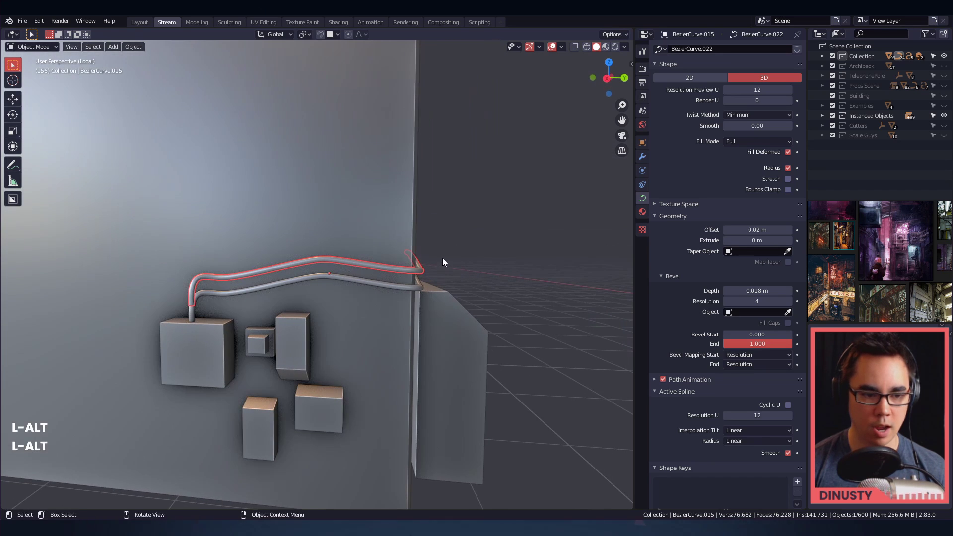
alt+shift+drag(374, 255, 437, 278)
mouse_move(757, 291)
mouse_down()
mouse_move(795, 291)
mouse_move(767, 291)
mouse_up()
alt+drag(579, 248, 509, 281)
- Select the thin lower cable and switch to editing its control points
click(386, 293)
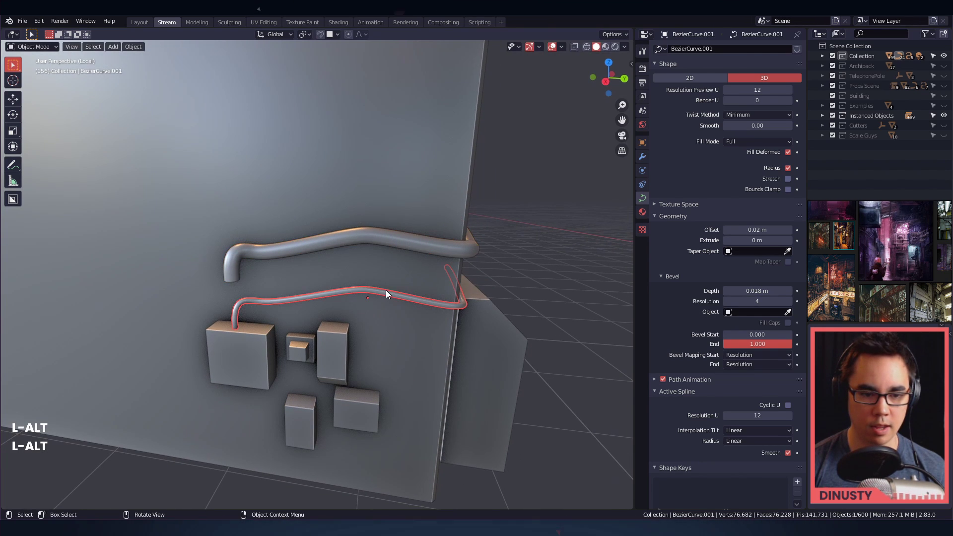
key(Tab)
alt+drag(385, 291, 348, 293)
alt+shift+drag(347, 293, 320, 293)
alt+shift+drag(388, 296, 412, 292)
ctrl+alt+drag(412, 293, 484, 268)
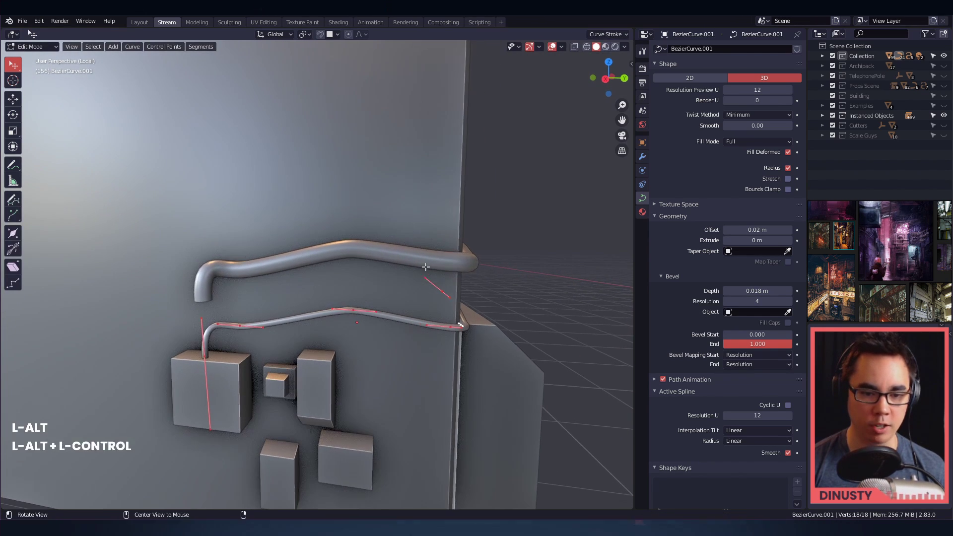
key(shift+d)
middle_drag(489, 263, 494, 245)
click(496, 240)
alt+shift+drag(310, 306, 371, 254)
ctrl+alt+drag(371, 254, 467, 271)
key(g)
alt+drag(467, 271, 445, 287)
click(468, 284)
key(ctrl+z)
key(g)
middle_click(466, 292)
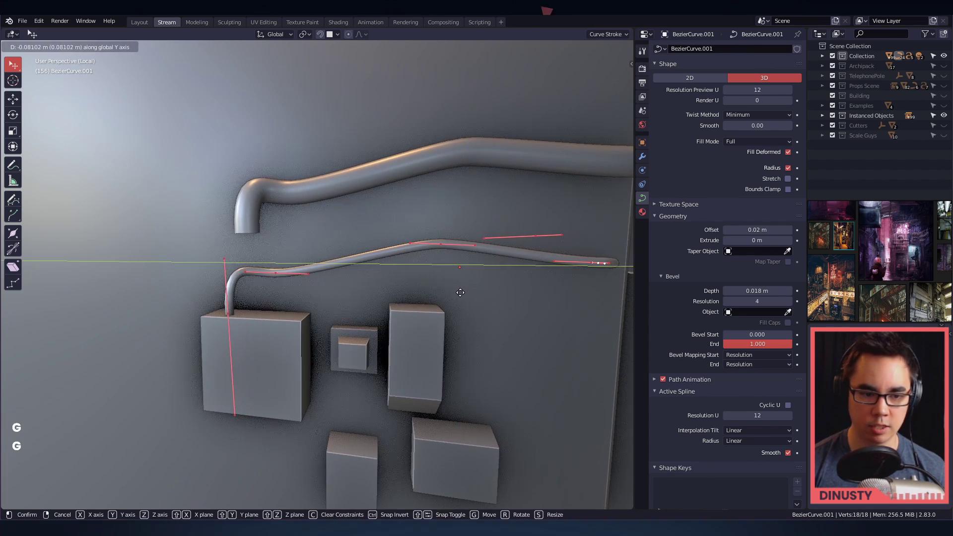
right_click(517, 296)
- Duplicate all of the thin cable's control points within the same curve, moved about 0.074 m along negative Y
key(shift+d)
middle_click(522, 298)
click(256, 322)
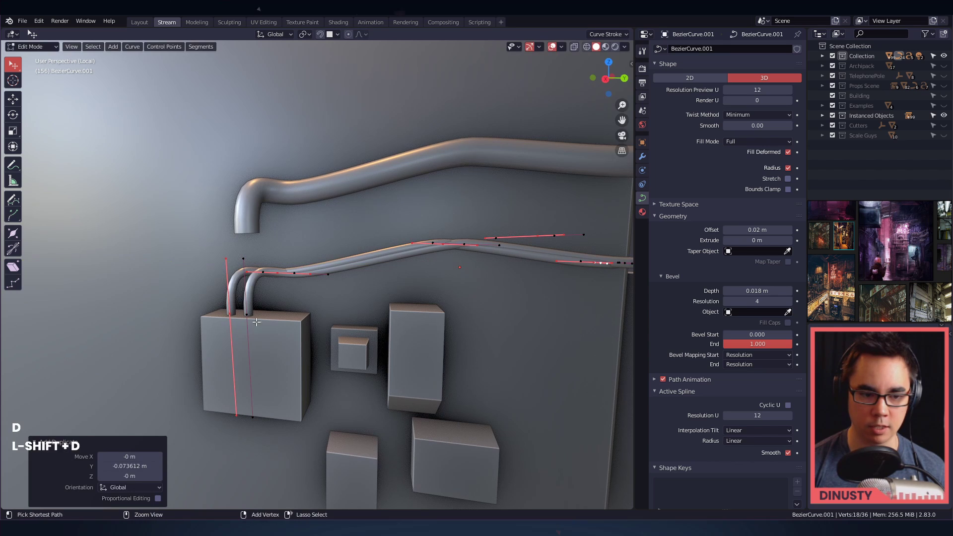
- Deselect the start point on the wall box and raise the selected cable's other points about 0.073 m along Z
ctrl+click(229, 314)
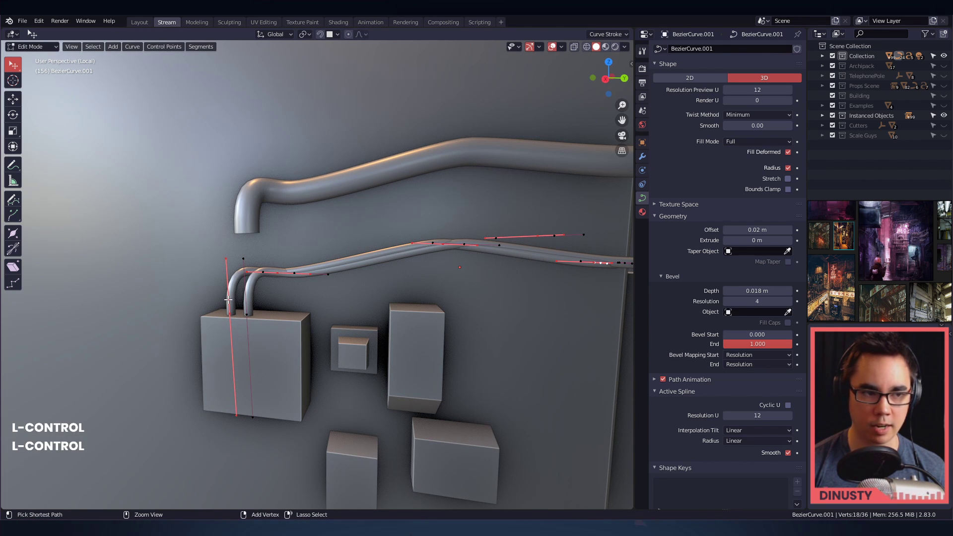
alt+shift+drag(370, 331, 289, 327)
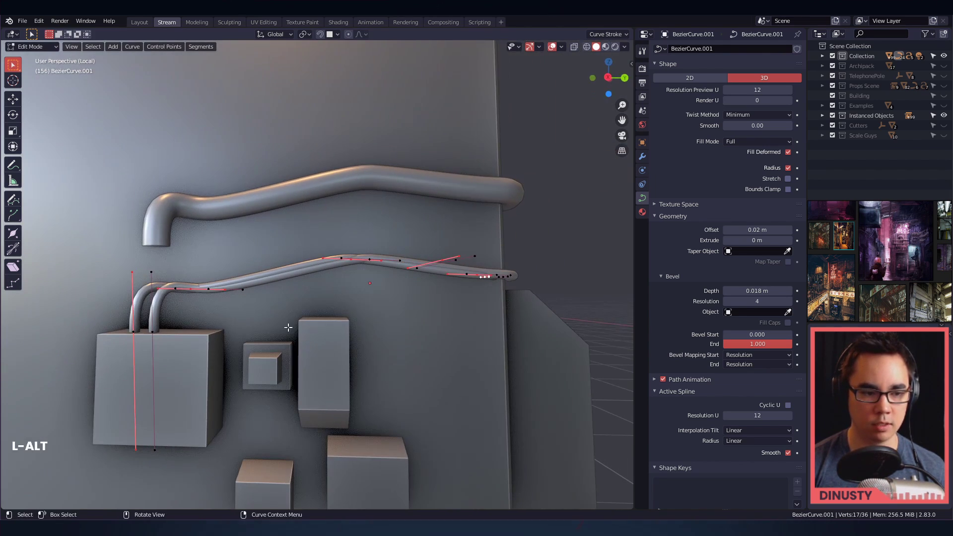
ctrl+drag(124, 265, 141, 338)
key(g)
key(z)
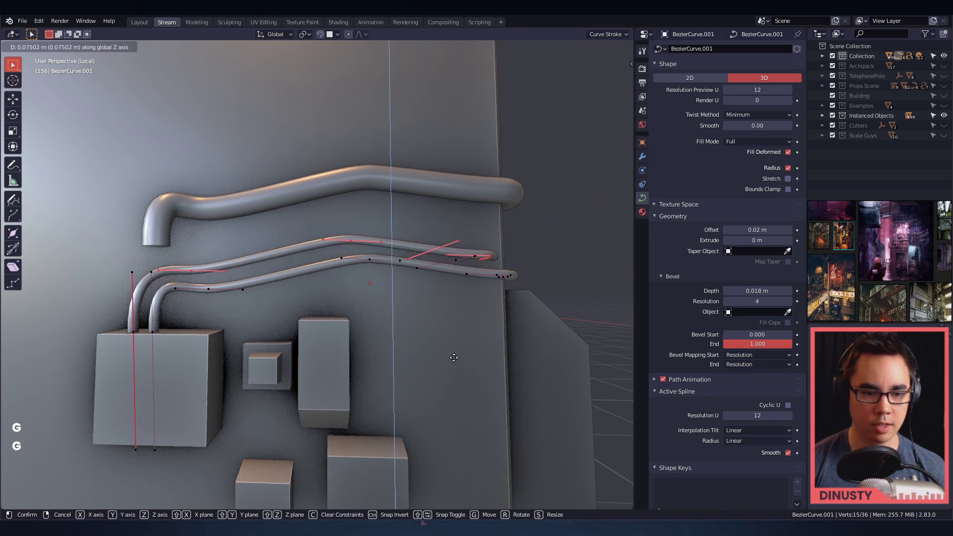
click(454, 357)
- Deselect the front wall points and move the upper thin cable's remaining points out around the building's corner
alt+drag(454, 356, 340, 375)
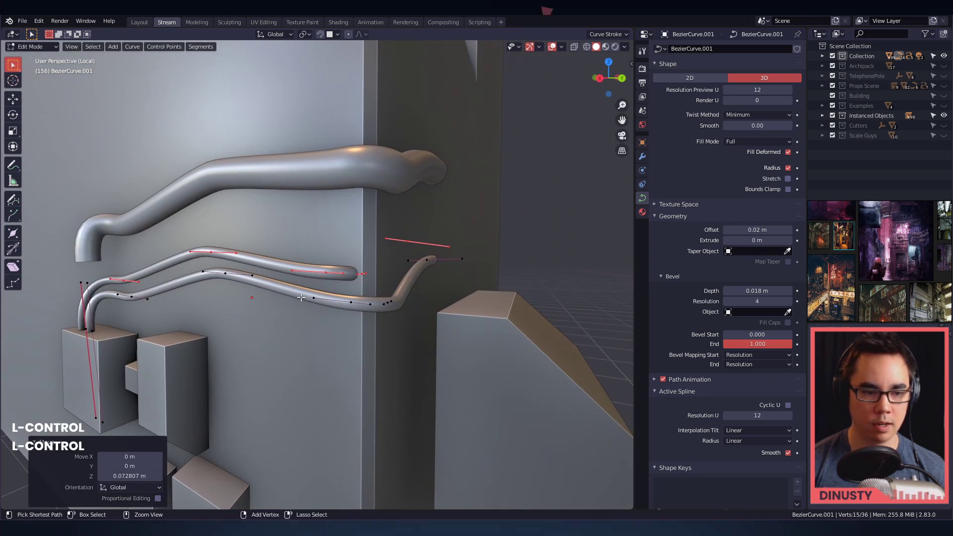
ctrl+drag(102, 226, 248, 288)
alt+shift+drag(317, 323, 298, 338)
alt+drag(297, 338, 412, 332)
key(g)
click(390, 322)
ctrl+alt+drag(412, 332, 377, 315)
alt+shift+drag(377, 316, 483, 298)
click(483, 298)
alt+drag(407, 314, 298, 239)
- Adjust the upper thin cable's handle at the crest on the front wall, moving it about 0.042 m in Y and 0.057 m in Z
key(Tab)
alt+drag(359, 240, 297, 284)
click(378, 264)
key(Tab)
key(Tab)
click(346, 259)
key(Tab)
key(g)
click(361, 252)
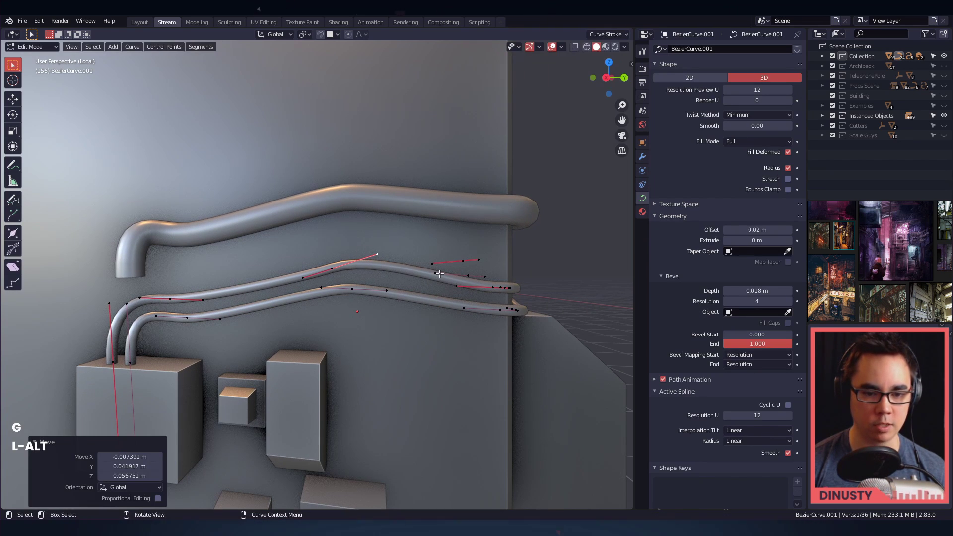
- Select the upper thin cable's points near the building corner and lower them about 0.033 m along Z
click(437, 274)
alt+drag(436, 273, 352, 332)
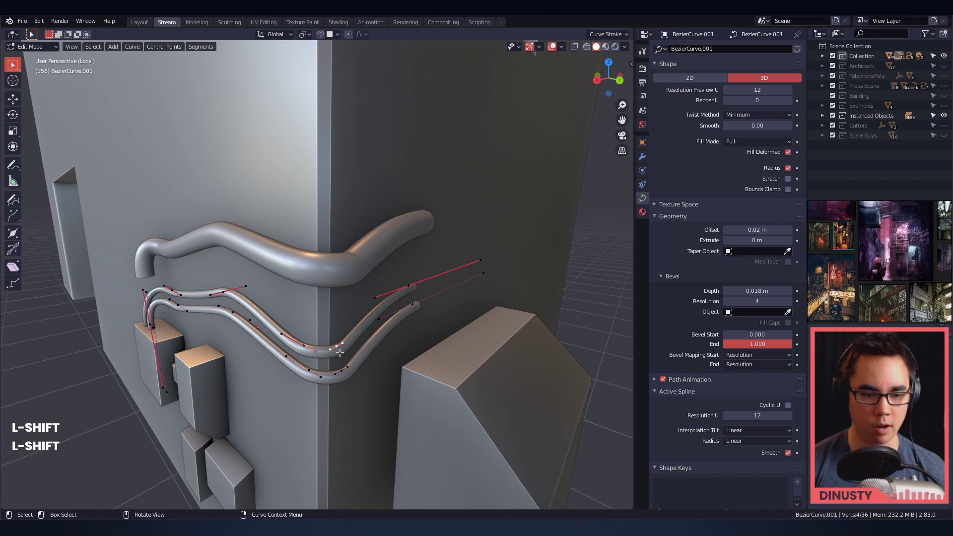
key(g)
right_click(339, 353)
key(g)
right_click(338, 354)
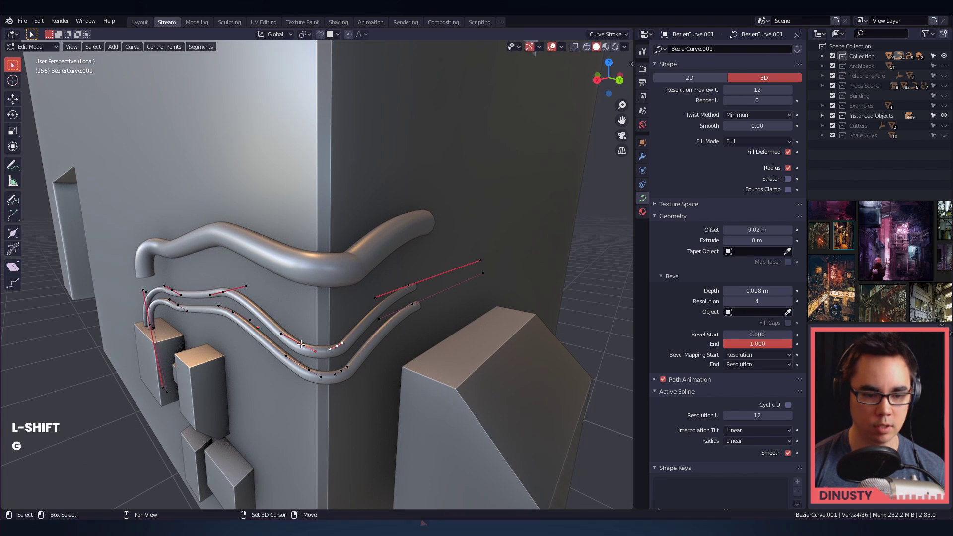
key(g)
click(411, 356)
alt+drag(411, 356, 372, 332)
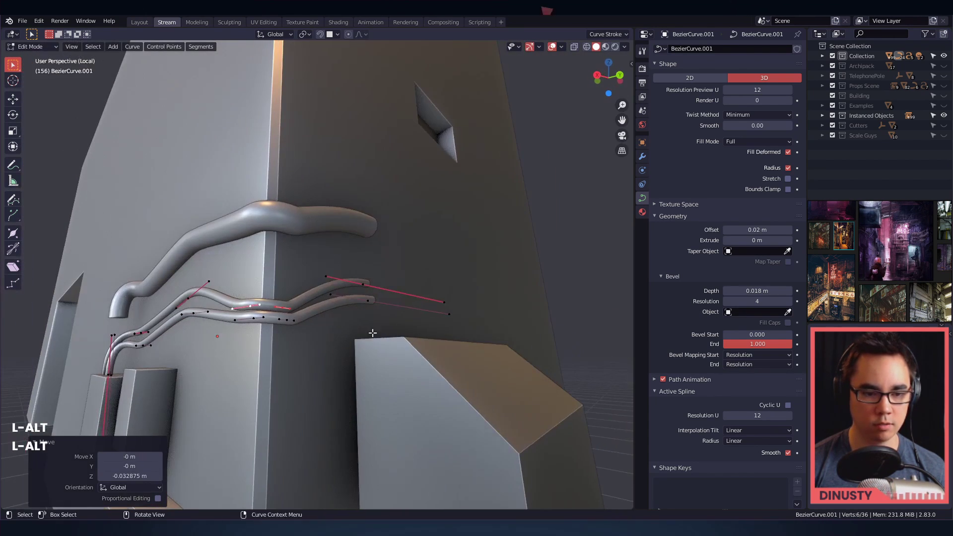
- Reposition the upper thin cable's end point and handles along the side wall and return to object mode
click(444, 302)
mouse_move(444, 302)
alt+mouse_down()
mouse_move(346, 299)
mouse_move(371, 273)
alt+mouse_up()
click(342, 290)
key(w)
key(w)
drag(315, 273, 330, 305)
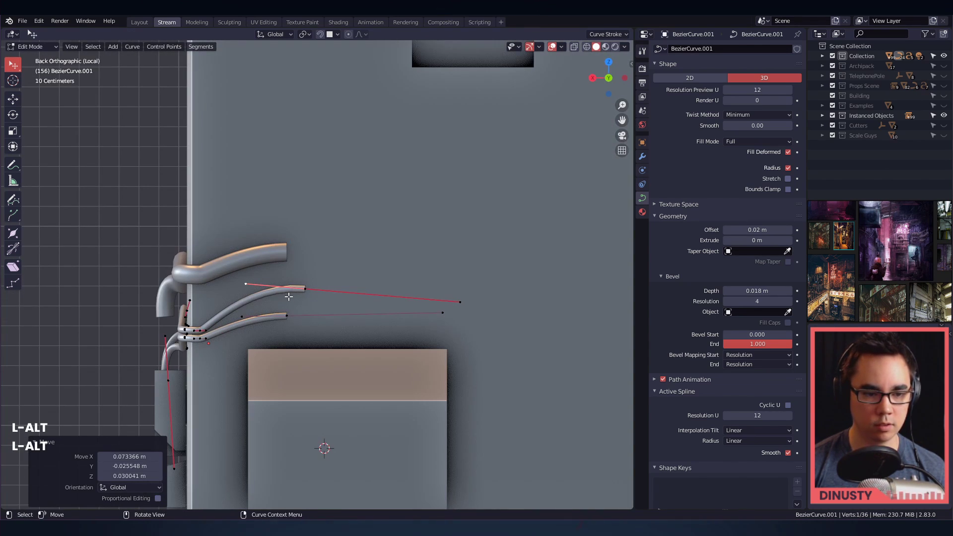
key(ctrl+z)
drag(260, 290, 305, 285)
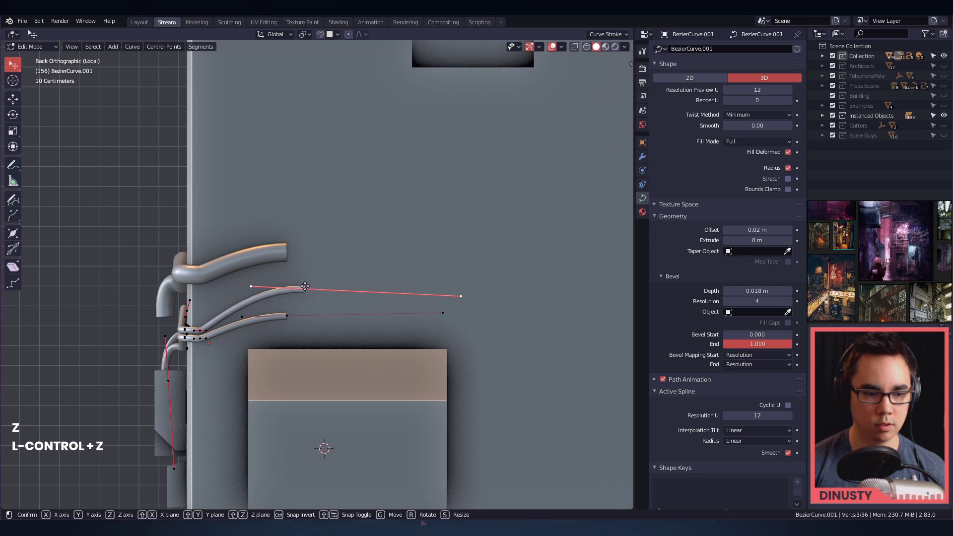
drag(208, 326, 425, 313)
key(Tab)
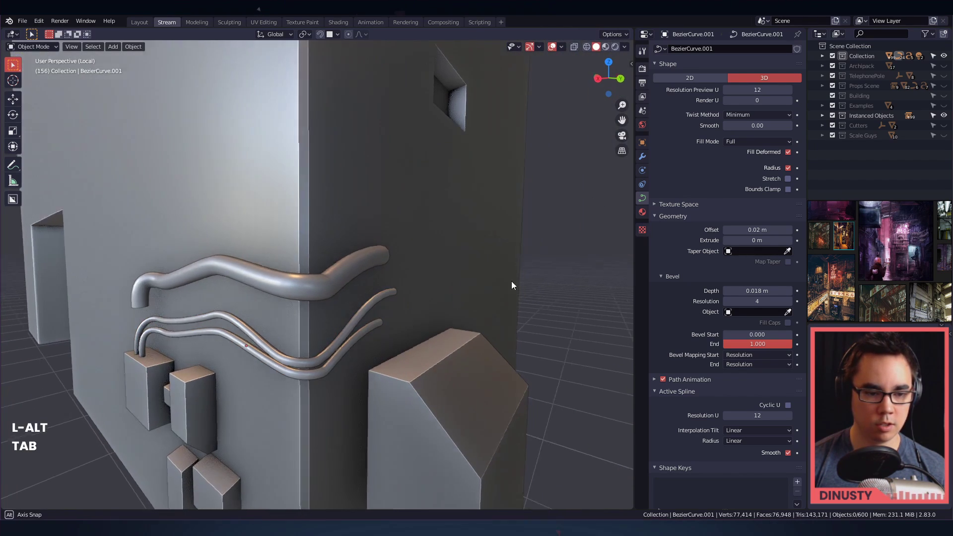
- Join the thick cable into the thin cables' curve and undo the join
alt+drag(512, 281, 382, 269)
click(362, 231)
click(335, 267)
shift+click(403, 230)
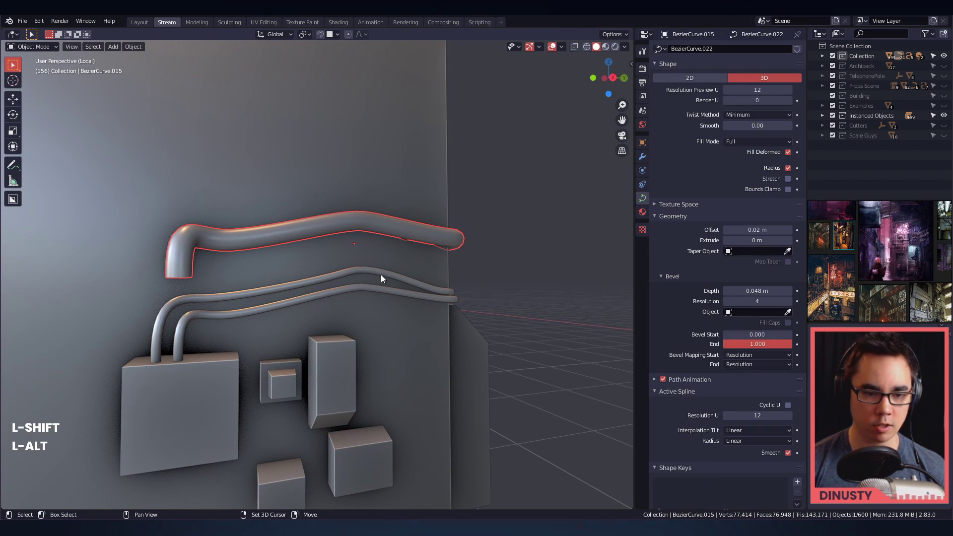
shift+click(380, 275)
key(ctrl+j)
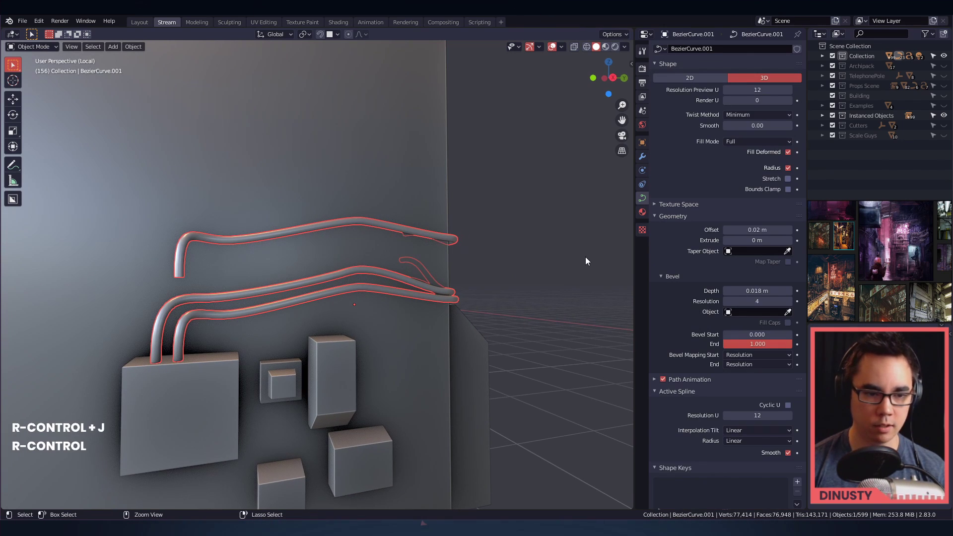
key(ctrl+z)
key(ctrl+z)
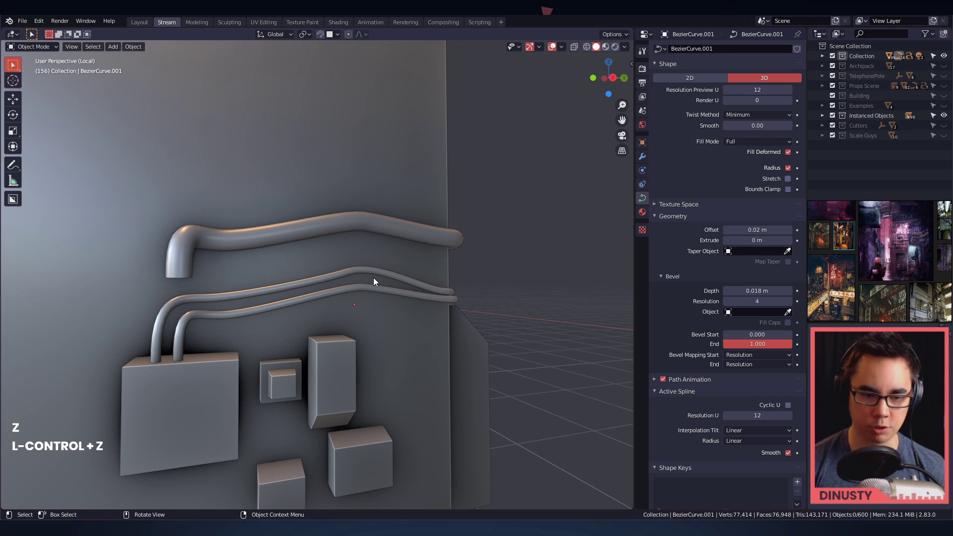
- Reselect the thick cable and the thin pair, join them with the thin pair active, and undo it
click(389, 224)
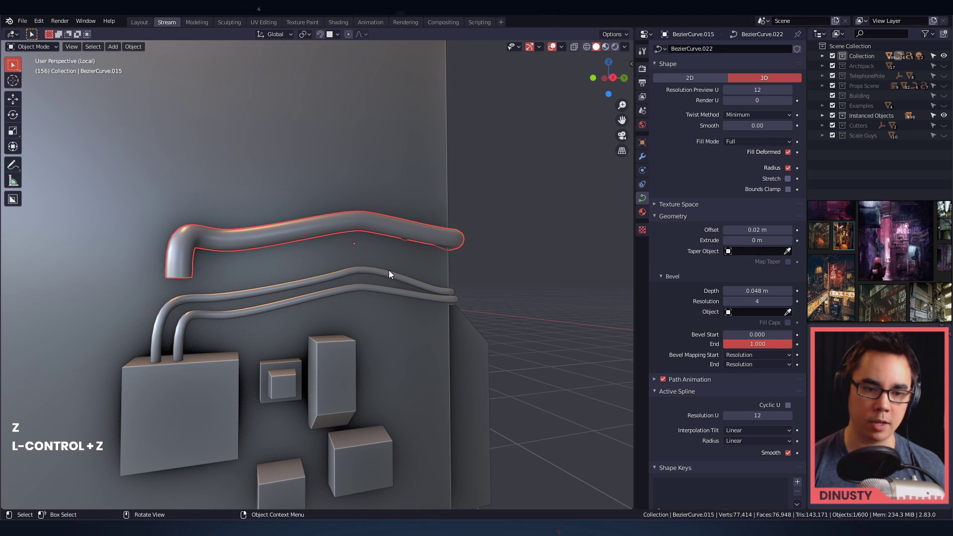
shift+click(388, 273)
alt+drag(571, 269, 561, 270)
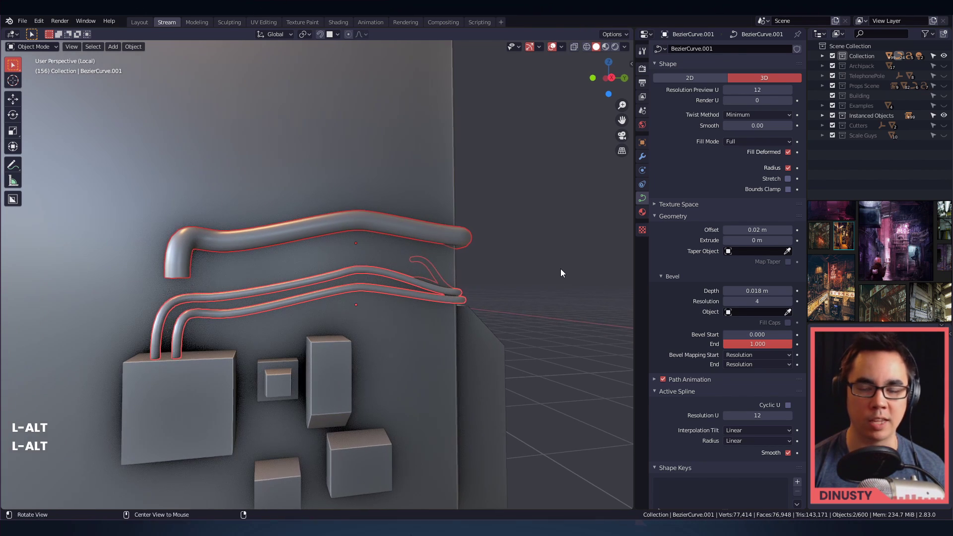
click(420, 231)
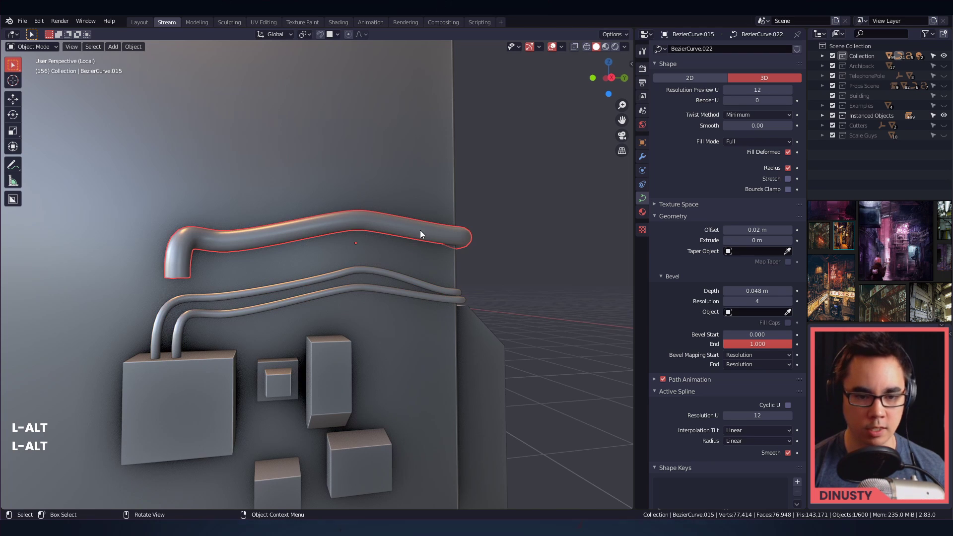
shift+click(413, 280)
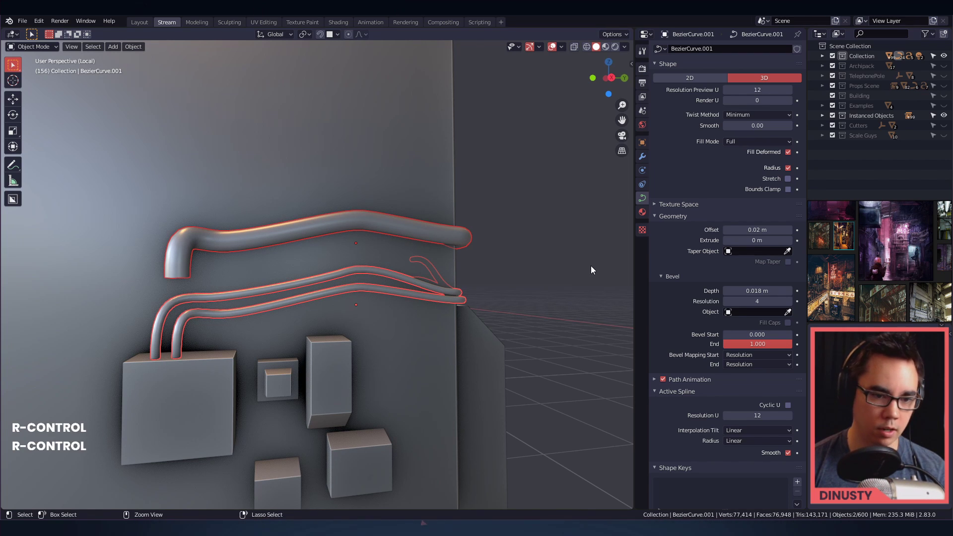
key(ctrl+j)
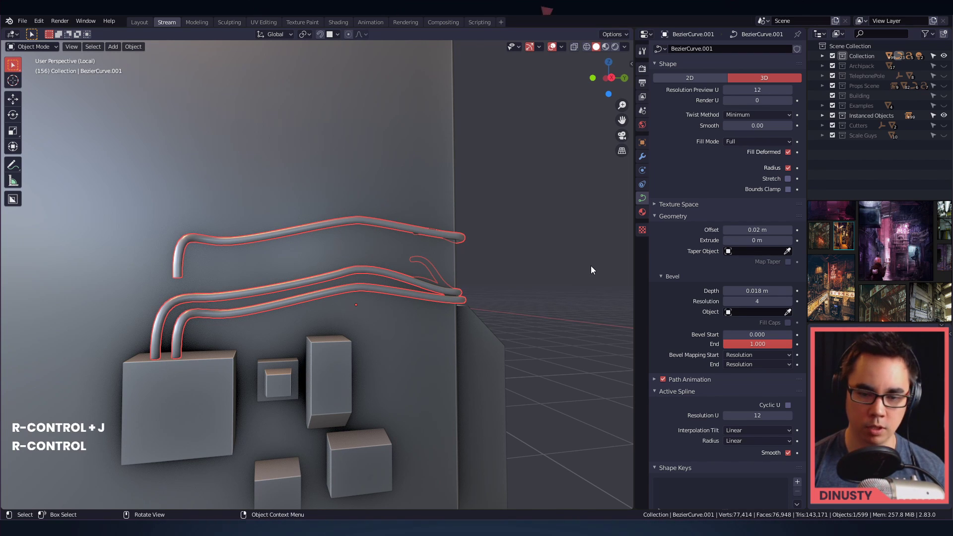
key(ctrl+z)
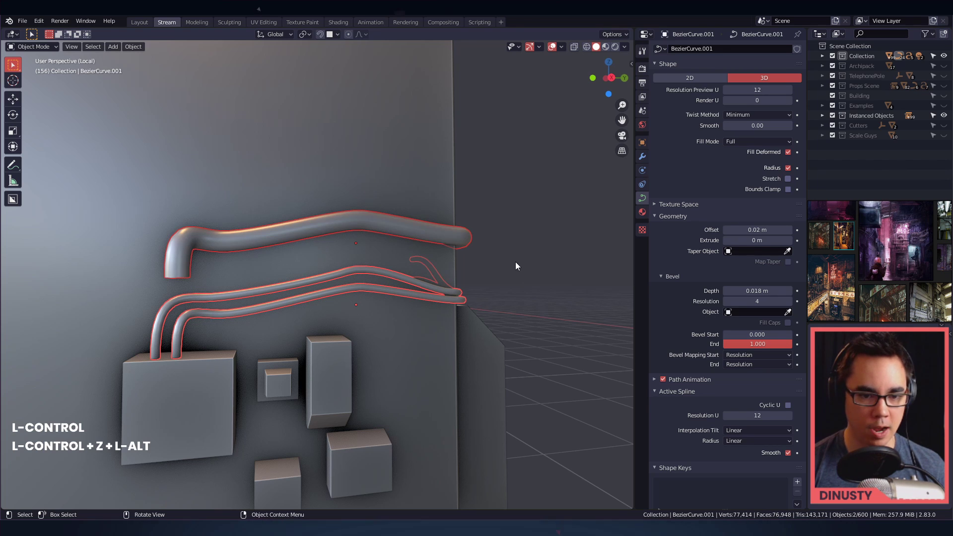
- Join the thin cables into the thick cable as the active object and undo the join
click(400, 276)
shift+click(409, 228)
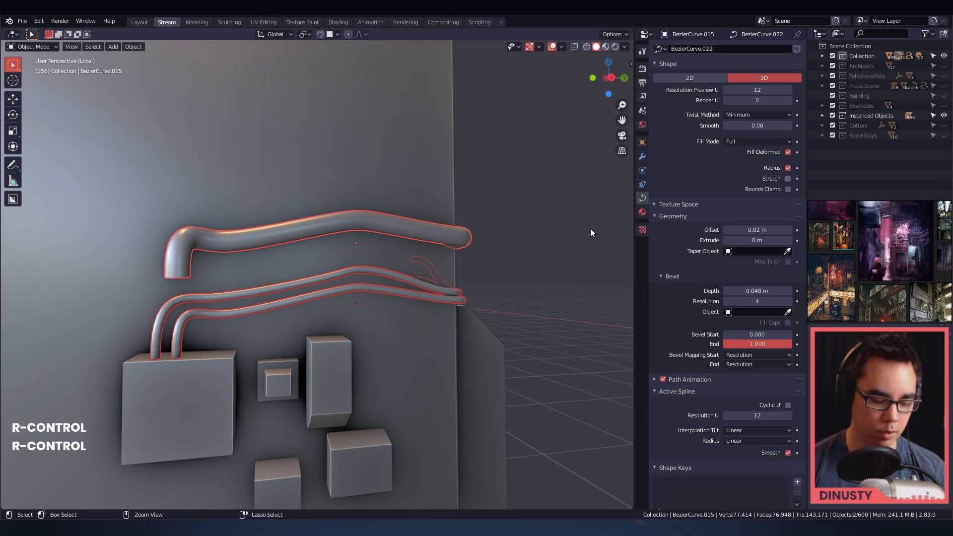
key(ctrl+j)
click(591, 229)
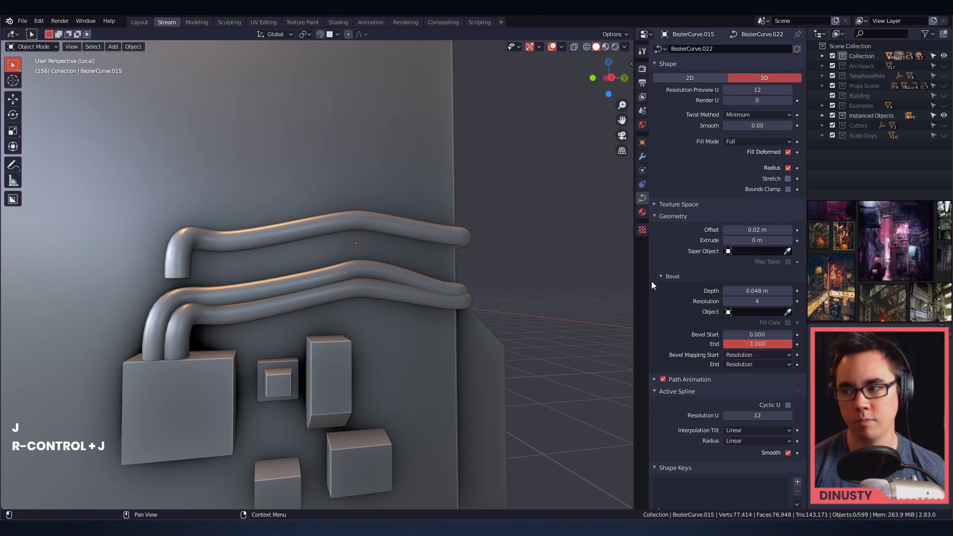
alt+drag(571, 268, 369, 260)
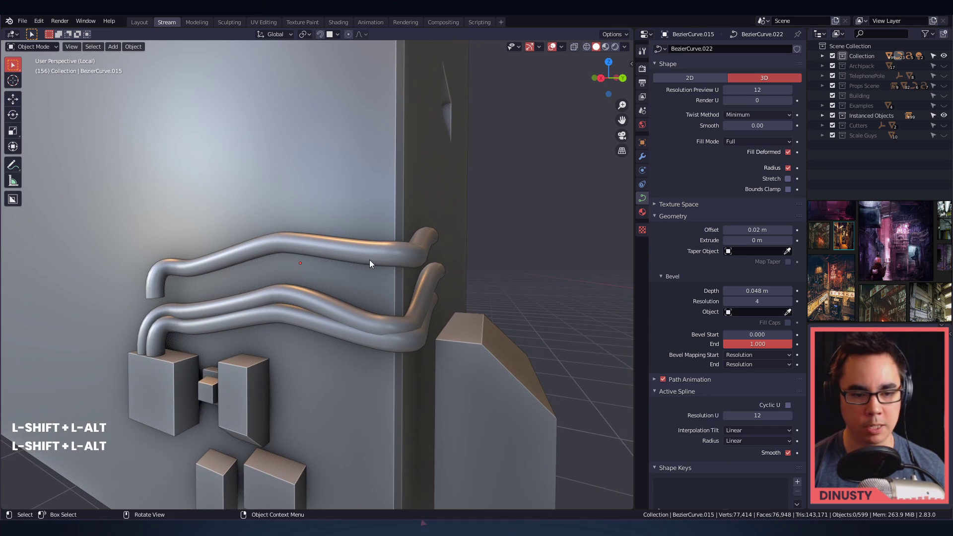
key(ctrl+z)
key(ctrl+z)
key(ctrl+z)
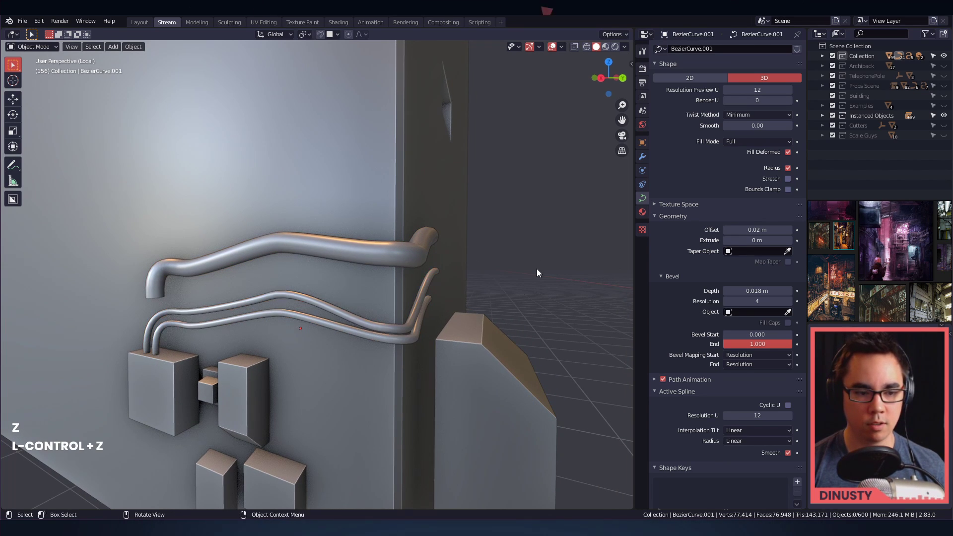
- Select the thick cable and the thin pair with the thin pair active, and join them into one curve
click(362, 257)
click(331, 311)
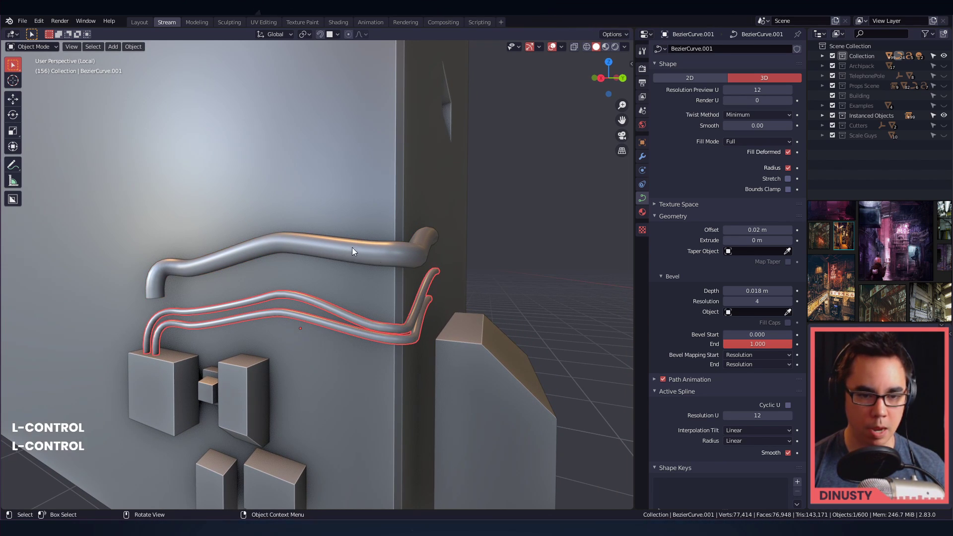
shift+click(386, 256)
shift+click(353, 324)
key(g)
right_click(529, 265)
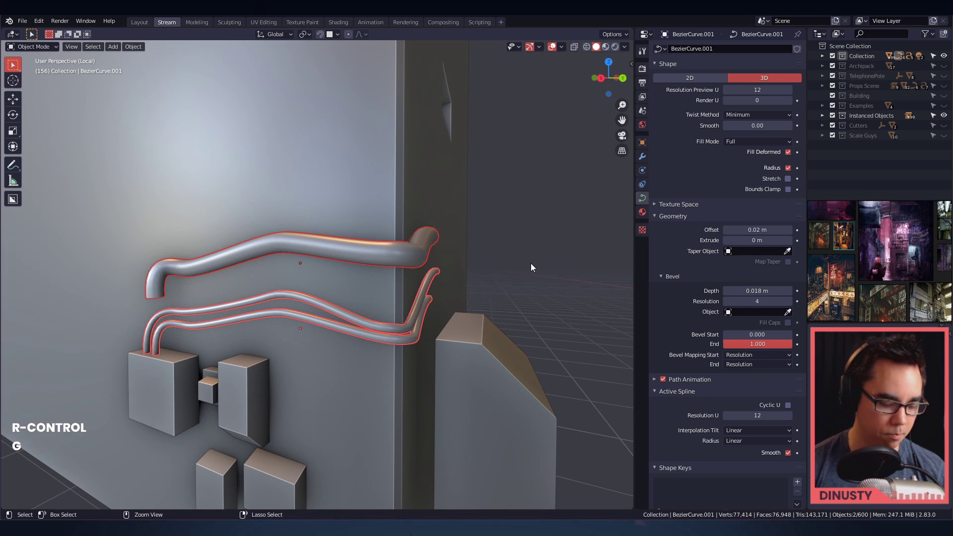
key(ctrl+j)
- Enter edit mode on the joined curve and select all control points of the top cable
middle_drag(526, 266, 358, 303)
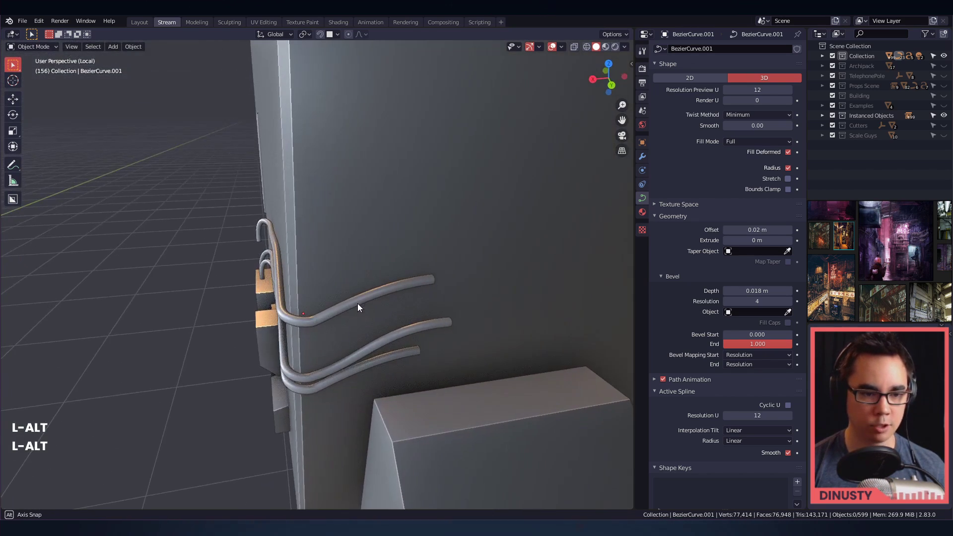
alt+drag(358, 303, 471, 297)
alt+shift+drag(471, 298, 397, 278)
click(363, 241)
alt+drag(364, 240, 394, 236)
key(Tab)
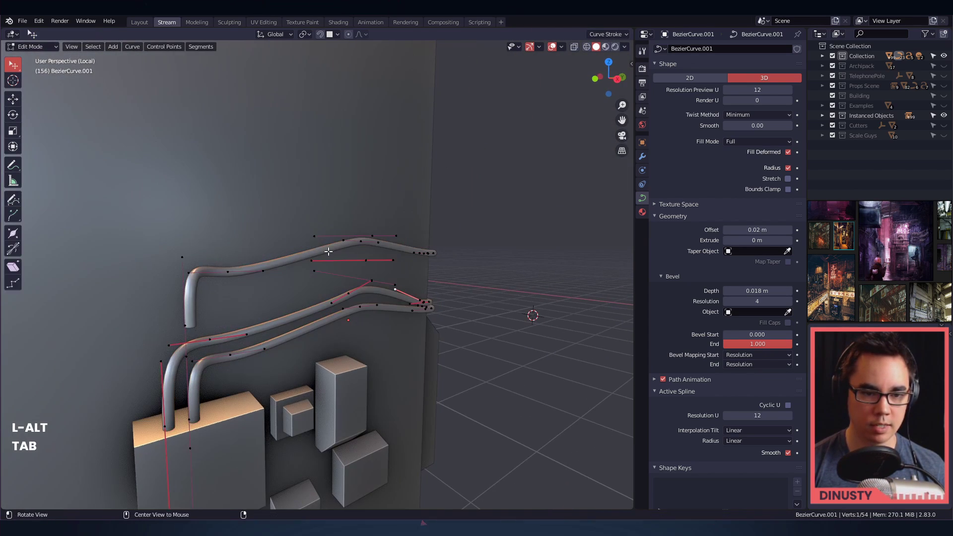
alt+drag(329, 252, 121, 272)
click(207, 263)
key(g)
right_click(165, 230)
alt+shift+drag(165, 229, 219, 233)
alt+drag(273, 268, 456, 222)
key(s)
right_click(496, 226)
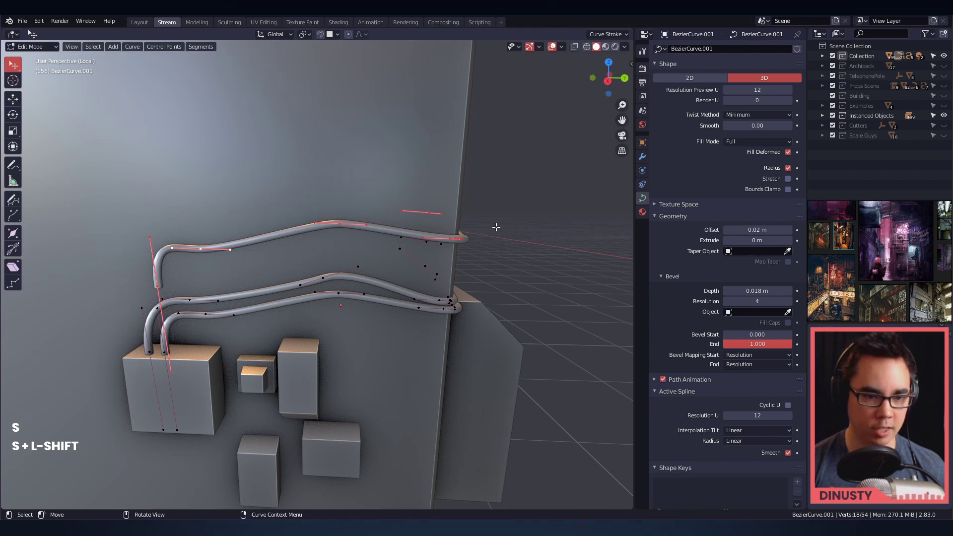
key(alt+s)
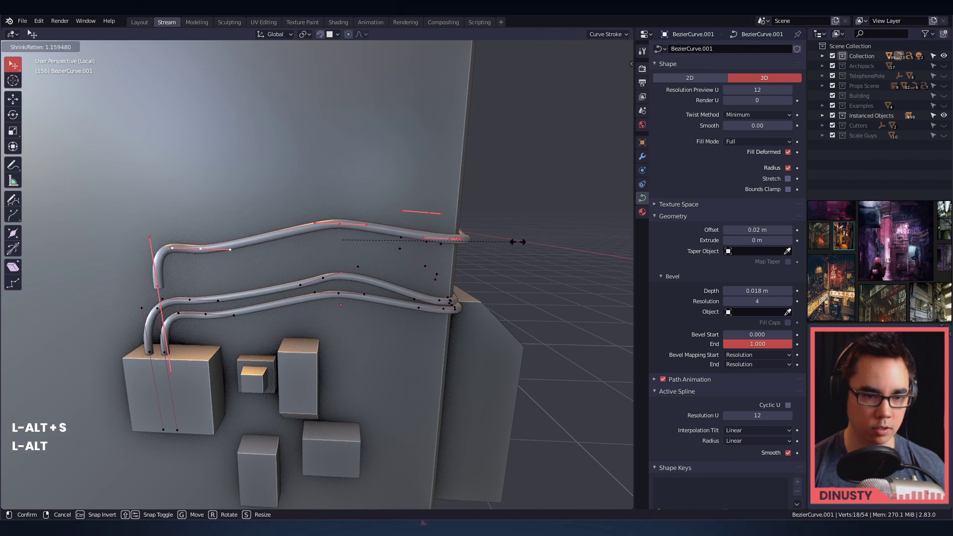
right_click(508, 243)
key(alt+s)
key(s)
right_click(559, 251)
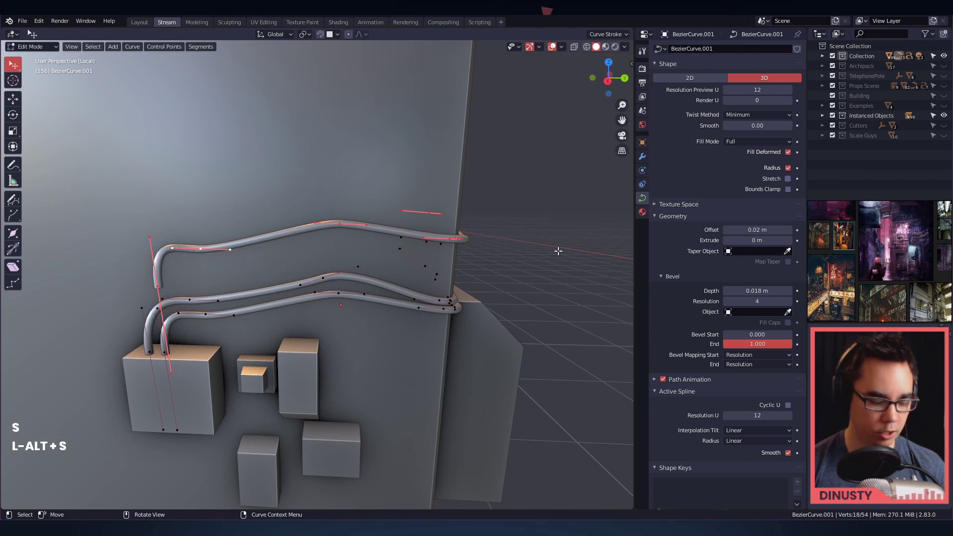
- Show the transform values and fatten the top cable's selected points to a mean radius of 1.979
key(n)
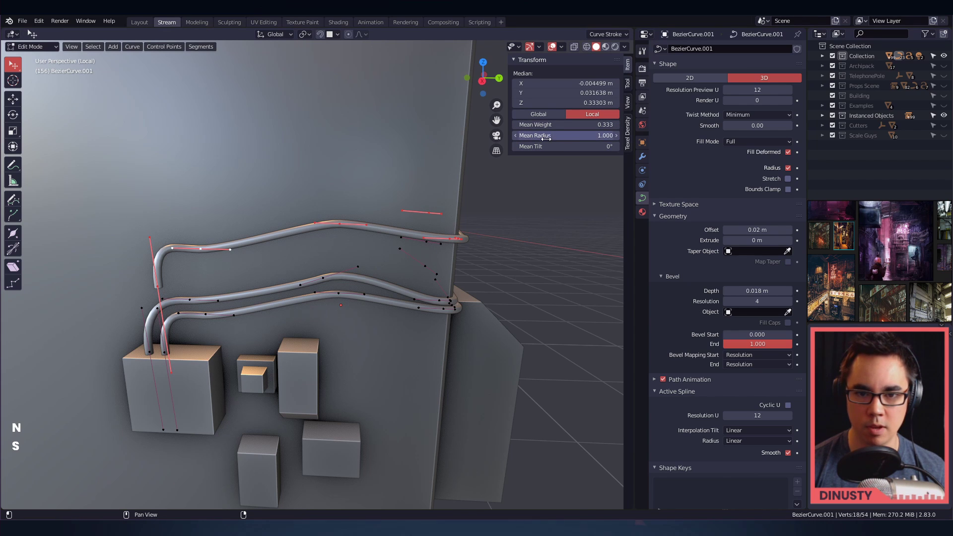
ctrl+alt+drag(379, 172, 420, 204)
alt+drag(421, 204, 491, 204)
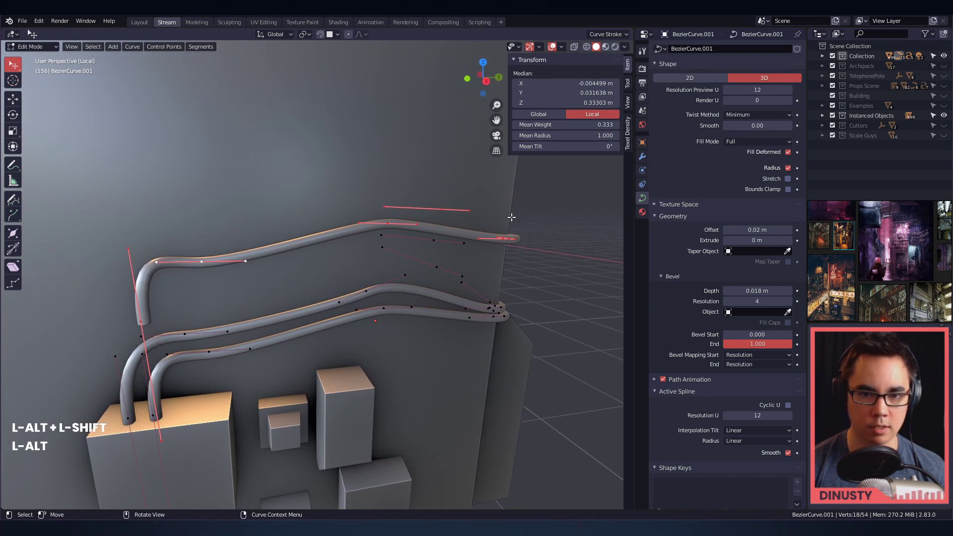
key(s)
click(558, 207)
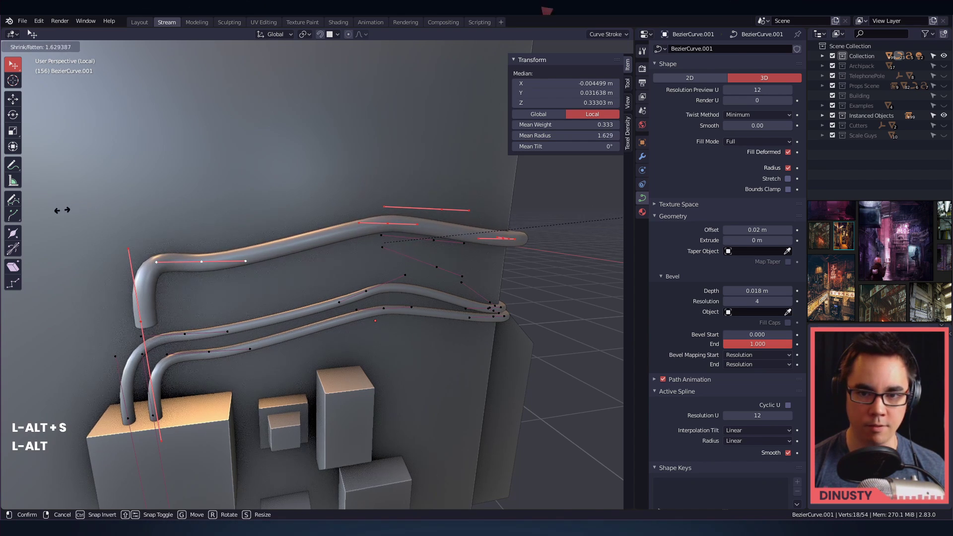
click(136, 219)
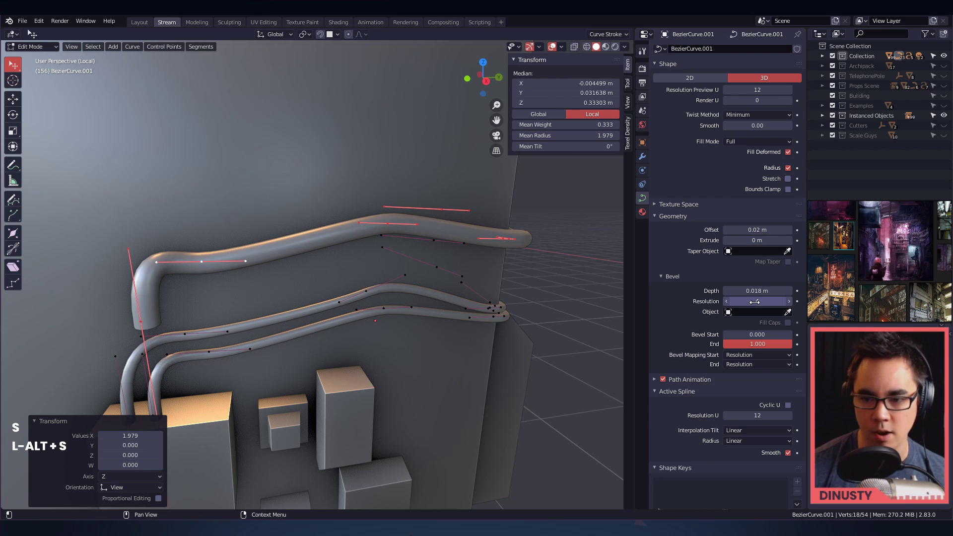
- Raise the curve's bevel depth to 0.058 m and undo the top cable's radius change
drag(757, 291, 784, 290)
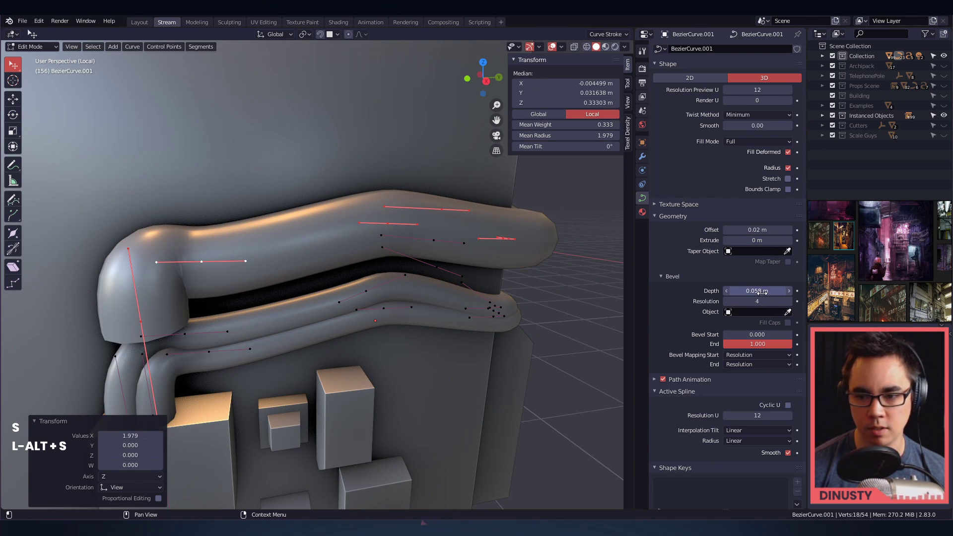
alt+drag(410, 249, 400, 236)
key(ctrl+z)
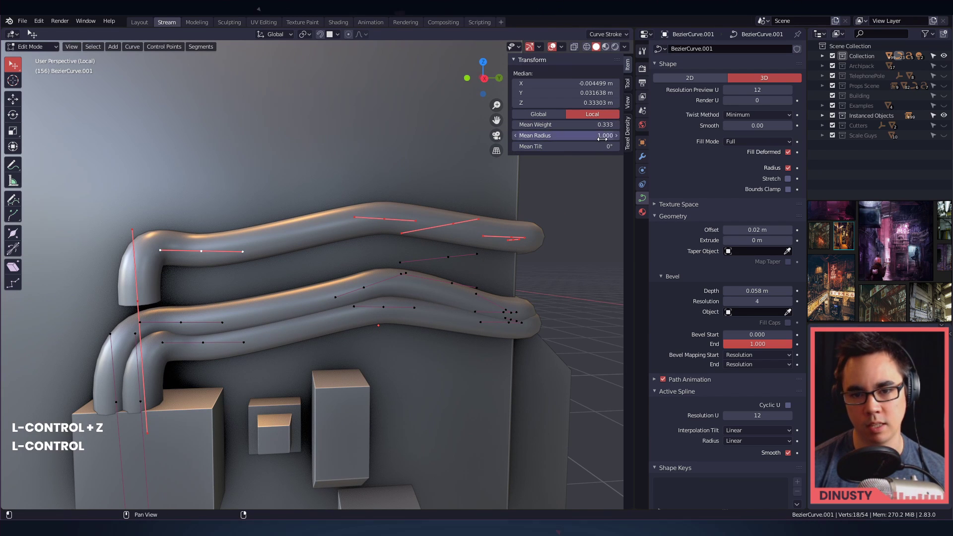
- Raise the top cable's mean radius directly, and undo the edits back to the joined curve in object mode
alt+drag(477, 189, 444, 201)
shift+drag(601, 135, 627, 136)
key(ctrl+z)
middle_drag(482, 251, 499, 255)
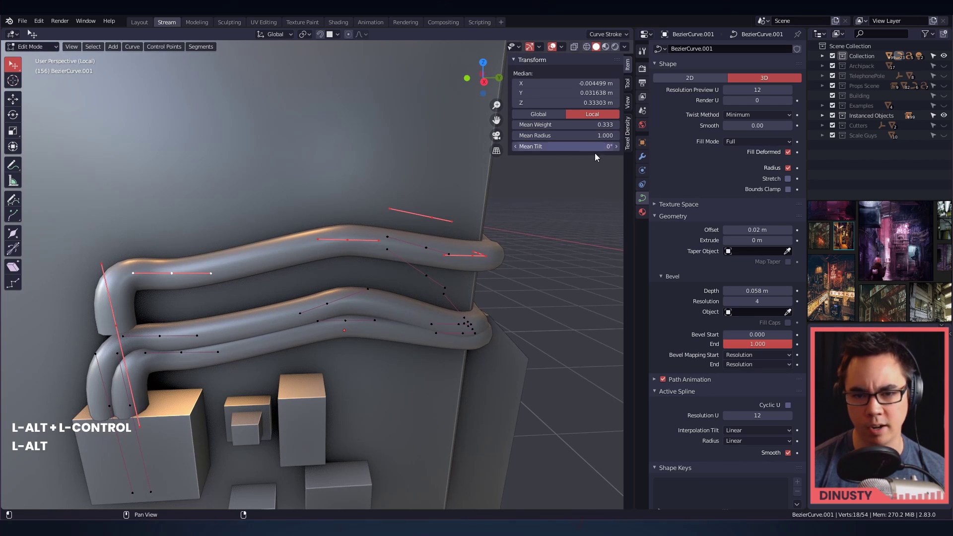
mouse_move(474, 248)
alt+mouse_down()
mouse_move(467, 253)
mouse_move(490, 257)
alt+mouse_up()
alt+shift+drag(491, 257, 492, 266)
key(ctrl+z)
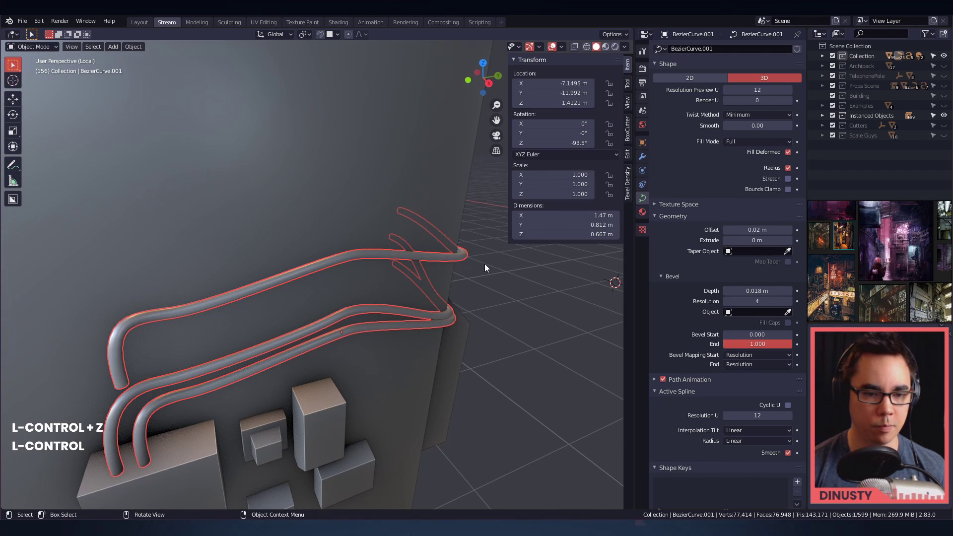
- Enter edit mode and increase the mean radius of the selected control points at the top cable's downward end
alt+drag(485, 263, 364, 222)
key(Tab)
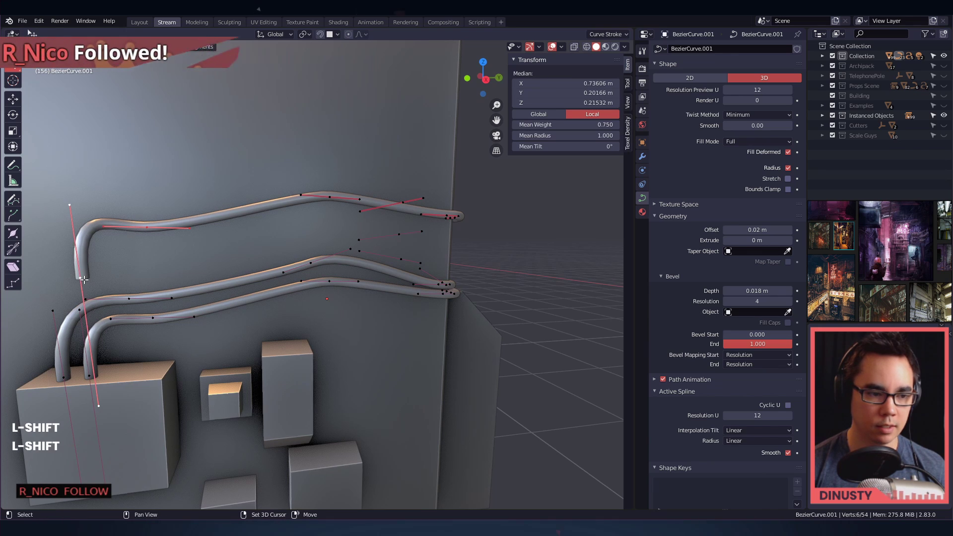
shift+click(80, 278)
drag(566, 135, 588, 135)
- Set the radius of the upper thin cable's middle control point to 2.380, return to object mode and deselect the curve
click(399, 233)
alt+drag(449, 221, 404, 219)
click(396, 294)
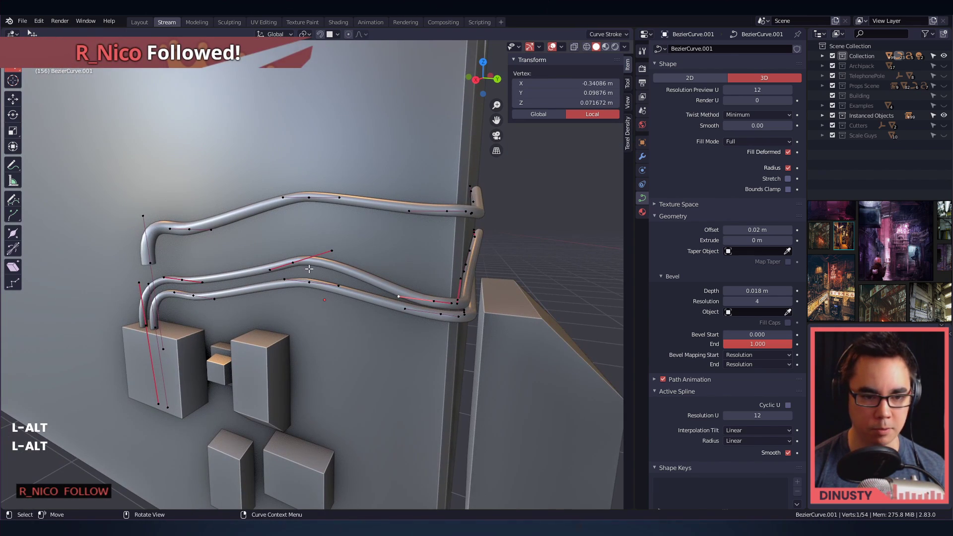
click(295, 263)
drag(566, 136, 600, 135)
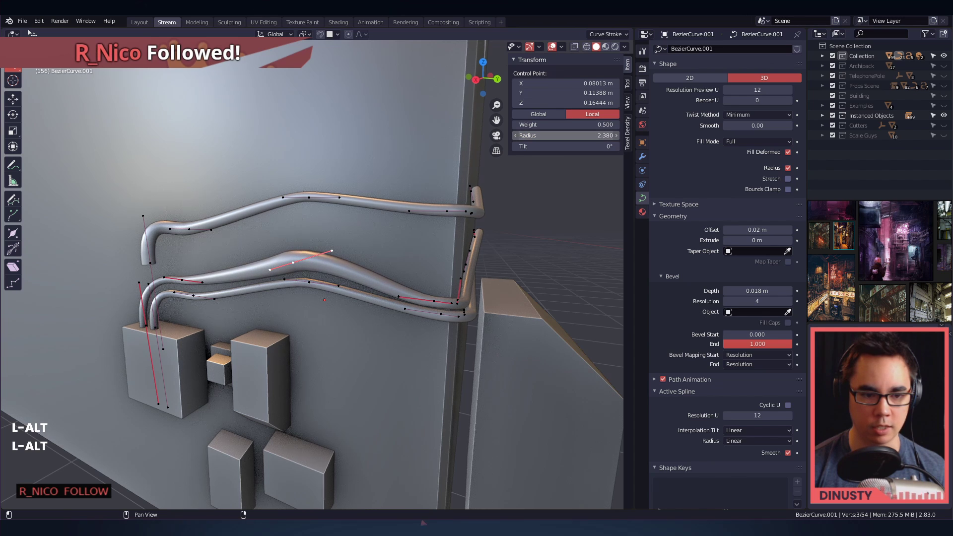
key(Tab)
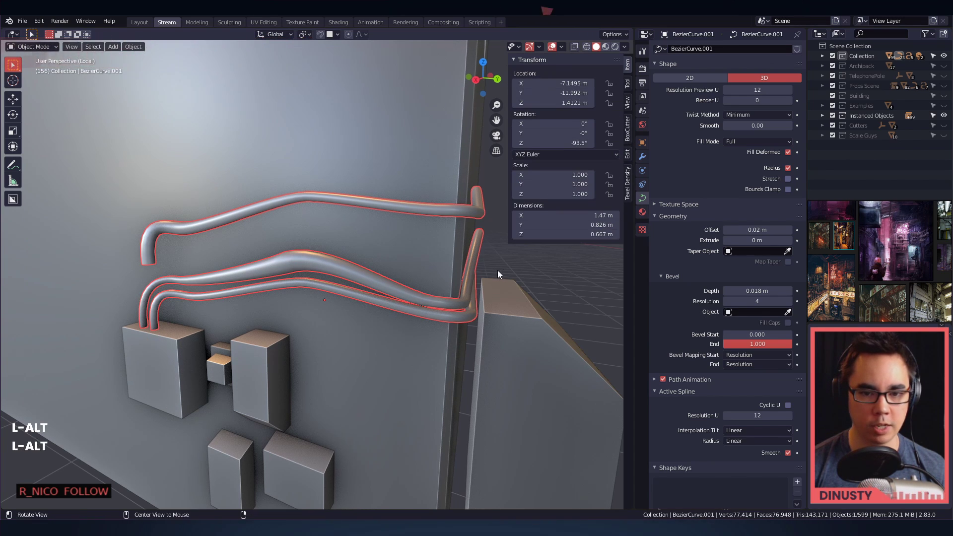
alt+drag(498, 270, 438, 250)
click(445, 242)
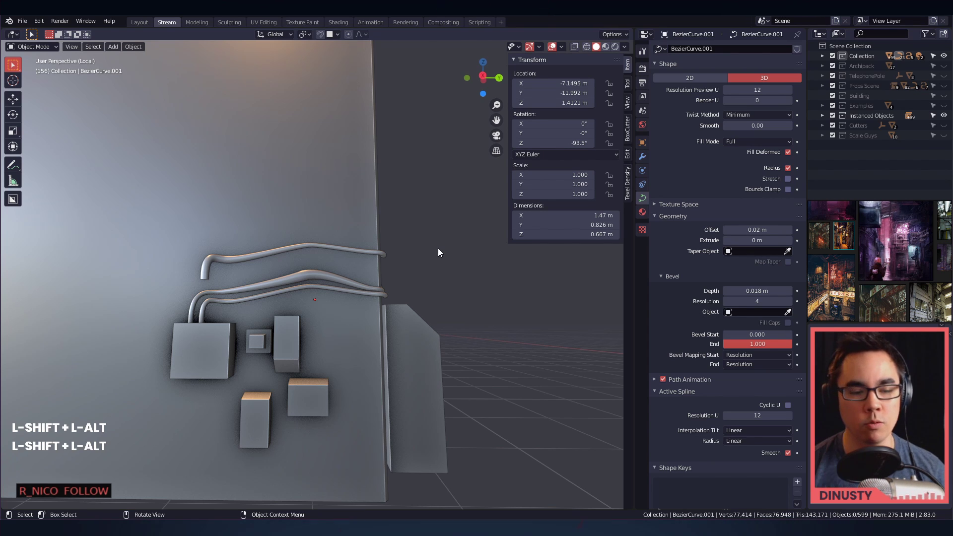
key(alt)
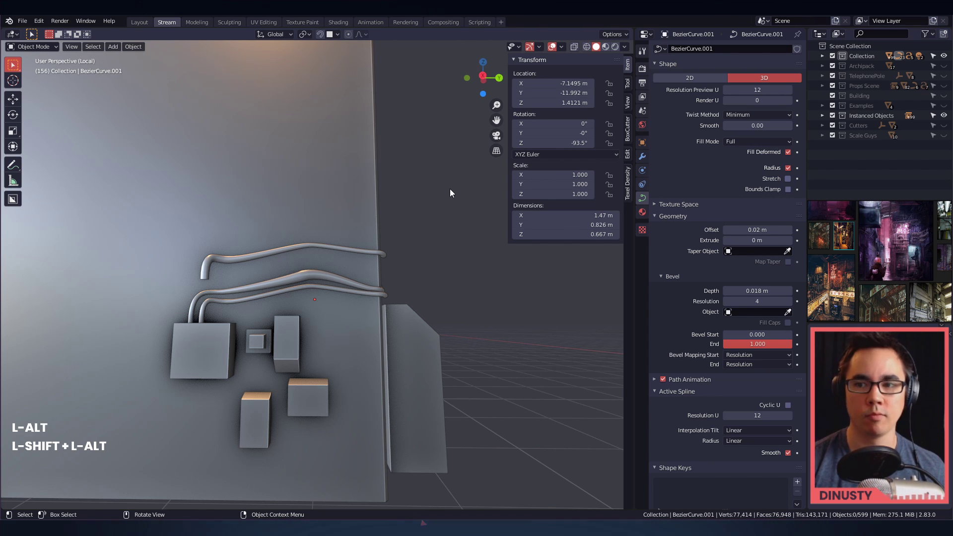
middle_drag(431, 198, 338, 251)
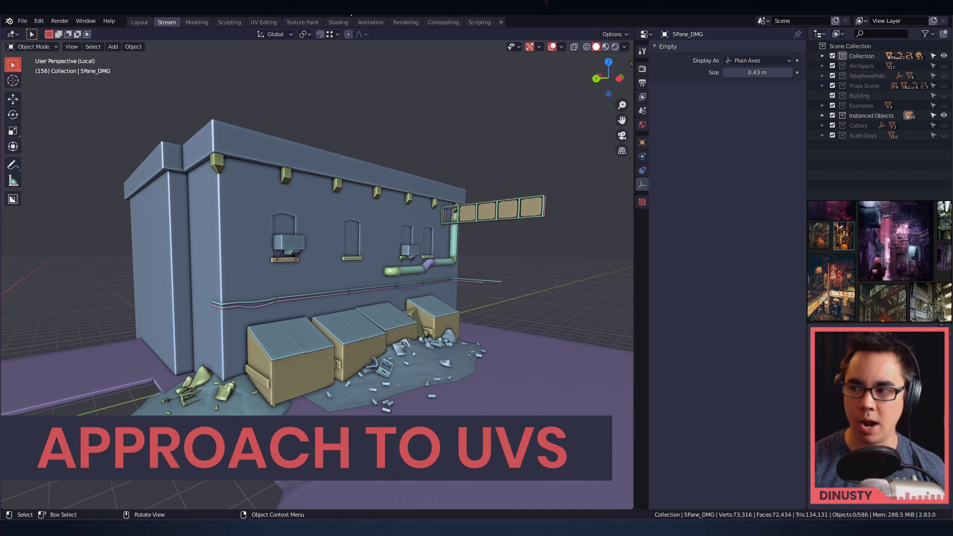
key(alt)
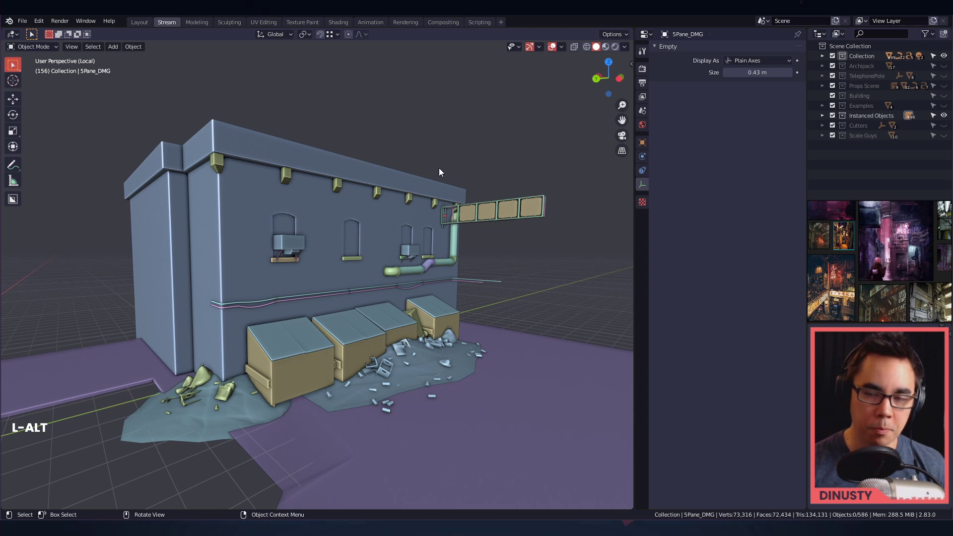
- Set the solid viewport shading of the building scene to color by Object
alt+drag(439, 168, 434, 238)
alt+shift+drag(435, 238, 434, 201)
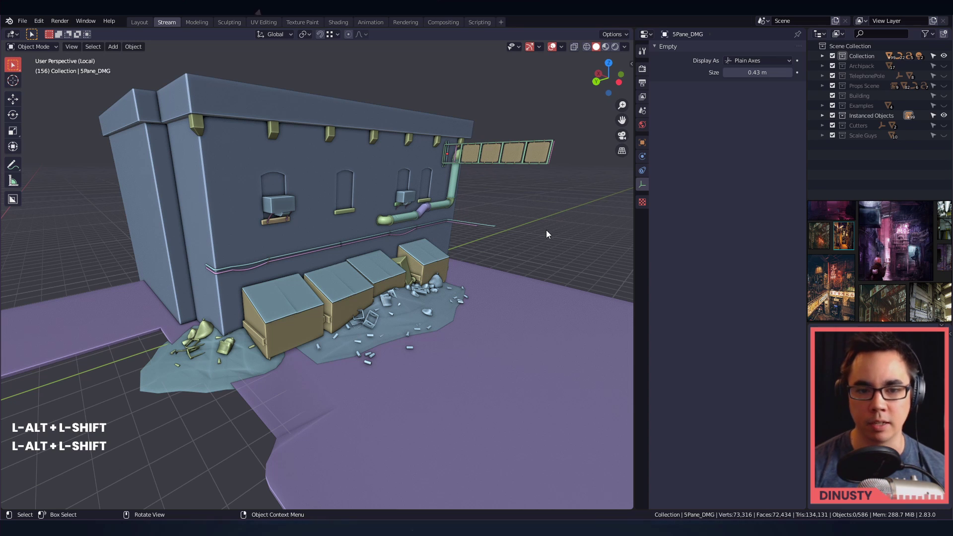
mouse_move(528, 184)
middle_down()
mouse_move(457, 243)
mouse_move(430, 251)
mouse_move(491, 234)
middle_up()
click(624, 47)
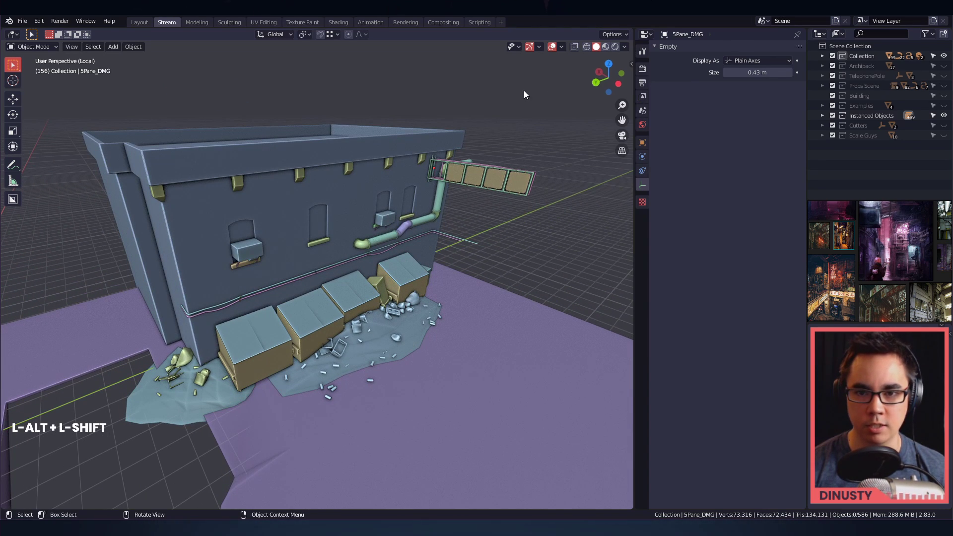
click(624, 46)
click(605, 171)
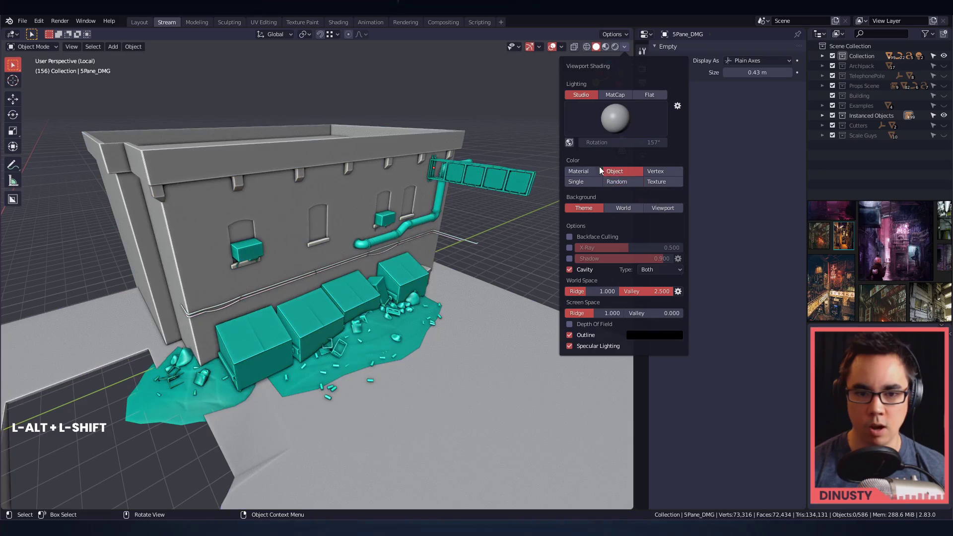
- Select both window AC units, try moving them together, cancel the move and clear the selection
mouse_move(465, 157)
alt+mouse_down()
mouse_move(433, 207)
mouse_move(481, 174)
alt+mouse_up()
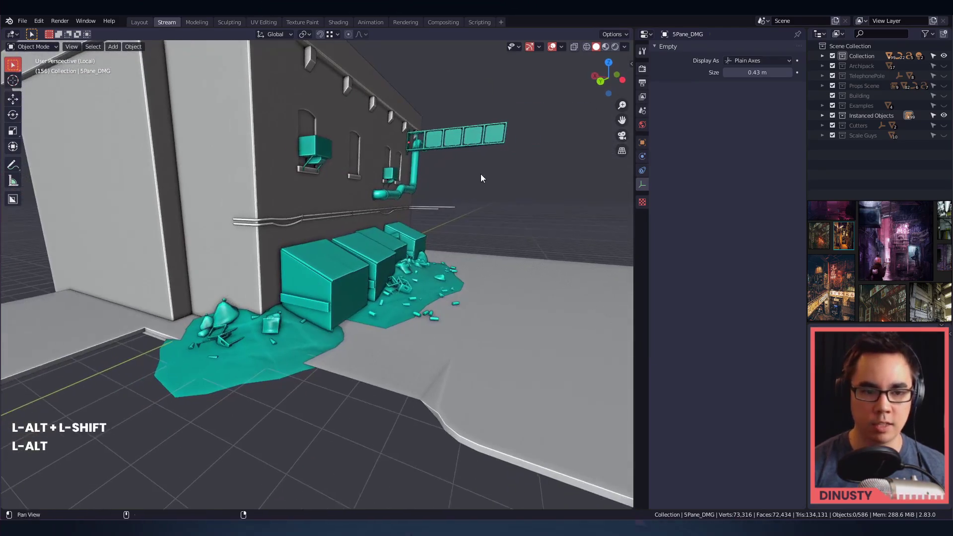
click(308, 150)
alt+drag(308, 150, 368, 204)
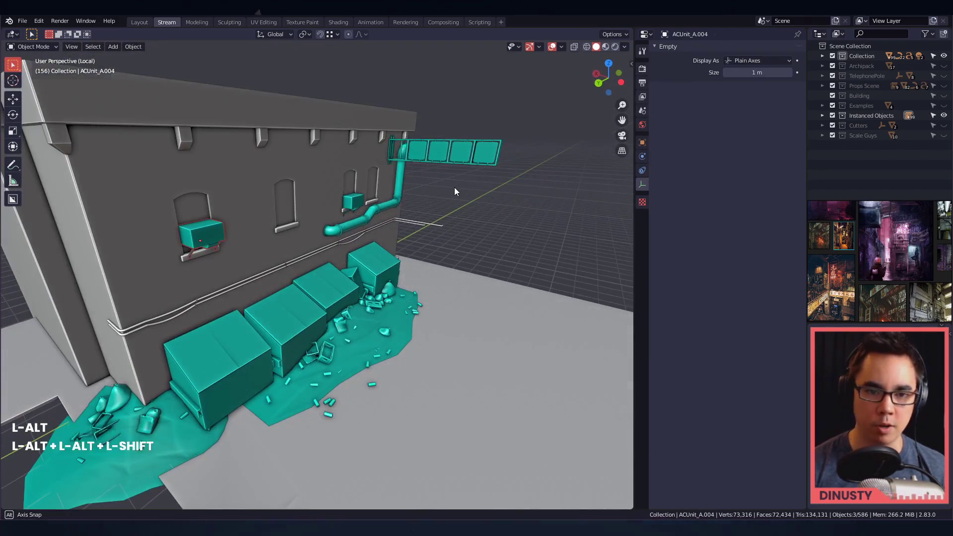
middle_drag(454, 186, 471, 217)
alt+drag(471, 213, 447, 218)
alt+shift+drag(447, 217, 419, 221)
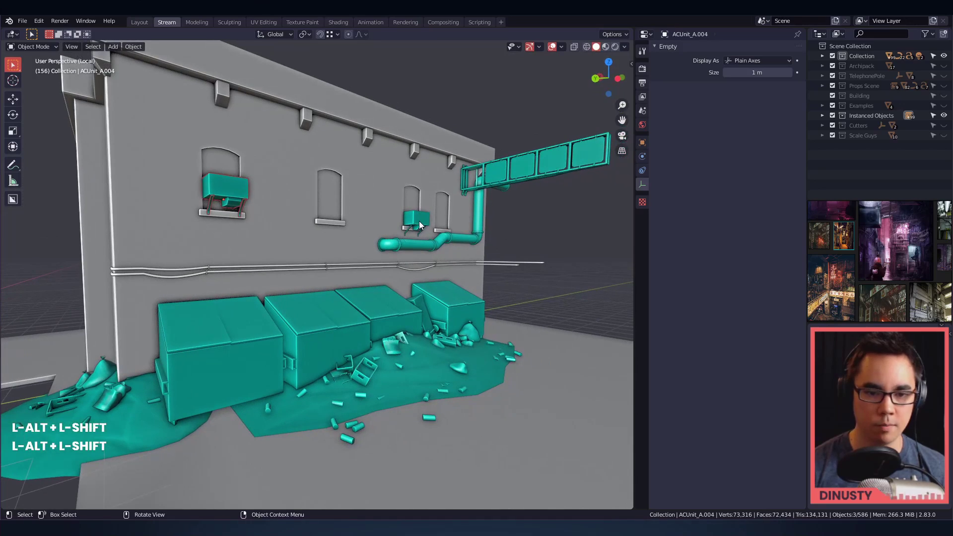
shift+click(419, 221)
shift+click(234, 207)
key(g)
right_click(522, 217)
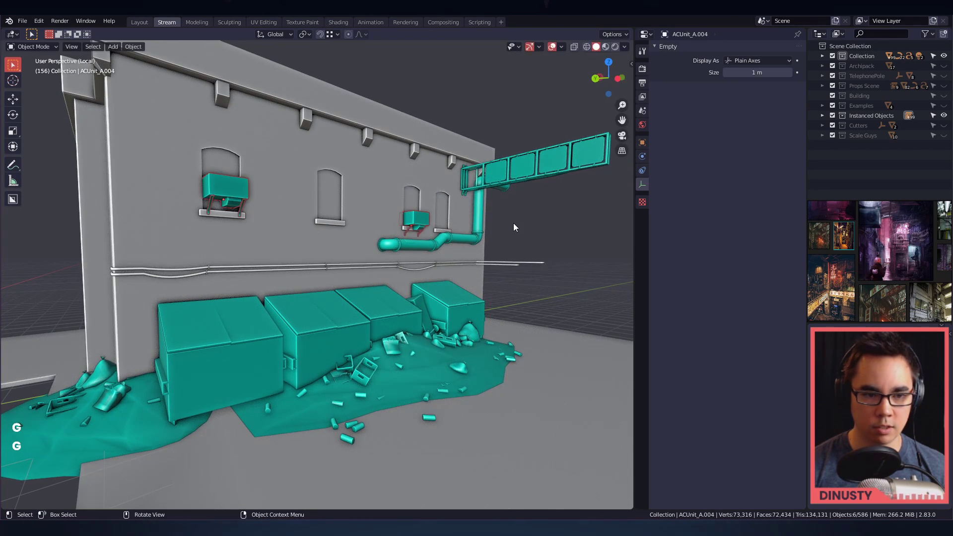
click(561, 244)
- Save the scene file and clear the selection
alt+drag(561, 243, 559, 226)
ctrl+alt+drag(559, 226, 564, 233)
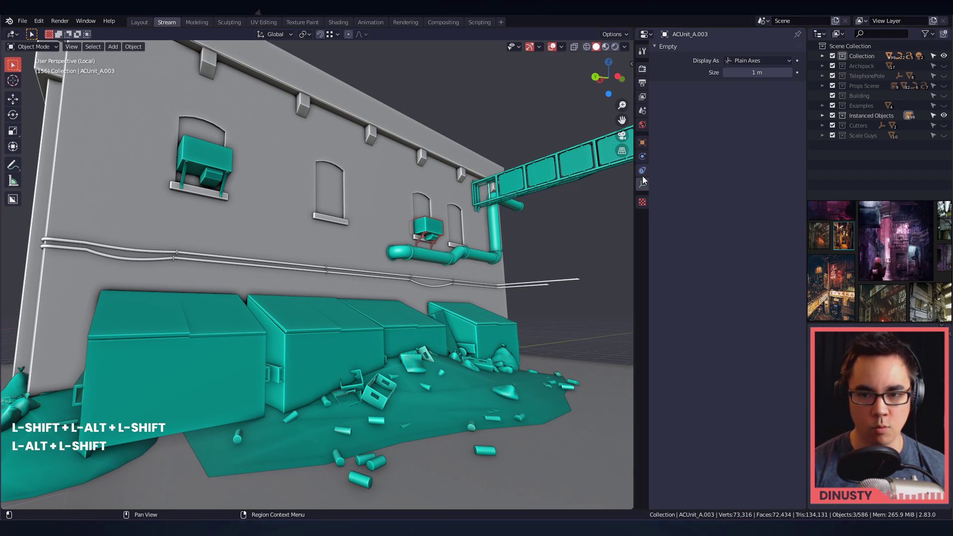
click(642, 173)
key(ctrl+s)
click(555, 236)
- Select the AC unit at the far window and set its viewport display color to green
click(440, 226)
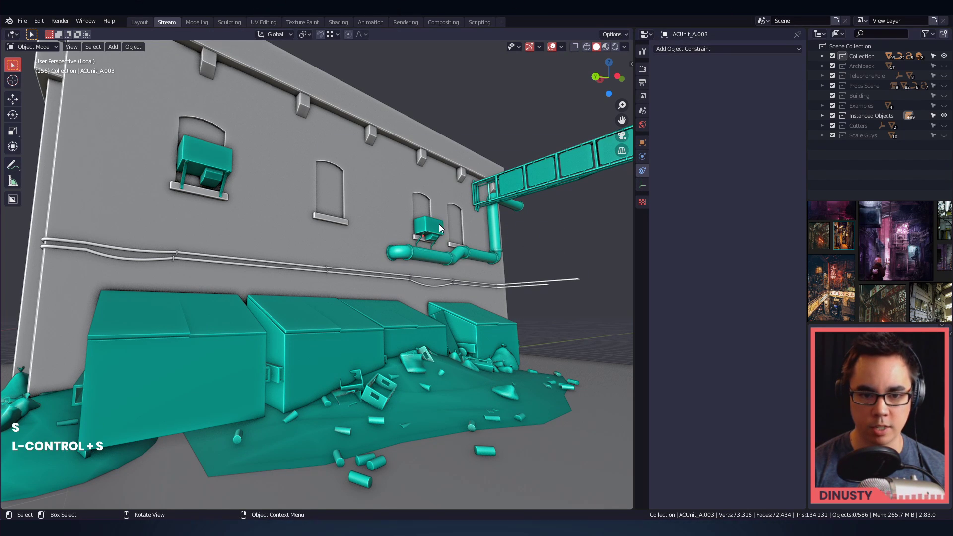
click(642, 142)
alt+shift+drag(576, 260, 585, 254)
click(735, 332)
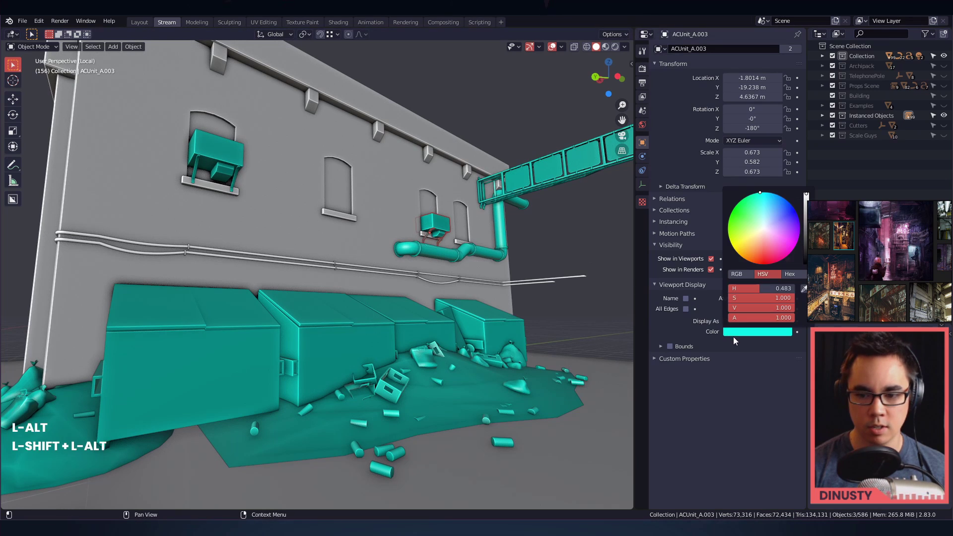
drag(777, 289, 766, 288)
- Copy the far window AC unit's green viewport display color to the near window AC unit and clear the selection
key(ctrl+c)
click(216, 158)
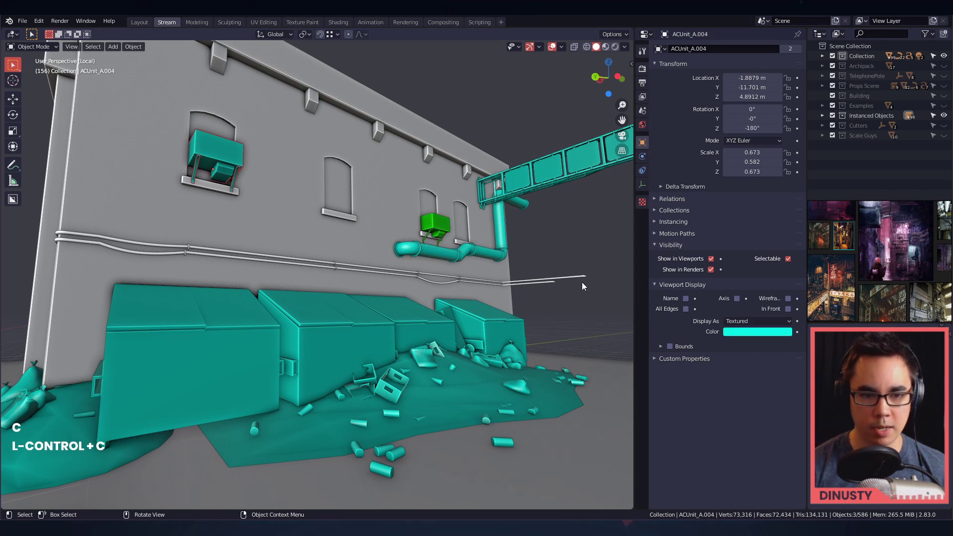
key(ctrl+v)
click(584, 243)
alt+drag(584, 243, 586, 246)
key(ctrl+v)
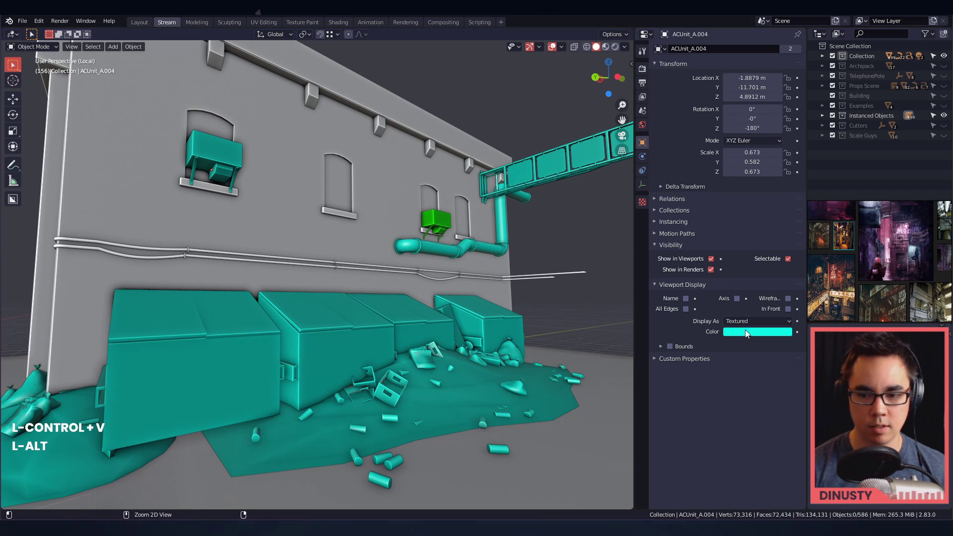
click(431, 217)
key(ctrl+c)
click(215, 156)
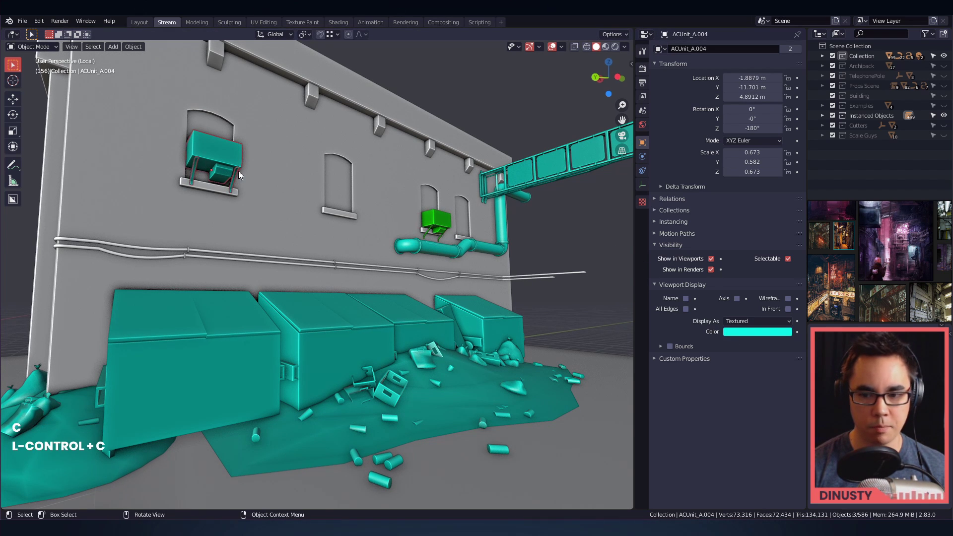
key(ctrl+v)
click(577, 220)
- Select all four dumpsters along the wall, with the far-end one as the active object
alt+shift+drag(566, 276, 523, 285)
scroll(491, 284, down, 2)
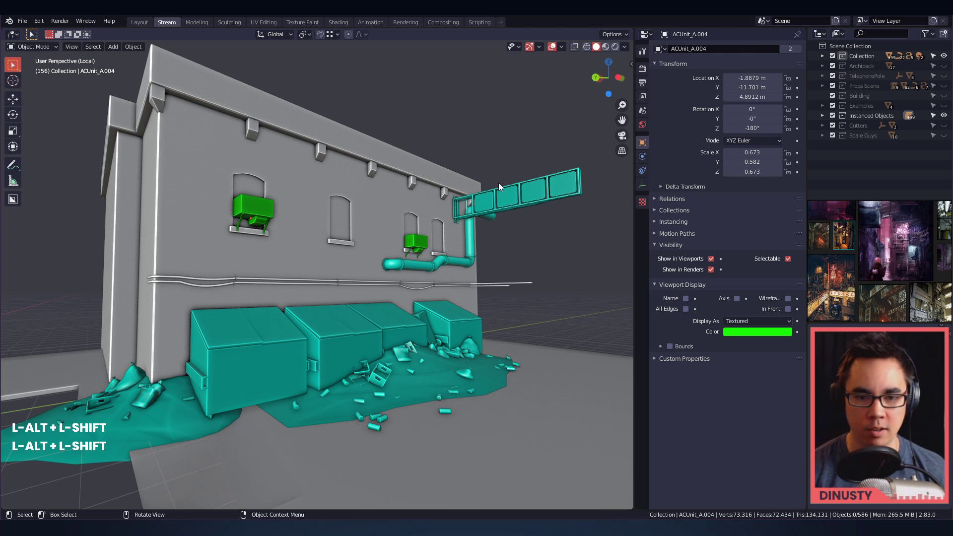
middle_drag(498, 182, 372, 299)
click(369, 299)
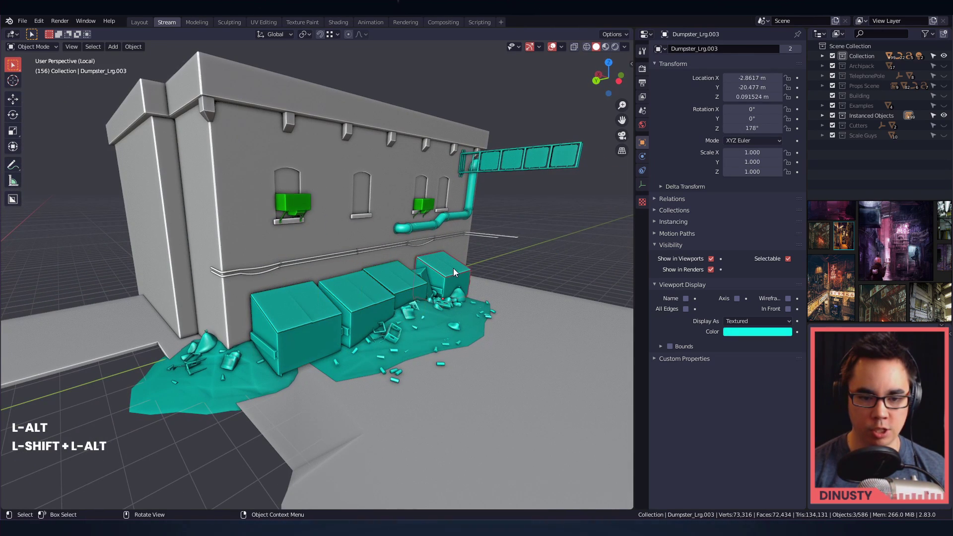
middle_drag(454, 268, 367, 278)
click(349, 287)
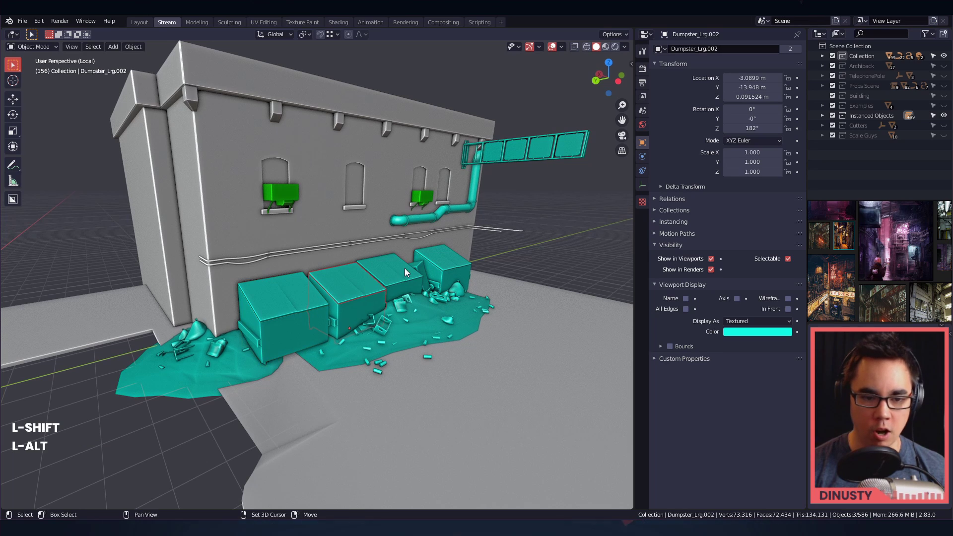
shift+click(281, 305)
shift+click(386, 270)
shift+click(454, 257)
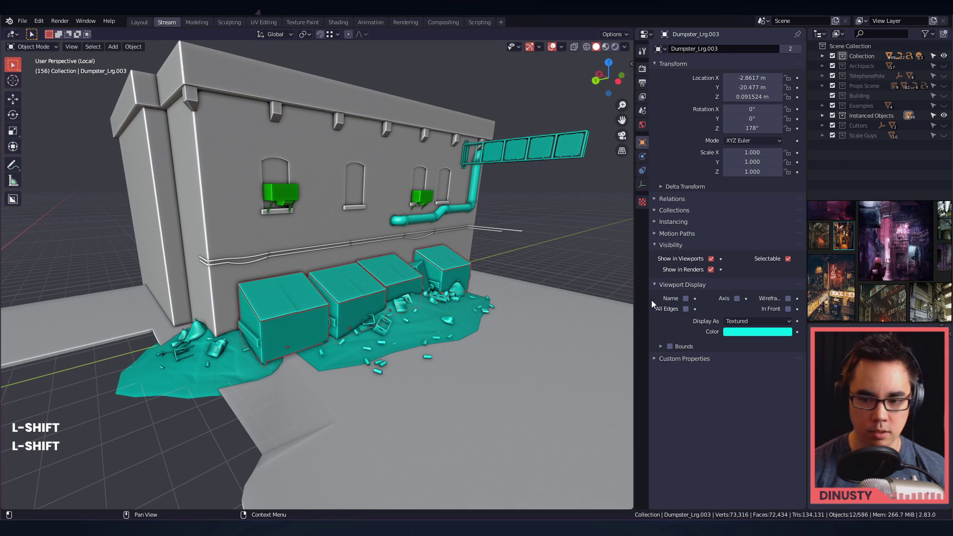
- Set the far-end dumpster's viewport display color to yellow and clear the selection
key(ctrl+v)
click(735, 334)
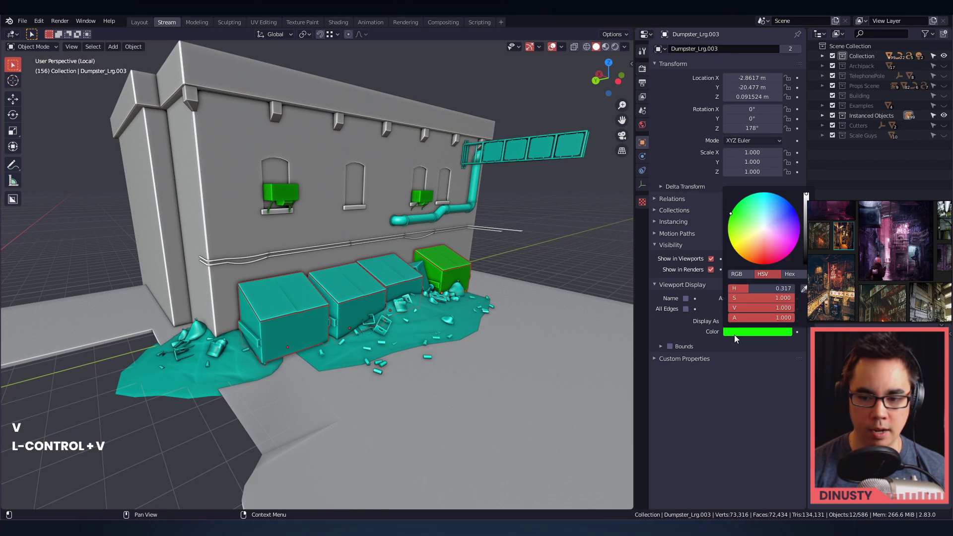
drag(758, 230, 734, 247)
click(537, 255)
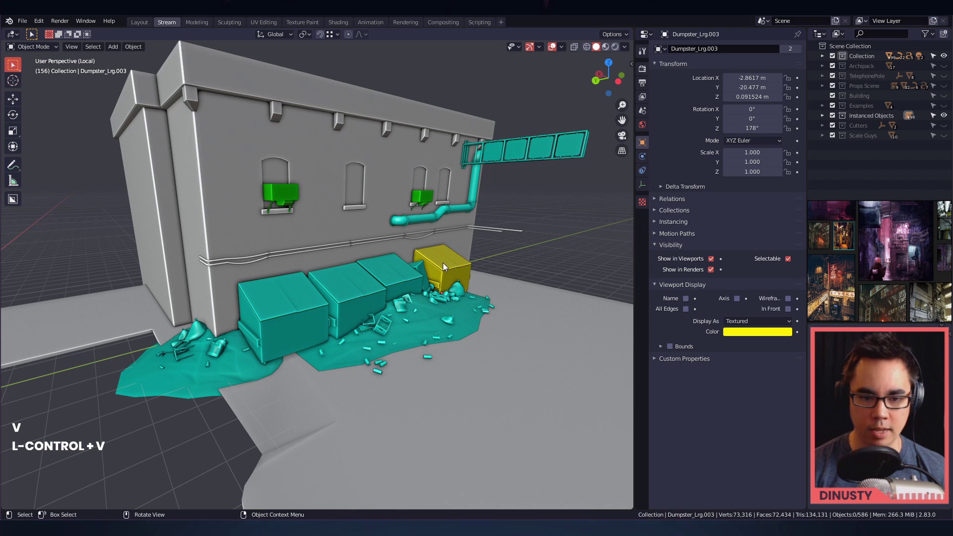
- Copy the far-end dumpster's yellow display color to each of the other three dumpsters and clear the selection
key(ctrl+c)
click(398, 274)
key(ctrl+v)
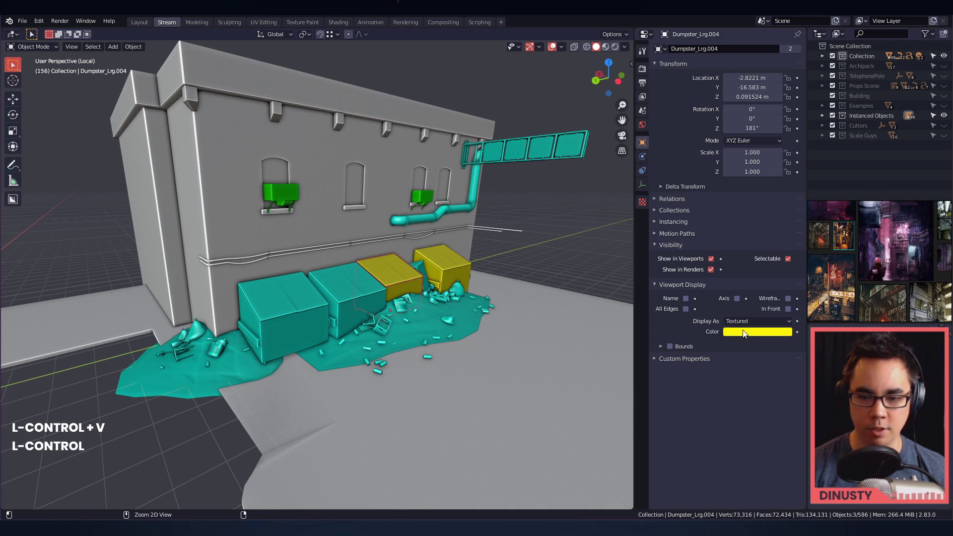
click(318, 281)
key(ctrl+v)
click(312, 325)
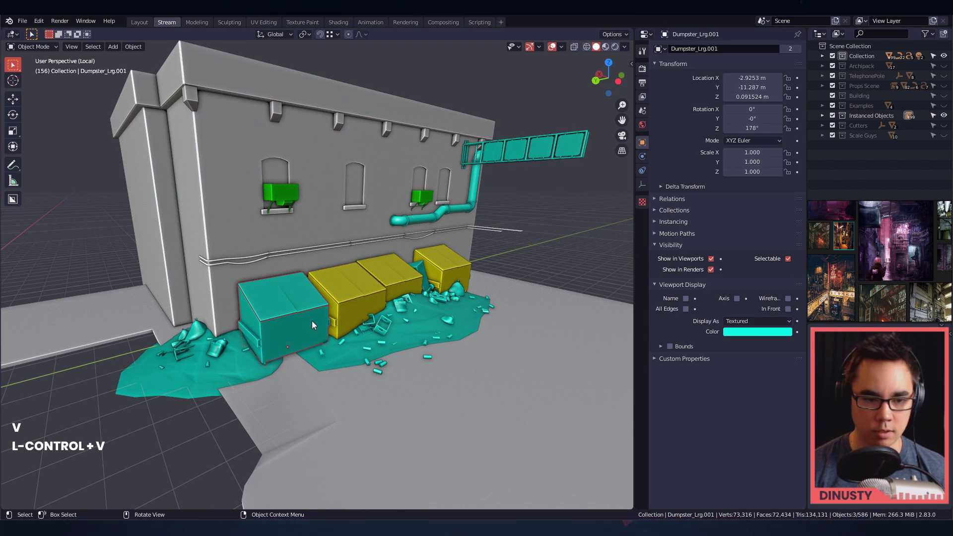
key(ctrl+v)
key(alt+a)
mouse_move(568, 228)
middle_down()
mouse_move(514, 240)
mouse_move(547, 226)
mouse_move(559, 204)
mouse_move(557, 213)
middle_up()
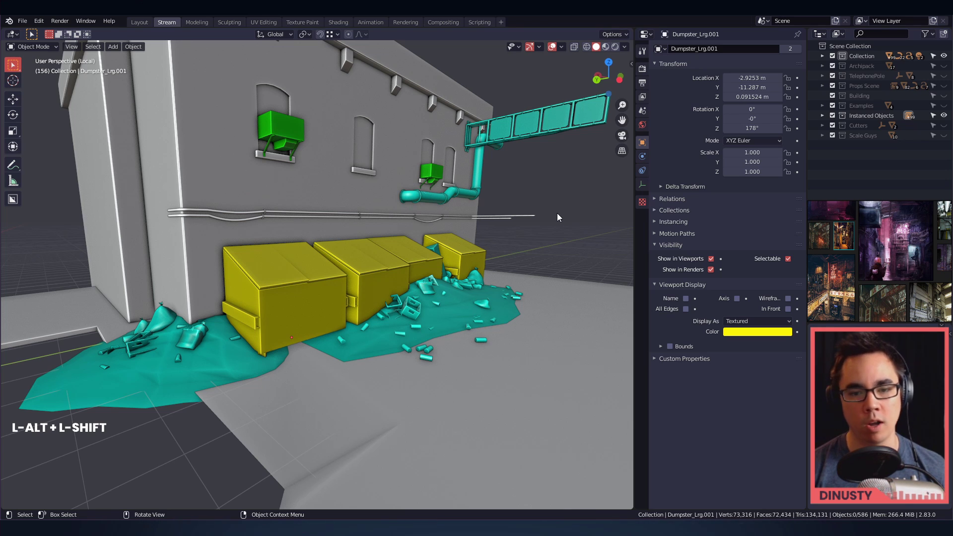
- Inspect the dumpsters and the medium trash pile at the building's corner as separate selectable objects
click(358, 269)
key(g)
right_click(527, 255)
alt+drag(526, 255, 489, 288)
shift+click(479, 282)
alt+shift+drag(489, 288, 451, 329)
click(474, 251)
alt+shift+drag(474, 252, 526, 234)
click(299, 320)
ctrl+alt+drag(299, 320, 306, 315)
alt+shift+drag(306, 314, 241, 319)
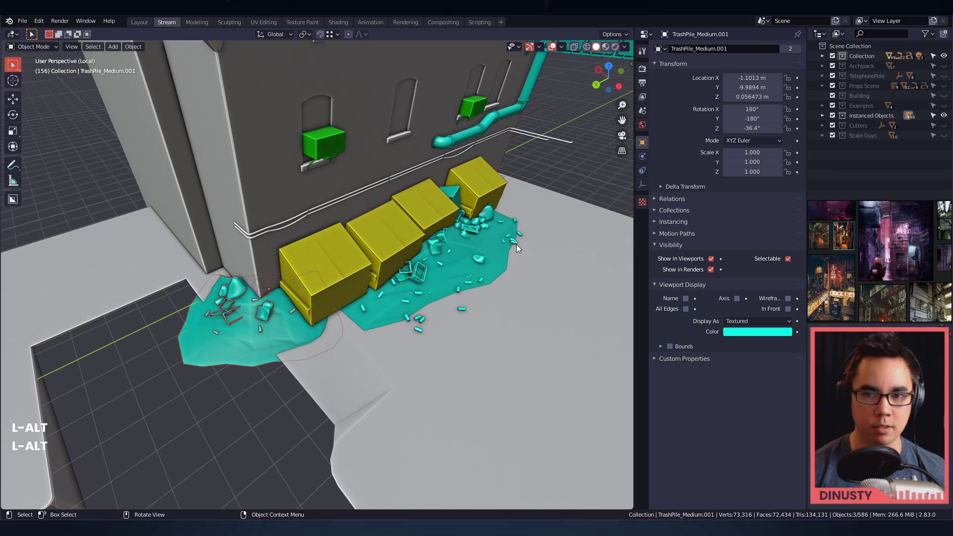
- Compare the medium trash pile at the corner with the large trash pile beneath the dumpsters
ctrl+alt+drag(516, 245, 339, 320)
click(407, 275)
click(235, 303)
alt+drag(235, 303, 335, 352)
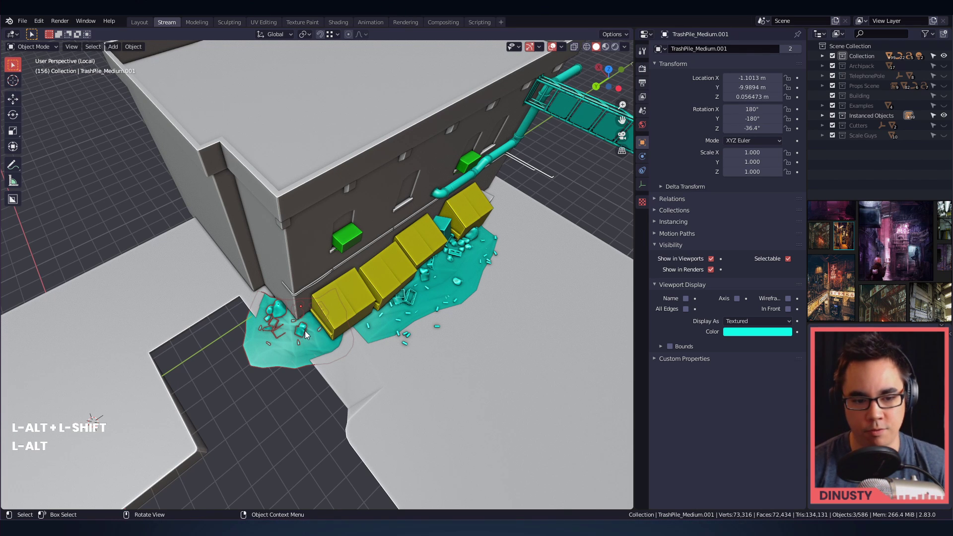
alt+shift+drag(305, 330, 357, 323)
ctrl+alt+drag(357, 323, 341, 359)
click(365, 344)
click(333, 338)
alt+drag(285, 276, 343, 269)
alt+shift+drag(342, 269, 445, 273)
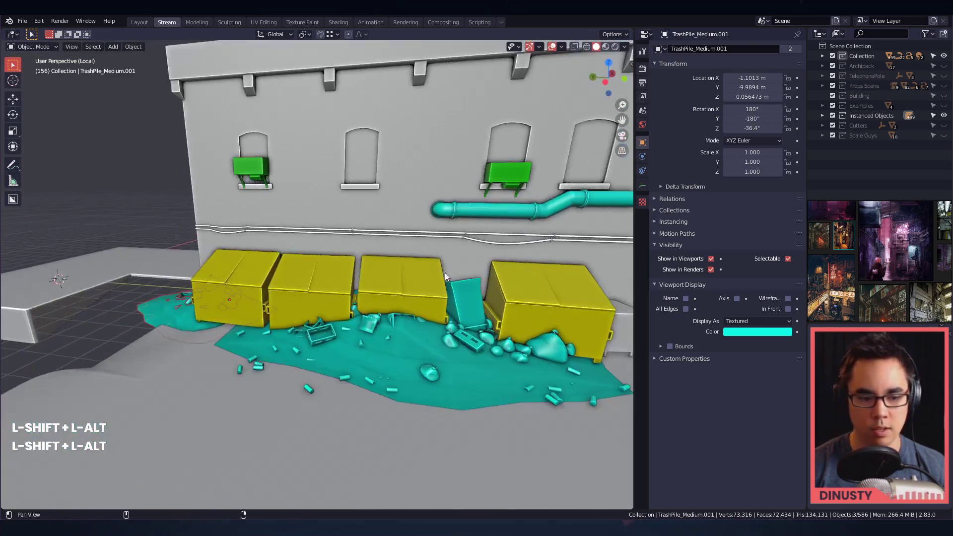
click(415, 350)
alt+drag(415, 351, 441, 394)
alt+shift+drag(442, 394, 424, 251)
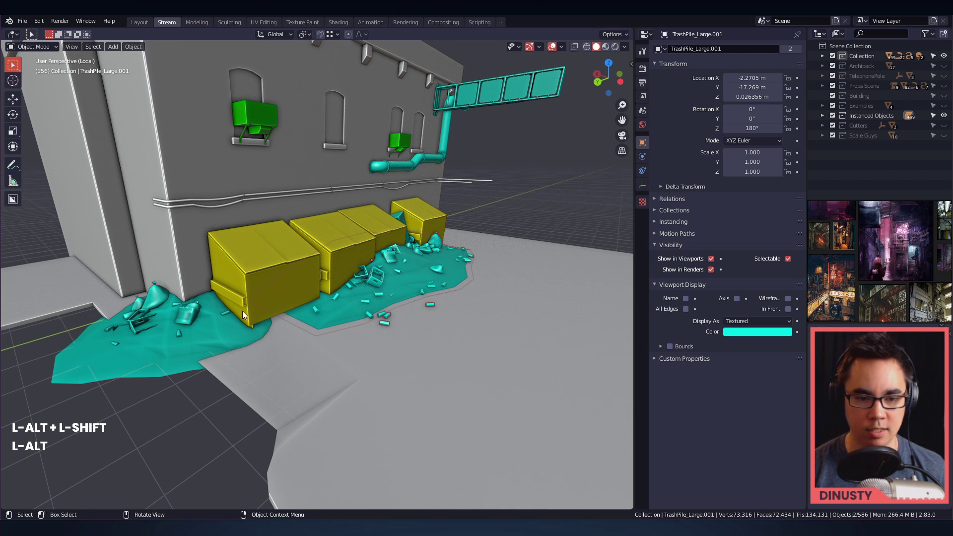
- Examine the bags, crates and cans in the large trash pile up close, as well as the curved wall pipe
click(511, 212)
alt+drag(508, 216, 313, 254)
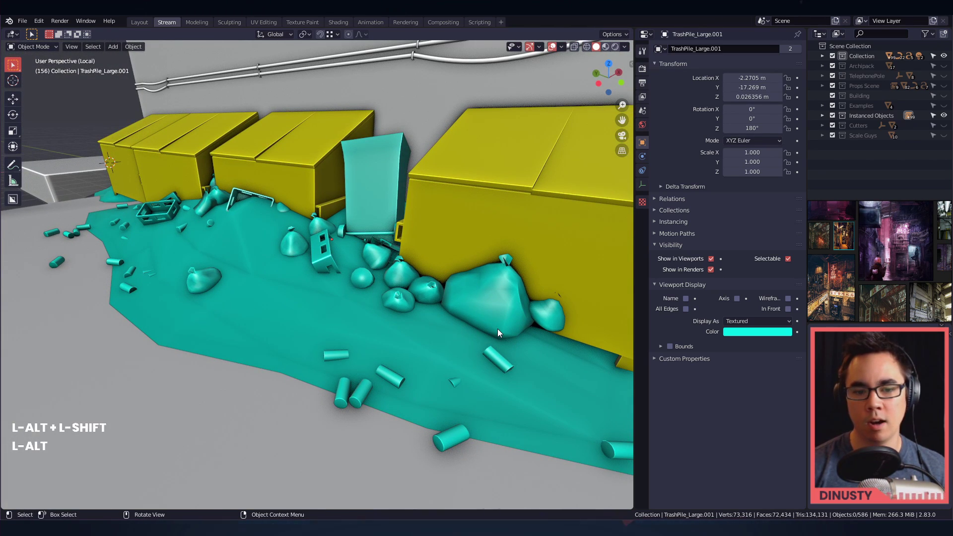
alt+shift+drag(317, 271, 260, 212)
click(344, 279)
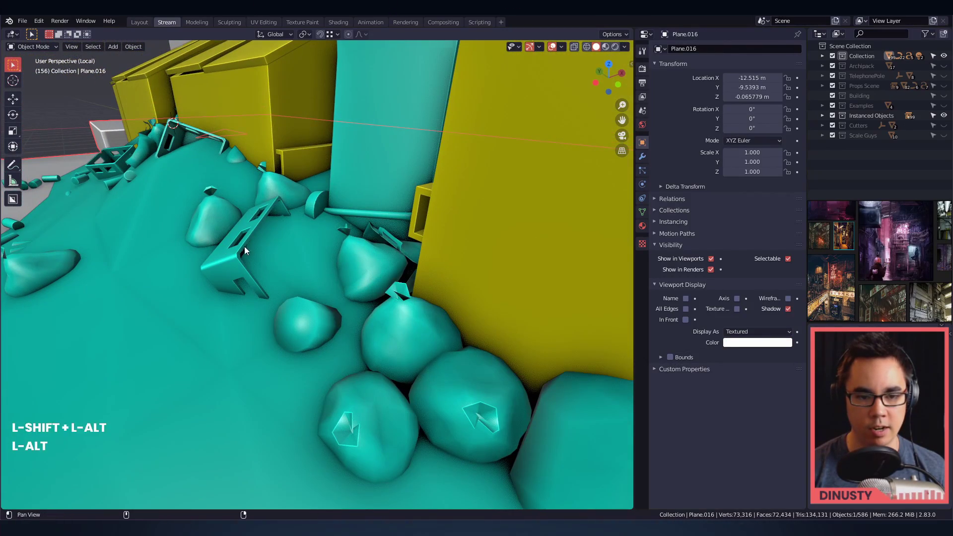
alt+drag(244, 247, 484, 273)
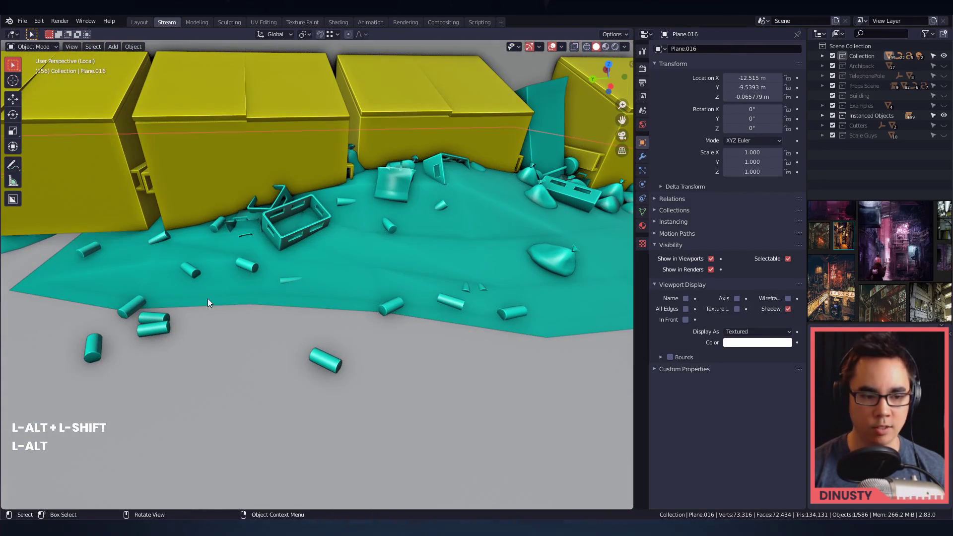
alt+drag(208, 303, 452, 354)
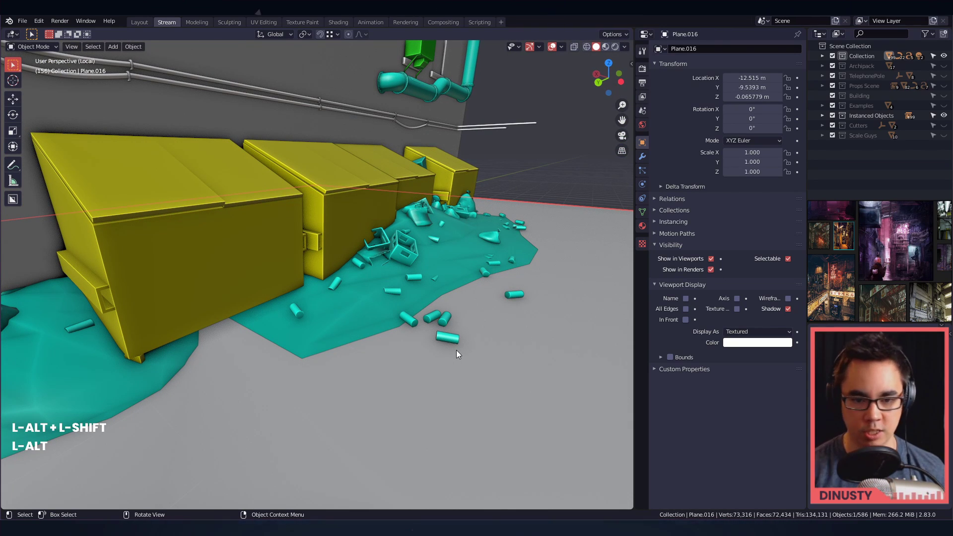
alt+drag(450, 350, 427, 270)
alt+shift+drag(480, 255, 435, 276)
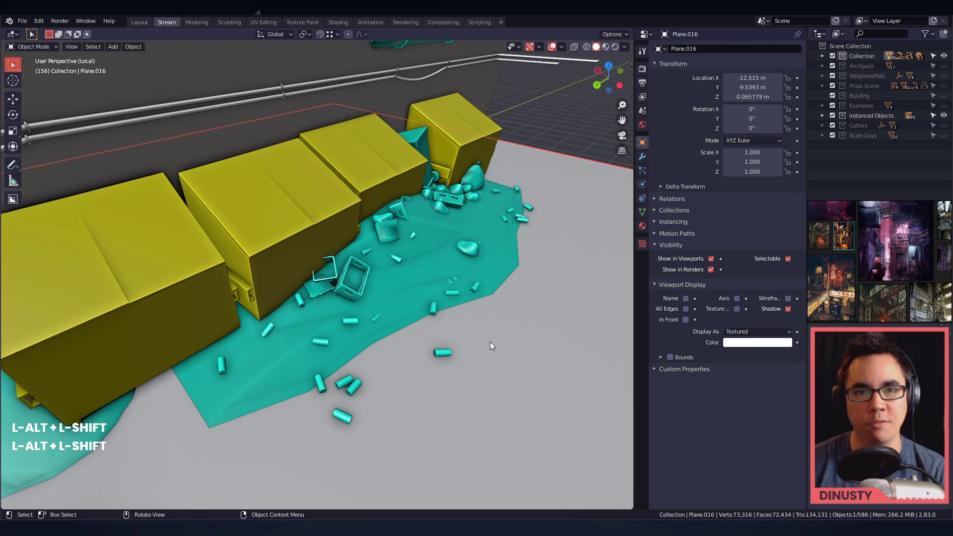
alt+middle_drag(492, 340, 114, 273)
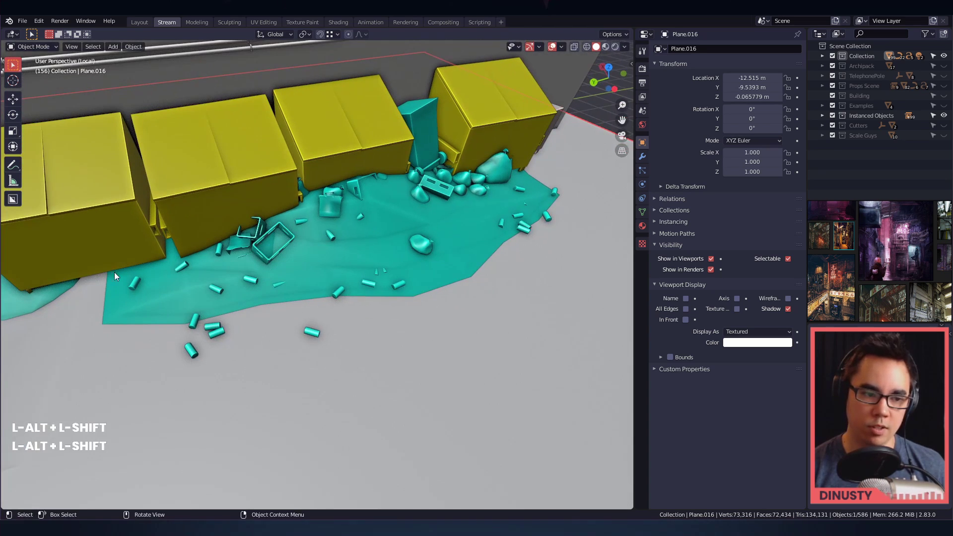
click(383, 258)
alt+drag(382, 257, 450, 123)
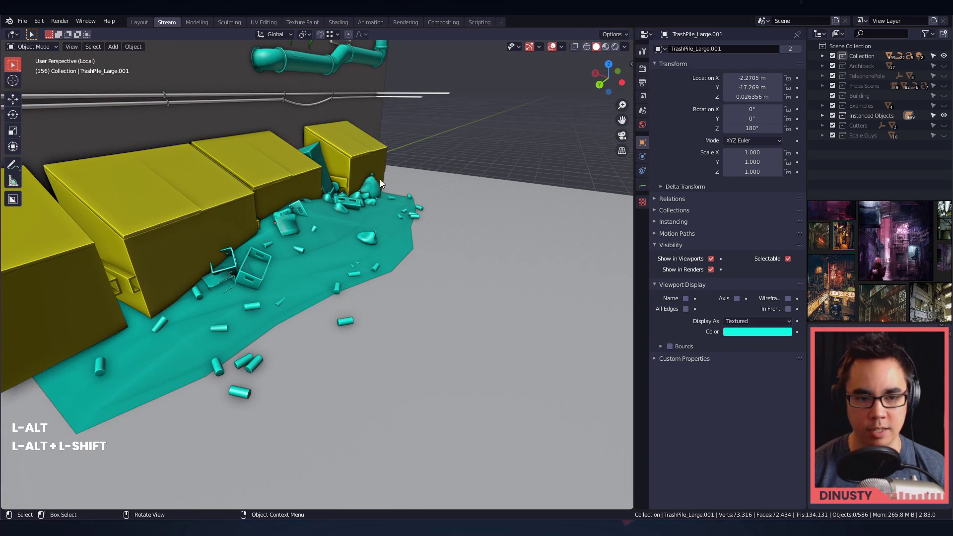
alt+shift+middle_drag(297, 251, 336, 221)
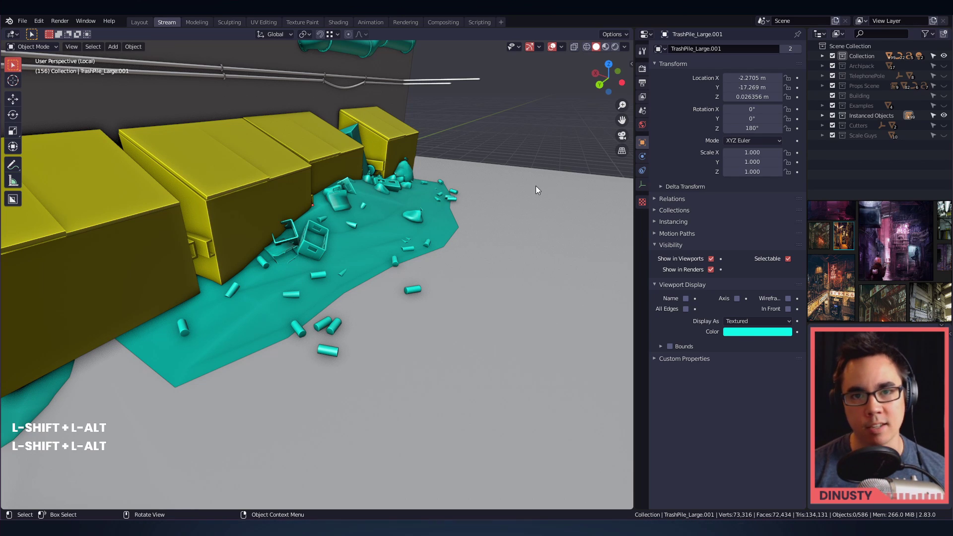
key(alt)
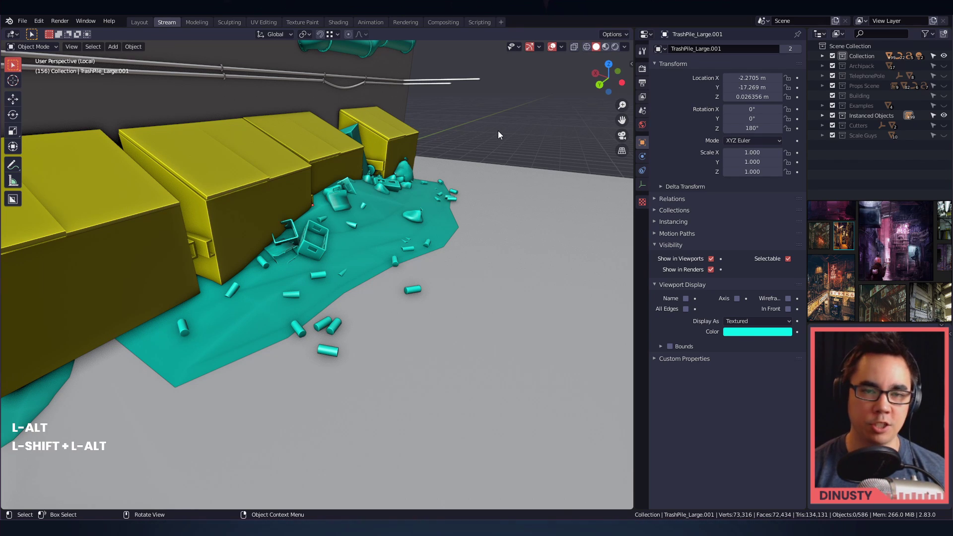
alt+shift+drag(498, 130, 499, 223)
alt+drag(430, 208, 318, 240)
click(351, 210)
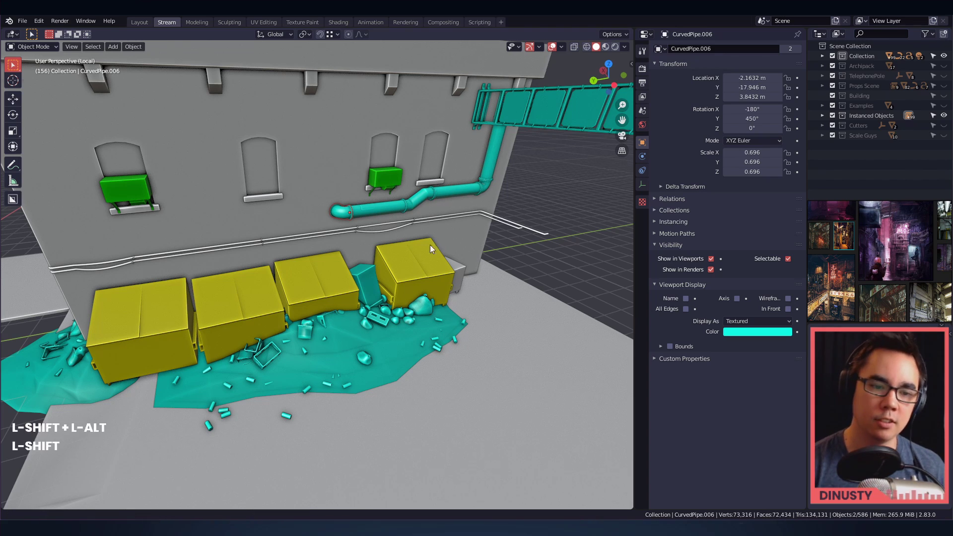
alt+drag(430, 246, 342, 302)
- Try moving the large trash pile beneath the dumpsters and cancel the moves
click(342, 315)
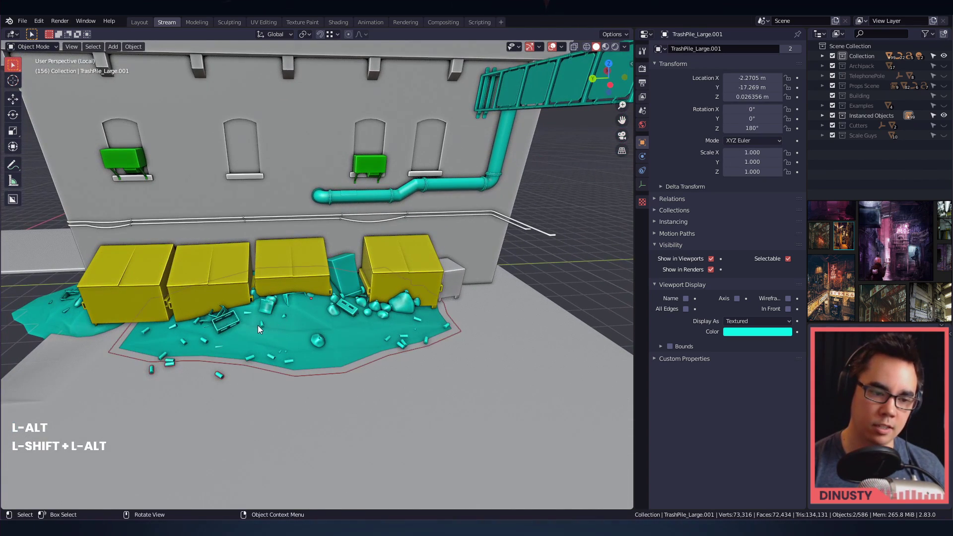
alt+shift+drag(258, 326, 360, 311)
click(392, 277)
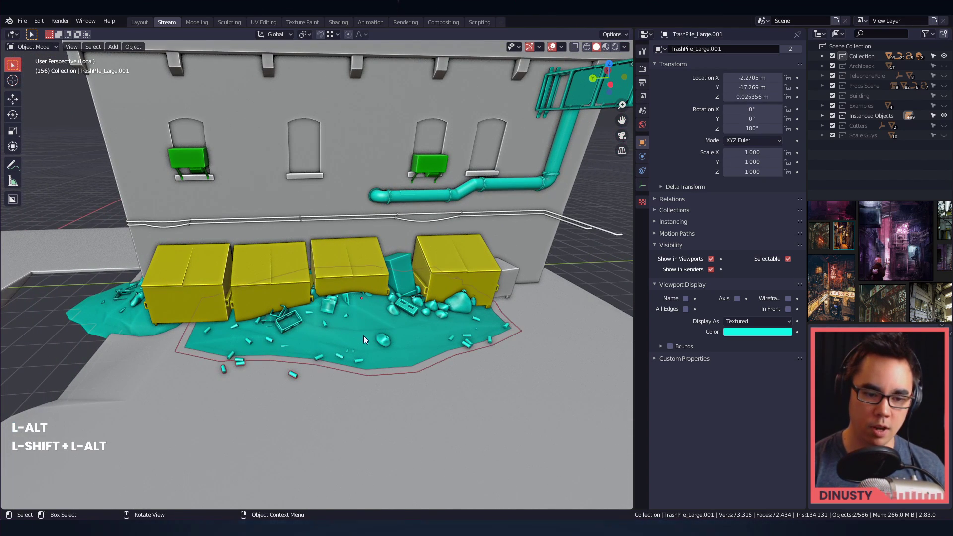
key(g)
click(128, 314)
key(g)
right_click(150, 270)
click(405, 331)
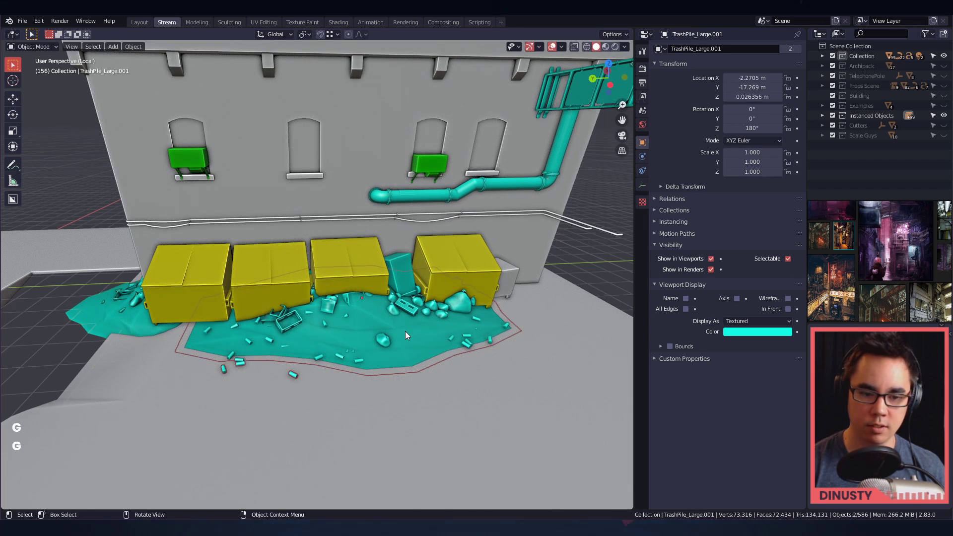
key(g)
right_click(519, 308)
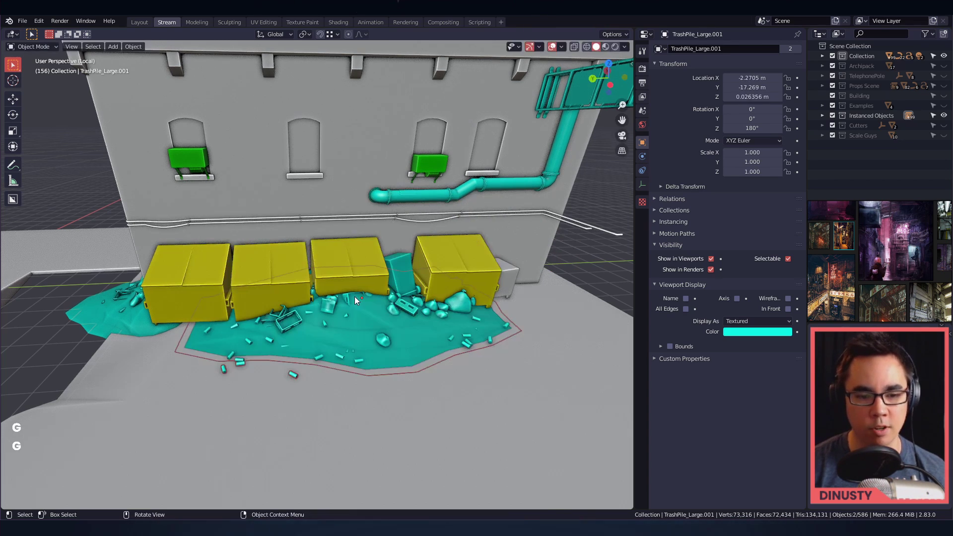
- Select the upper wall cable and set its viewport display color to light orange
shift+middle_drag(581, 269, 502, 292)
shift+middle_drag(354, 281, 526, 256)
middle_drag(256, 259, 307, 266)
click(311, 265)
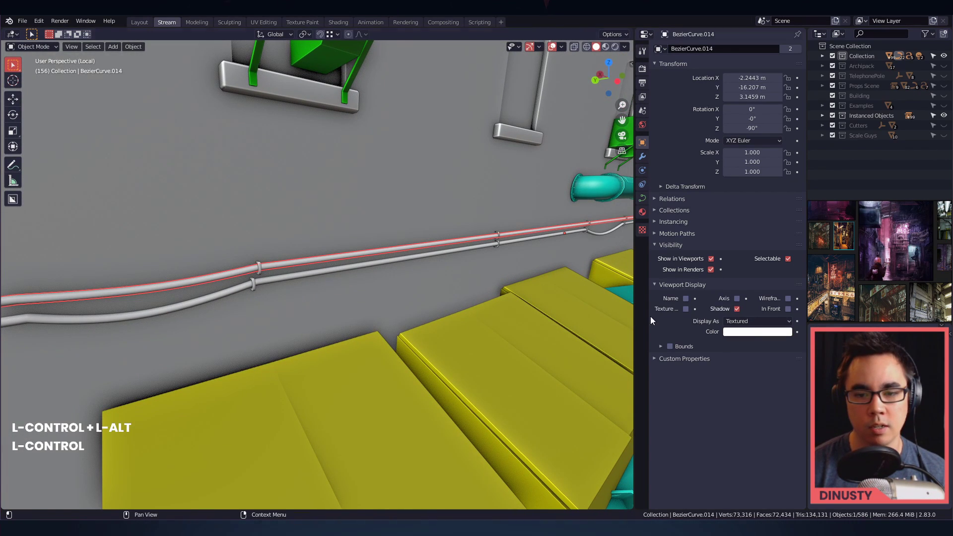
click(744, 331)
drag(756, 252, 749, 249)
- Copy the upper cable's orange display color to the lower wall cable
key(ctrl+c)
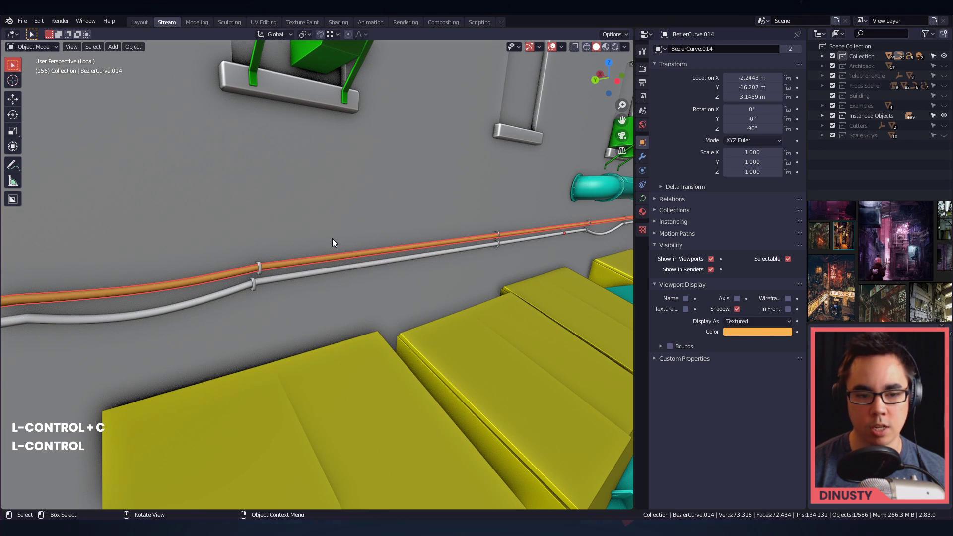
click(323, 274)
key(ctrl+v)
alt+drag(617, 323, 478, 296)
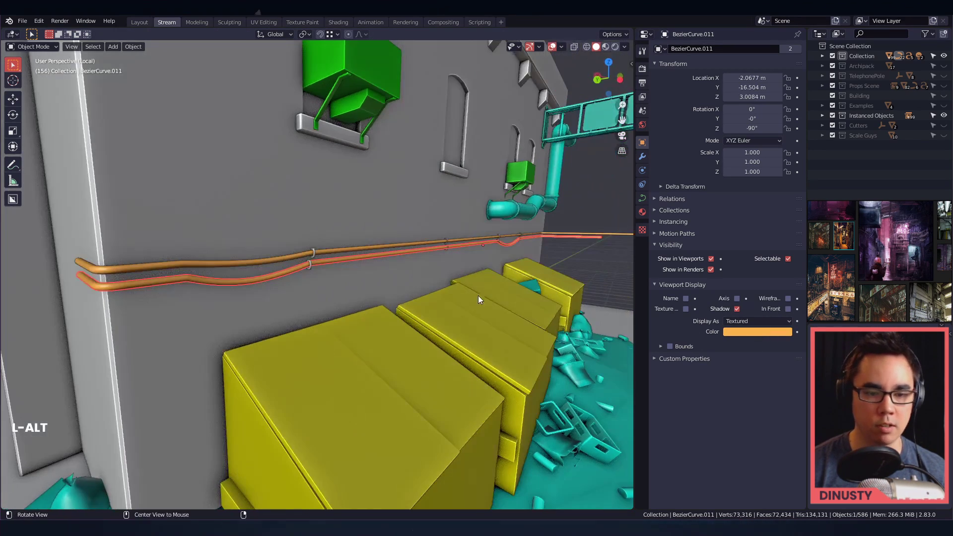
- Select the eight white clamps that hold the two orange wall cables along the building
click(312, 254)
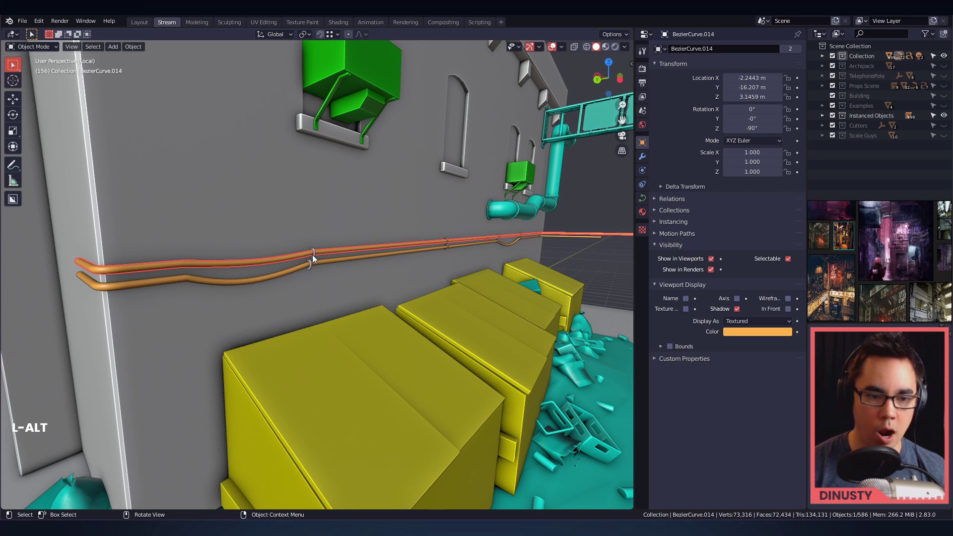
click(314, 254)
ctrl+alt+drag(315, 254, 312, 261)
shift+click(309, 257)
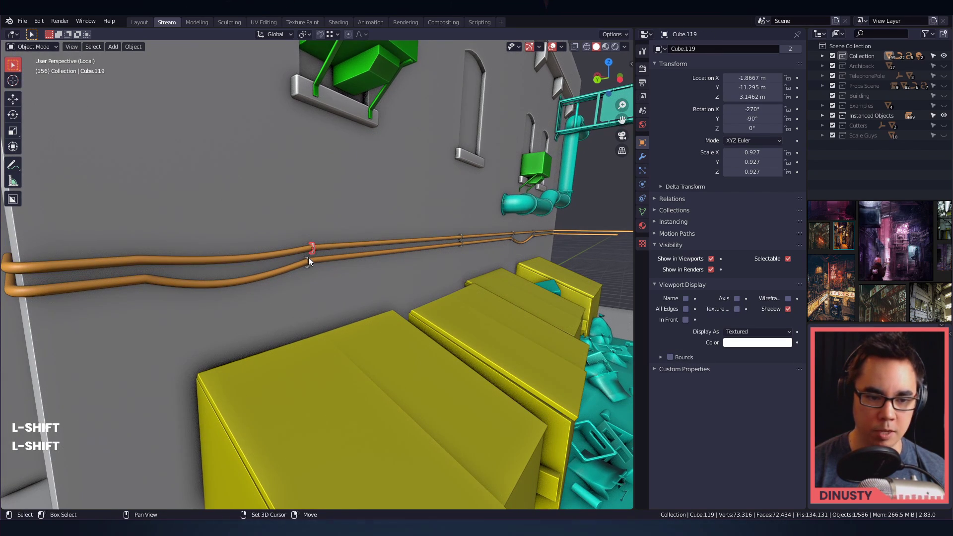
ctrl+alt+drag(517, 252, 441, 247)
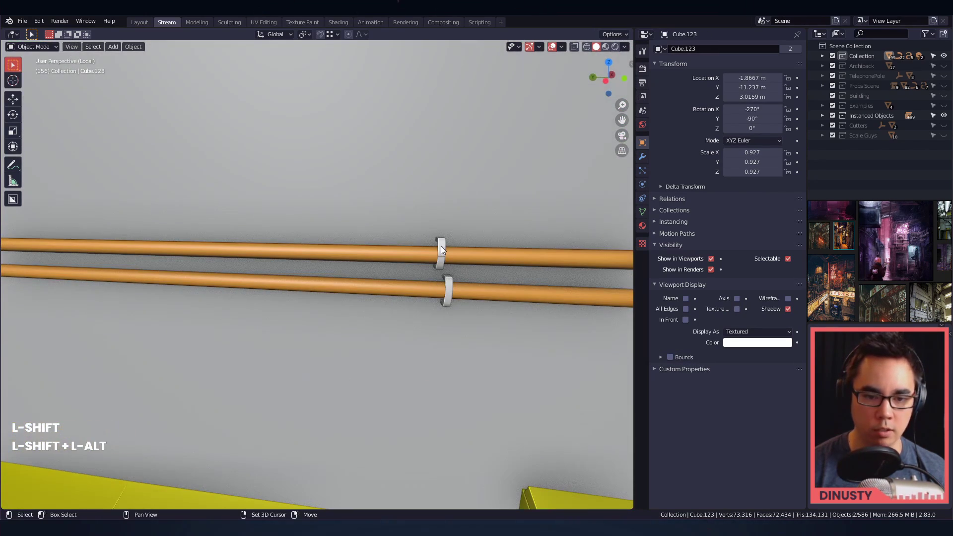
shift+click(445, 298)
shift+click(447, 297)
ctrl+alt+drag(446, 297, 420, 243)
shift+click(411, 274)
ctrl+alt+drag(454, 290, 412, 298)
alt+drag(412, 298, 392, 270)
alt+shift+drag(392, 271, 348, 263)
shift+click(493, 264)
shift+click(481, 282)
alt+shift+drag(347, 263, 422, 297)
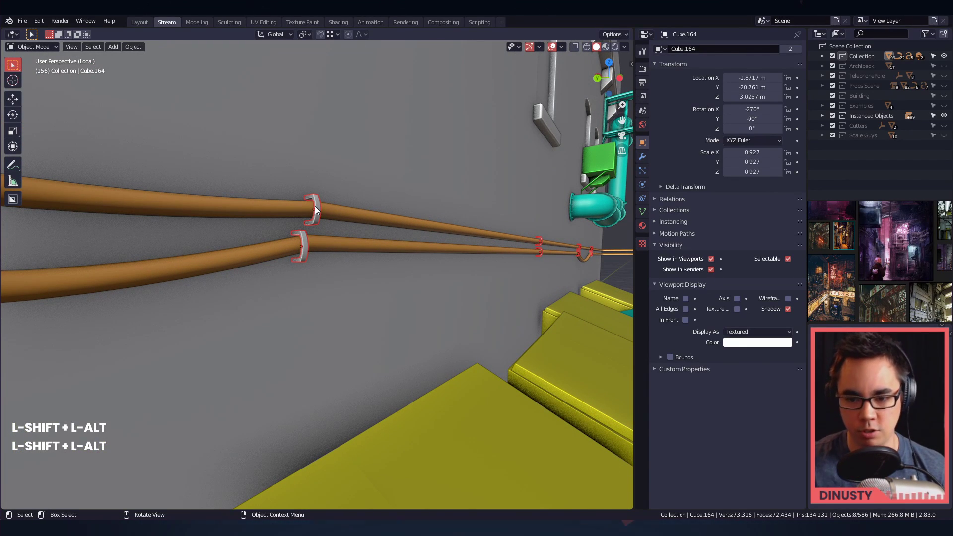
alt+shift+drag(384, 239, 486, 149)
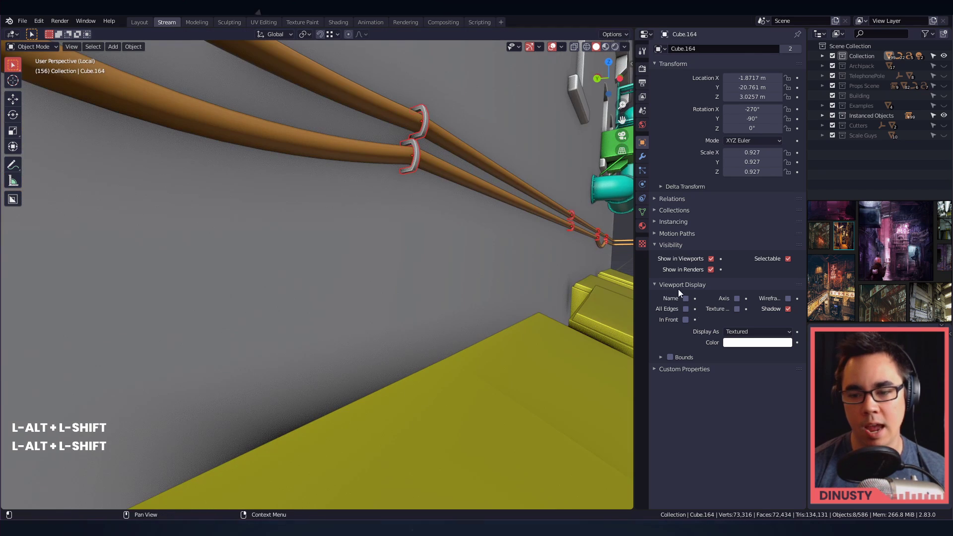
- Set the active clamp's viewport display color to blue and copy it to the nearest pair of cable clamps
click(741, 342)
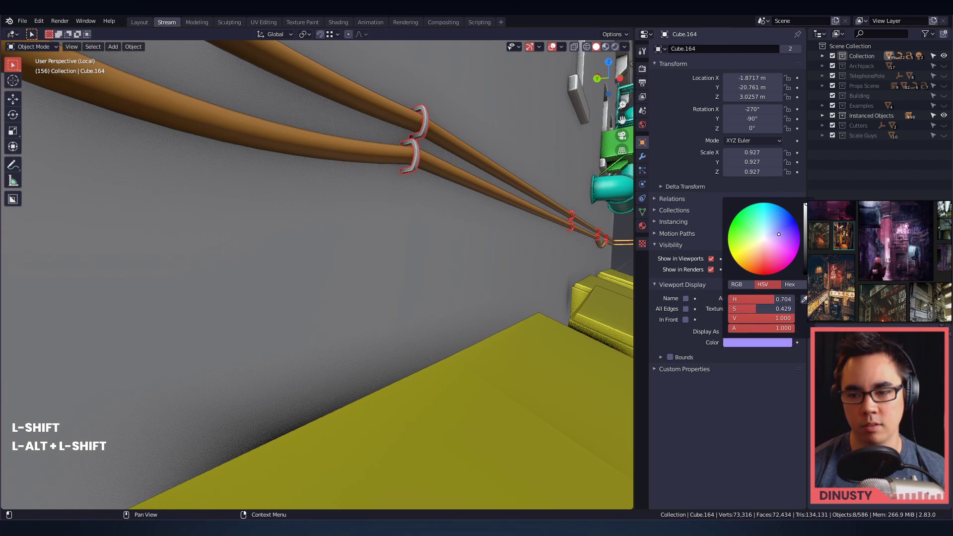
key(ctrl+c)
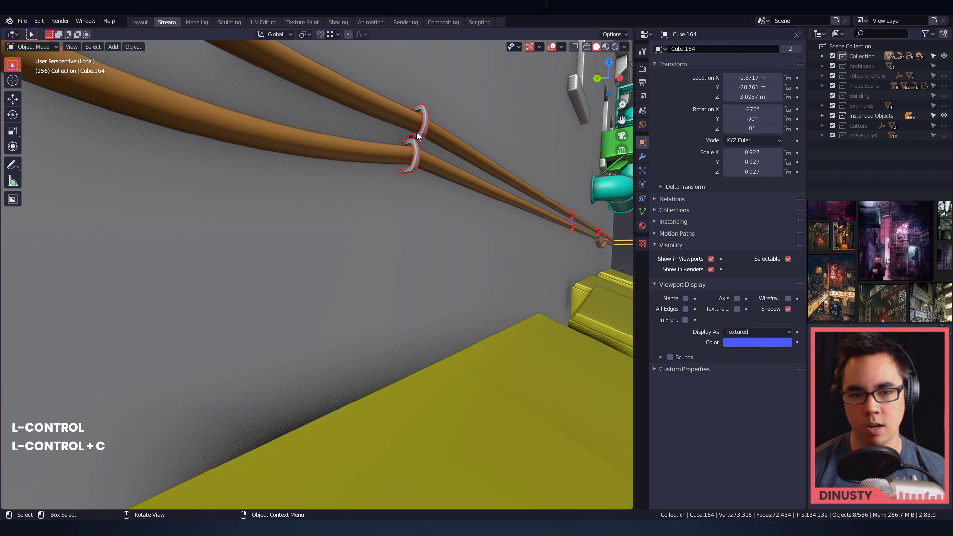
alt+shift+drag(427, 130, 336, 169)
click(230, 168)
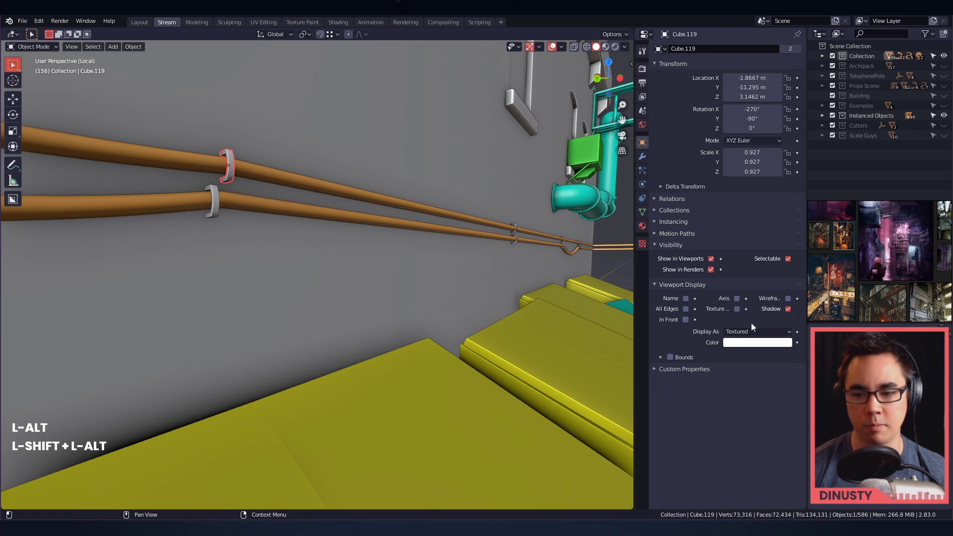
key(ctrl+v)
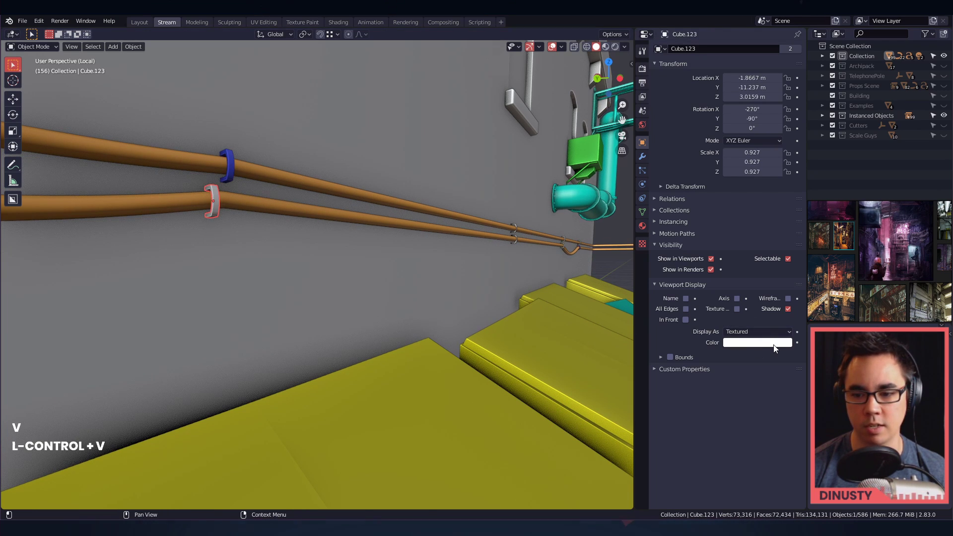
key(ctrl+v)
- Copy the blue display color to both clamps of the second pair along the wall cables
click(517, 228)
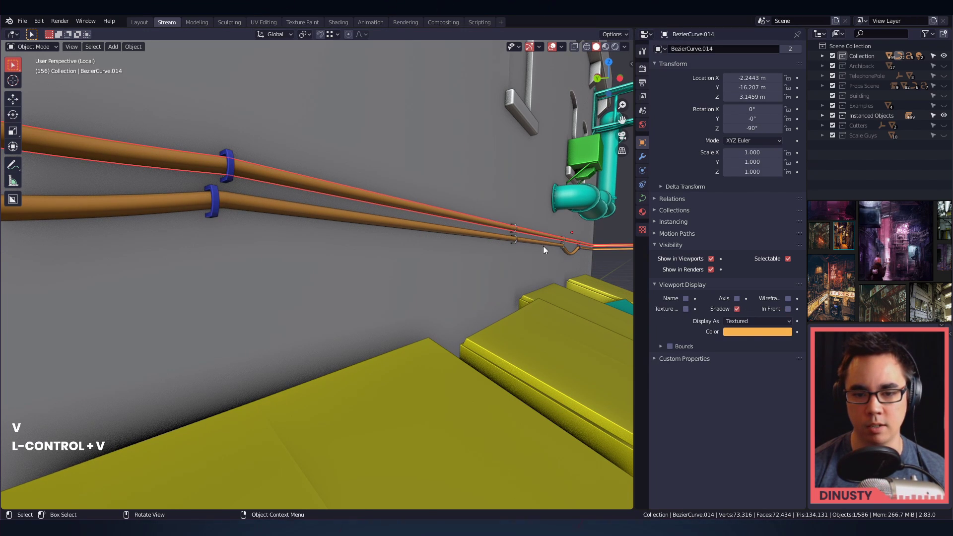
click(516, 224)
alt+shift+drag(515, 224, 232, 237)
key(ctrl+v)
click(237, 252)
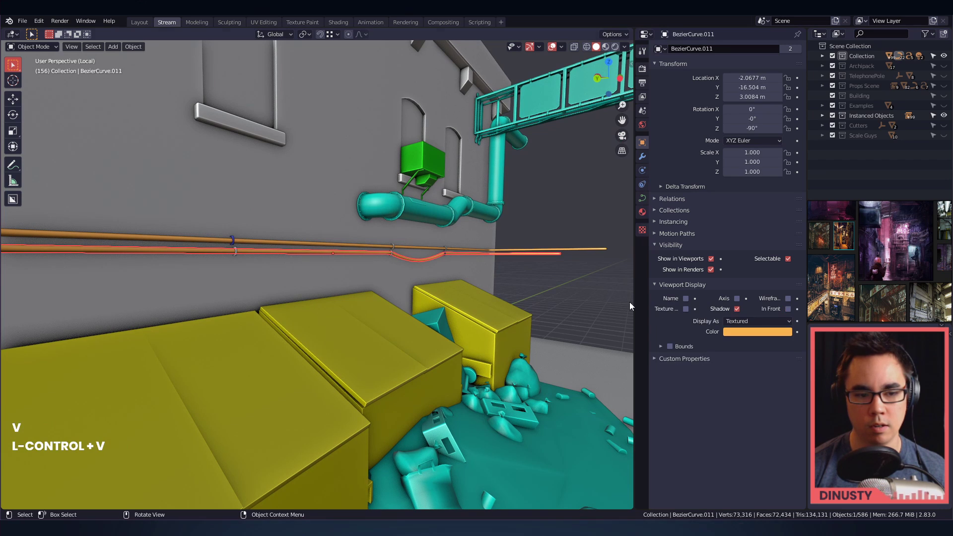
click(237, 252)
ctrl+alt+drag(293, 264, 117, 215)
click(120, 217)
key(ctrl+v)
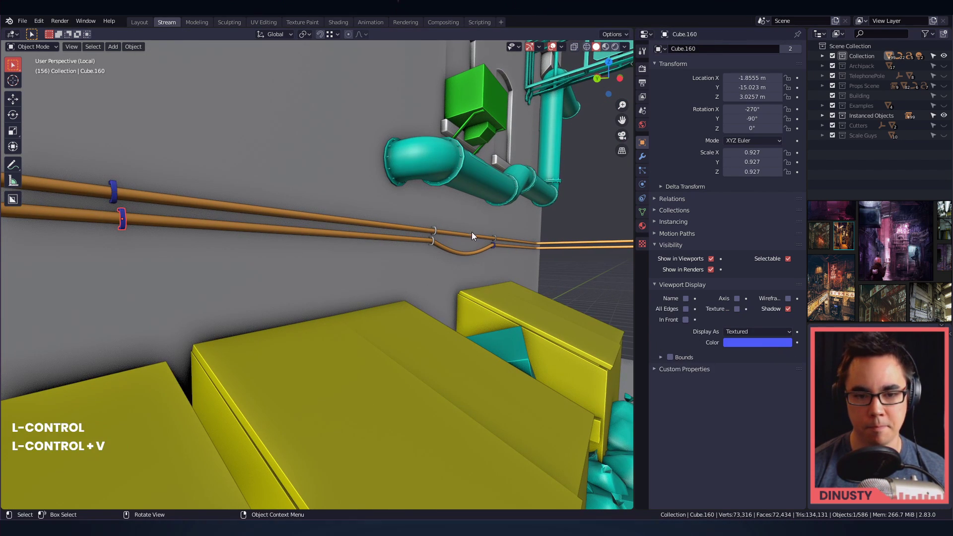
- Copy the blue display color to the upper and lower clamps where the lower cable starts to sag
click(433, 231)
click(434, 230)
key(ctrl+v)
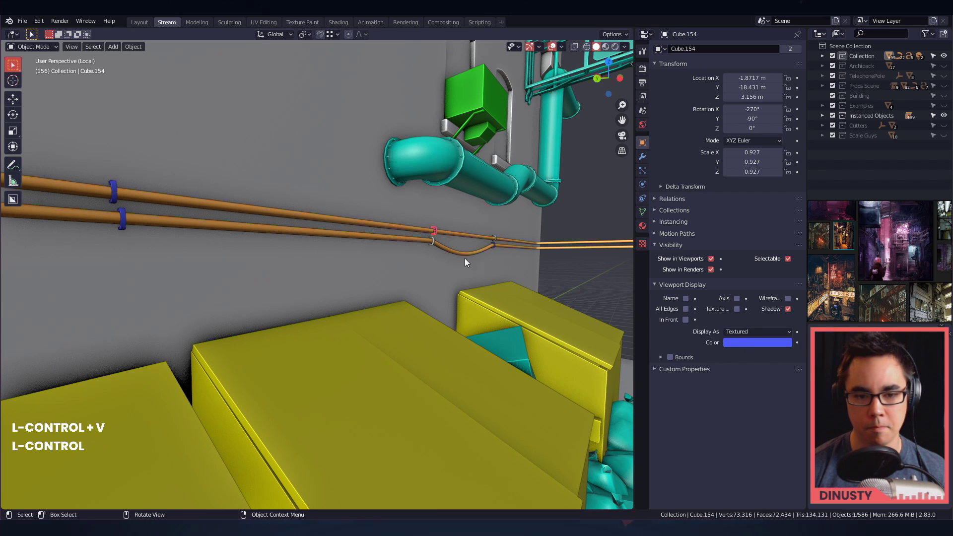
click(433, 240)
click(434, 240)
key(ctrl+v)
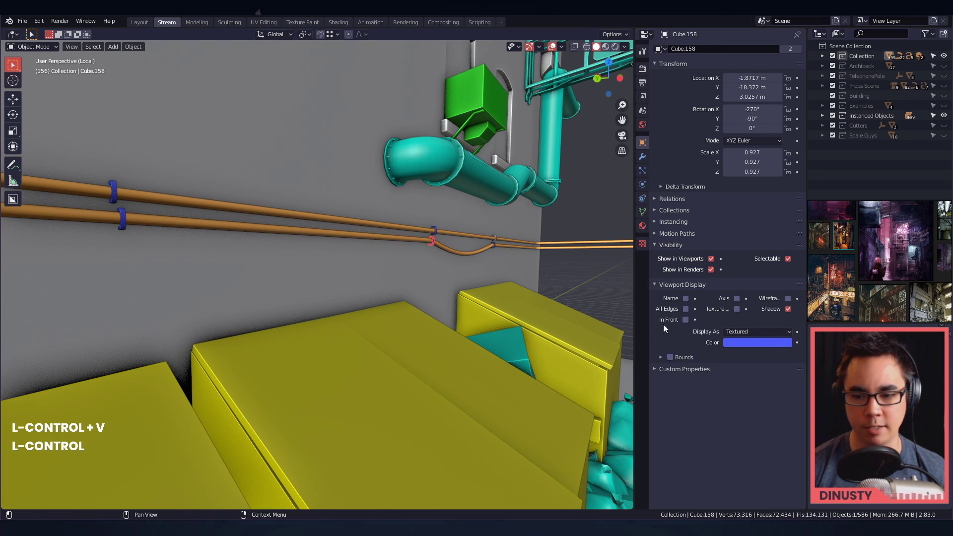
- Copy the blue display color to the remaining clamp at the far end of the cable sag
alt+shift+drag(434, 240, 290, 215)
click(340, 222)
click(341, 221)
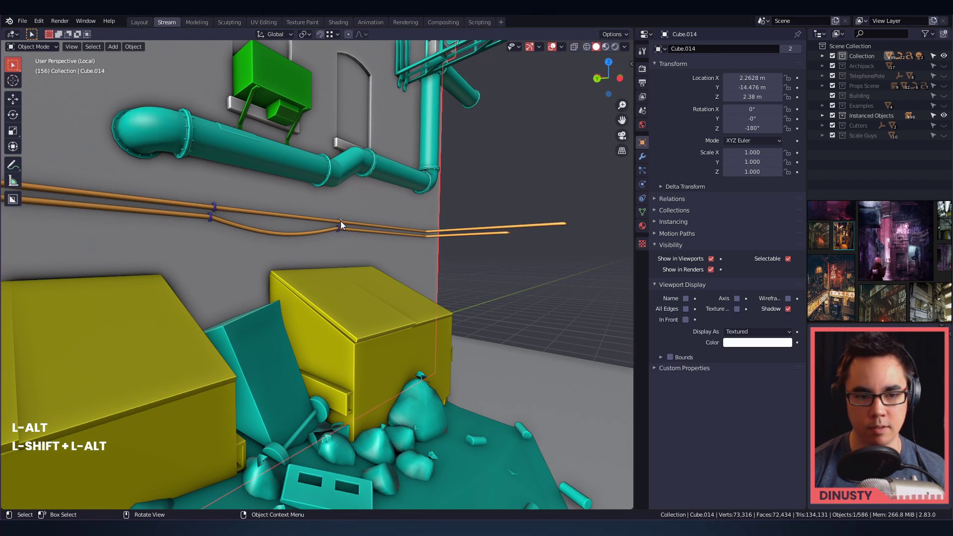
ctrl+alt+drag(466, 223, 447, 279)
click(516, 284)
scroll(446, 306, up, 3)
- Duplicate the tipped small dumpster between the yellow dumpsters and place the copy past the white bin near the building corner
ctrl+alt+drag(431, 323, 400, 319)
alt+shift+drag(400, 319, 395, 293)
click(427, 312)
click(322, 288)
click(249, 279)
alt+drag(249, 279, 249, 258)
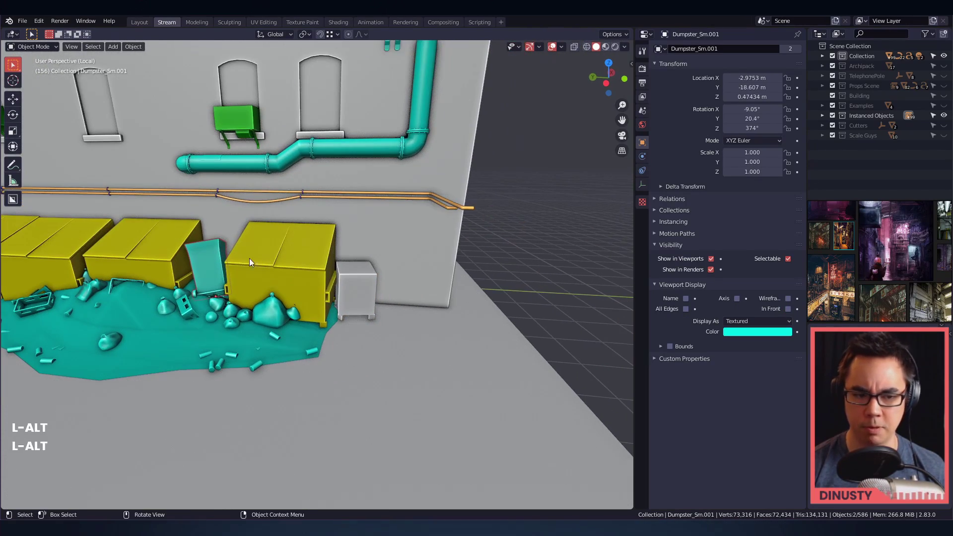
key(shift+d)
key(ctrl)
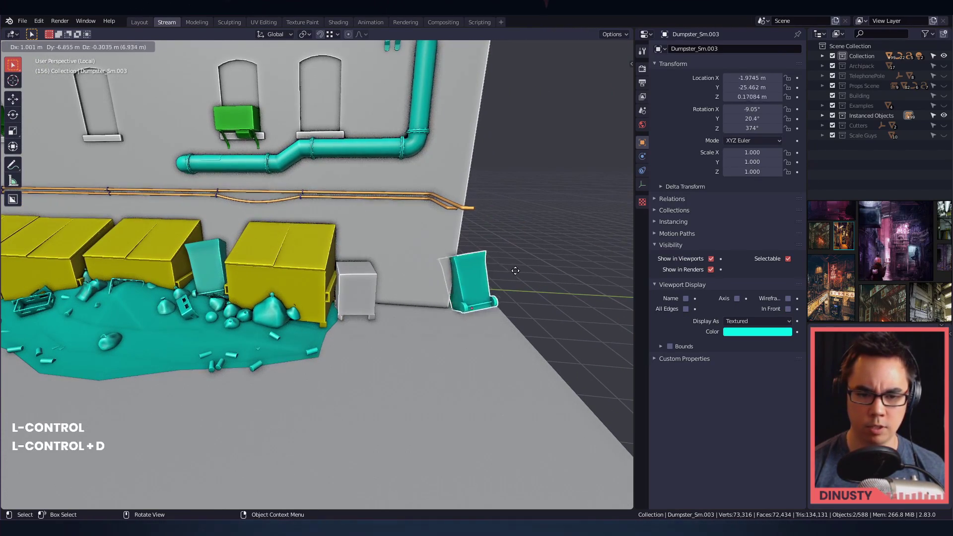
click(512, 270)
key(g)
click(459, 307)
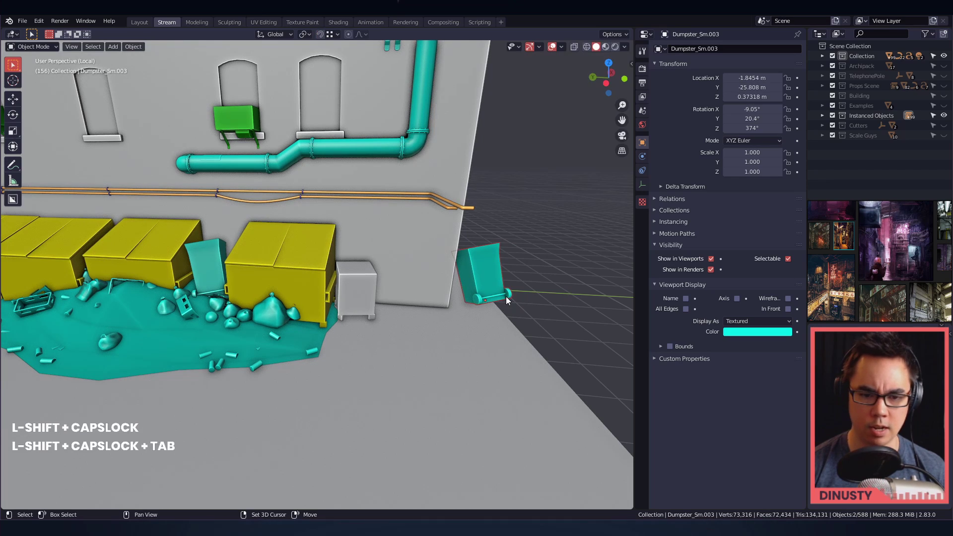
- Set snapping to Face and snap the duplicated small dumpster onto the ground in front of the building corner
key(ctrl+shift+Tab)
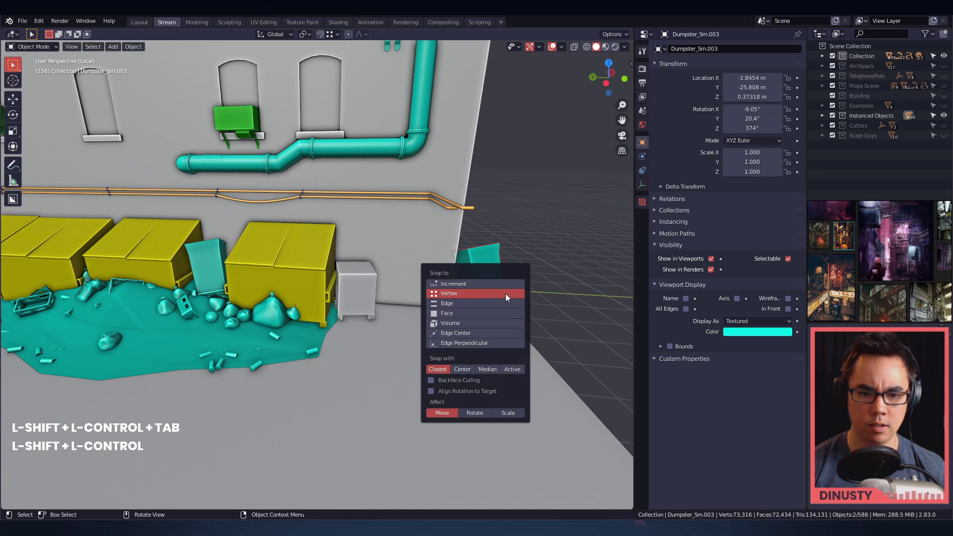
click(459, 312)
key(g)
ctrl+click(427, 355)
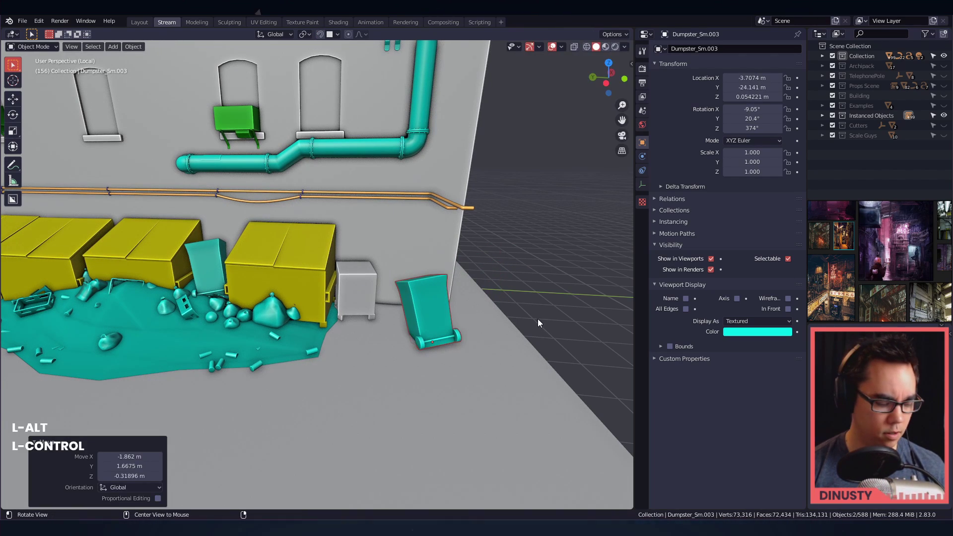
- Clear the duplicated dumpster's rotation, bring it beside the white bin and turn it to 12.7° around Z
key(alt+r)
key(g)
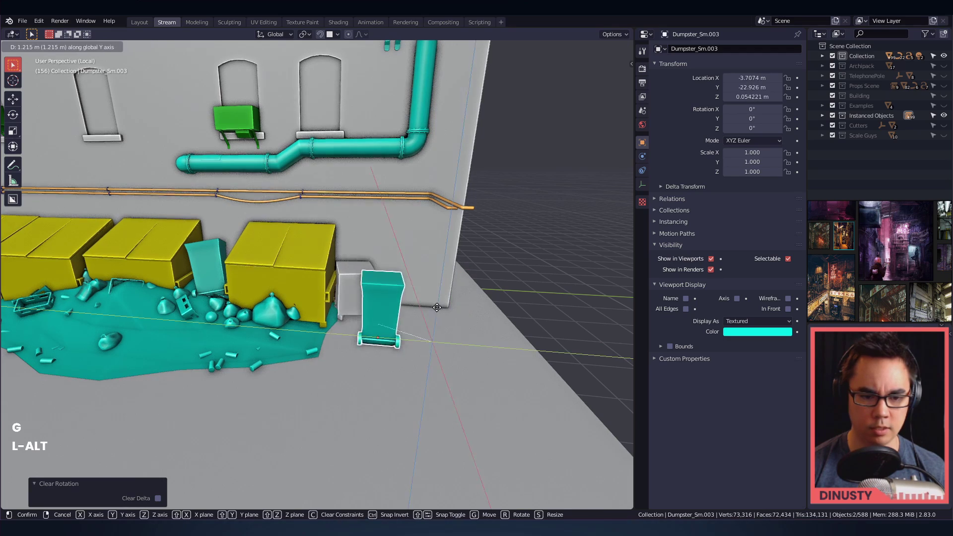
click(419, 297)
key(r)
key(x)
key(z)
click(430, 247)
- Move the duplicated small dumpster along the ground into the spot between the white bin and the wall
alt+drag(428, 250, 422, 360)
key(g)
key(g)
middle_click(426, 338)
click(430, 312)
key(g)
middle_click(422, 309)
click(418, 308)
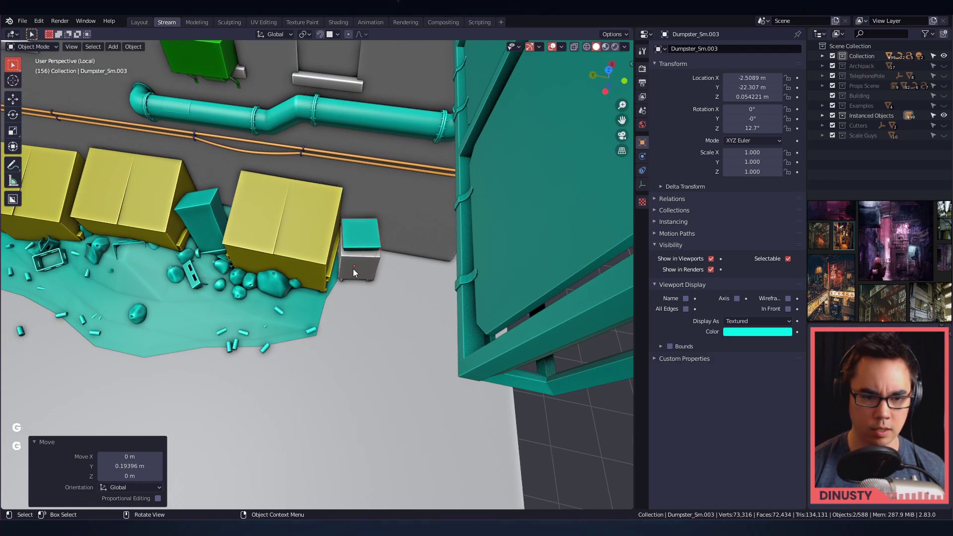
- Delete the white bin standing in front of the duplicated small dumpster
click(353, 270)
key(x)
alt+drag(359, 287, 485, 216)
alt+shift+drag(428, 244, 369, 238)
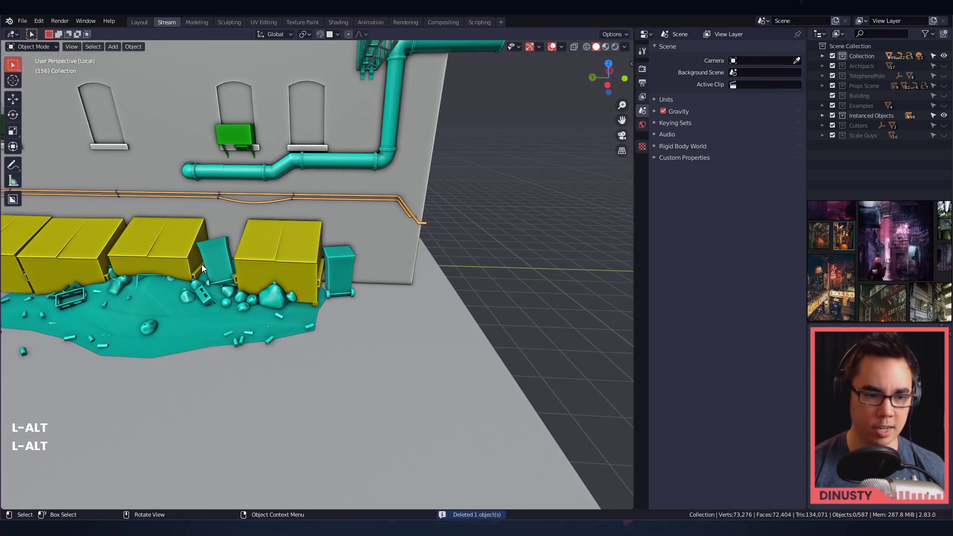
- Rotate the duplicated small dumpster around the global Z axis to -104°
click(341, 276)
key(r)
key(z)
key(x)
key(z)
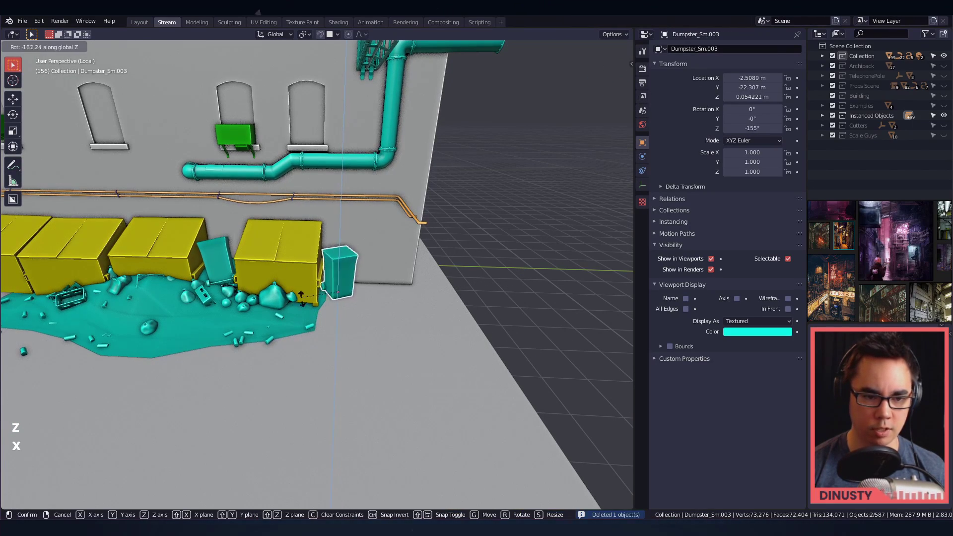
click(332, 317)
alt+drag(333, 316, 560, 332)
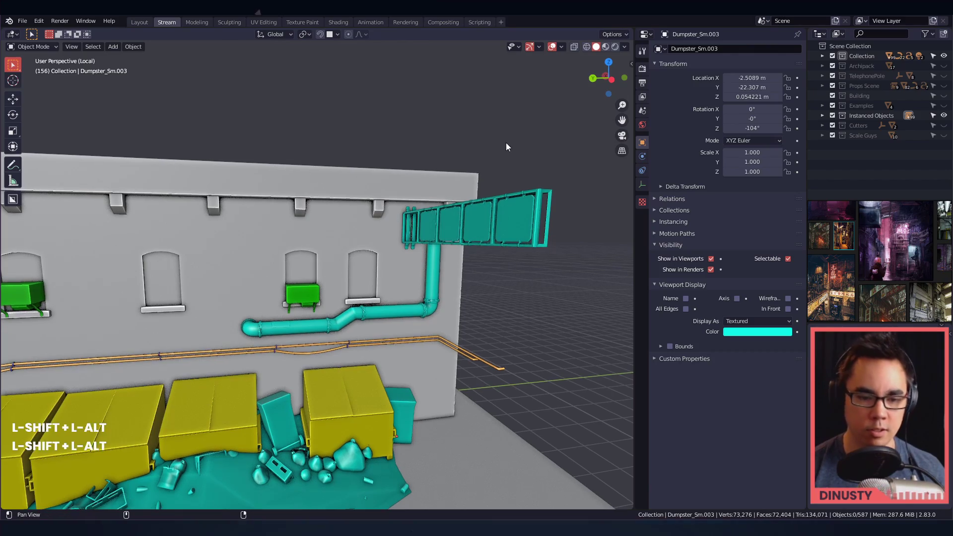
alt+drag(469, 230, 459, 220)
alt+shift+drag(459, 220, 427, 276)
alt+shift+drag(427, 276, 455, 270)
click(325, 263)
alt+drag(325, 263, 389, 305)
alt+shift+drag(388, 305, 355, 288)
key(g)
right_click(481, 315)
scroll(386, 290, up, 3)
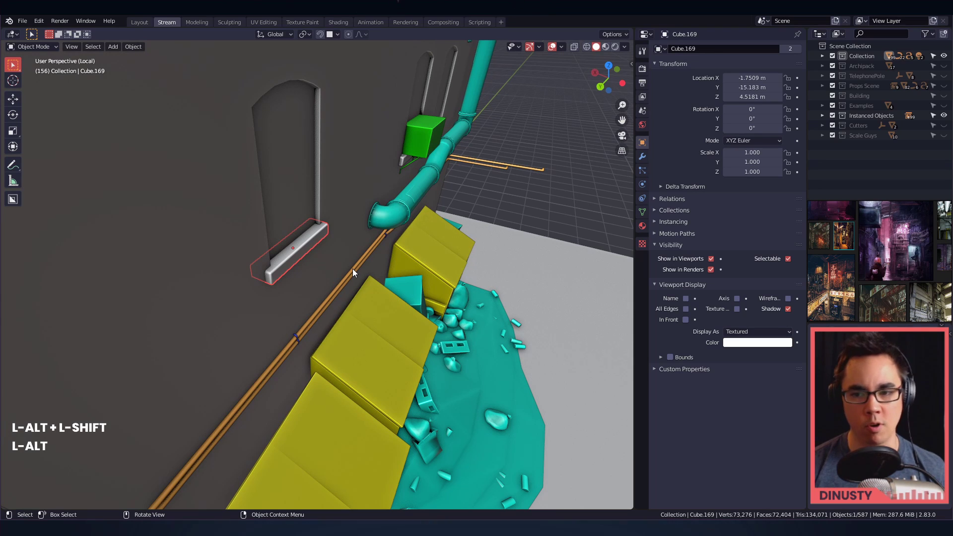
key(g)
right_click(474, 289)
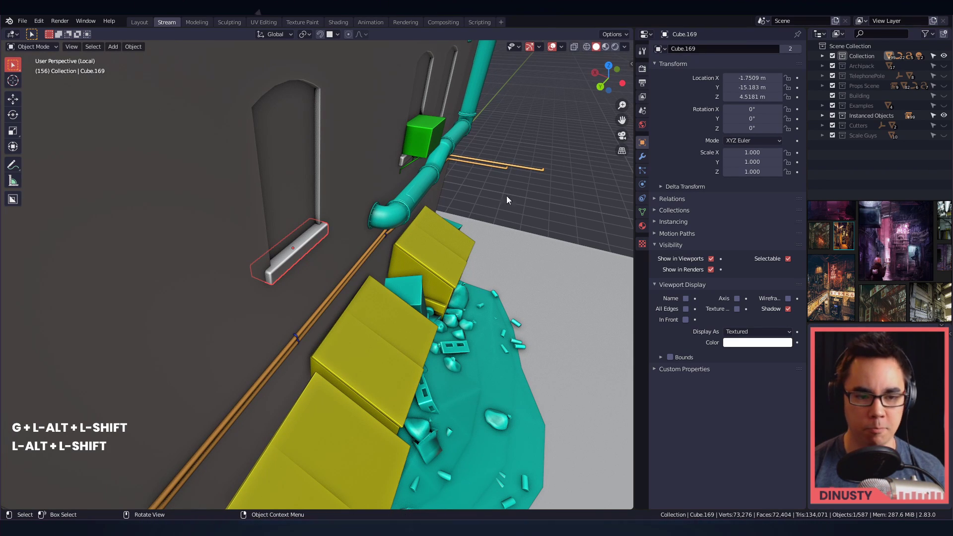
alt+drag(449, 272, 457, 263)
key(g)
right_click(473, 300)
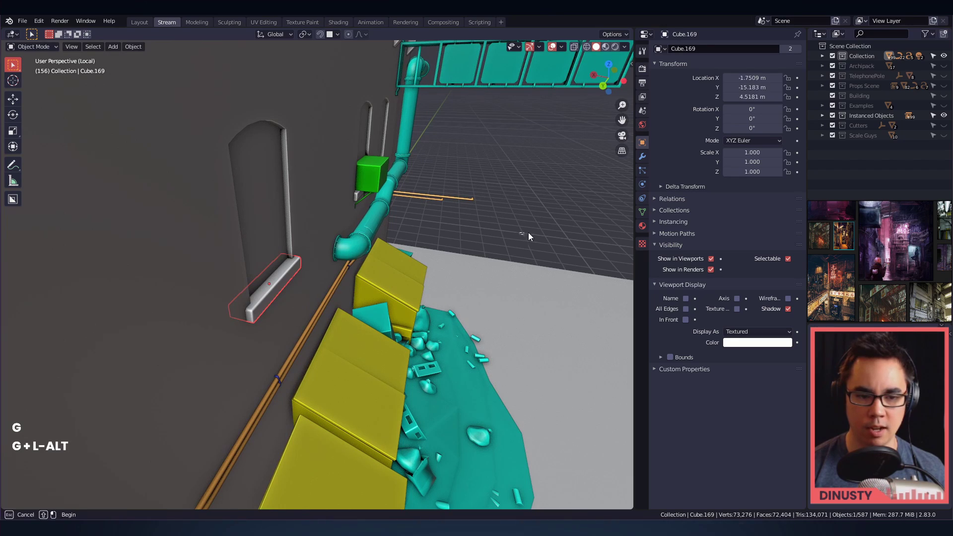
- Examine the building facade with its windows, AC units and curved wall pipe
ctrl+alt+drag(270, 281, 303, 188)
ctrl+alt+drag(311, 102, 270, 259)
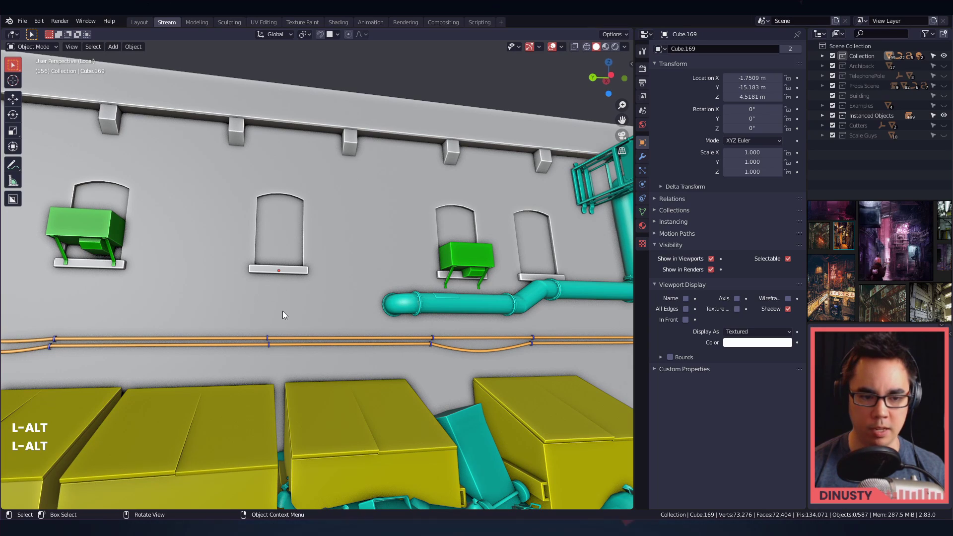
alt+drag(399, 279, 426, 248)
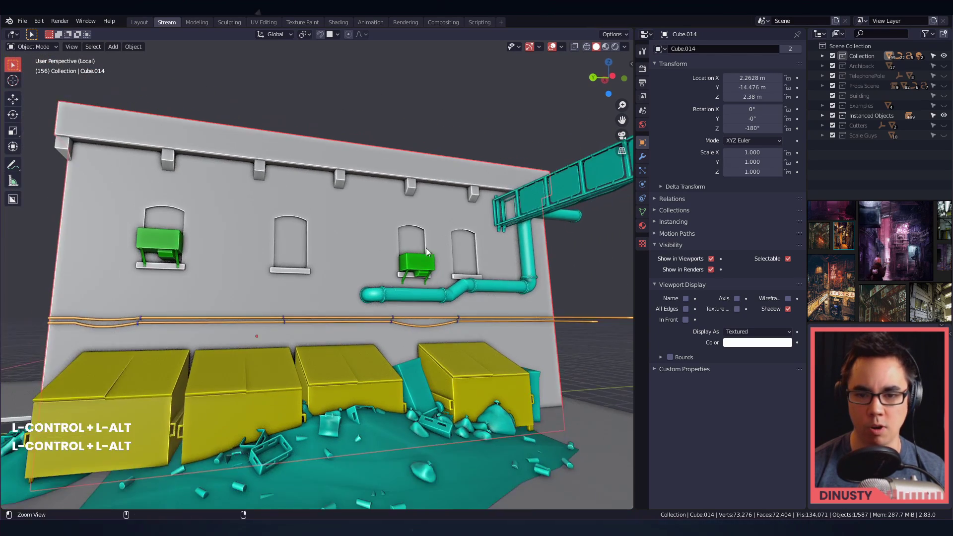
alt+shift+drag(520, 121, 329, 208)
ctrl+alt+drag(231, 309, 228, 325)
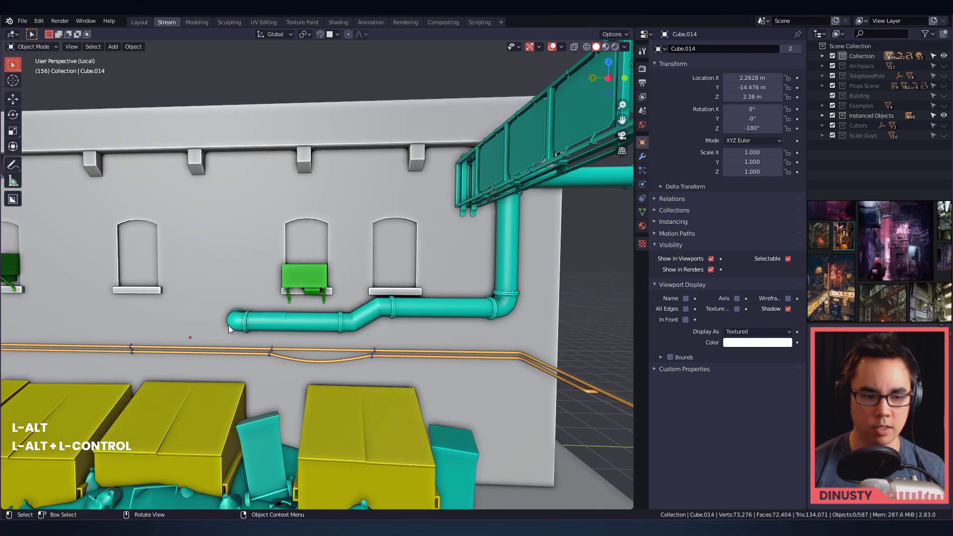
click(292, 319)
alt+shift+drag(292, 319, 257, 303)
click(258, 303)
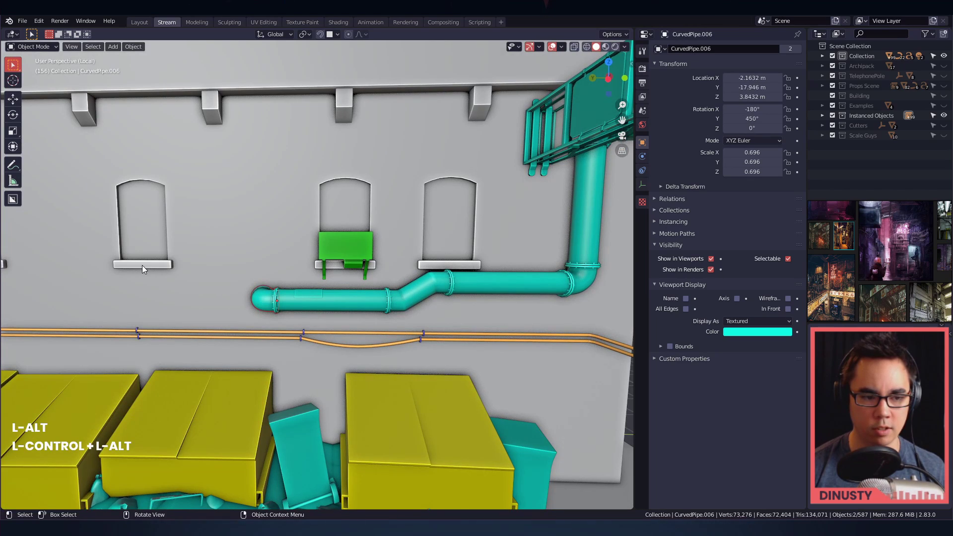
- Set the viewport display color of the sill below the empty window between the AC units to purple
click(142, 265)
alt+shift+drag(65, 278, 162, 279)
click(775, 346)
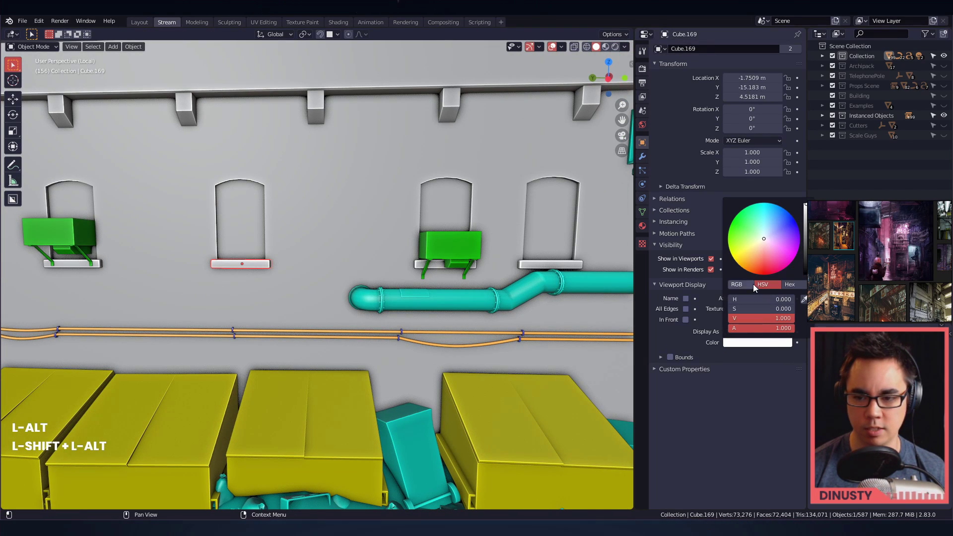
drag(758, 267, 787, 227)
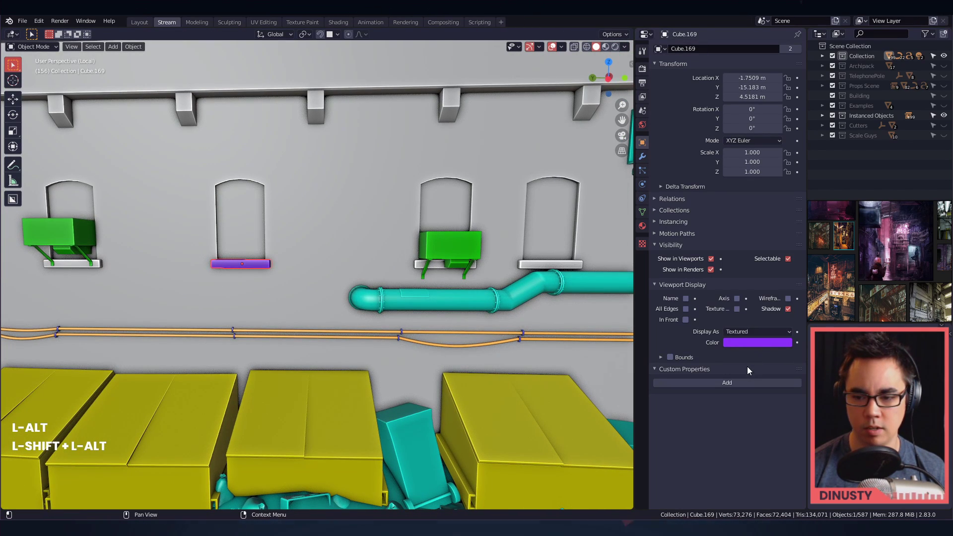
- Copy the purple display color to the window sill under the AC unit above the curved pipe
key(ctrl+c)
click(439, 270)
key(ctrl+v)
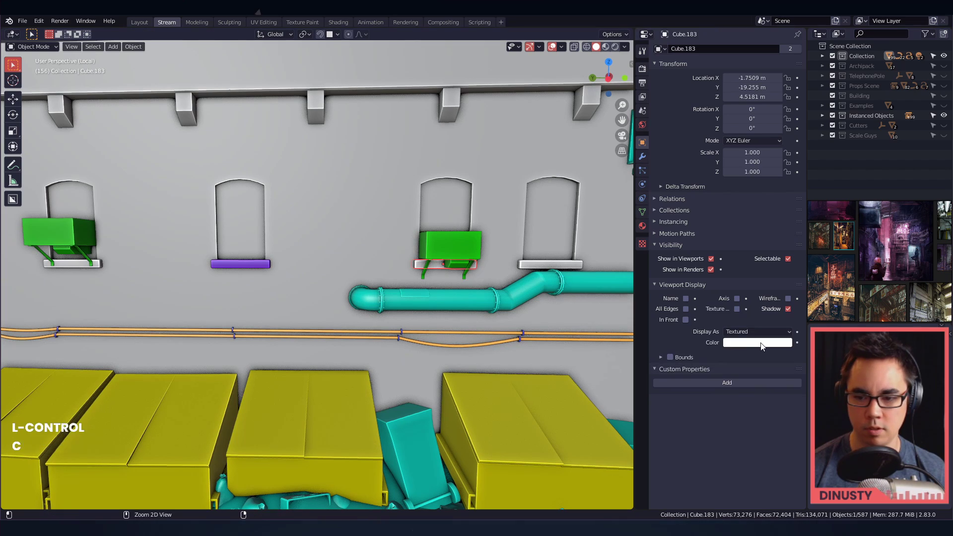
- Paste the purple display color onto the sill of the empty window above the curved pipe and the sill under the far-left AC unit
click(546, 267)
key(ctrl+v)
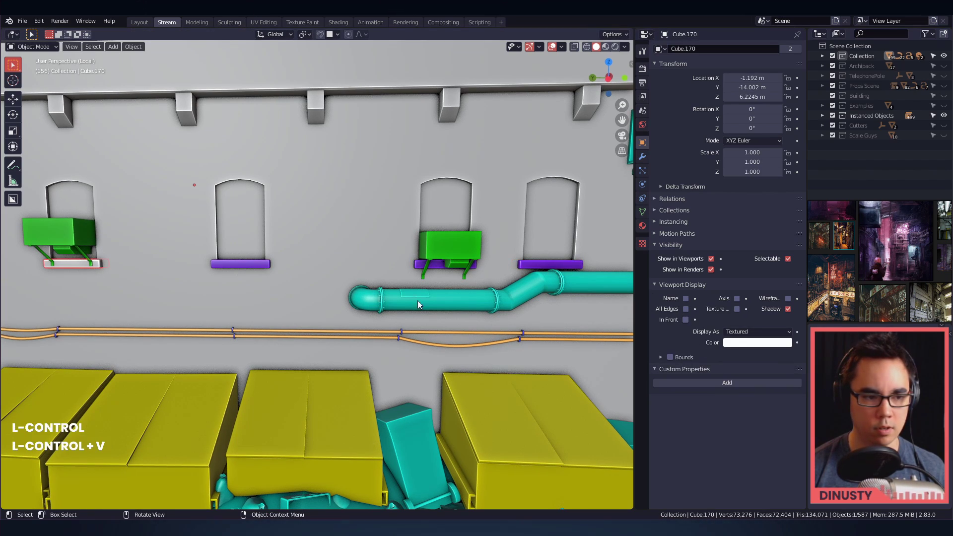
key(ctrl+v)
ctrl+alt+drag(368, 278, 350, 328)
alt+shift+drag(400, 291, 354, 288)
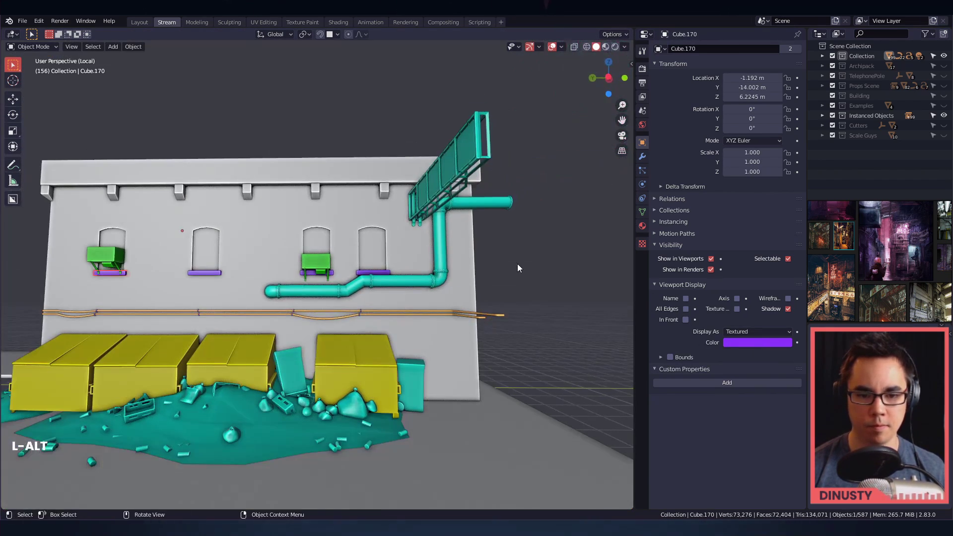
- Examine the wall pipe's horizontal run by selecting its straight, bent and tilted segments
ctrl+alt+drag(517, 264, 308, 284)
mouse_move(308, 284)
alt+shift+mouse_down()
mouse_move(423, 296)
mouse_move(452, 279)
mouse_move(326, 267)
mouse_move(360, 226)
mouse_move(401, 214)
mouse_move(292, 270)
mouse_move(304, 291)
alt+shift+mouse_up()
shift+click(195, 312)
shift+click(338, 272)
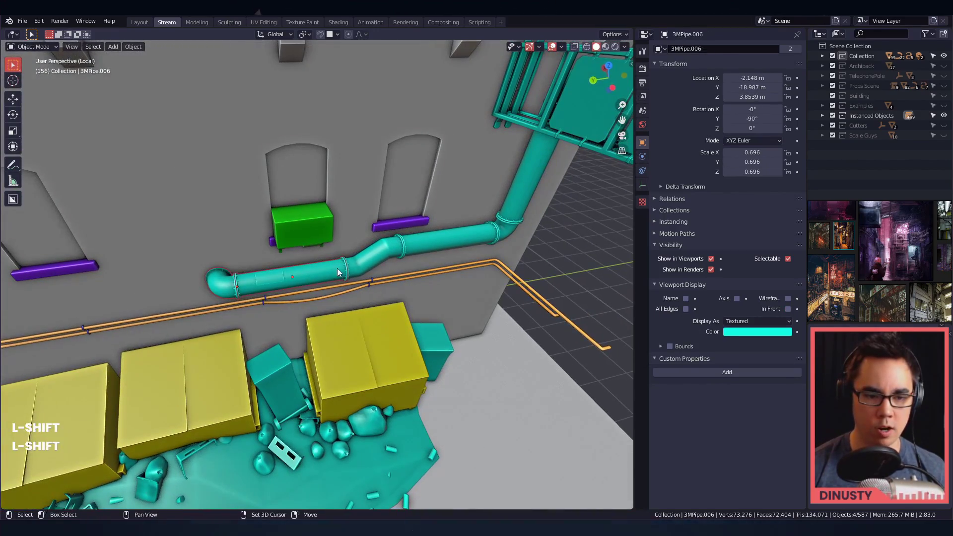
shift+click(378, 257)
alt+shift+drag(423, 254, 376, 268)
alt+drag(376, 268, 398, 242)
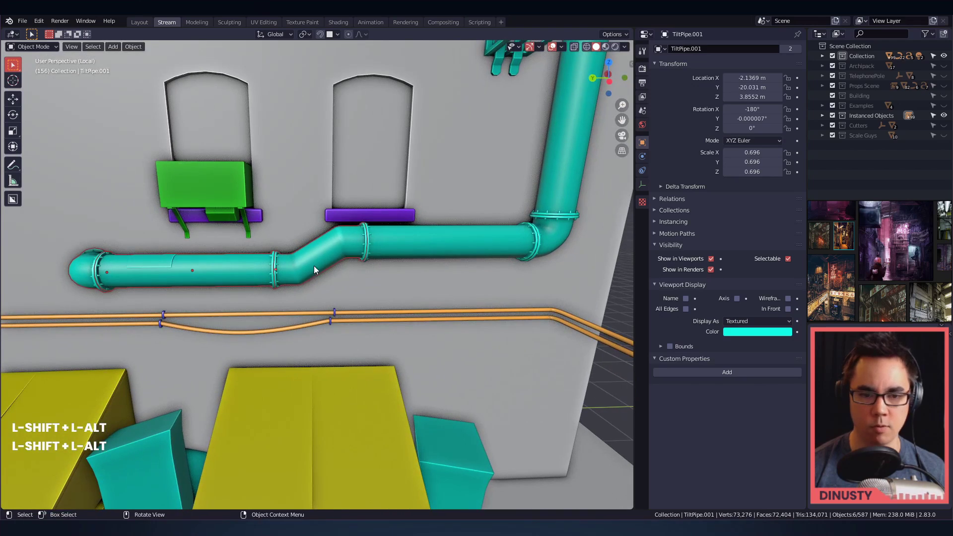
alt+shift+drag(317, 248, 216, 317)
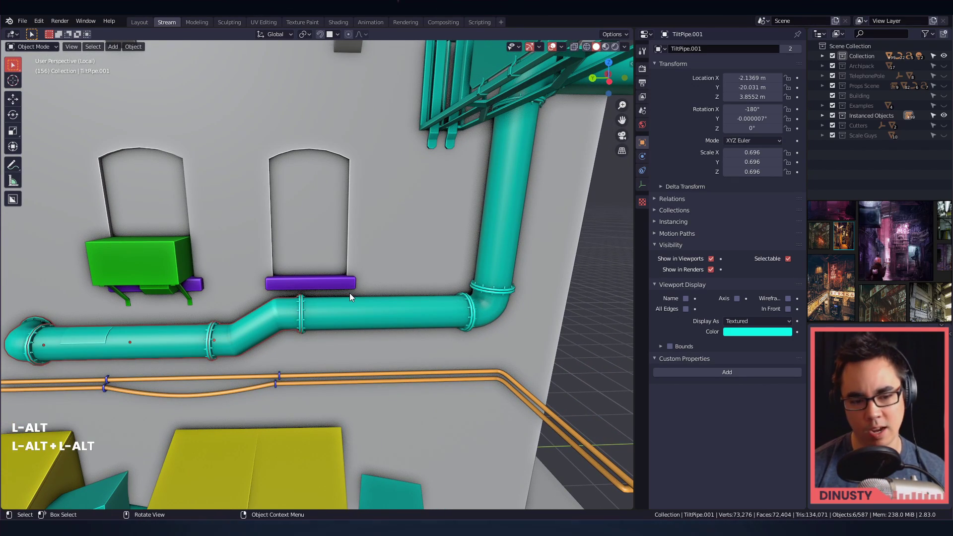
- Examine the rest of the wall pipe up to its upper bend and end at the building's corner
alt+drag(349, 293, 339, 268)
ctrl+alt+drag(338, 268, 267, 281)
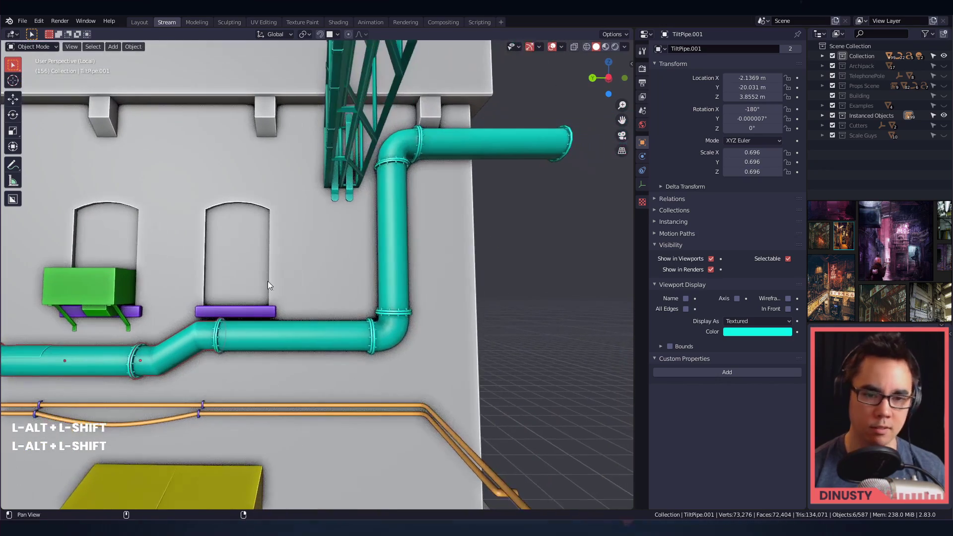
alt+shift+drag(174, 348, 192, 311)
scroll(293, 238, down, 1)
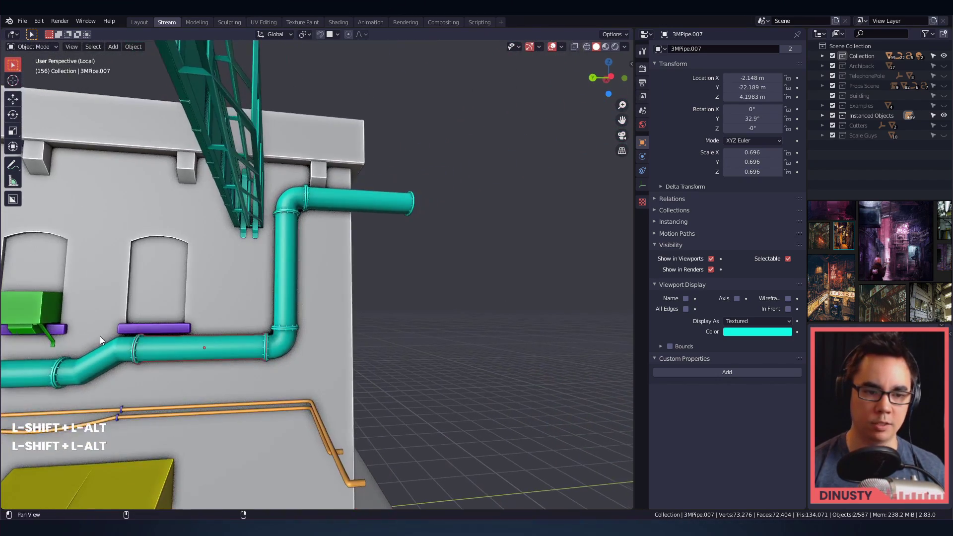
alt+shift+drag(100, 336, 355, 283)
alt+drag(477, 263, 510, 258)
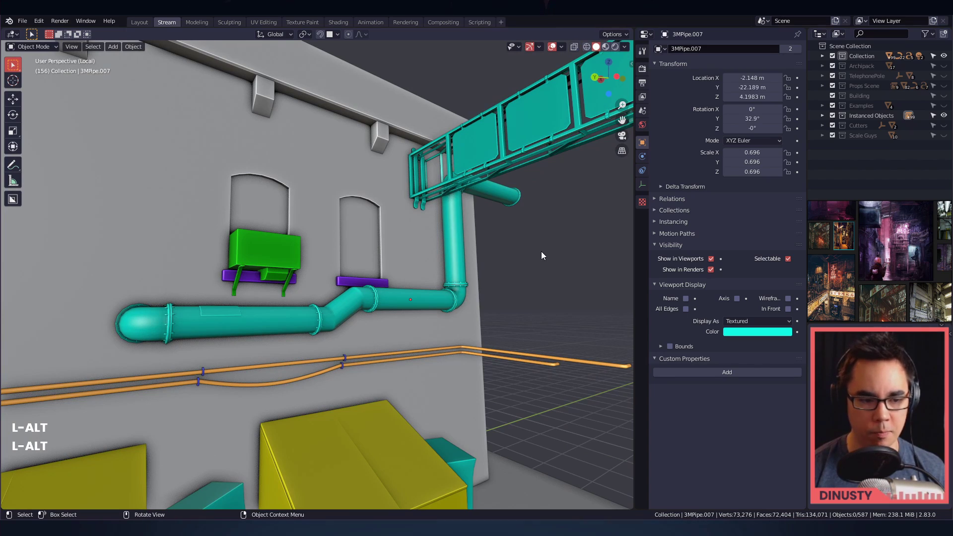
alt+shift+drag(341, 313, 381, 313)
ctrl+alt+drag(381, 313, 335, 305)
alt+shift+drag(533, 255, 334, 261)
alt+shift+drag(388, 244, 279, 249)
- Start linking from another file and open the collection list of Props_Gym.blend
key(ctrl+s)
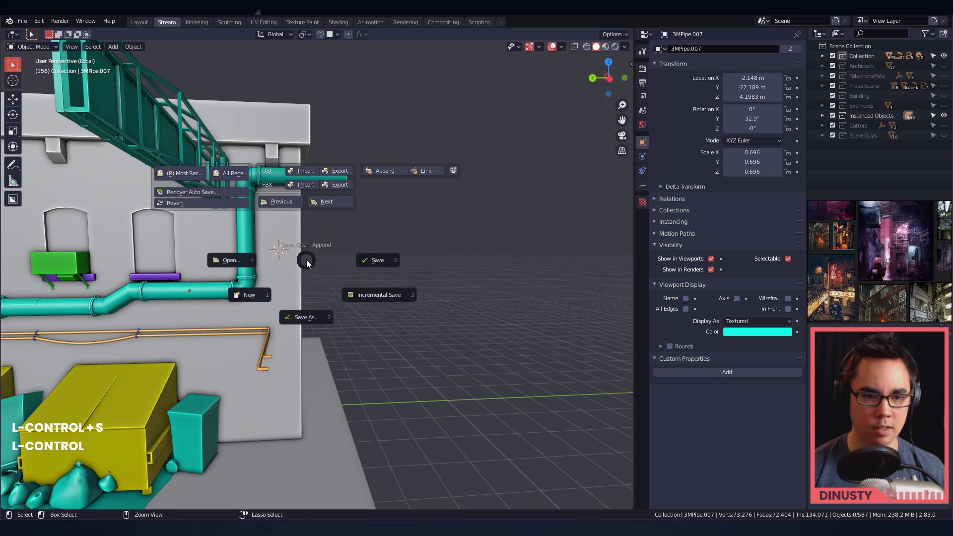
click(426, 174)
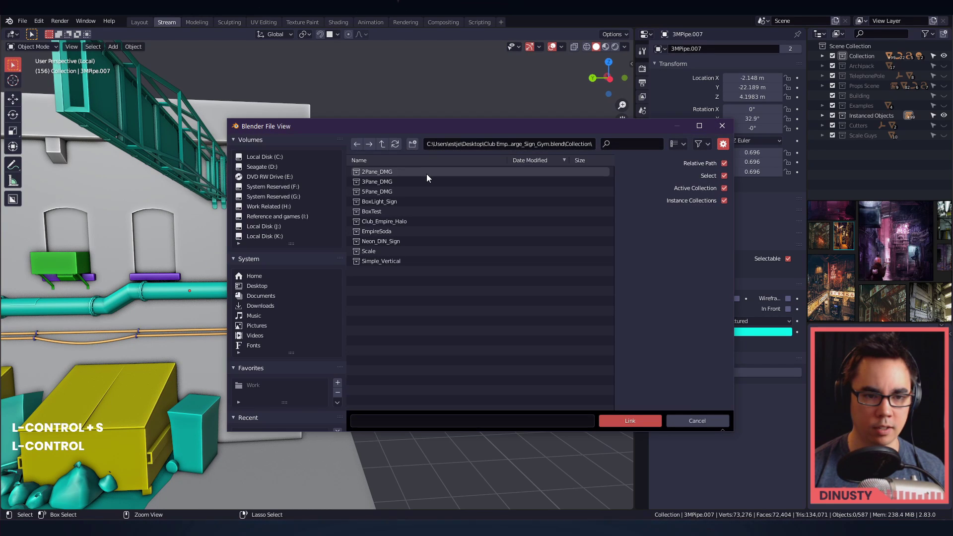
click(381, 144)
click(382, 144)
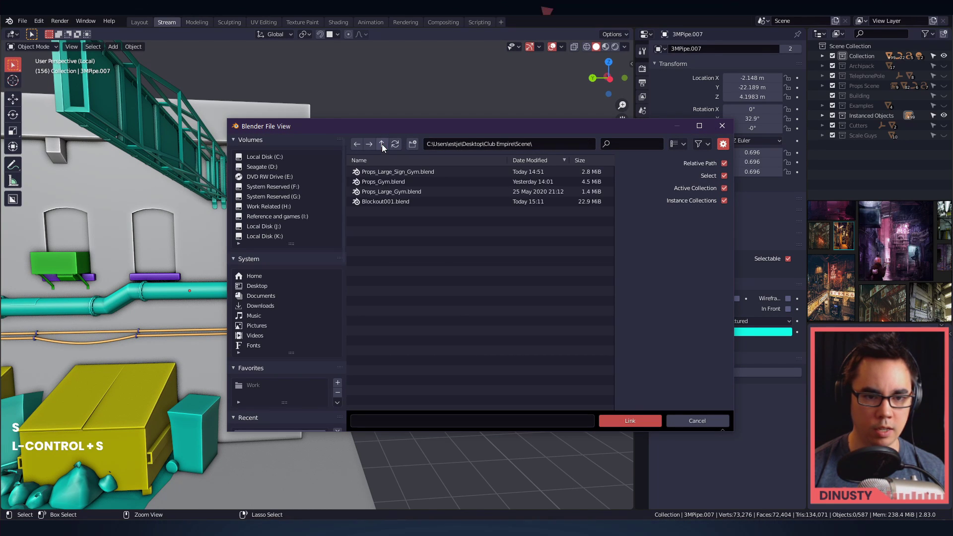
click(378, 202)
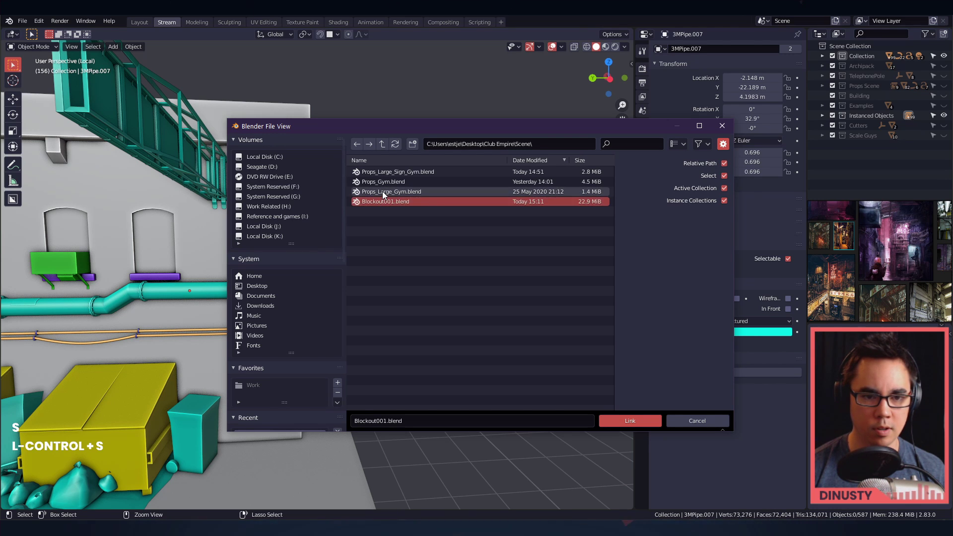
double_click(385, 183)
double_click(385, 182)
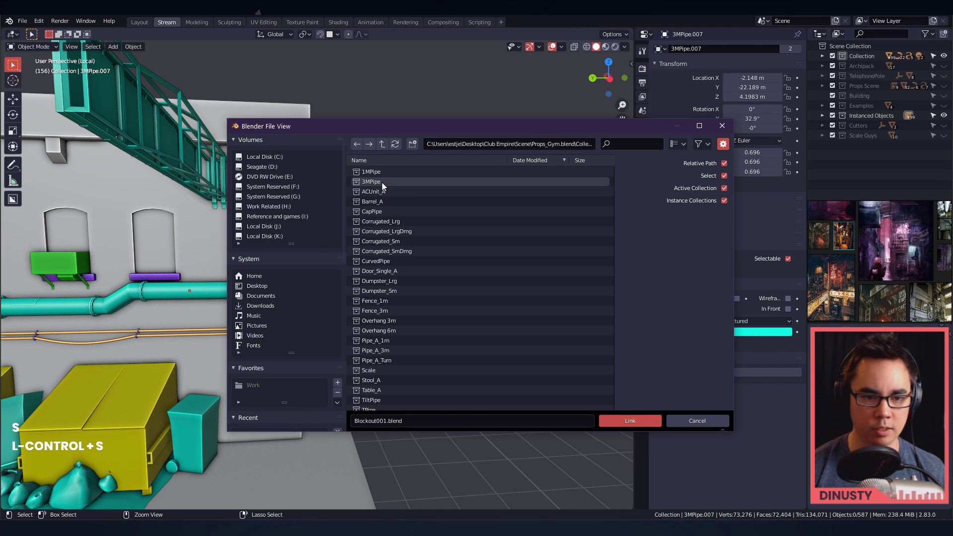
- Link the 1MPipe, 3MPipe, CapPipe, Pipe_A_1m, Pipe_A_3m and Pipe_A_Turn collections into the scene
click(392, 170)
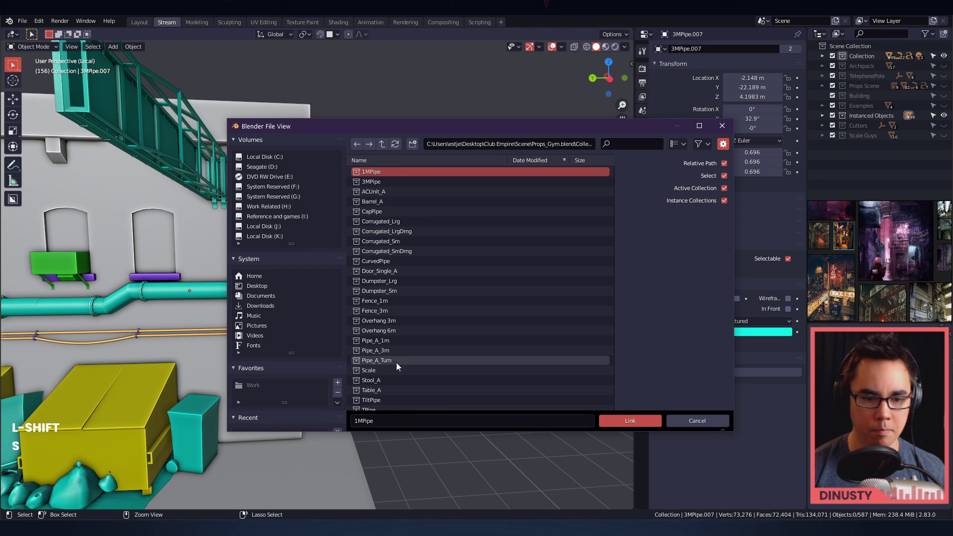
click(417, 341)
shift+click(414, 362)
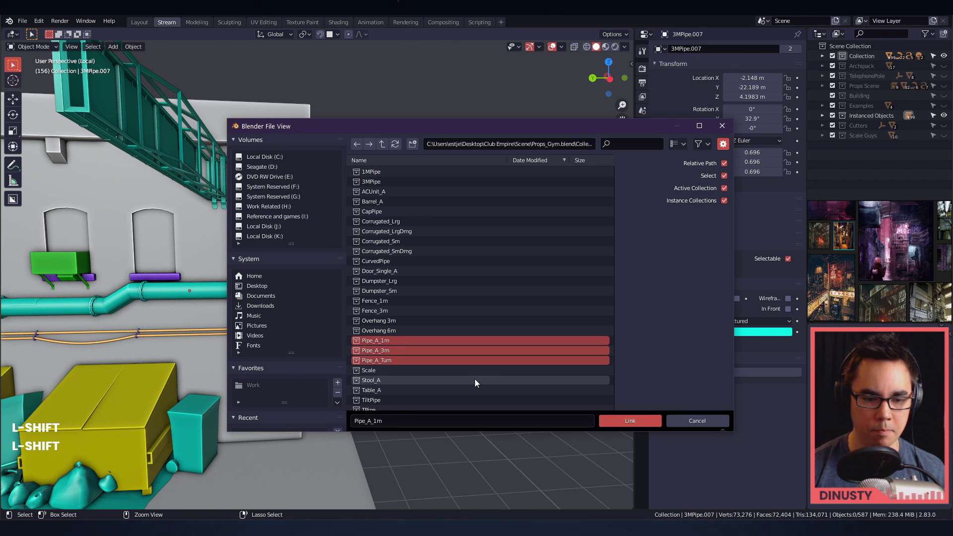
ctrl+click(396, 172)
ctrl+click(398, 181)
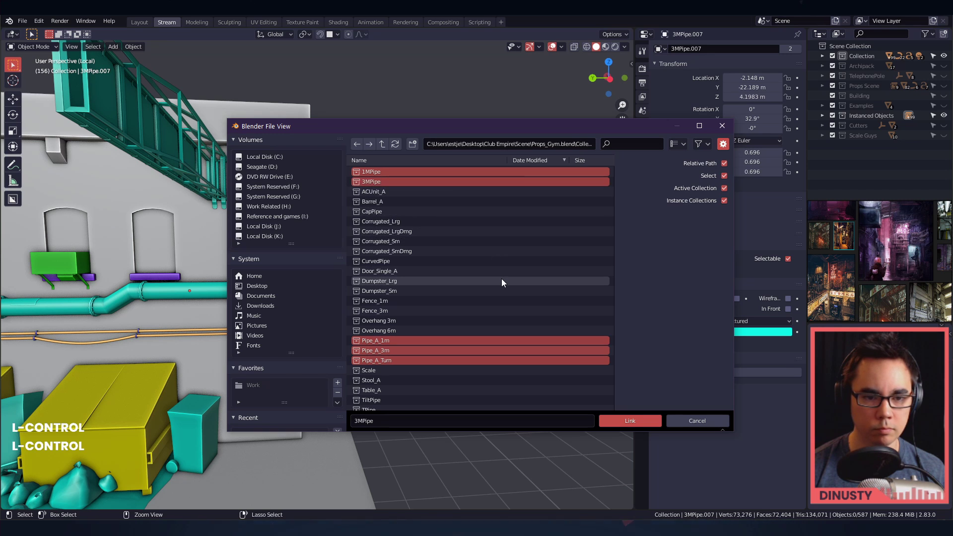
ctrl+click(460, 212)
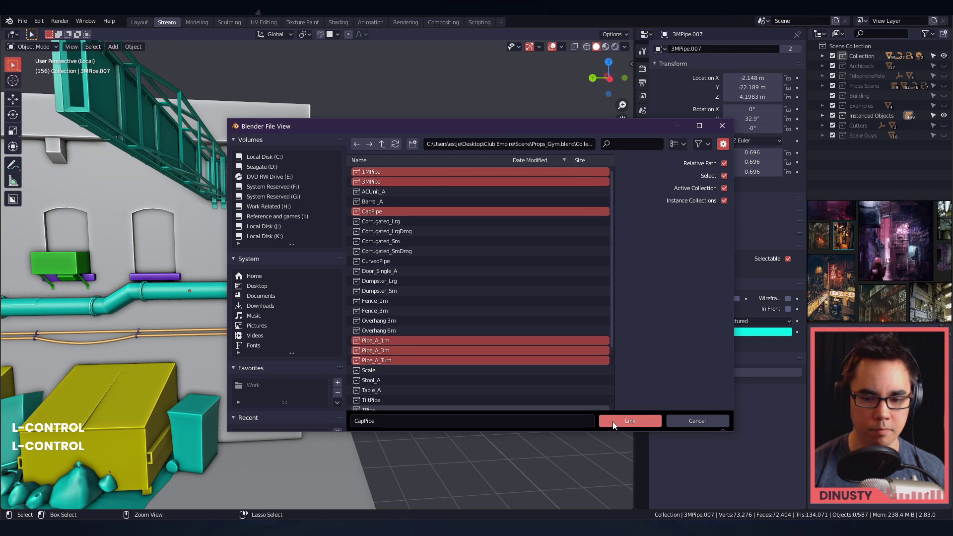
click(613, 422)
- Move the linked pipe pieces off the end of the building and delete one unneeded object beside them
key(g)
alt+click(298, 297)
click(466, 292)
alt+drag(471, 295, 396, 408)
drag(416, 308, 449, 250)
key(x)
click(451, 213)
- Move the 3MPipe piece along the Y axis, away from the other linked pipes
click(368, 279)
key(g)
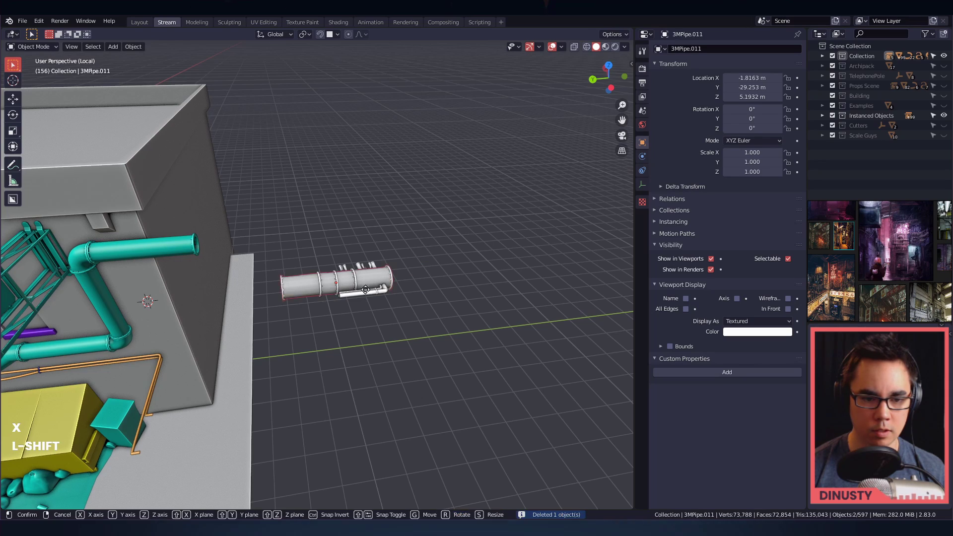
middle_click(397, 279)
click(504, 279)
- Separate the 1MPipe and CapPipe pieces along the Y axis, placing them at Y -28.214 m and -27.283 m
click(328, 288)
key(g)
middle_click(310, 291)
click(291, 294)
click(328, 293)
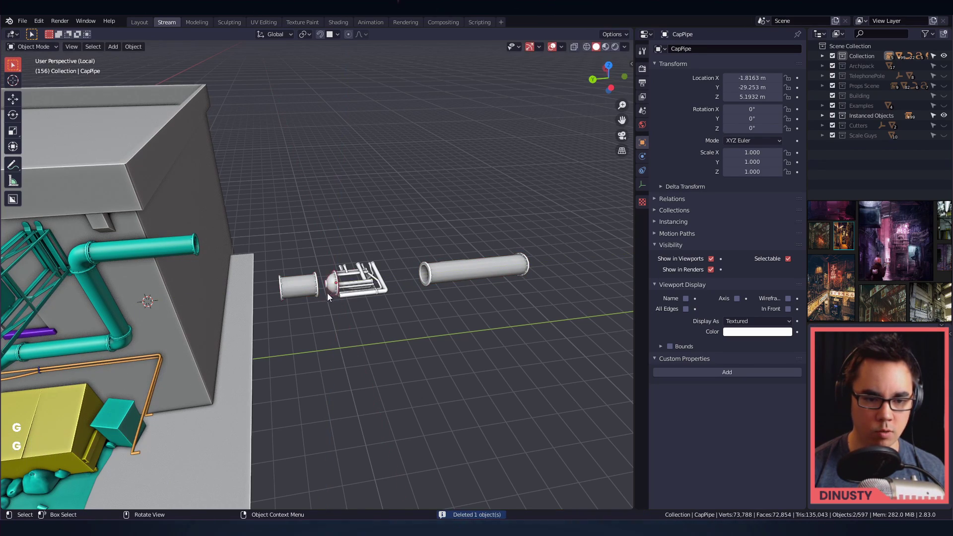
key(g)
middle_click(298, 298)
click(253, 304)
- Delete the thin Pipe_A pieces from between the loose large pipes
ctrl+alt+drag(298, 318, 347, 335)
click(368, 293)
key(x)
drag(337, 244, 377, 298)
click(389, 330)
alt+shift+drag(378, 297, 470, 233)
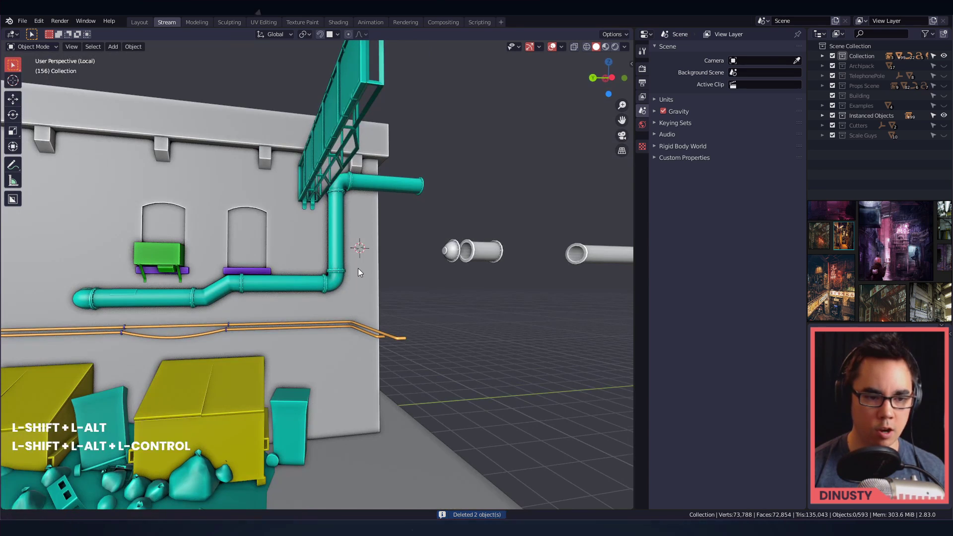
- Compare the loose cap and 1 m pipe with the curved and tilted segments of the wall pipe
alt+shift+drag(359, 270, 395, 248)
click(395, 248)
alt+shift+drag(158, 279, 195, 265)
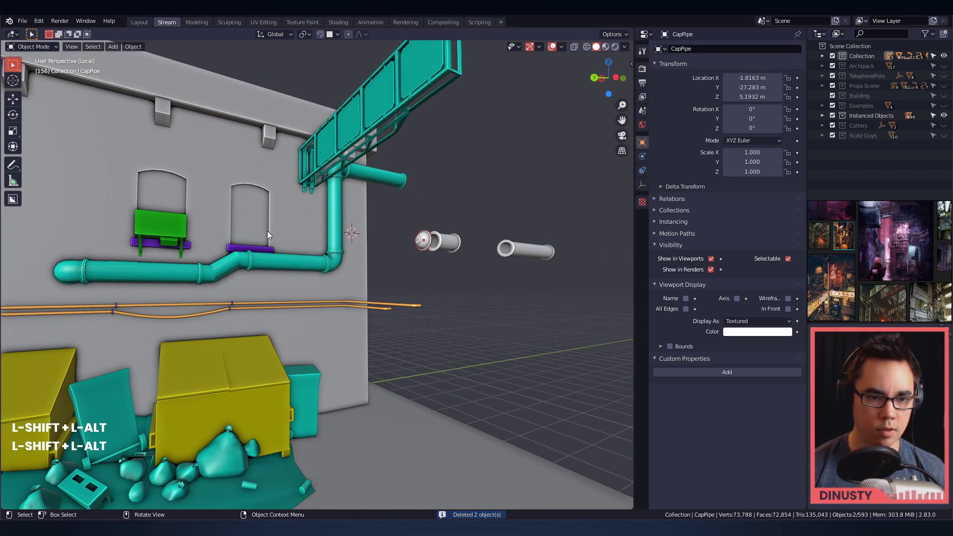
click(443, 243)
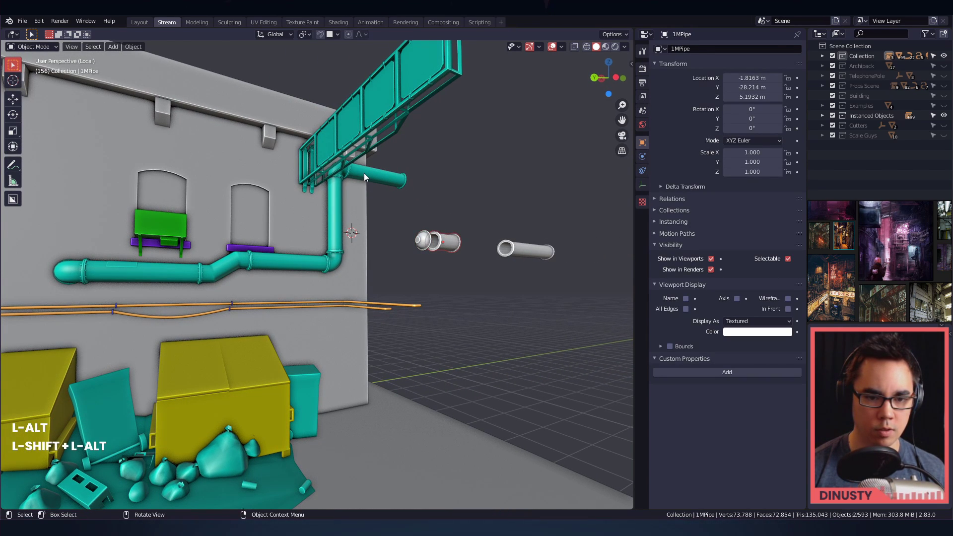
click(347, 172)
alt+drag(400, 205, 401, 225)
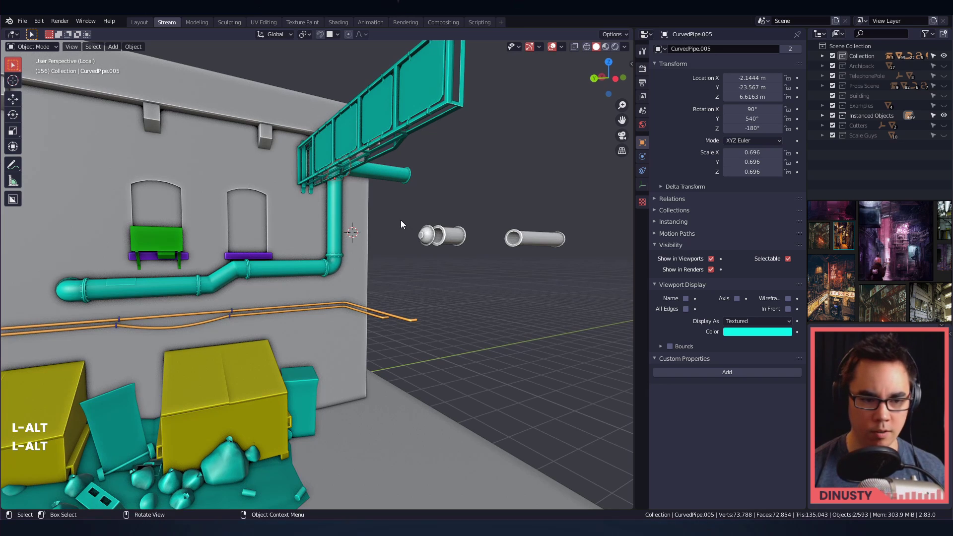
click(234, 267)
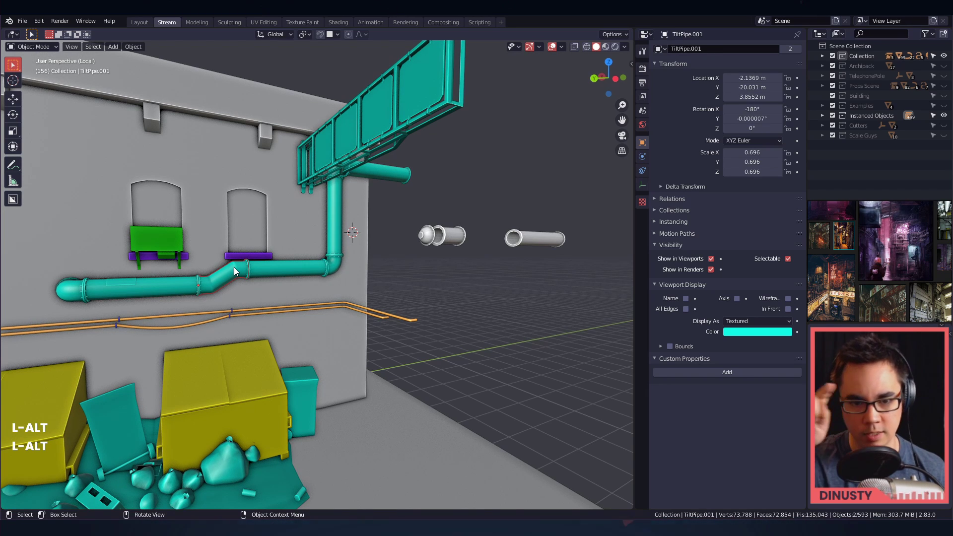
alt+shift+drag(429, 233, 384, 232)
click(344, 257)
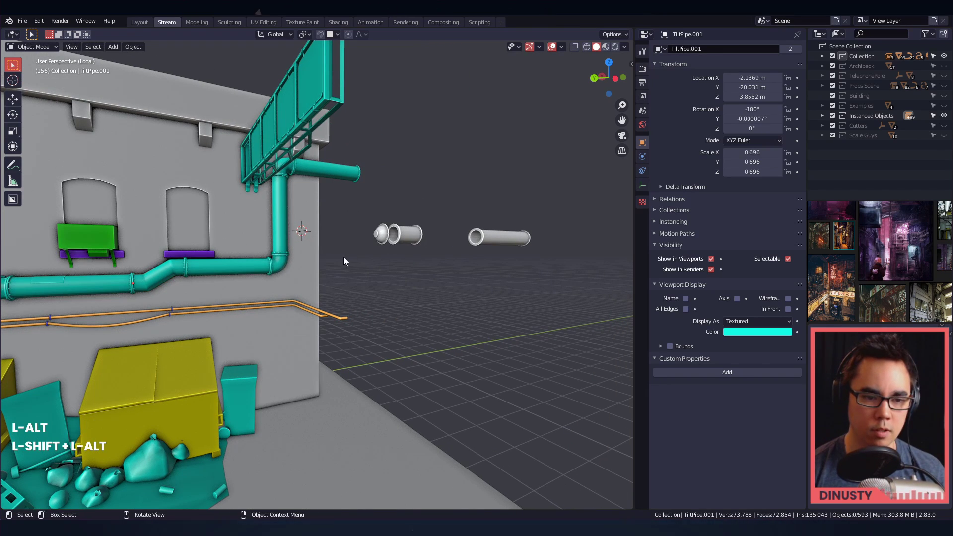
- Link the TPipe collection from Props_Gym.blend into the scene
key(ctrl+s)
click(415, 196)
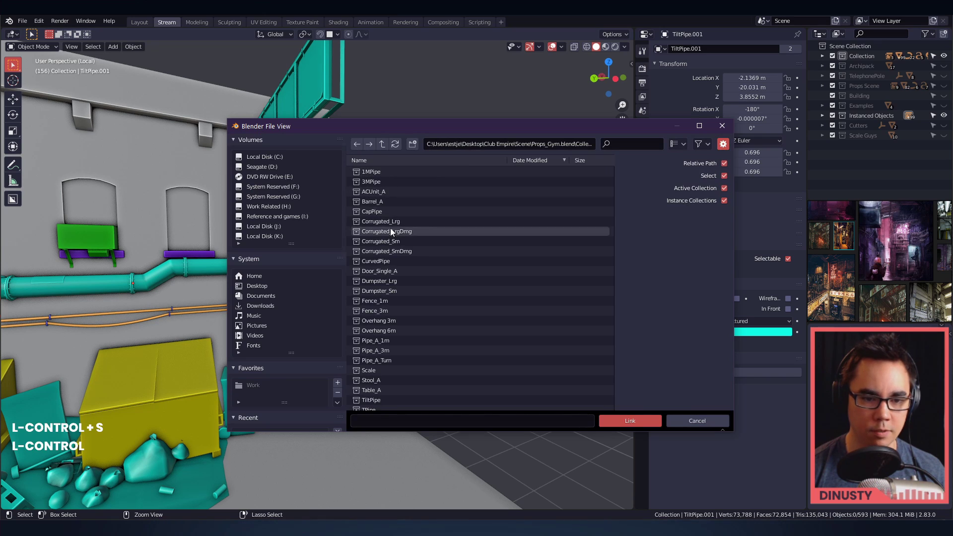
scroll(401, 345, down, 2)
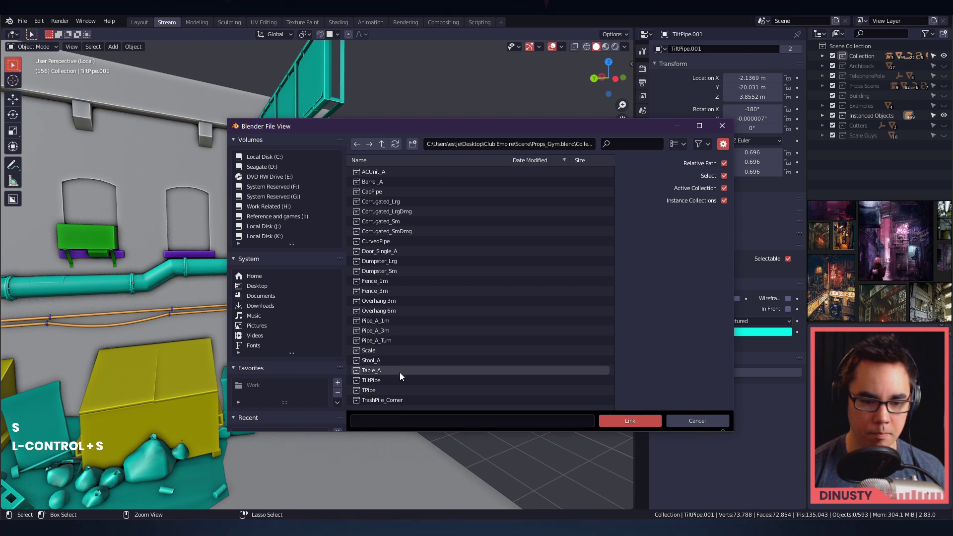
double_click(400, 390)
- Move the T-shaped pipe along the Y axis off the building, next to the loose cap
alt+drag(442, 299, 317, 240)
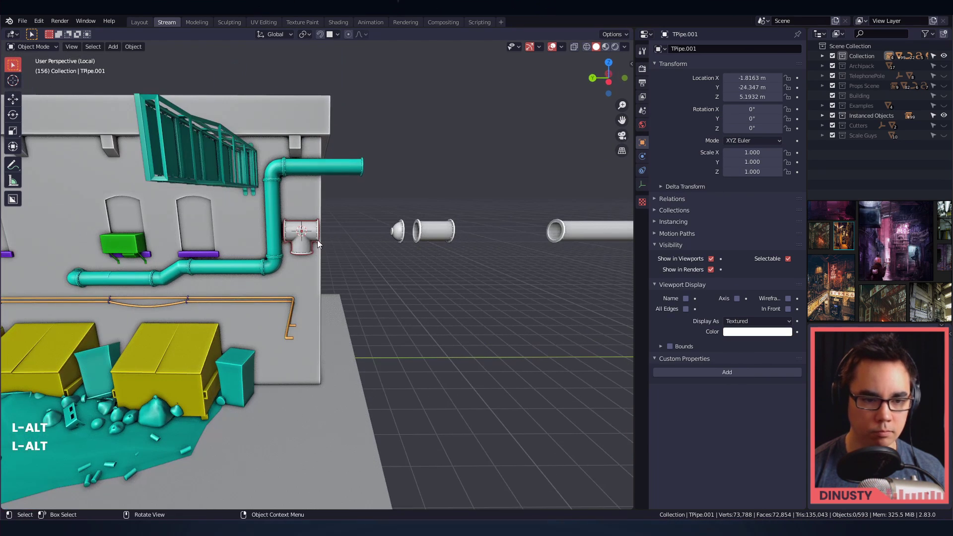
key(g)
key(y)
click(373, 240)
ctrl+alt+drag(407, 283, 502, 280)
ctrl+alt+drag(501, 279, 342, 274)
click(534, 265)
- Duplicate the wall pipe's tilted segment along the Y axis to below the loose pipe pieces
alt+shift+drag(342, 274, 250, 285)
click(157, 273)
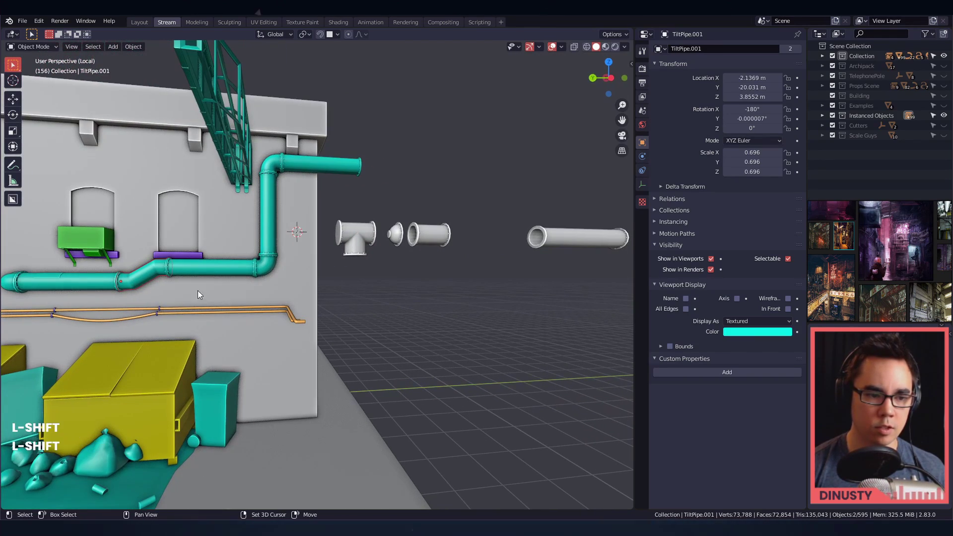
key(shift+d)
key(y)
click(562, 300)
- Duplicate the wall pipe's curved end segment along the Y axis to Y -27.19 m, beside the tilted copy
click(12, 283)
key(shift+d)
key(y)
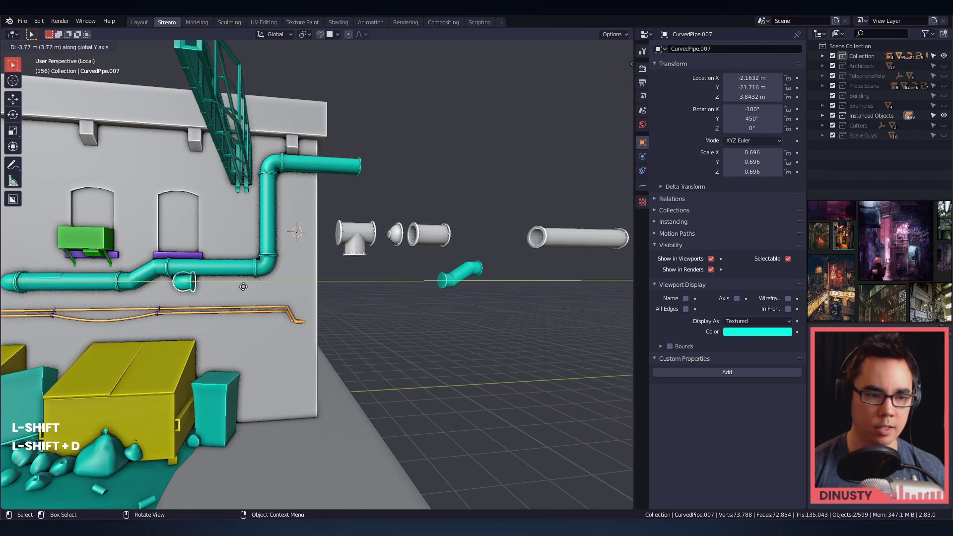
click(433, 297)
- Select all the loose pipe pieces beside the building and examine them against the wall pipe
alt+shift+drag(447, 336, 396, 338)
drag(294, 225, 528, 320)
alt+drag(528, 320, 540, 299)
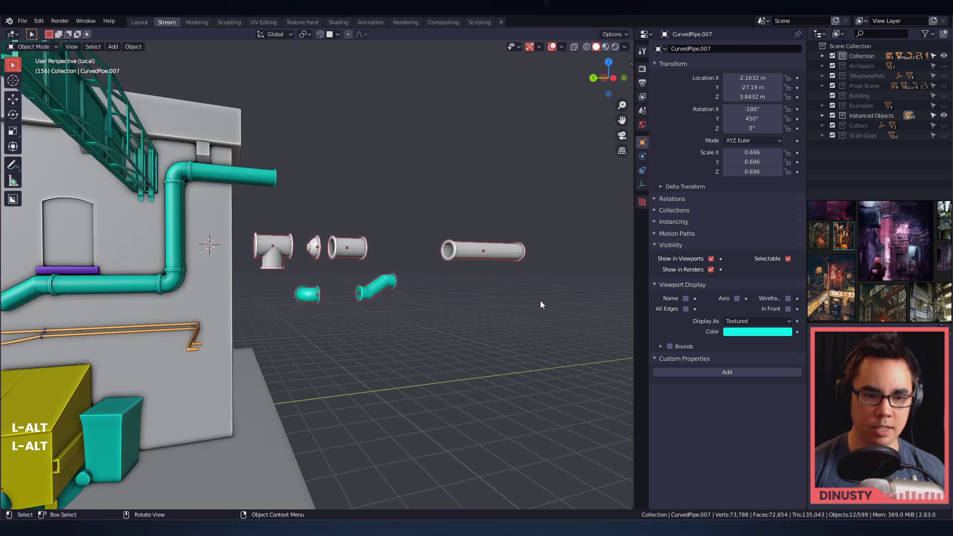
alt+shift+drag(458, 272, 527, 304)
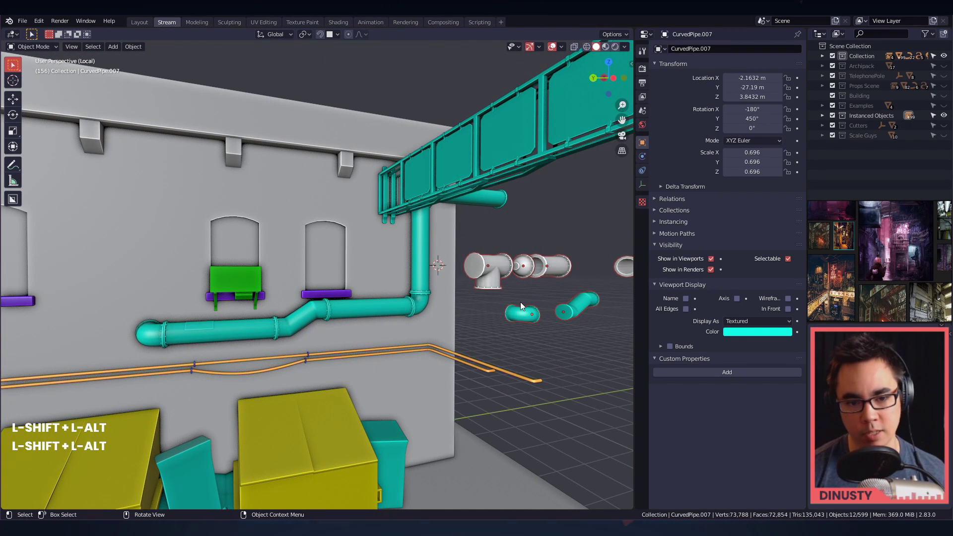
ctrl+alt+drag(516, 248, 472, 238)
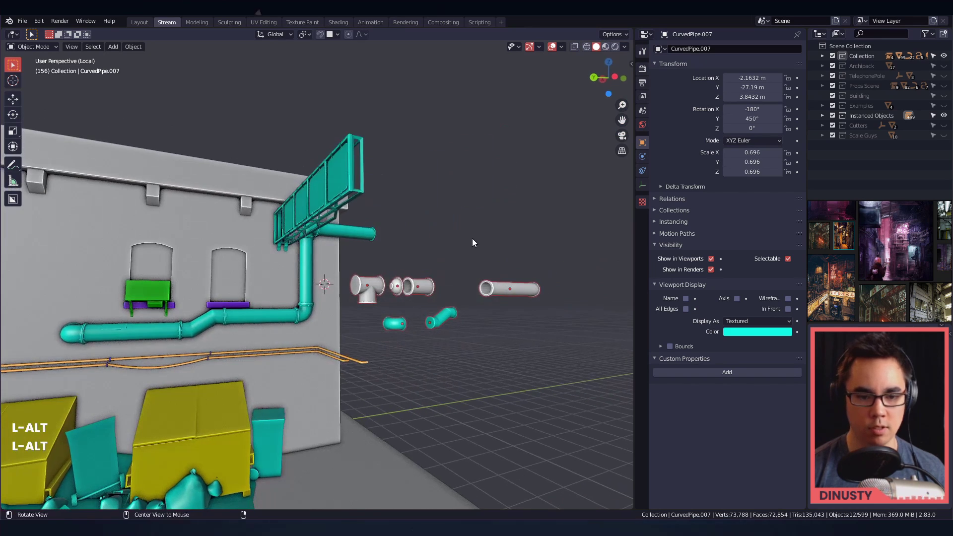
alt+shift+drag(385, 269, 593, 325)
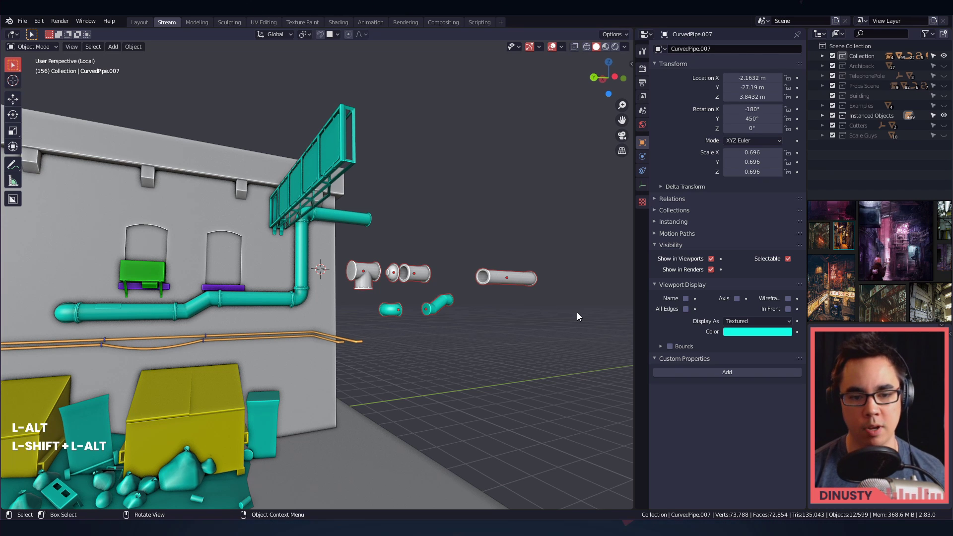
click(501, 183)
alt+shift+drag(499, 261, 423, 284)
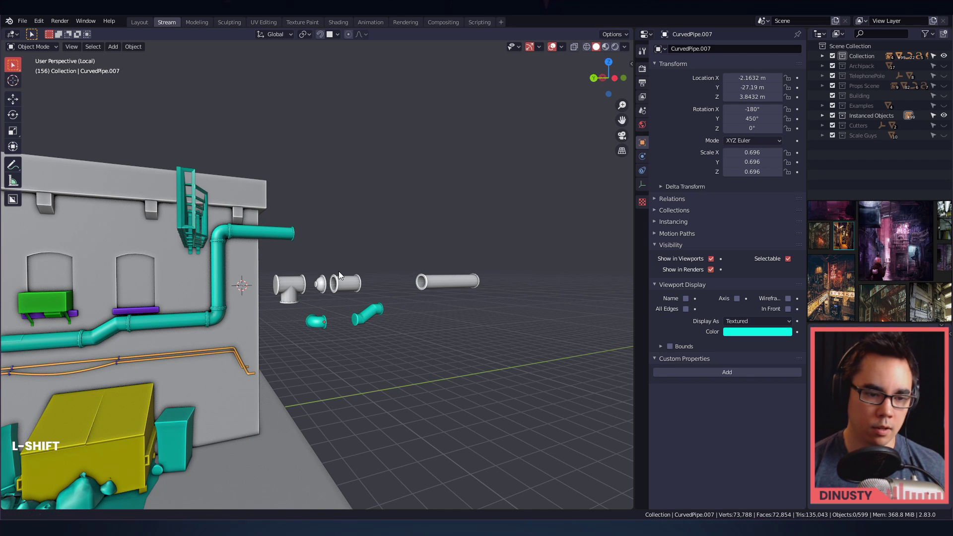
- Delete all the loose pipe pieces laid out beside the building
alt+shift+drag(338, 271, 532, 299)
key(x)
click(533, 300)
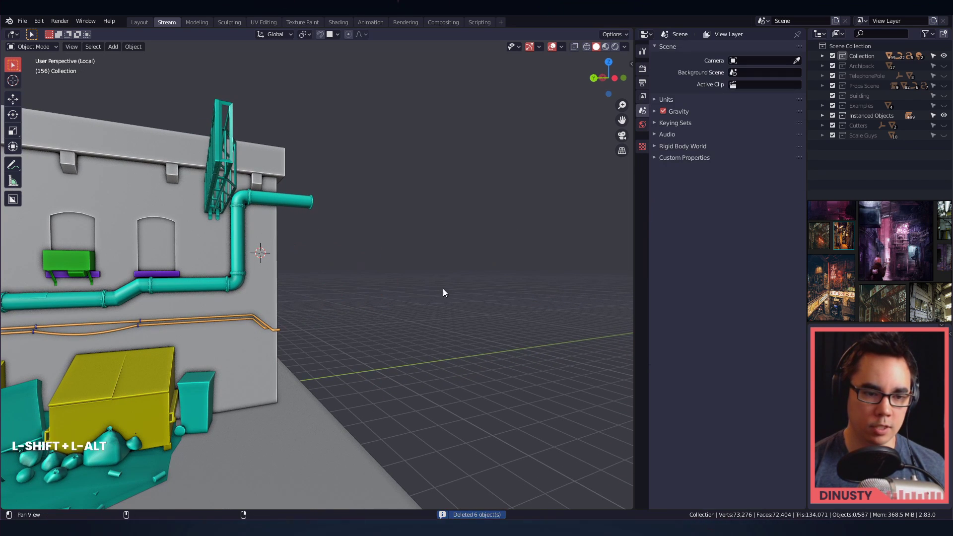
alt+shift+drag(443, 288, 487, 268)
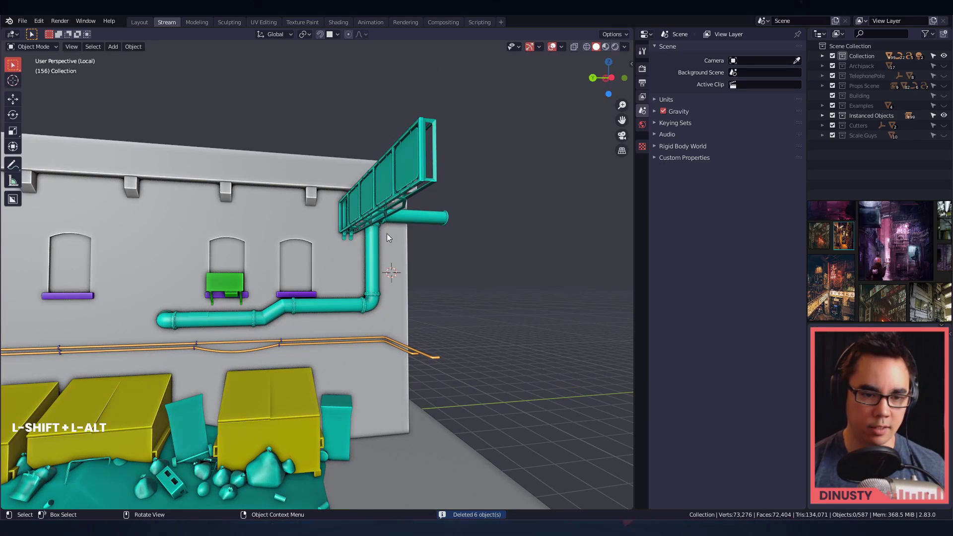
- Select the long paneled sign at the building's corner and examine its frame and panels from several angles
alt+drag(302, 309, 323, 377)
click(463, 231)
alt+drag(322, 377, 364, 398)
ctrl+alt+drag(303, 344, 219, 236)
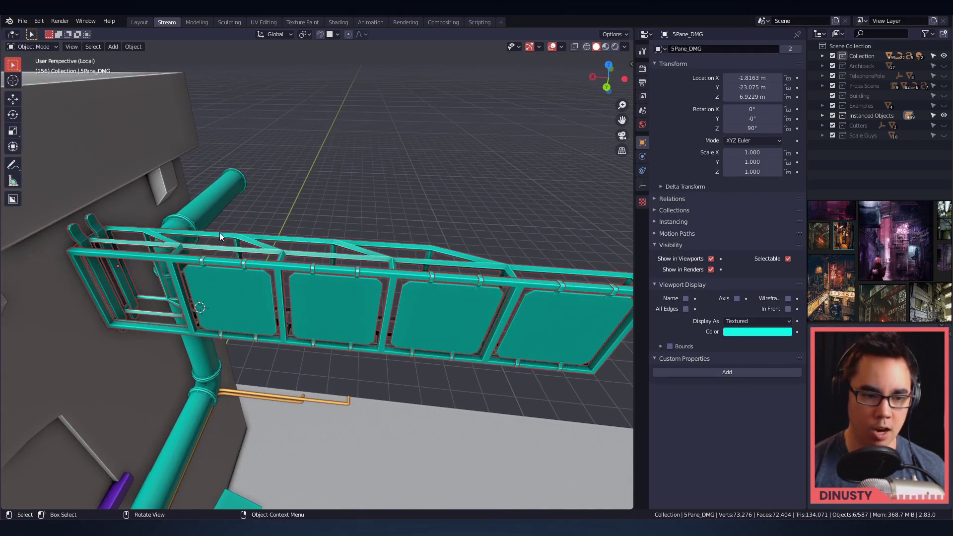
alt+shift+drag(104, 222, 180, 227)
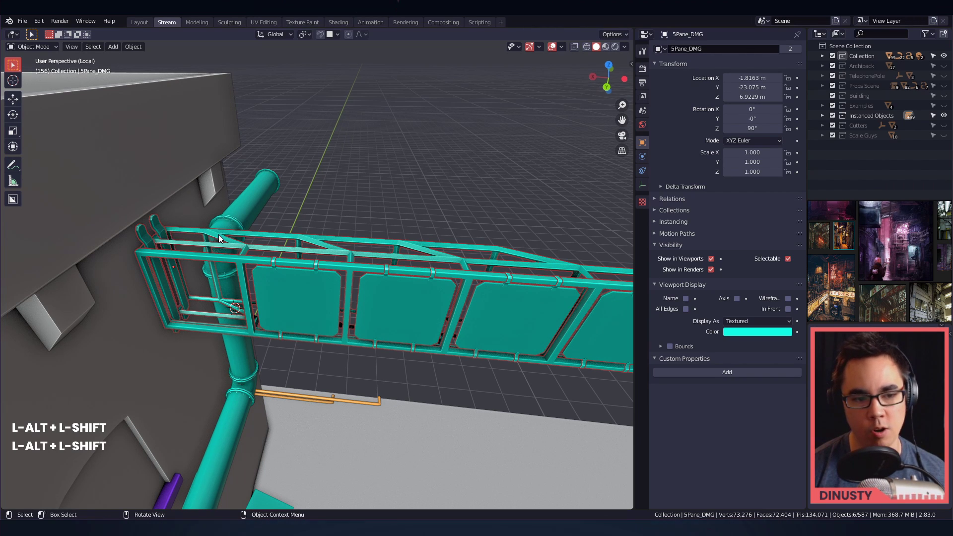
alt+drag(452, 198, 510, 238)
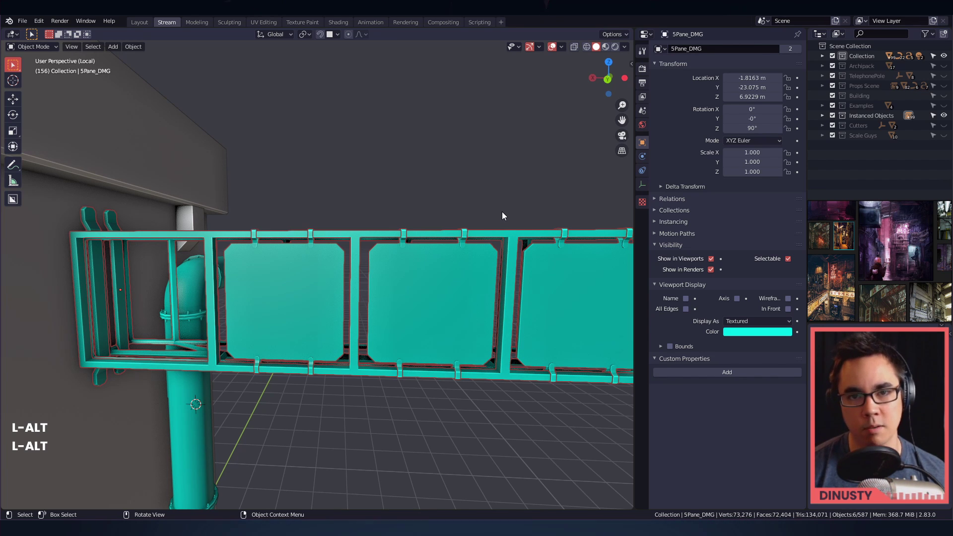
scroll(494, 191, down, 5)
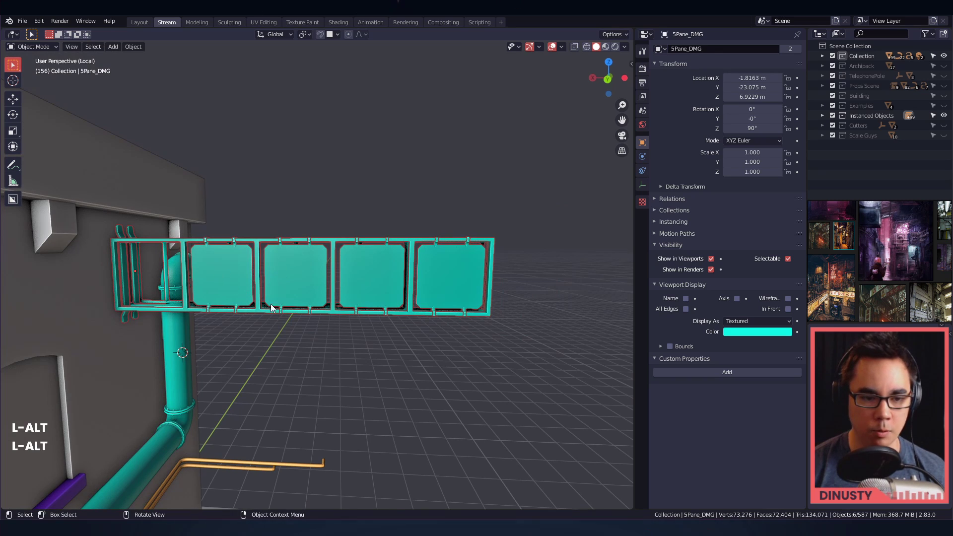
click(519, 194)
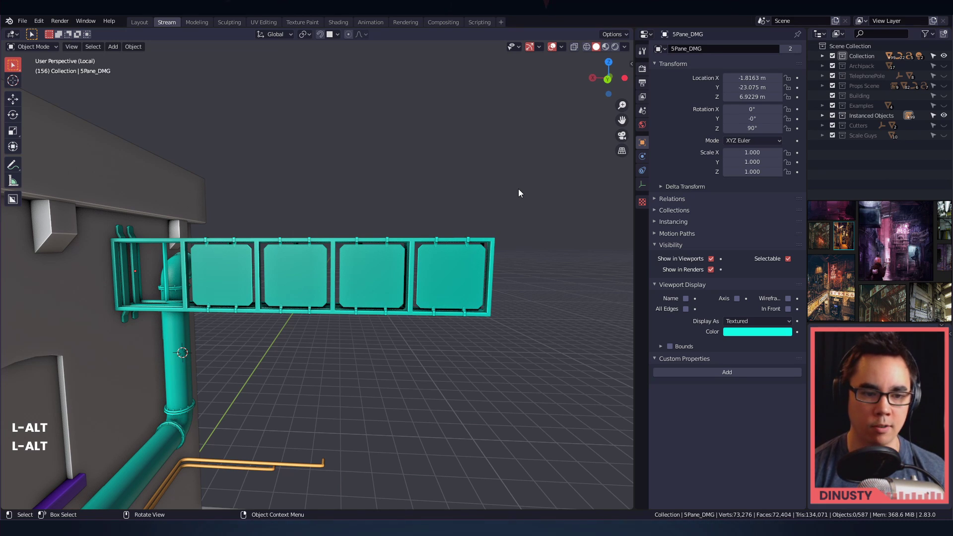
middle_drag(518, 189, 508, 219)
alt+drag(508, 219, 347, 239)
key(g)
right_click(517, 213)
alt+drag(517, 216, 484, 249)
alt+shift+drag(484, 248, 420, 245)
click(420, 243)
mouse_move(420, 243)
middle_down()
mouse_move(438, 221)
mouse_move(370, 236)
mouse_move(411, 237)
mouse_move(422, 222)
mouse_move(424, 230)
middle_up()
- Set the large trash pile's viewport color to orange and copy that color to the trash pile at the building's corner
shift+click(457, 373)
click(769, 330)
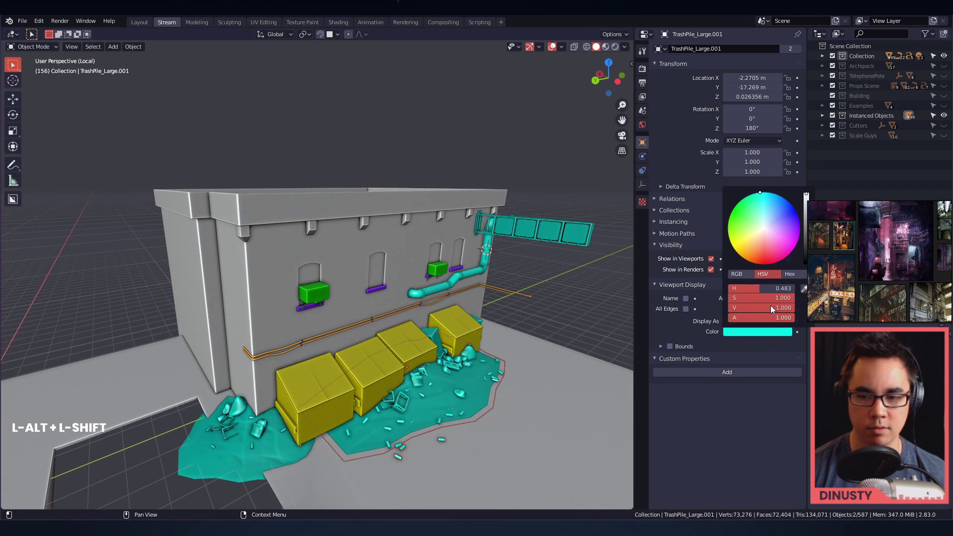
click(752, 248)
key(ctrl+c)
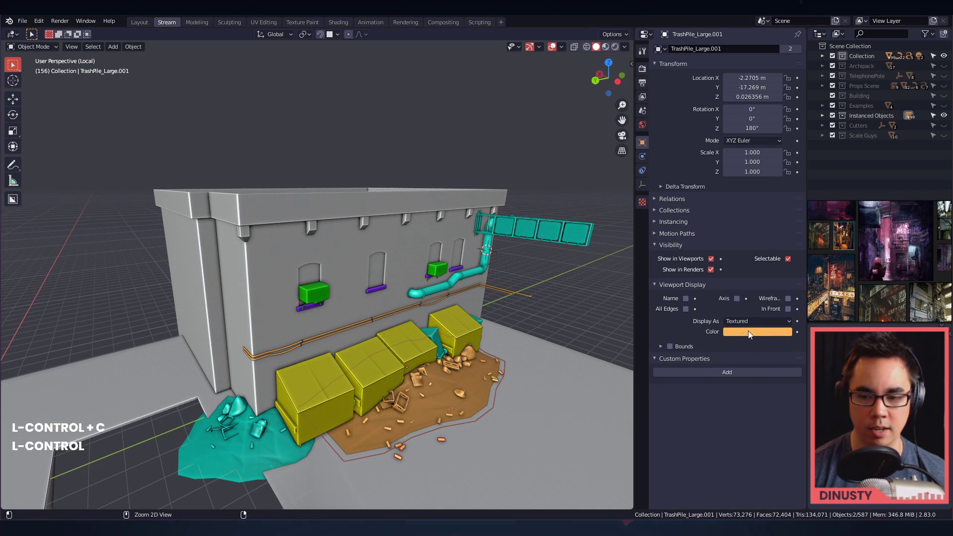
click(243, 408)
key(ctrl+v)
middle_drag(558, 314, 419, 335)
click(391, 380)
click(398, 374)
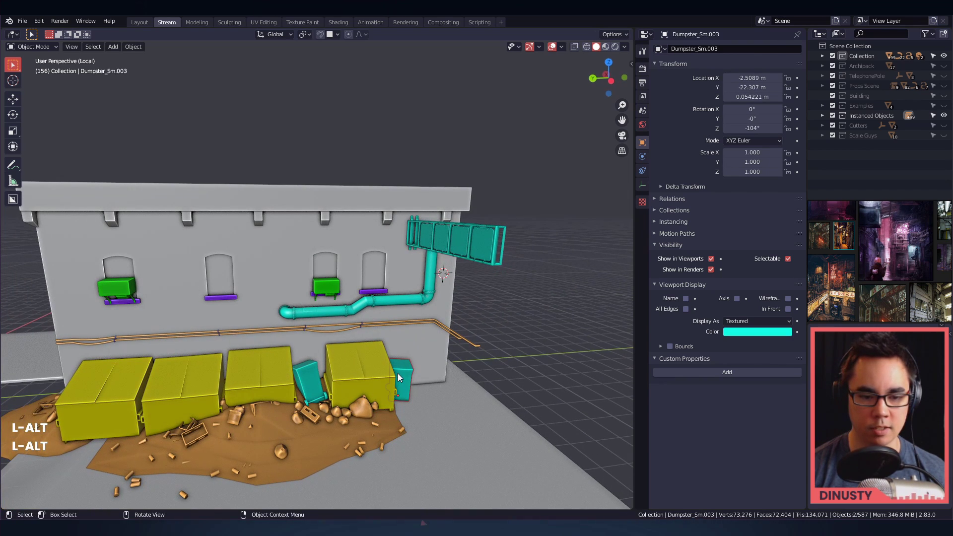
shift+click(288, 312)
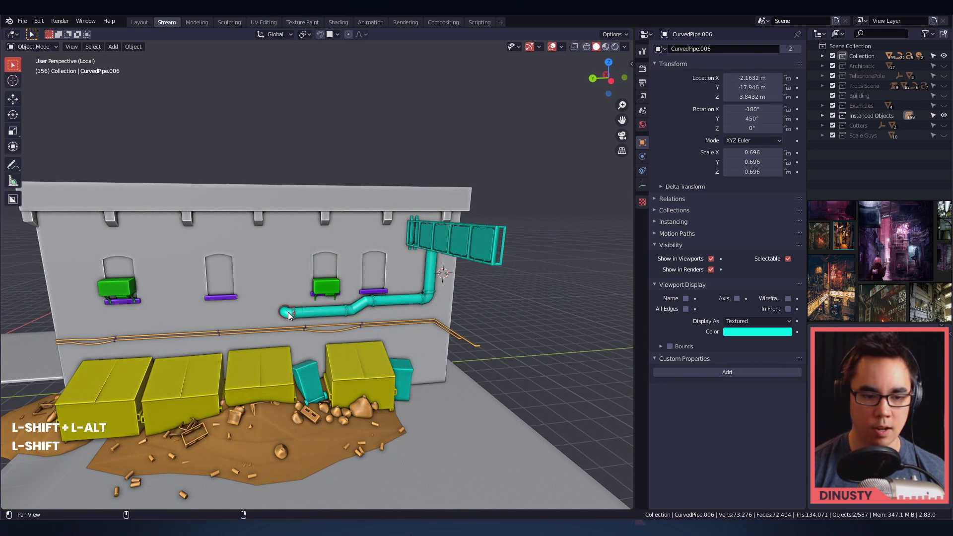
click(776, 333)
click(540, 238)
- Select the row of corbel blocks under the roof cornice and examine them along the wall
mouse_move(535, 281)
alt+mouse_down()
mouse_move(530, 262)
mouse_move(530, 298)
alt+mouse_up()
alt+drag(304, 264, 411, 265)
click(299, 266)
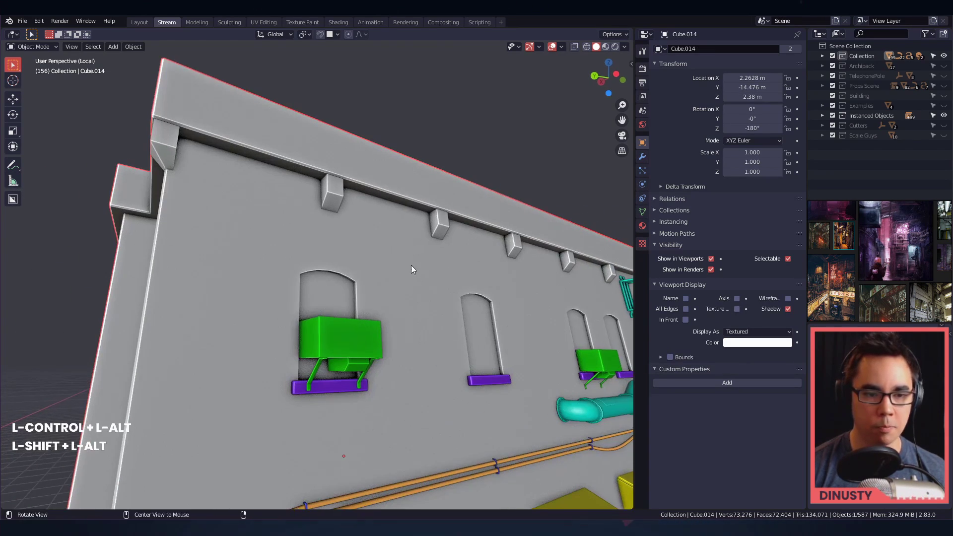
click(335, 196)
key(g)
click(324, 226)
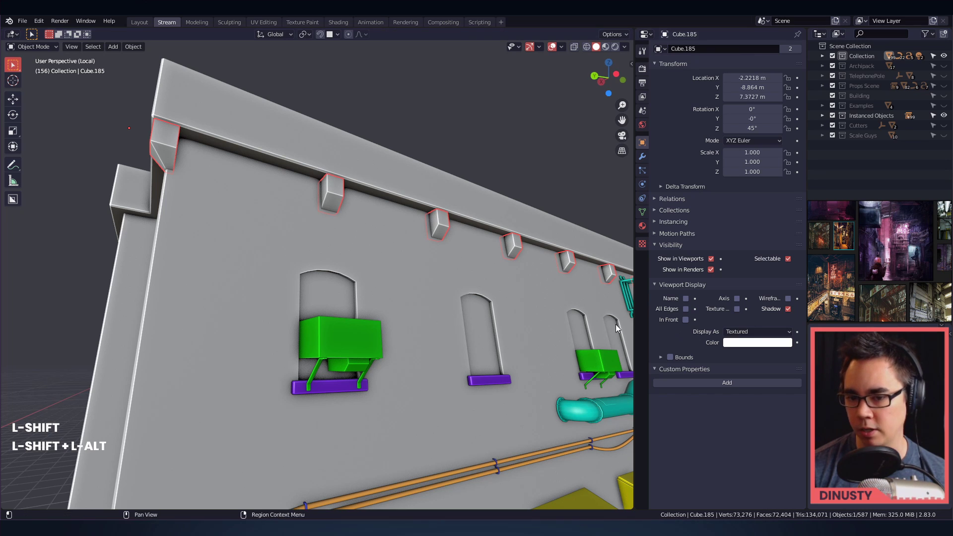
alt+shift+drag(489, 242, 388, 238)
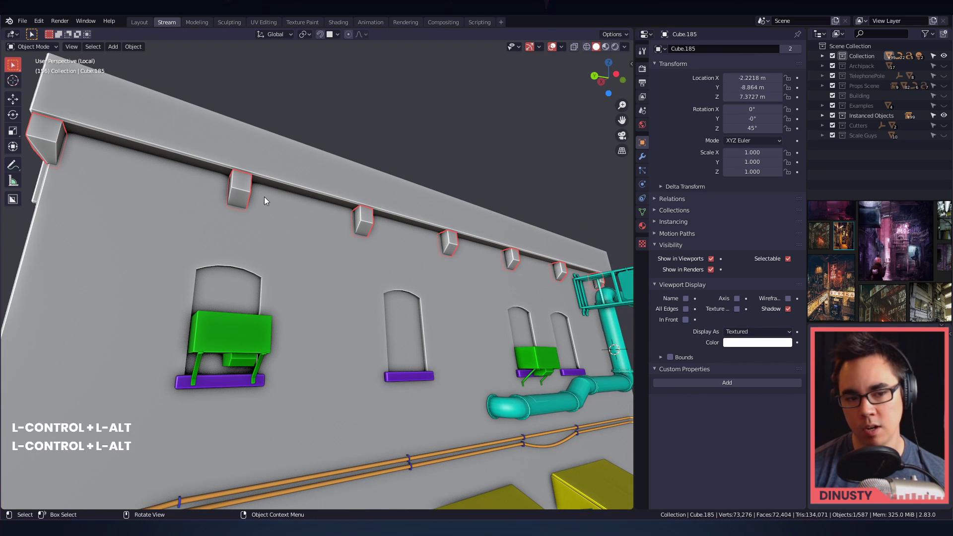
click(246, 195)
click(243, 184)
alt+shift+drag(241, 173, 320, 201)
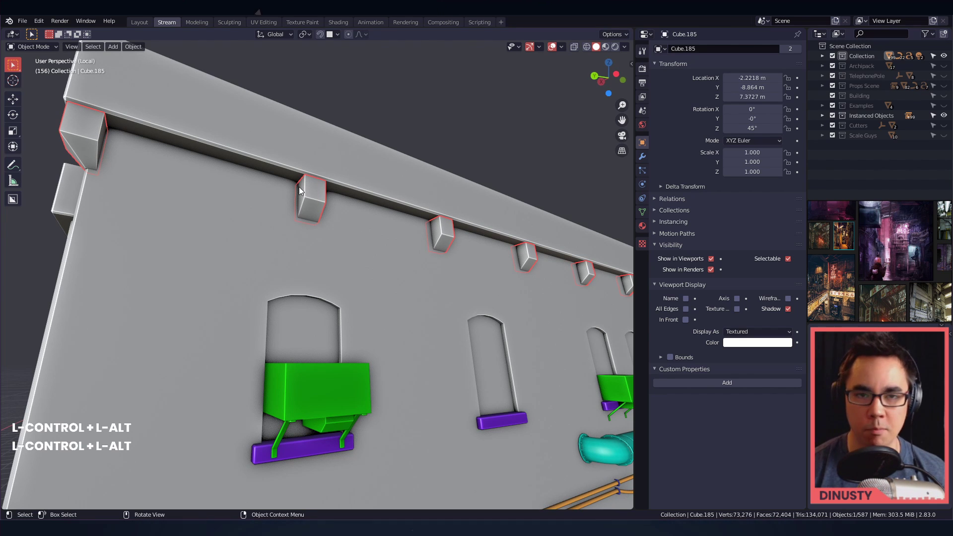
ctrl+alt+drag(410, 137, 412, 151)
alt+drag(412, 152, 395, 144)
alt+shift+drag(395, 144, 298, 184)
alt+shift+drag(414, 216, 409, 204)
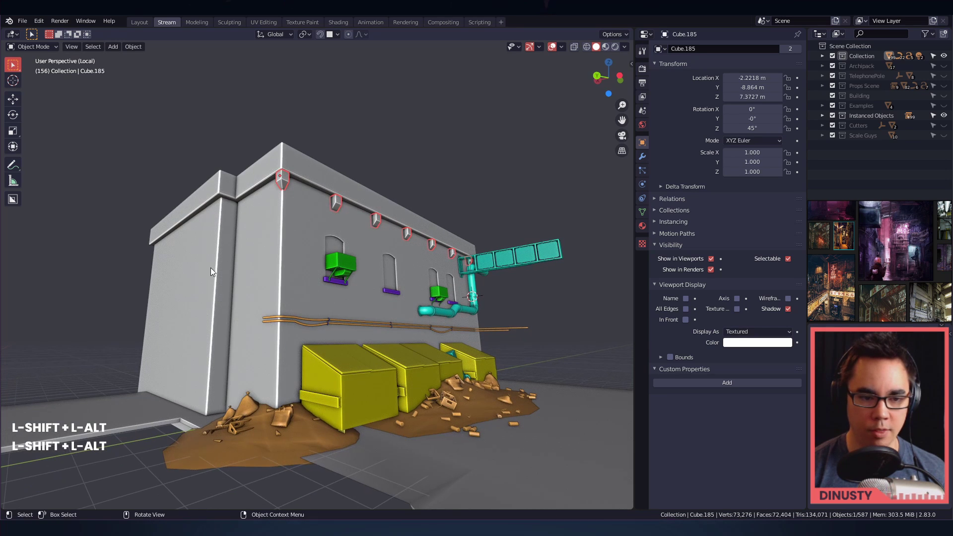
- Select the main building and examine its walls, cornice and windows from several angles, finishing with nothing selected
click(444, 236)
alt+drag(444, 235, 437, 199)
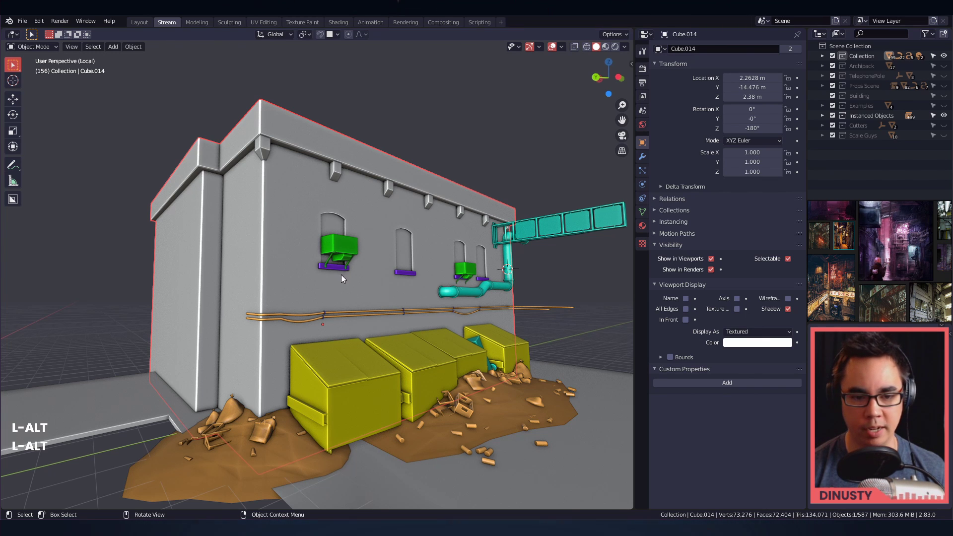
alt+shift+drag(377, 267, 393, 267)
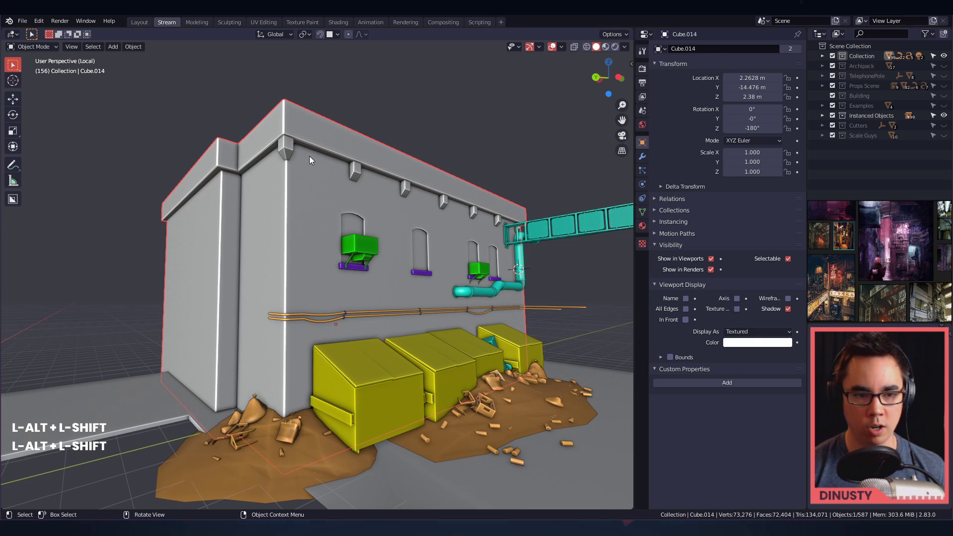
alt+drag(348, 189, 305, 177)
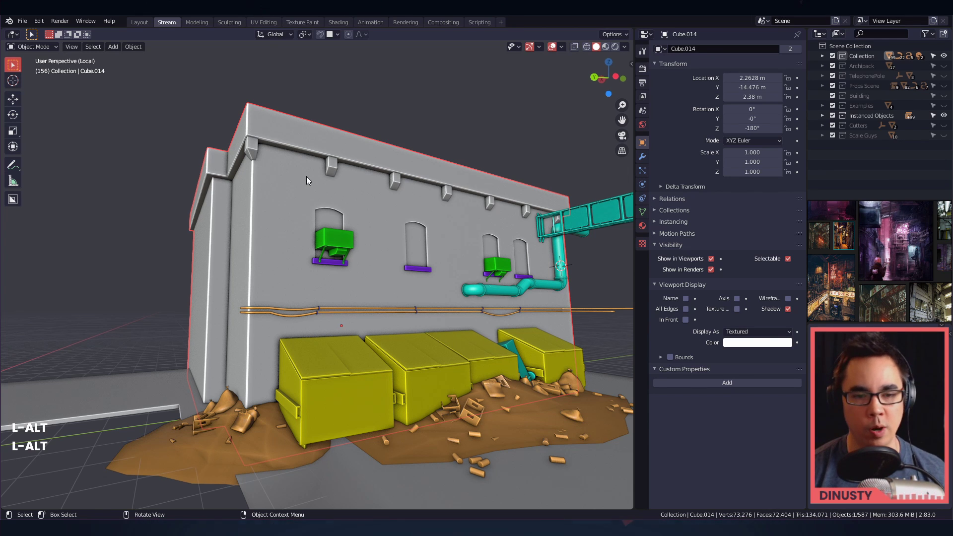
click(389, 124)
middle_drag(389, 124, 382, 157)
alt+shift+drag(381, 157, 375, 151)
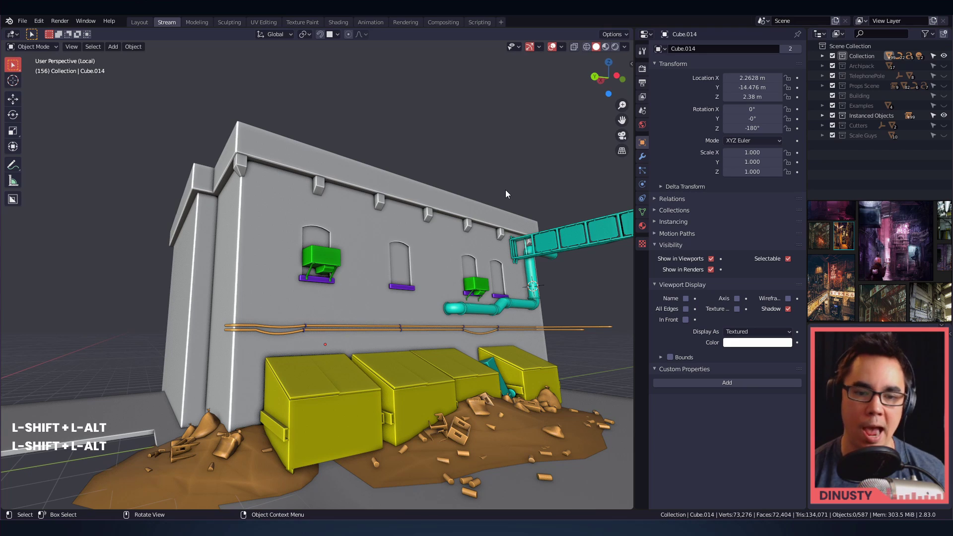
middle_drag(484, 191, 445, 191)
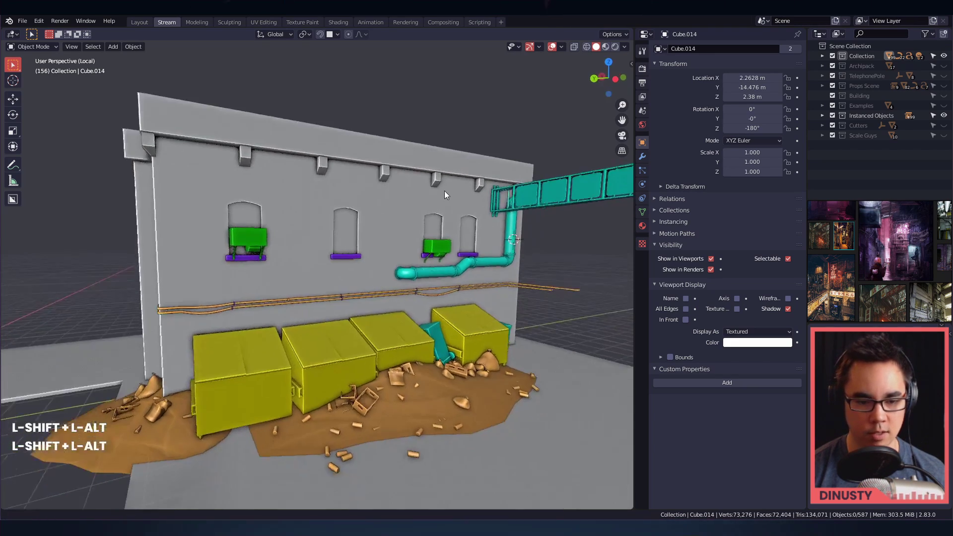
alt+shift+drag(445, 192, 365, 181)
alt+drag(473, 233, 459, 230)
- Inspect the building's mesh in Edit Mode, selecting the face of the middle arched window
ctrl+alt+drag(382, 318, 397, 261)
key(Tab)
click(472, 238)
click(387, 264)
alt+shift+drag(397, 261, 361, 258)
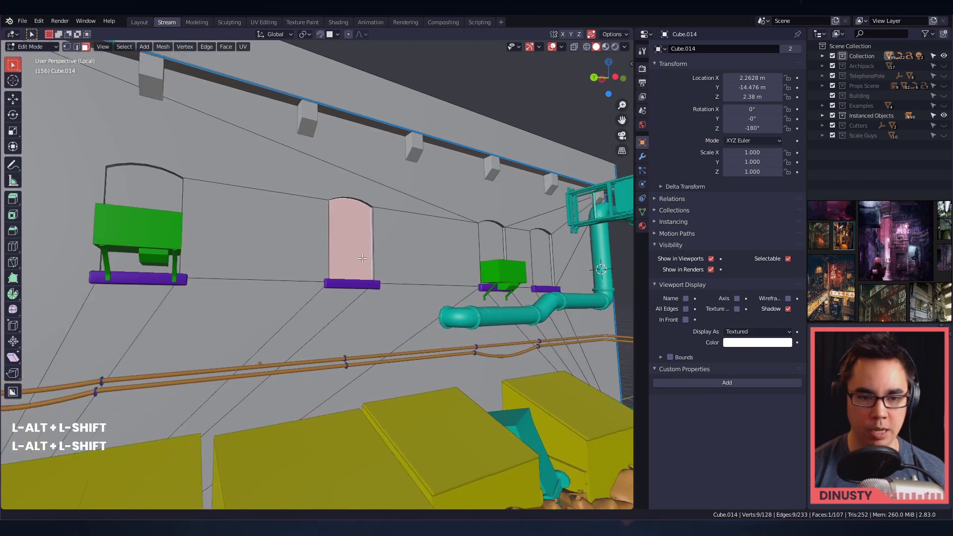
alt+middle_drag(362, 258, 409, 285)
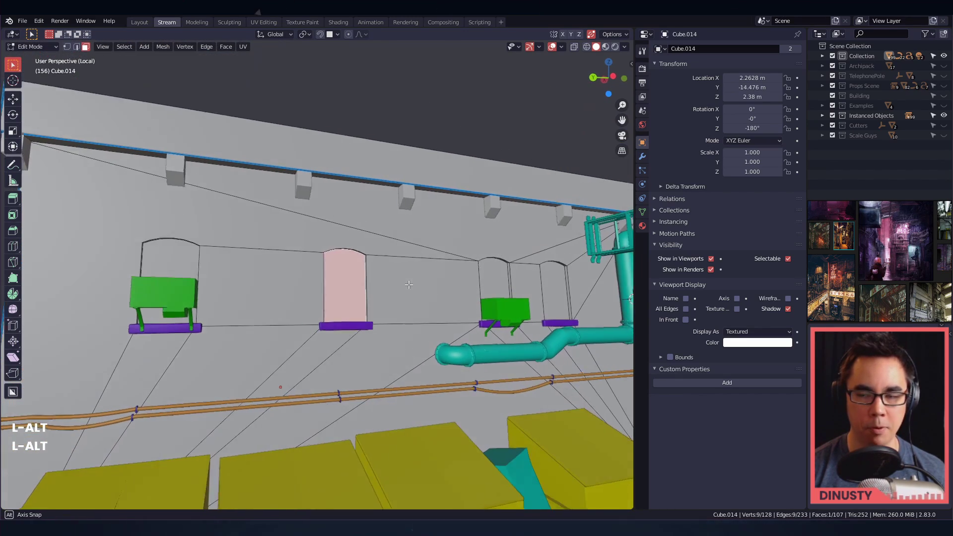
key(Tab)
alt+shift+middle_drag(342, 261, 359, 291)
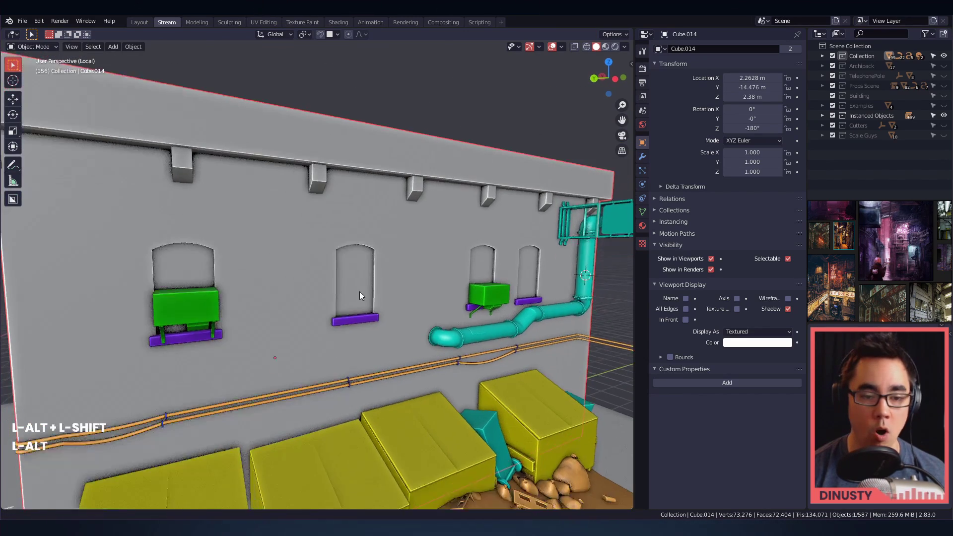
- Select the ground plane around the building and examine it from above and from the front
alt+shift+drag(359, 291, 371, 265)
alt+drag(335, 234, 328, 321)
click(325, 305)
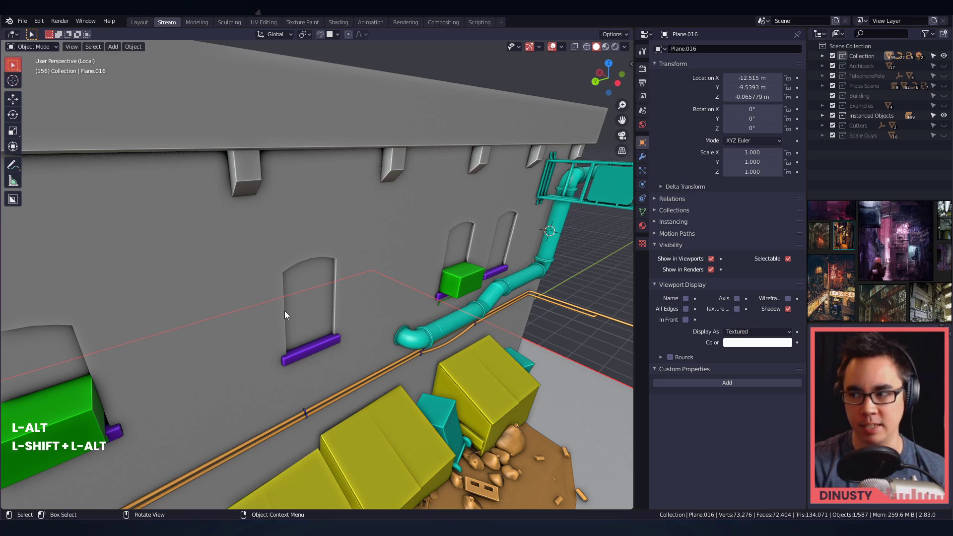
ctrl+alt+drag(285, 310, 475, 134)
drag(474, 133, 432, 214)
key(g)
click(395, 290)
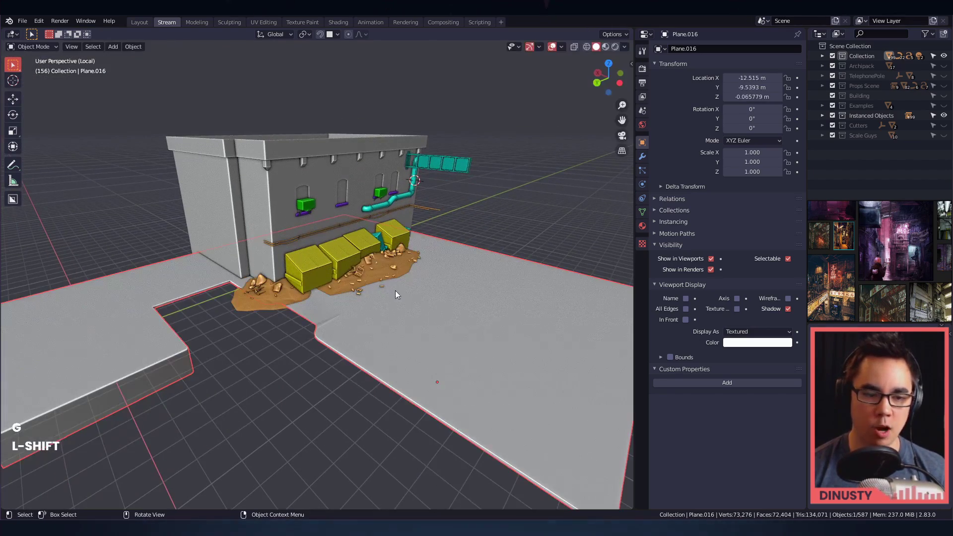
alt+middle_drag(395, 291, 353, 295)
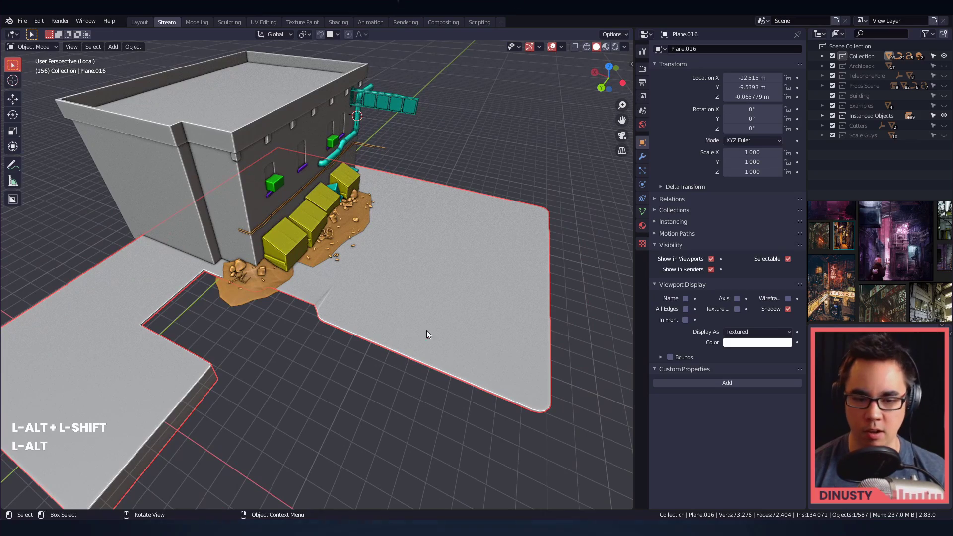
alt+middle_drag(427, 329, 312, 205)
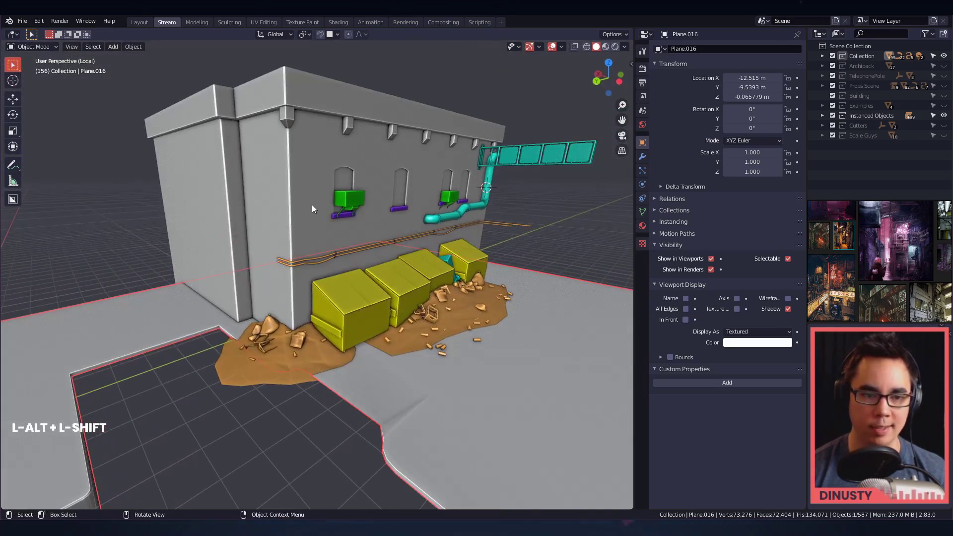
- Select the building again and review it together with the color-coded props, leaving its position as is
click(311, 204)
key(g)
right_click(373, 135)
alt+drag(373, 136, 361, 156)
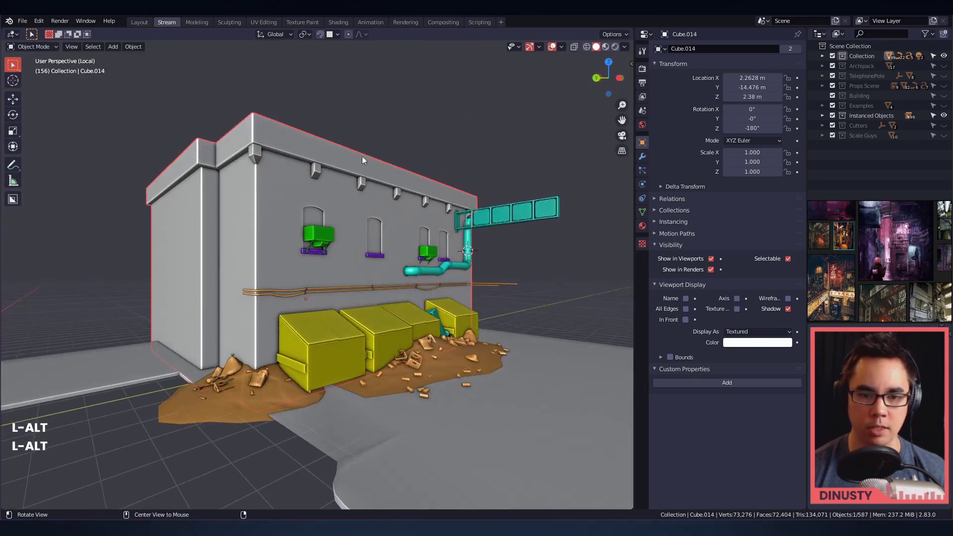
click(396, 138)
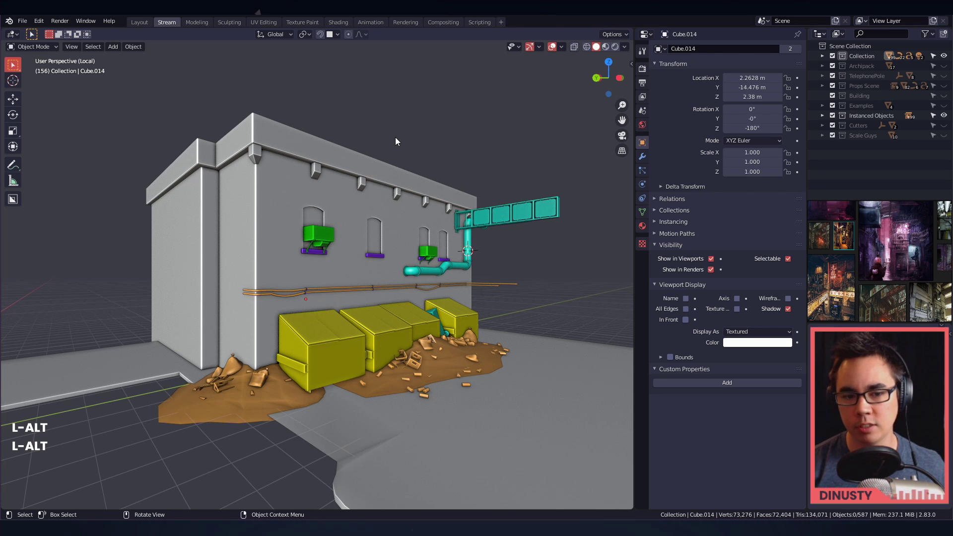
middle_drag(411, 120, 438, 137)
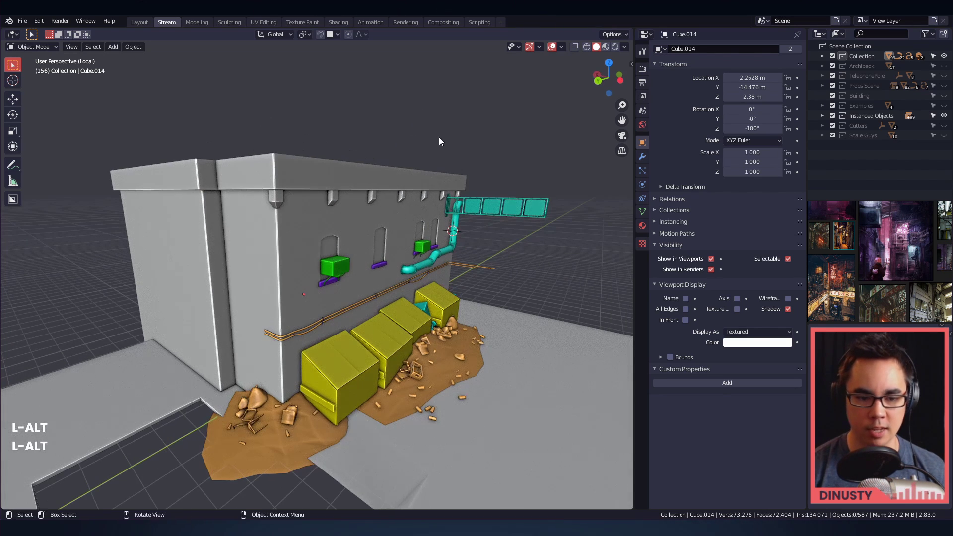
alt+shift+drag(571, 219, 547, 213)
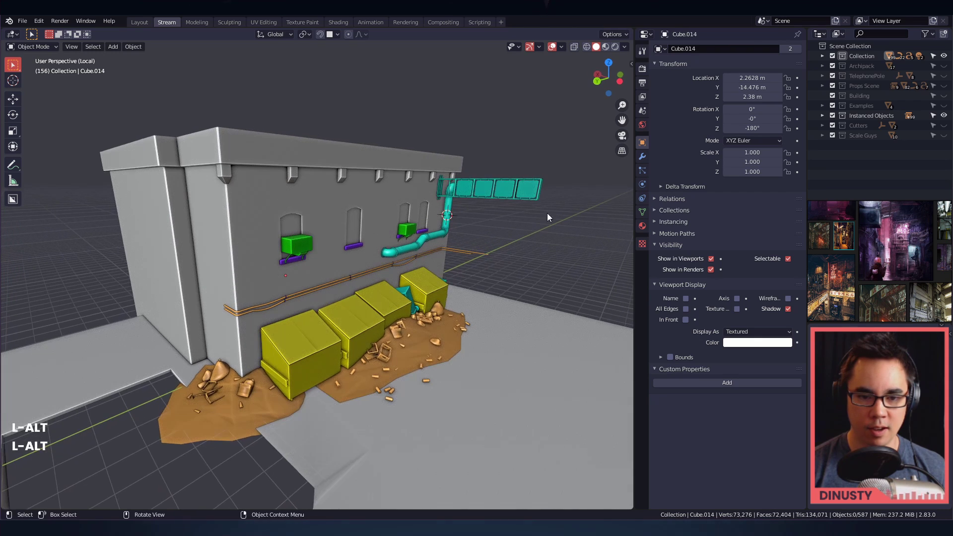
- Reopen a recent scene file without saving the changes to Blockout001, and toggle the local view
key(ctrl+z)
click(550, 234)
key(ctrl+s)
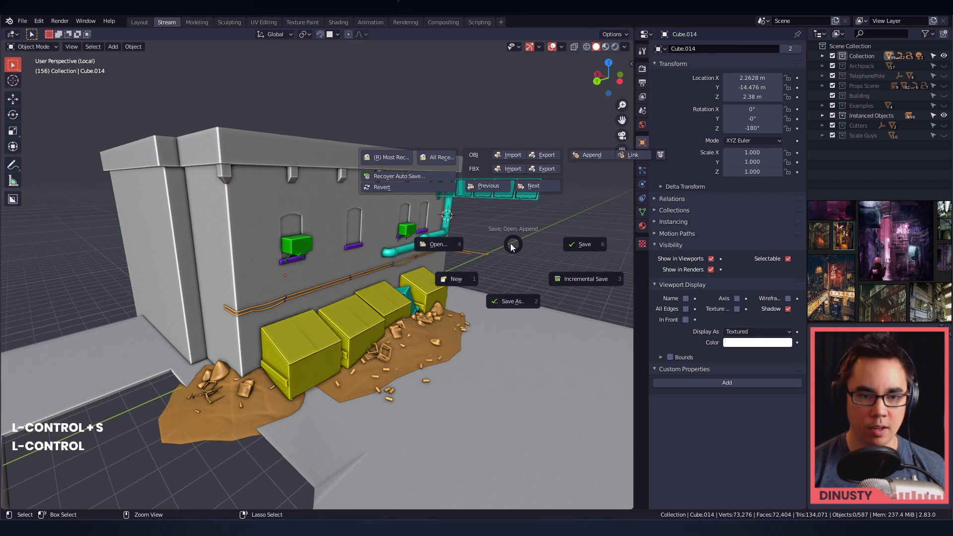
click(437, 158)
click(433, 162)
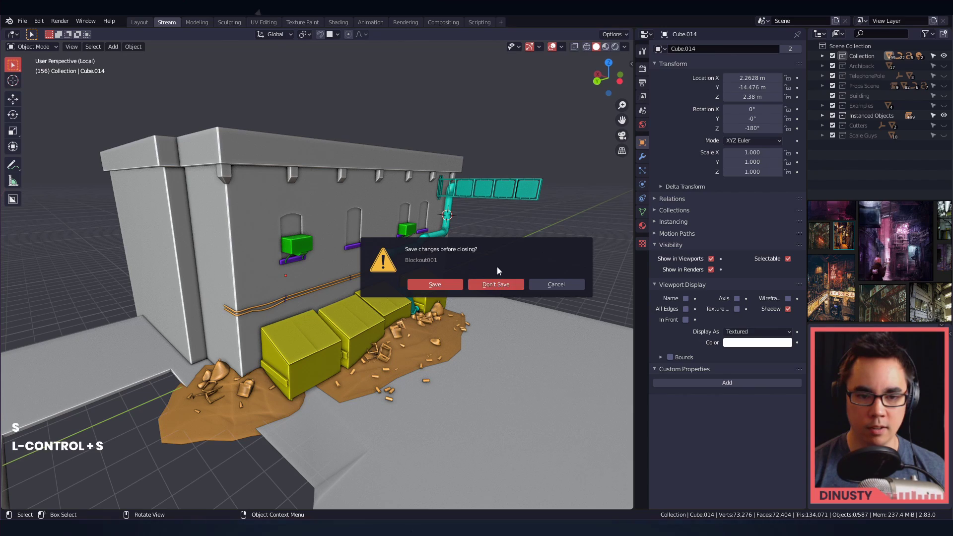
click(495, 281)
middle_drag(498, 124, 416, 249)
key(ctrl+f)
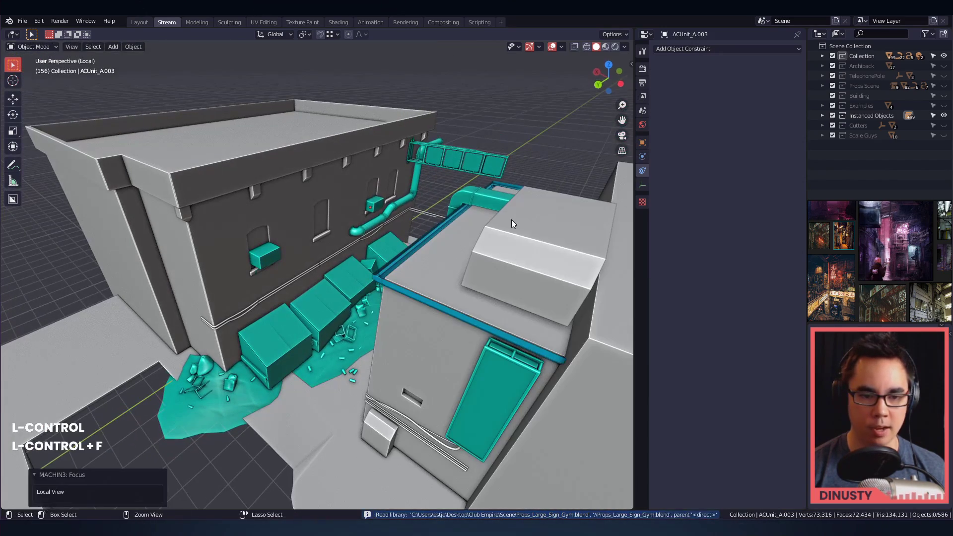
- Reveal the hidden objects, deselect everything and leave local view to bring back the full alley scene
key(alt+h)
alt+drag(490, 171, 486, 196)
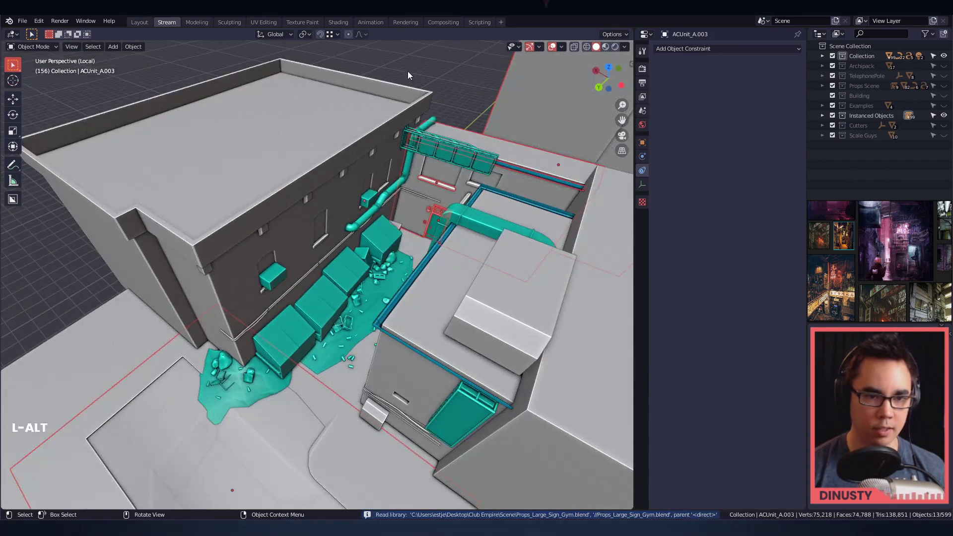
key(alt+a)
ctrl+alt+drag(407, 71, 340, 113)
key(alt+h)
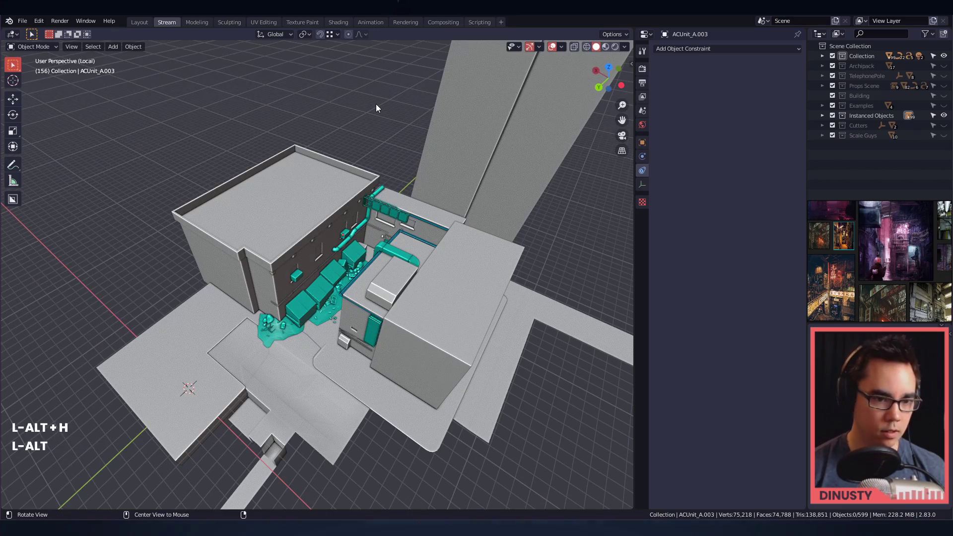
key(ctrl+d)
key(ctrl+f)
ctrl+alt+drag(376, 108, 329, 218)
- Copy the blue viewport display color from the arched-entrance building to the flat-roofed building with the ladder
click(97, 258)
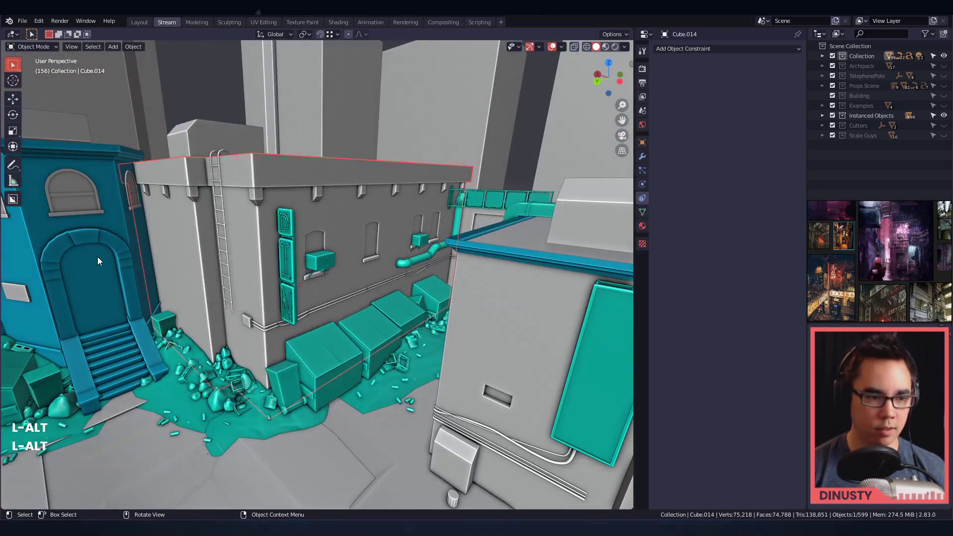
click(642, 142)
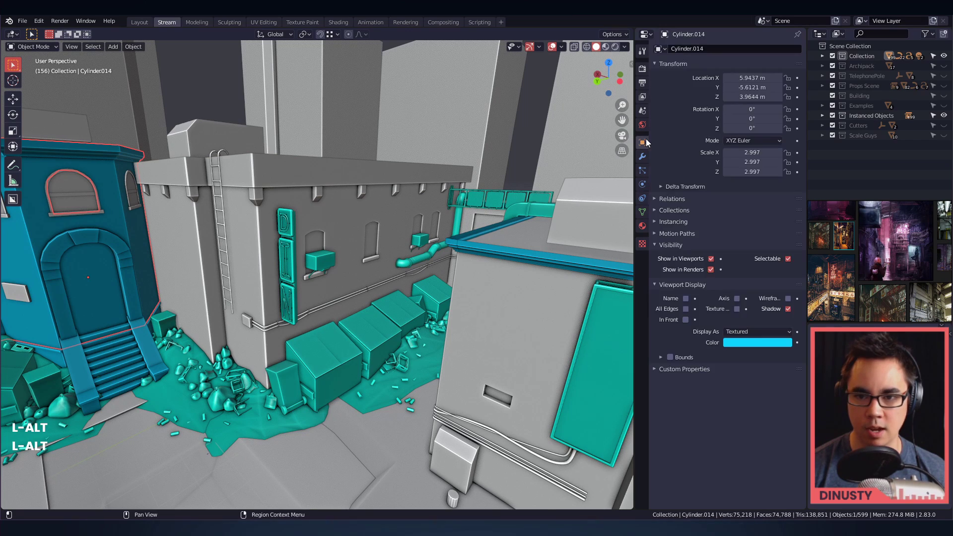
key(ctrl+c)
click(446, 250)
key(ctrl+v)
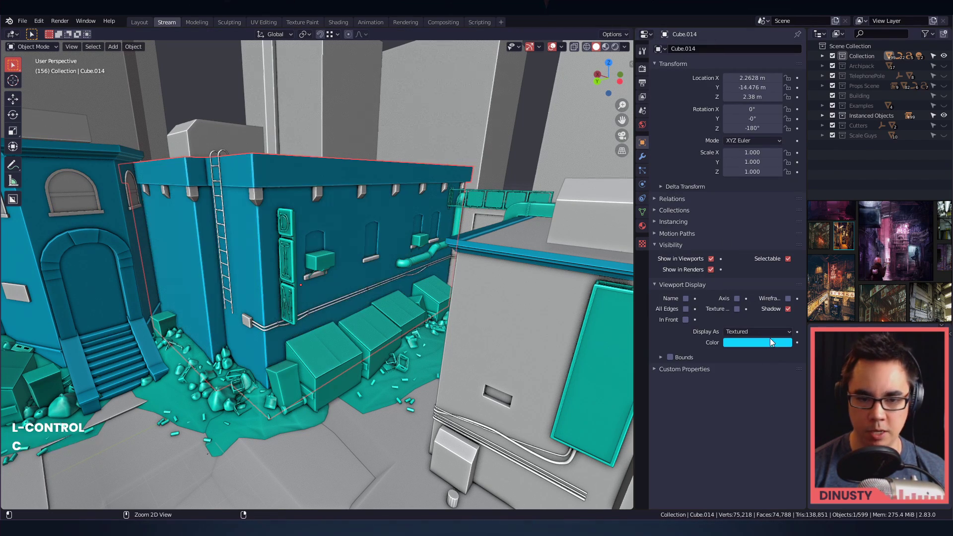
- Apply the same blue display color to the building at the alley's end, the small building with the sign, and the block adjoining it
alt+shift+drag(417, 293, 392, 318)
click(163, 178)
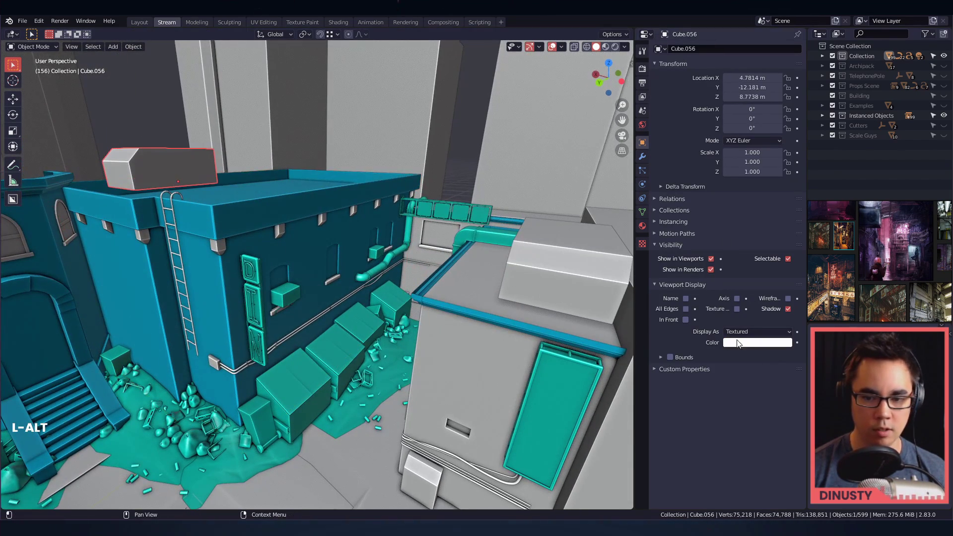
alt+drag(433, 271, 448, 281)
click(416, 252)
key(ctrl+v)
click(561, 367)
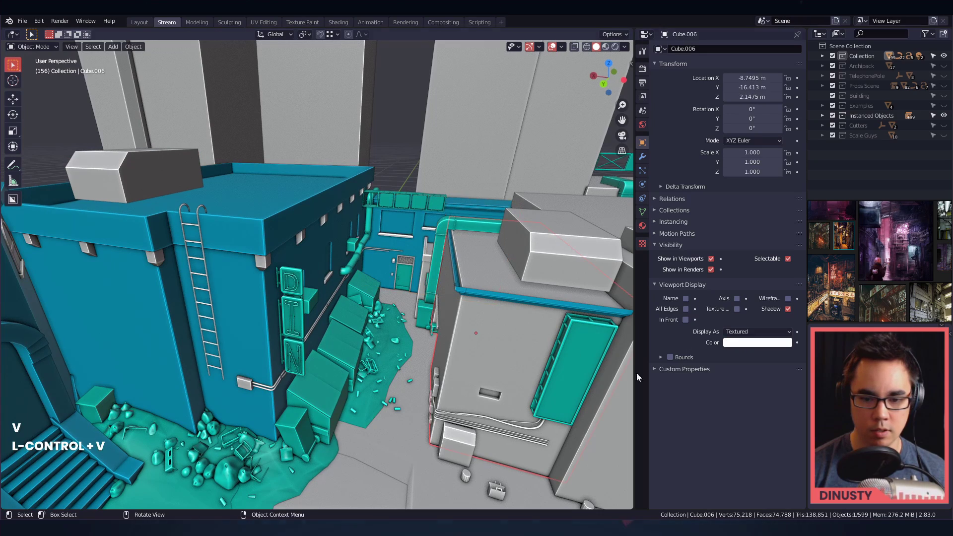
key(ctrl+v)
click(625, 394)
key(ctrl+v)
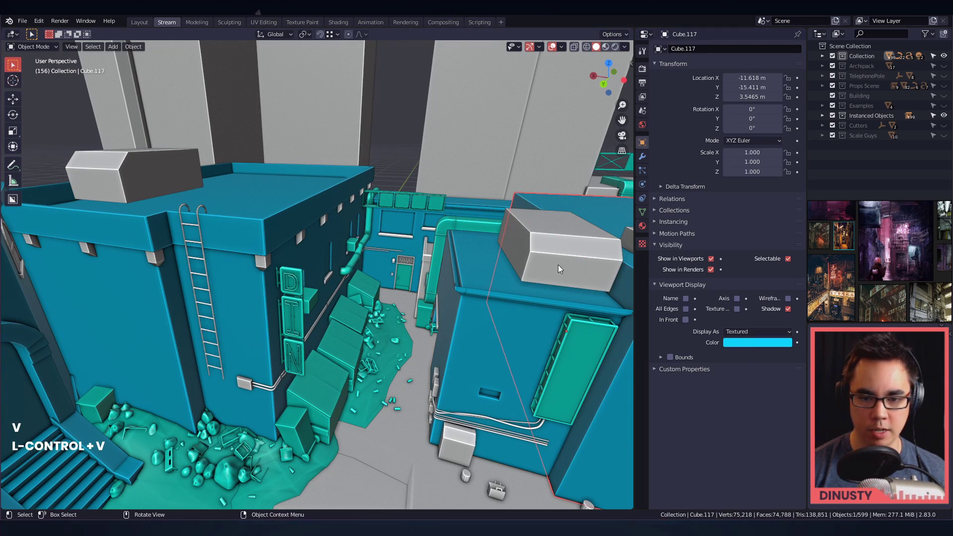
- Apply the blue display color to the narrow block behind the small building and the wall block beneath the large pipe, then clear the selection
click(558, 265)
alt+shift+drag(478, 322, 427, 328)
click(341, 269)
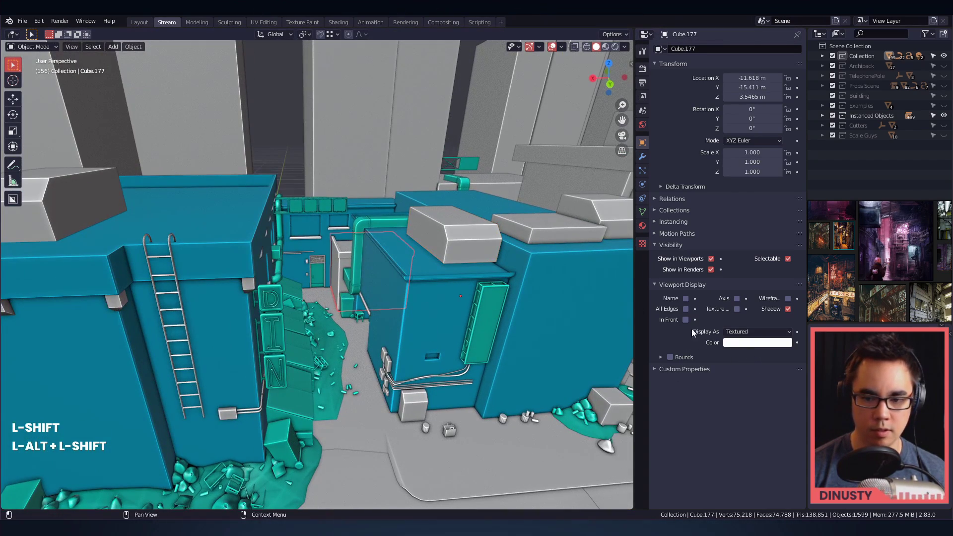
key(ctrl+v)
alt+drag(609, 349, 314, 259)
click(347, 278)
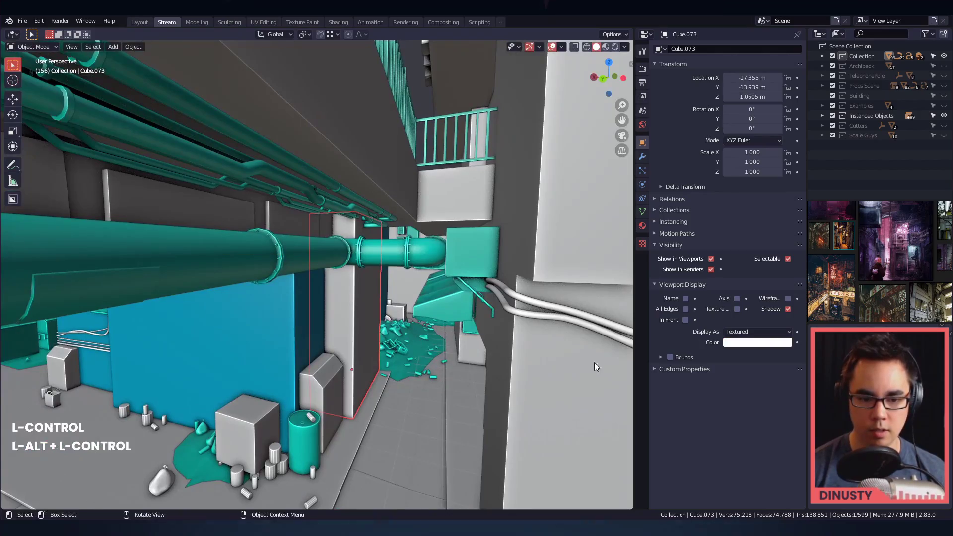
key(ctrl+v)
ctrl+alt+drag(484, 313, 559, 336)
click(321, 123)
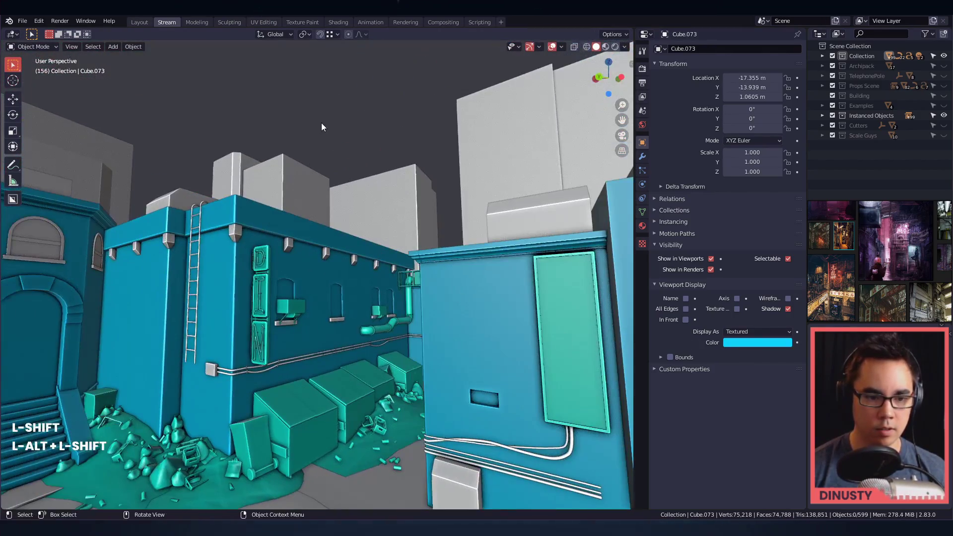
- Test-move a large dumpster and the large trash pile beside the ladder building, leaving both props in place
alt+shift+drag(321, 124, 427, 146)
alt+drag(427, 147, 398, 322)
click(413, 324)
key(g)
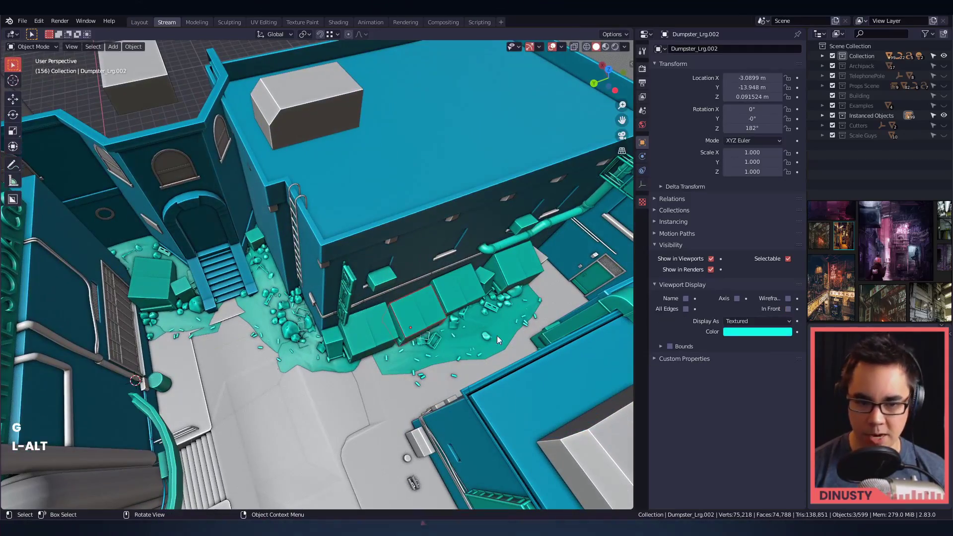
click(282, 325)
alt+drag(341, 373, 397, 331)
click(242, 305)
key(g)
right_click(263, 293)
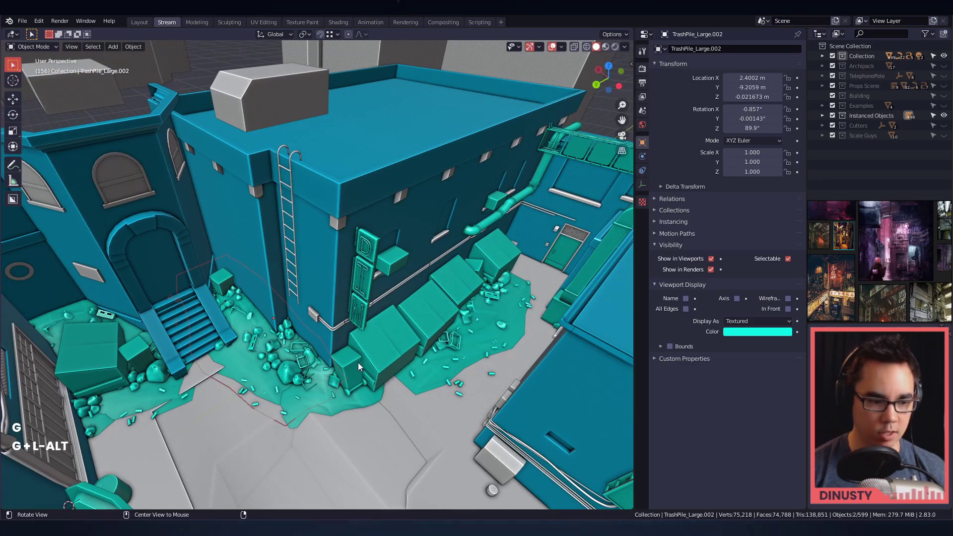
- Test-move the corner trash pile by the blue block, cancelling the moves, and examine the small building's facade
alt+drag(358, 363, 400, 374)
alt+shift+drag(400, 373, 341, 364)
click(506, 370)
key(g)
right_click(510, 384)
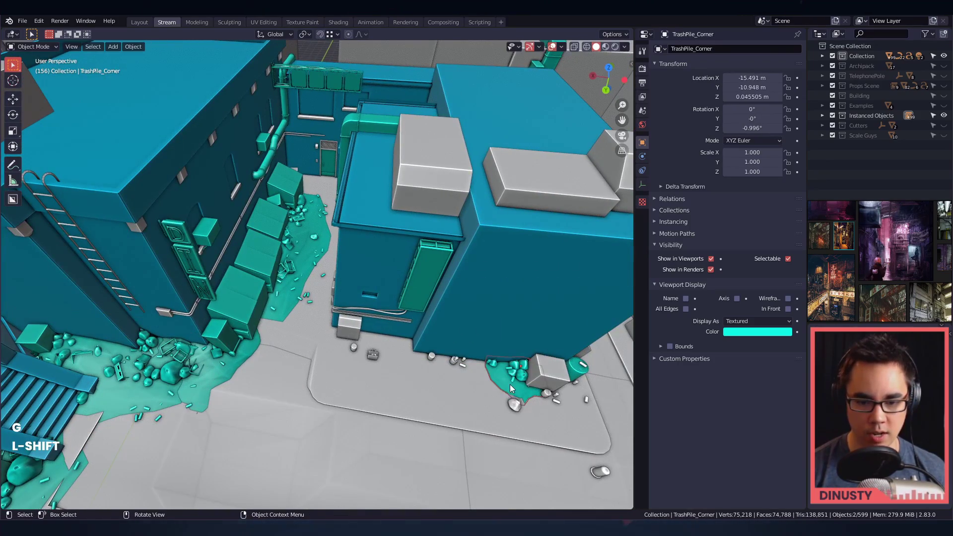
key(g)
right_click(457, 392)
alt+drag(457, 392, 442, 287)
alt+shift+drag(441, 287, 436, 269)
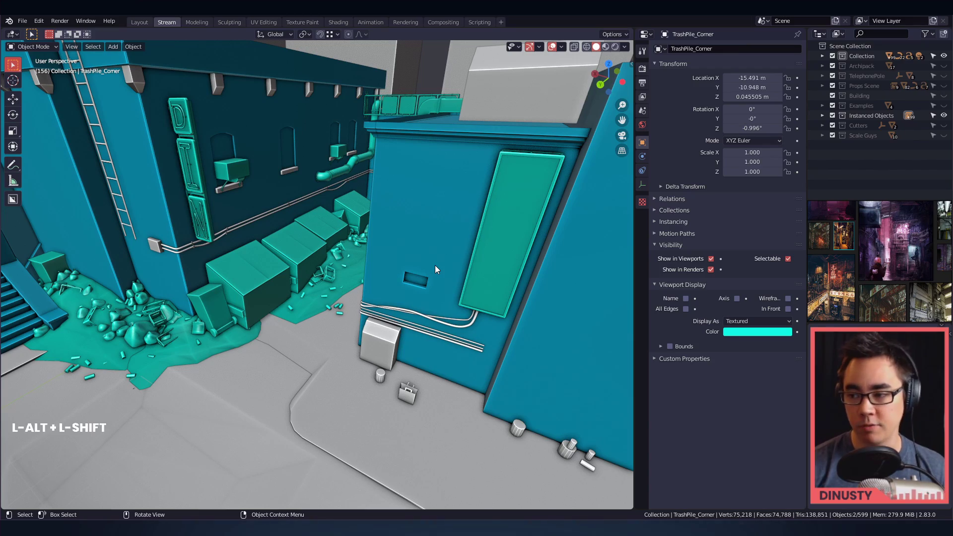
- Look along the street and select the stool, the table and the nearby props one by one to review them
alt+drag(428, 270, 480, 249)
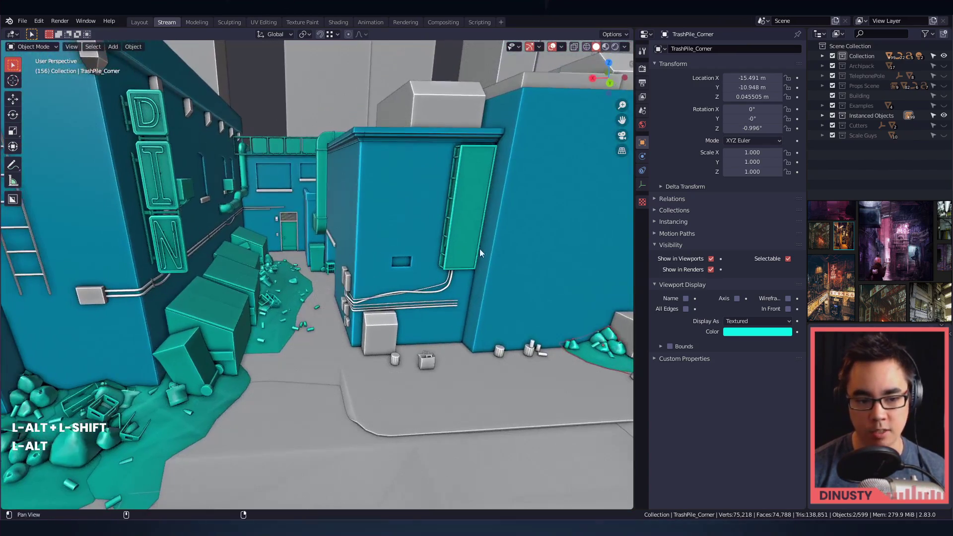
click(315, 256)
alt+drag(314, 257, 412, 283)
click(435, 282)
click(449, 275)
click(418, 268)
click(423, 286)
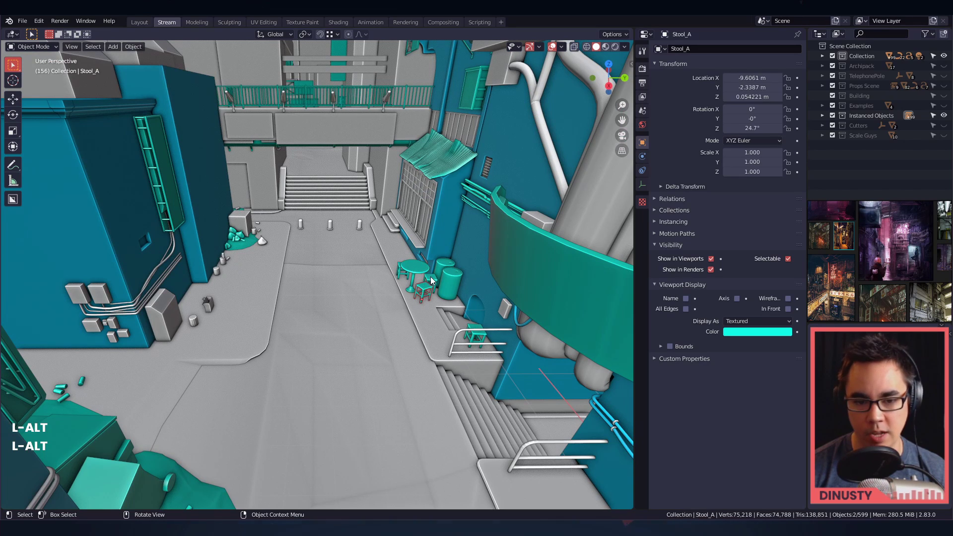
click(405, 267)
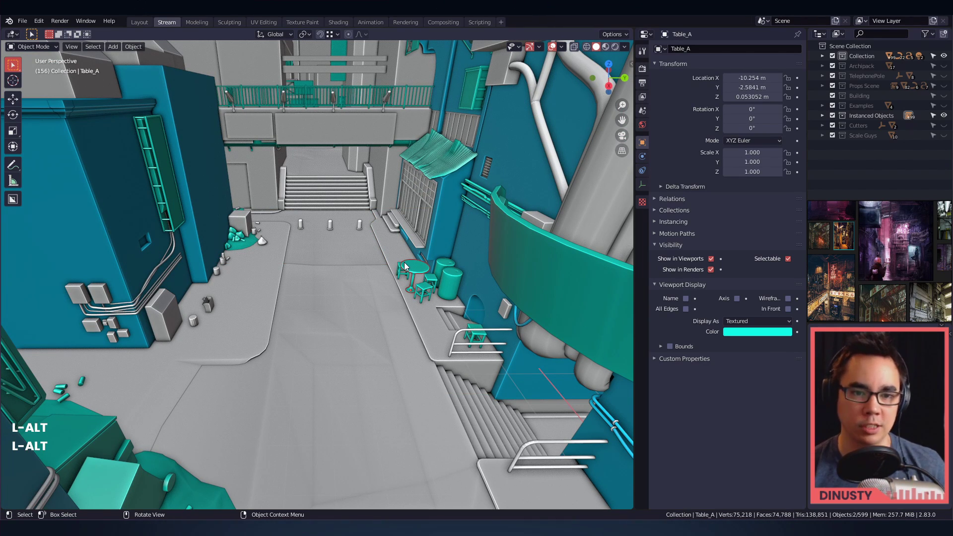
- Frame the uncolored canopy above the alley door and select a window ledge to examine the pieces left without a color
alt+drag(454, 261, 447, 293)
alt+shift+drag(263, 312, 413, 223)
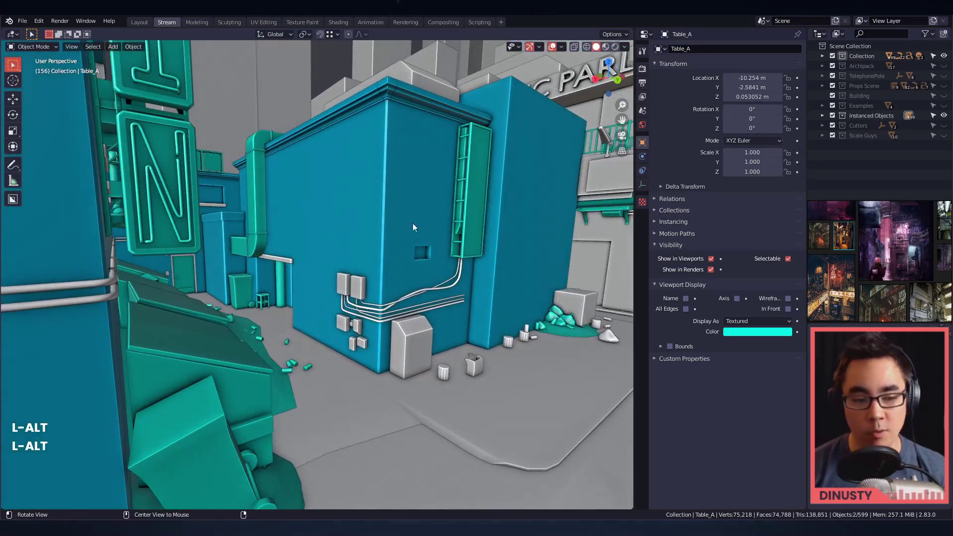
click(400, 248)
key(f)
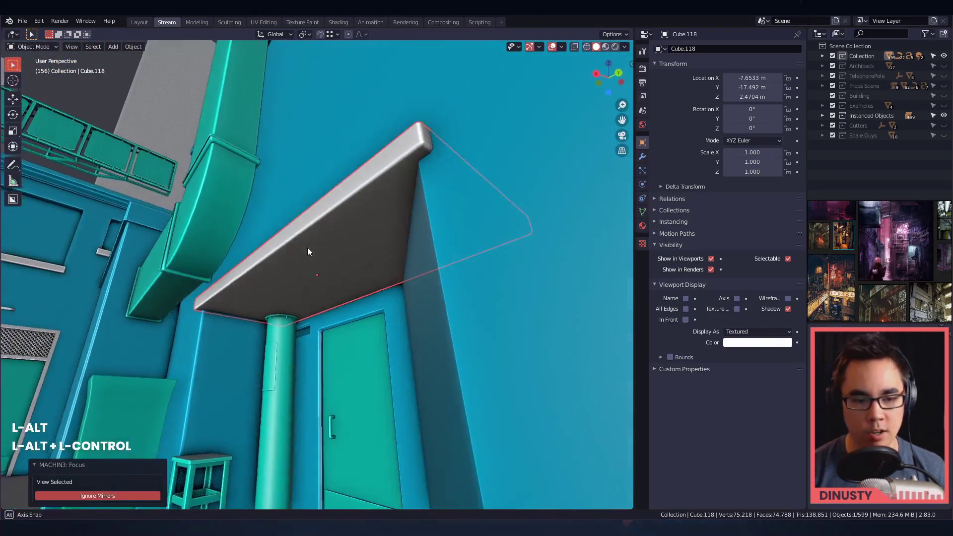
ctrl+alt+drag(308, 252, 307, 282)
click(233, 232)
mouse_move(308, 282)
alt+shift+mouse_down()
mouse_move(324, 277)
mouse_move(311, 269)
alt+shift+mouse_up()
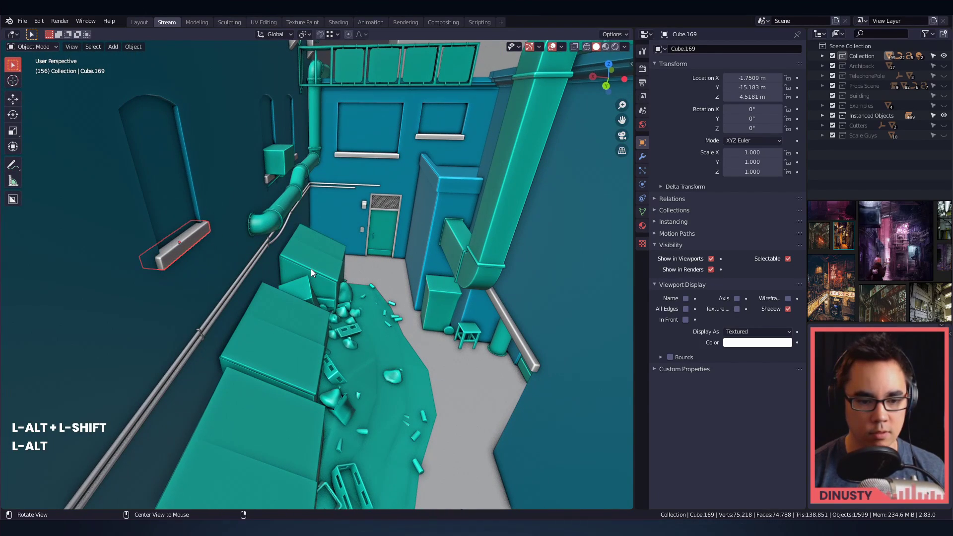